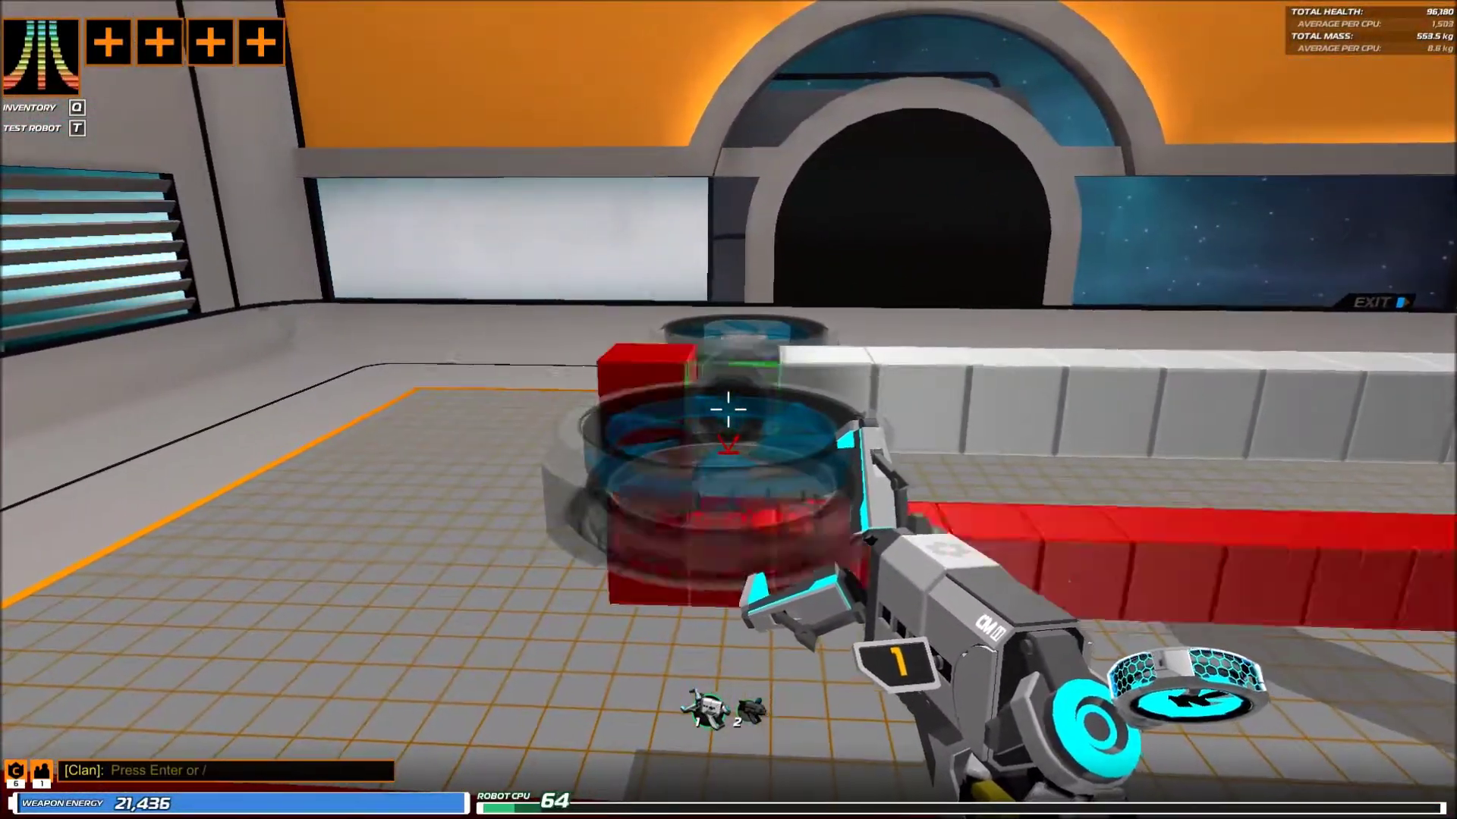
- Remove two red blocks and place a grey cube where the ghost cube sits
{"action": "right_click", "coordinate": [728, 406]}
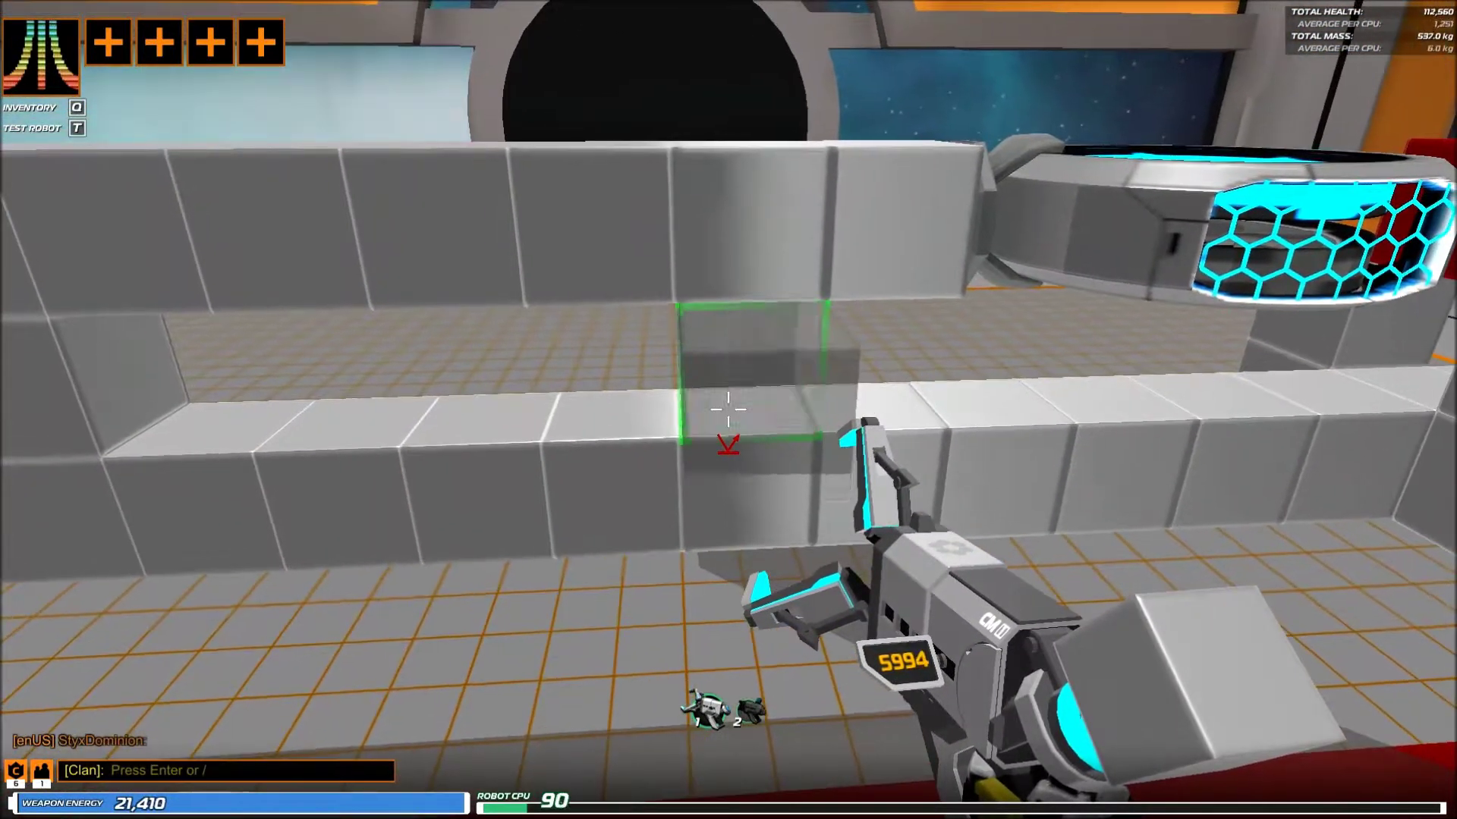
{"action": "left_click", "coordinate": [729, 408]}
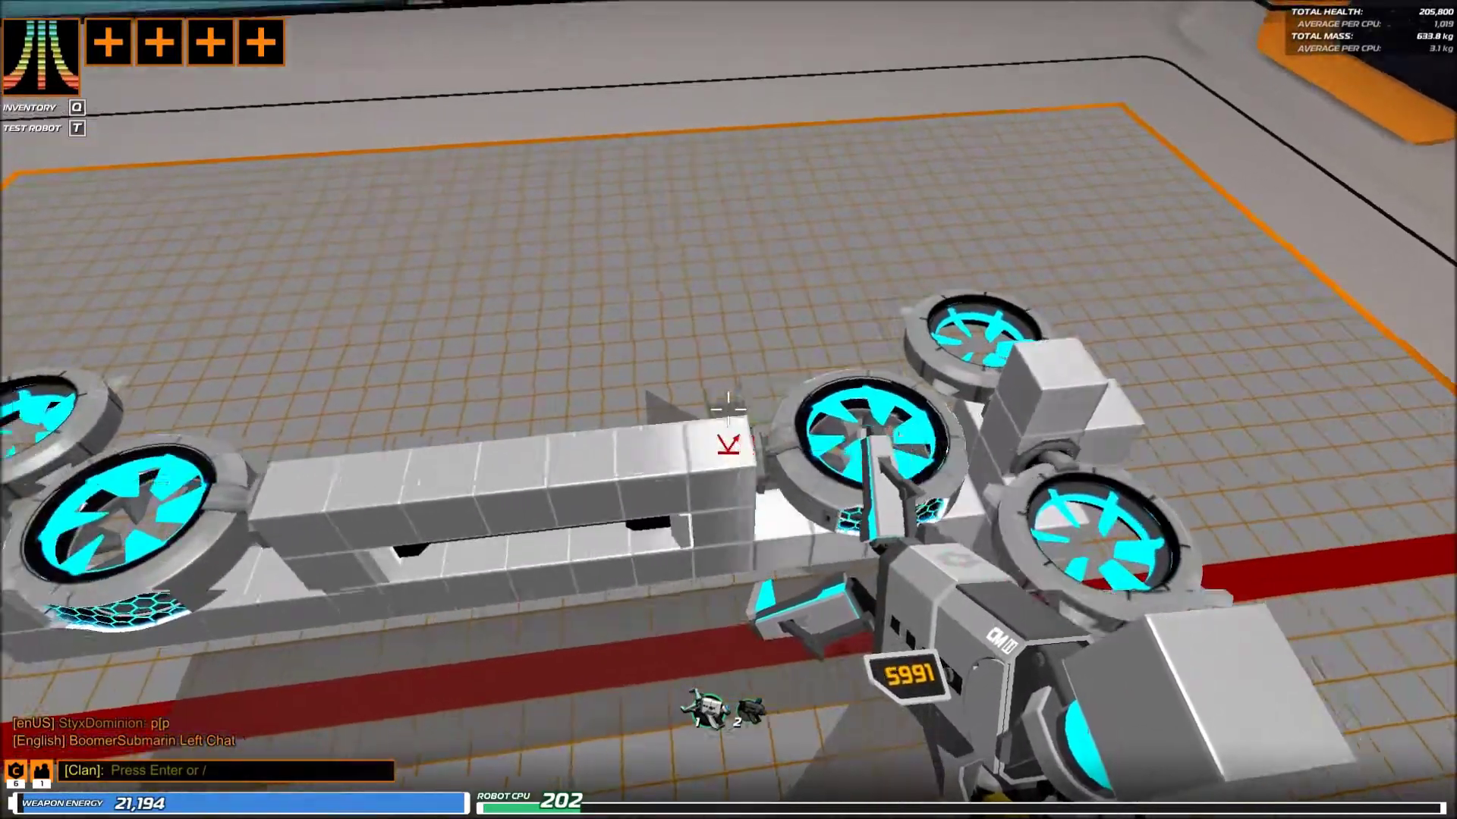
- Extend the frame with another plain Cube block
{"action": "left_click", "coordinate": [729, 409]}
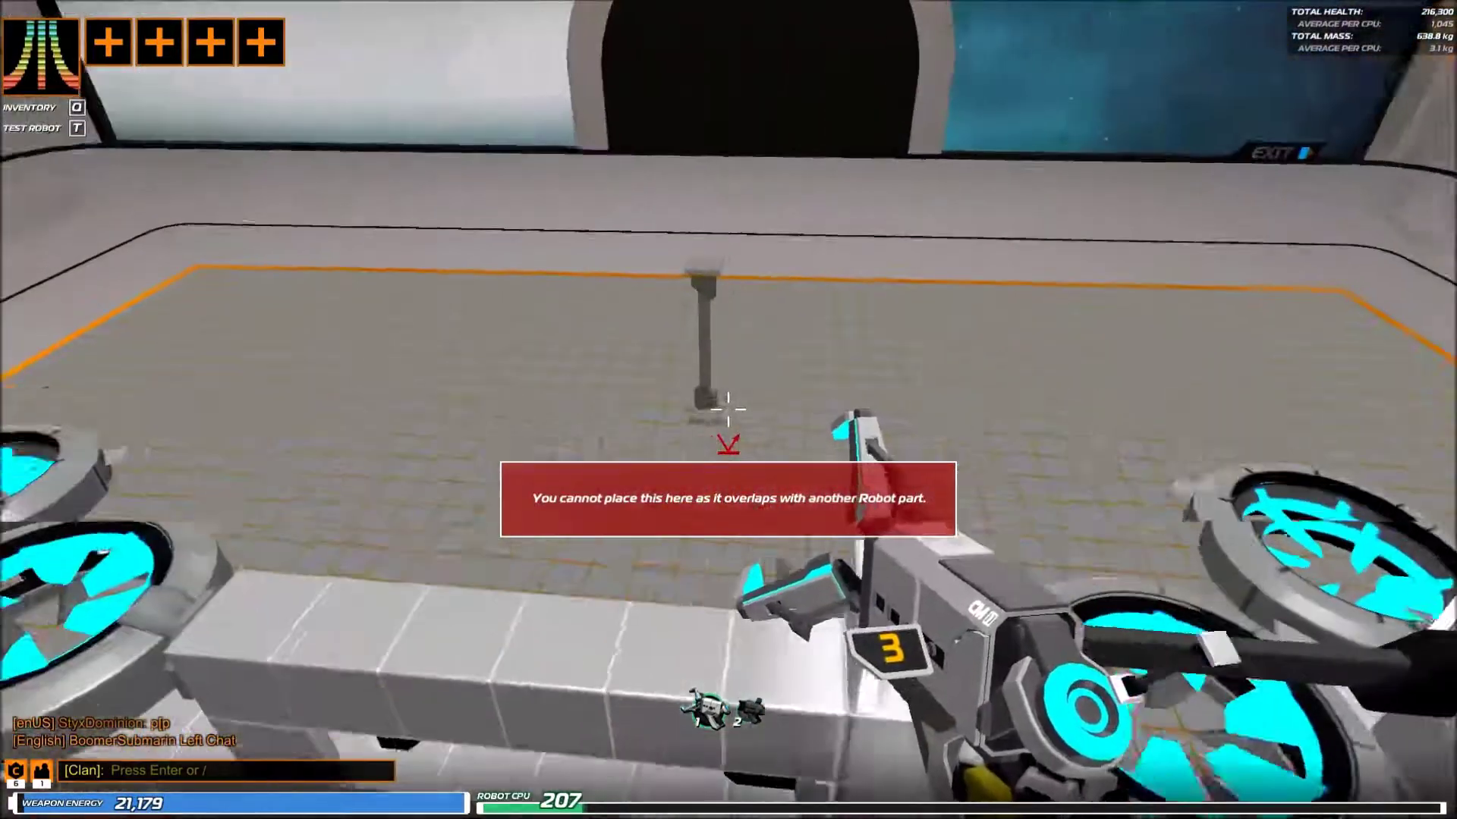
{"action": "key", "text": "q"}
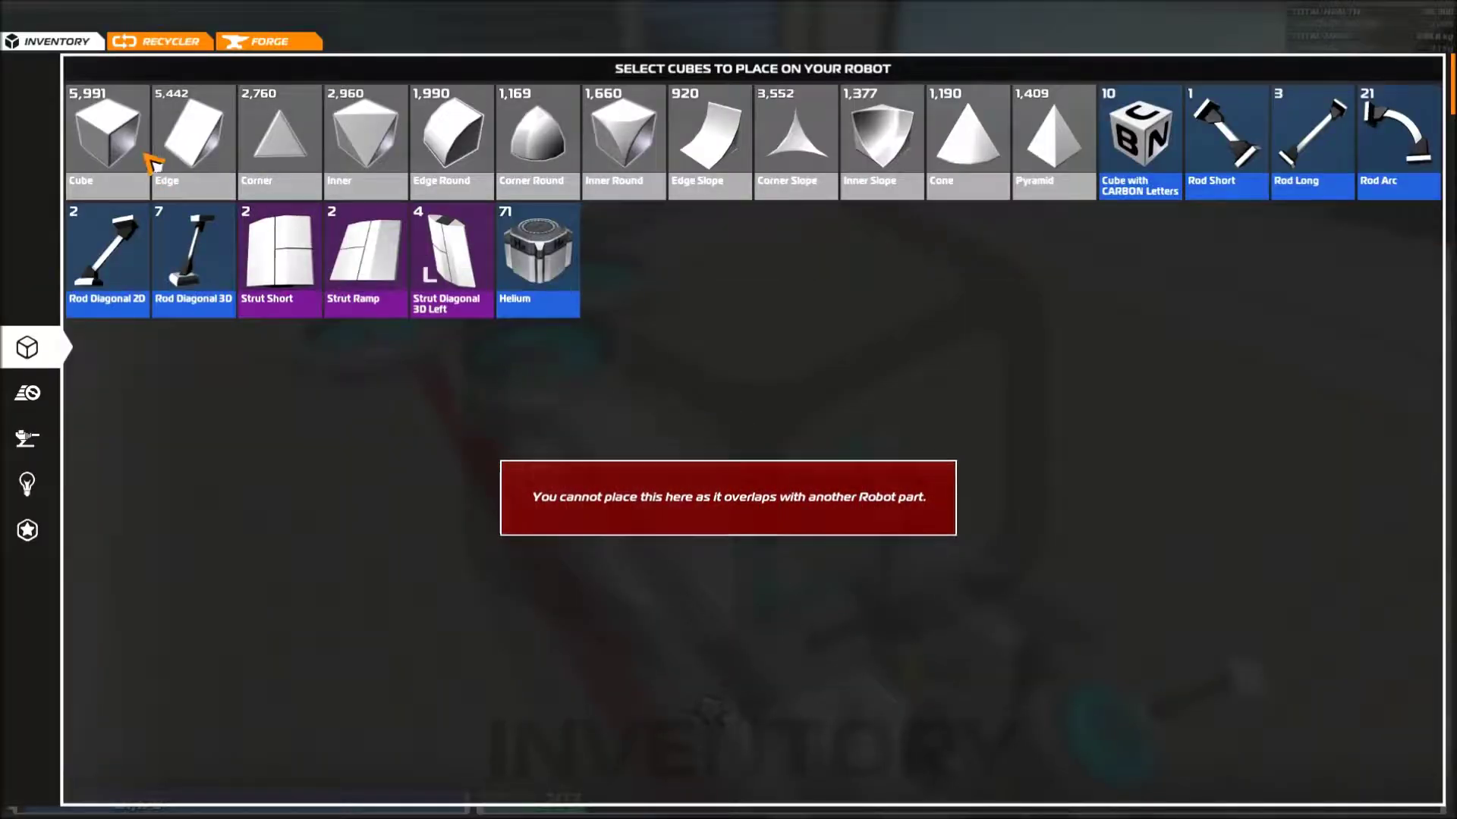
{"action": "left_click", "coordinate": [147, 157]}
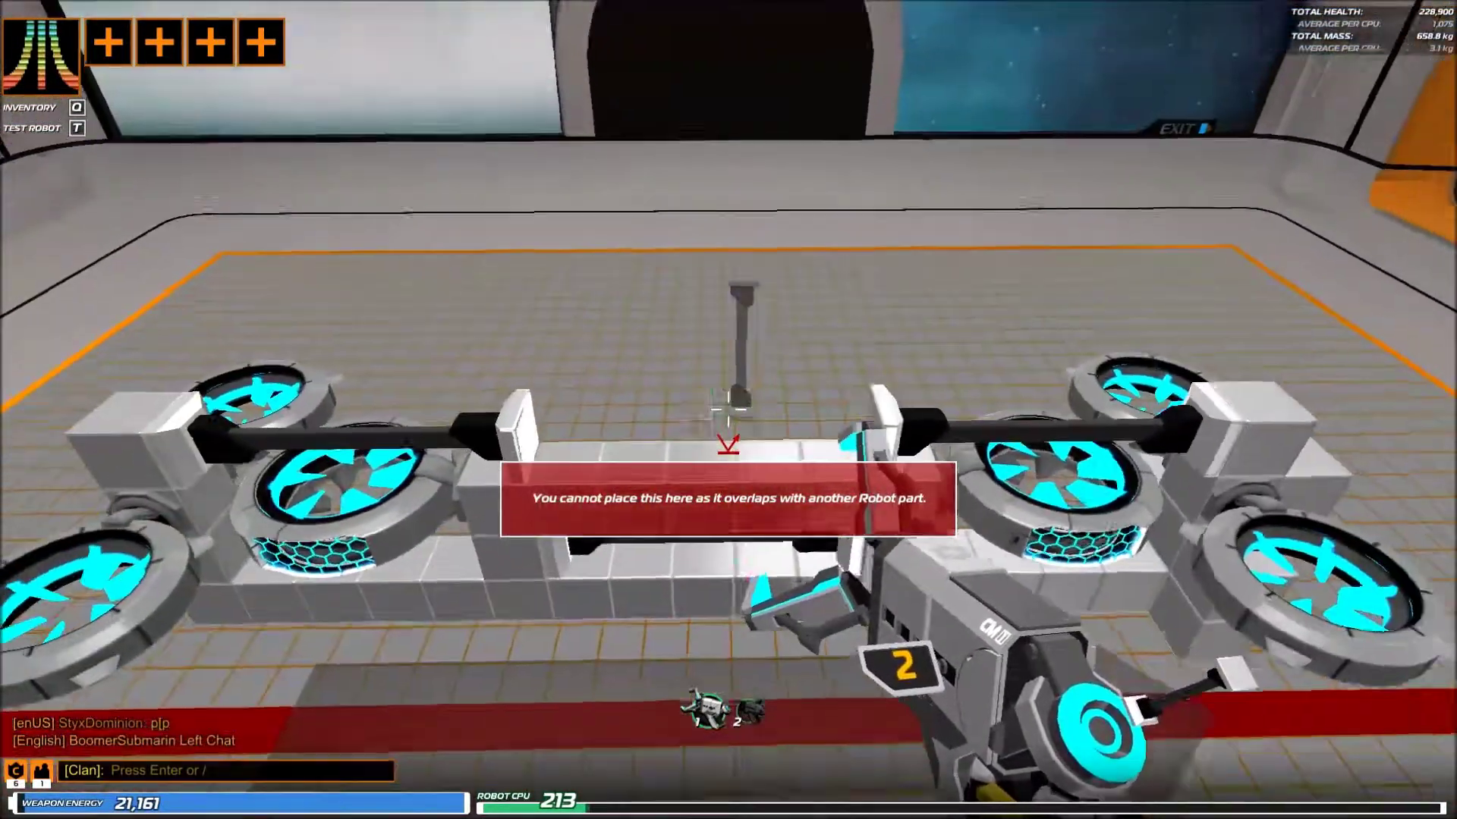
{"action": "left_click", "coordinate": [726, 400]}
{"action": "key", "text": "a"}
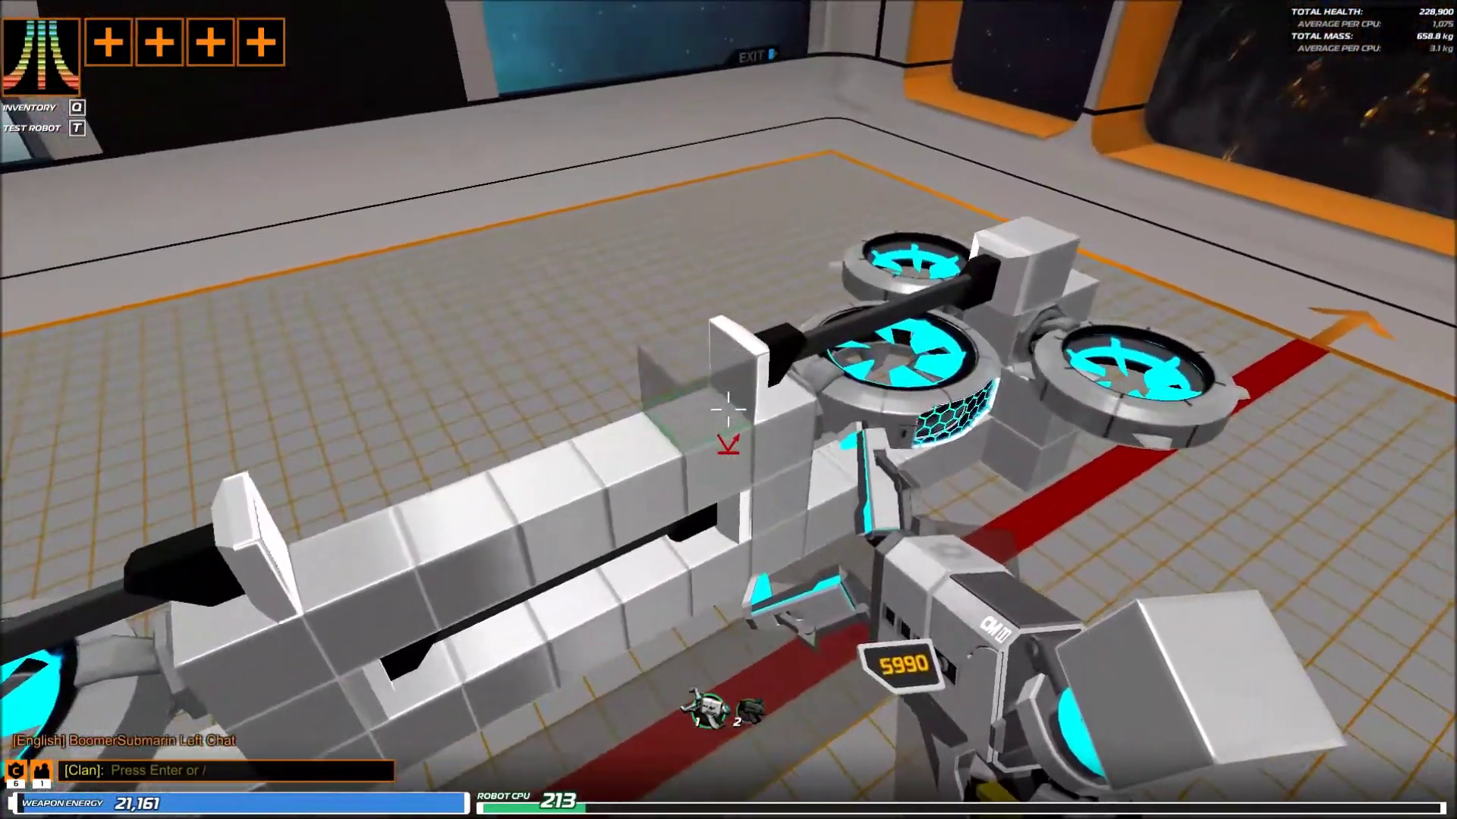
- Place an Edge wedge block along the frame's front side
{"action": "key", "text": "2"}
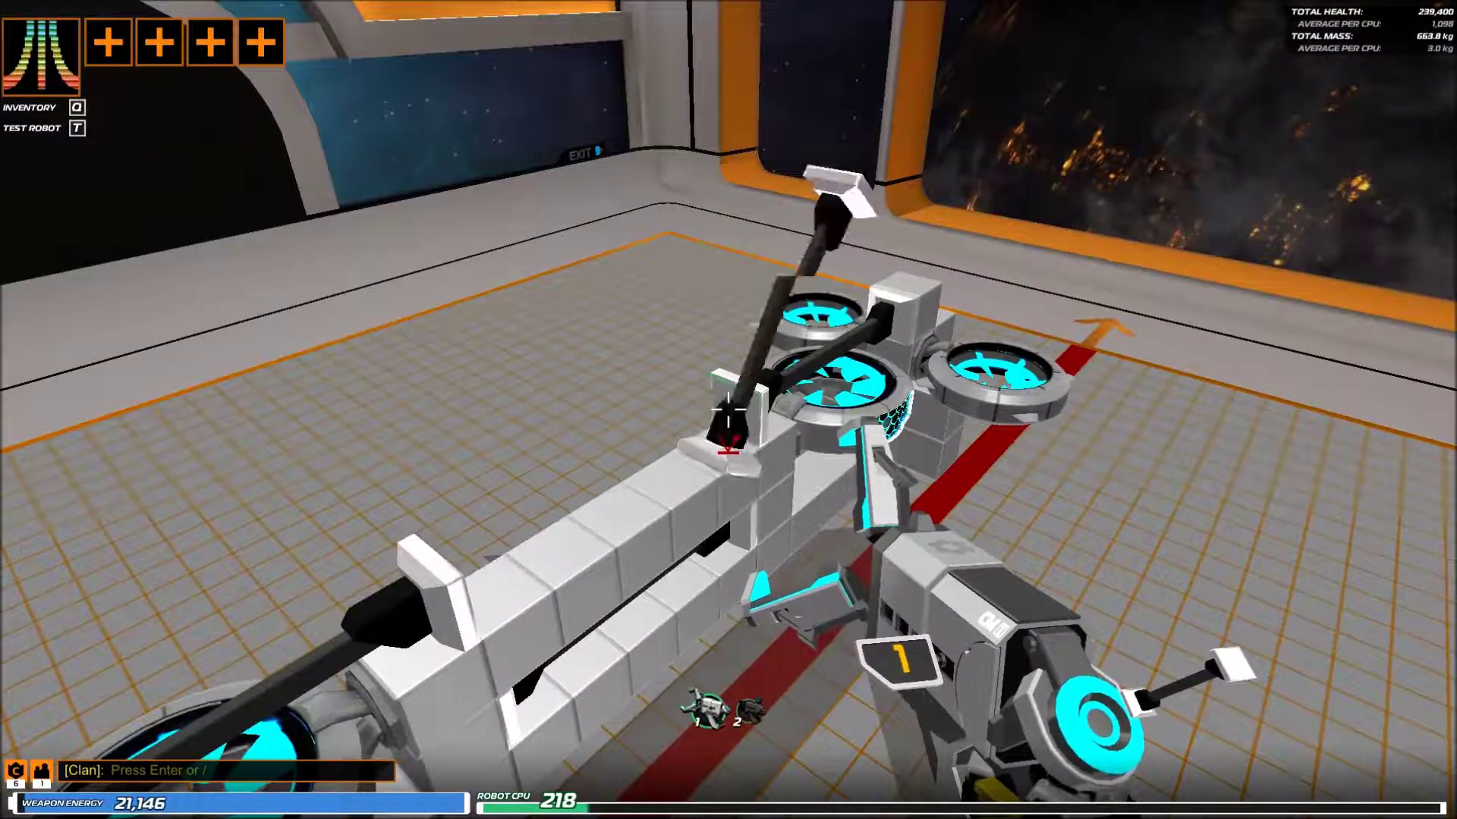
{"action": "key", "text": "s"}
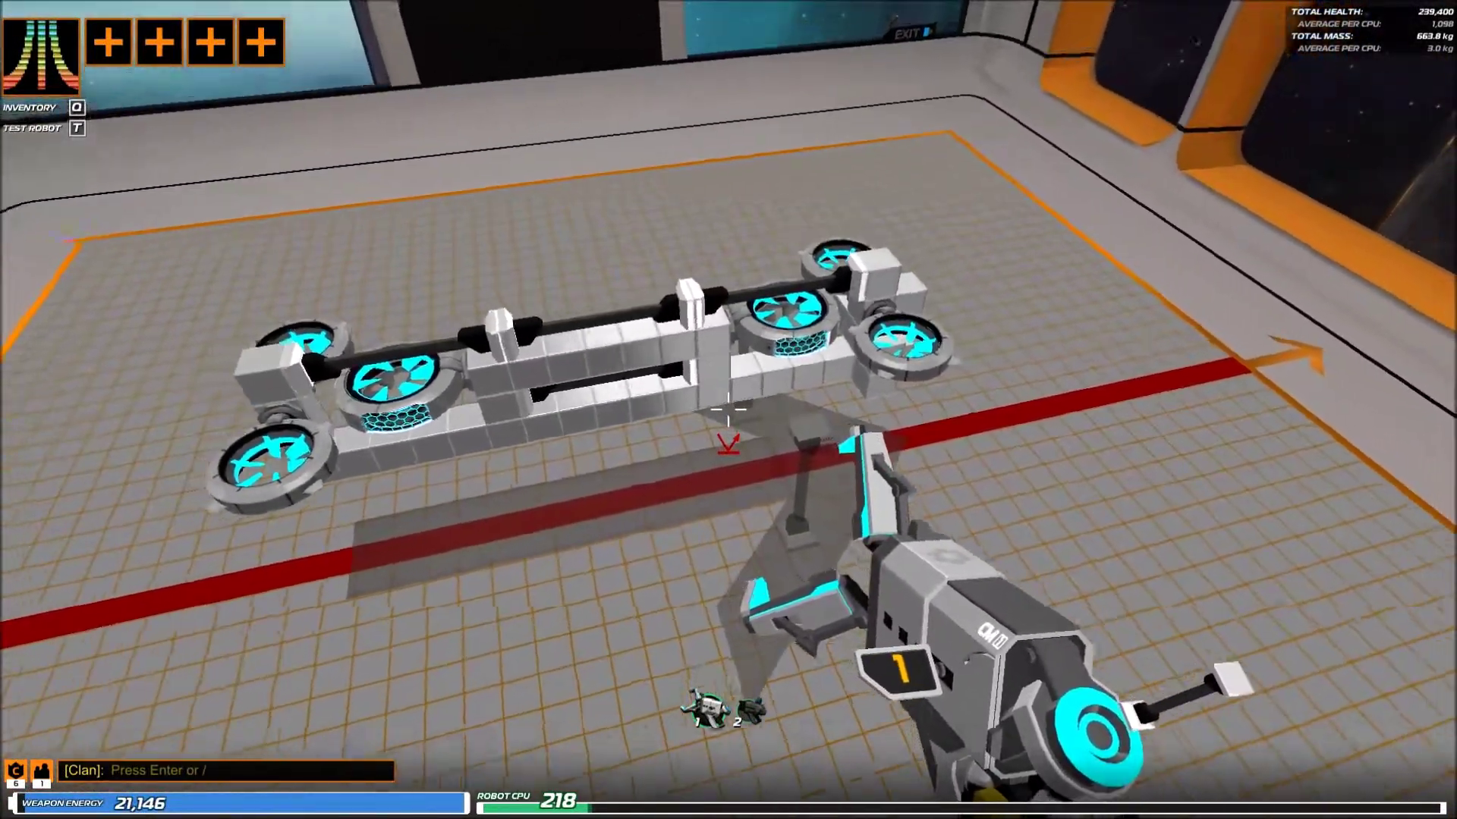
{"action": "key", "text": "1"}
{"action": "key", "text": "w"}
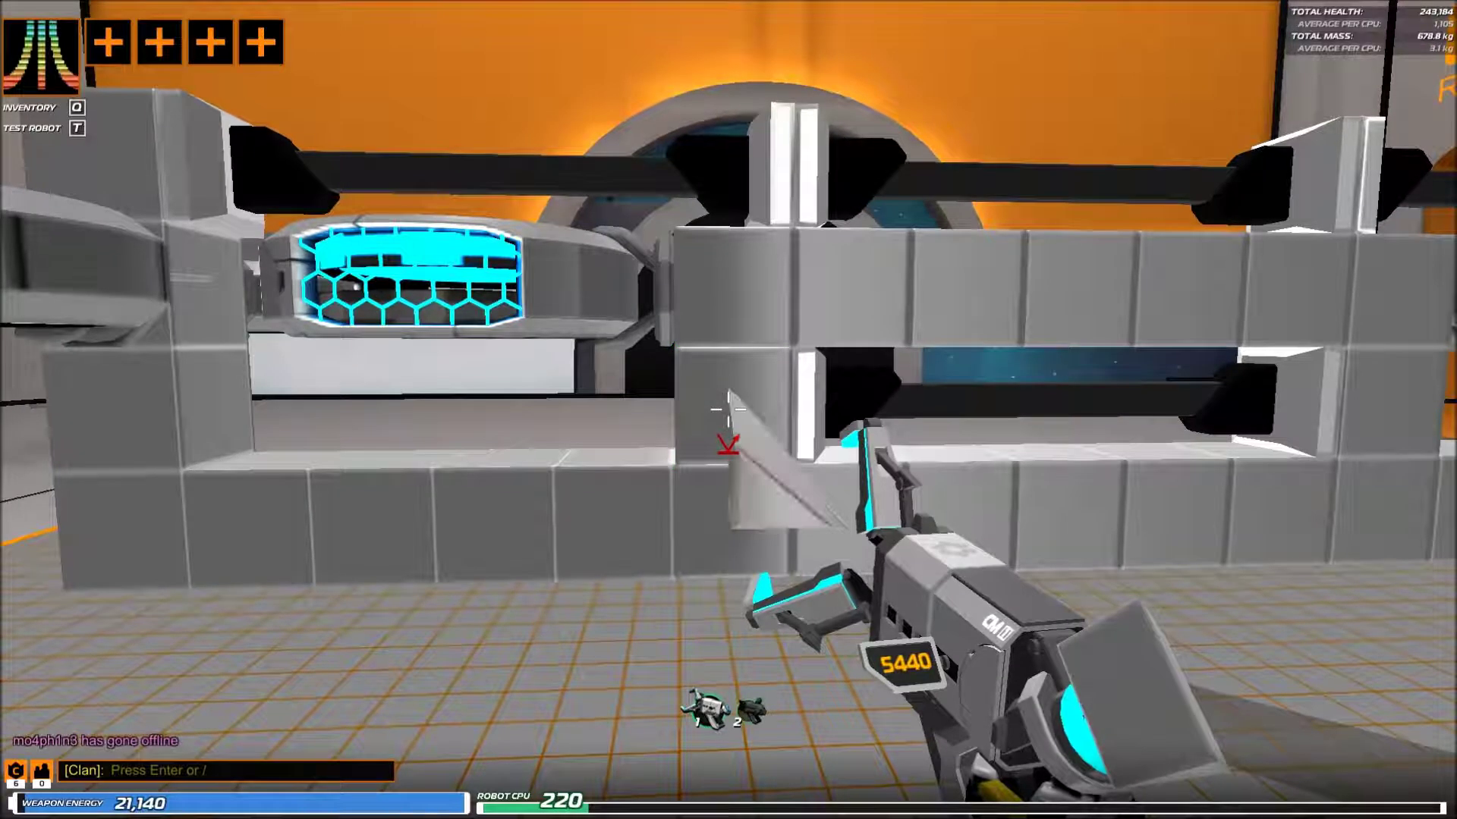
{"action": "key", "text": "a"}
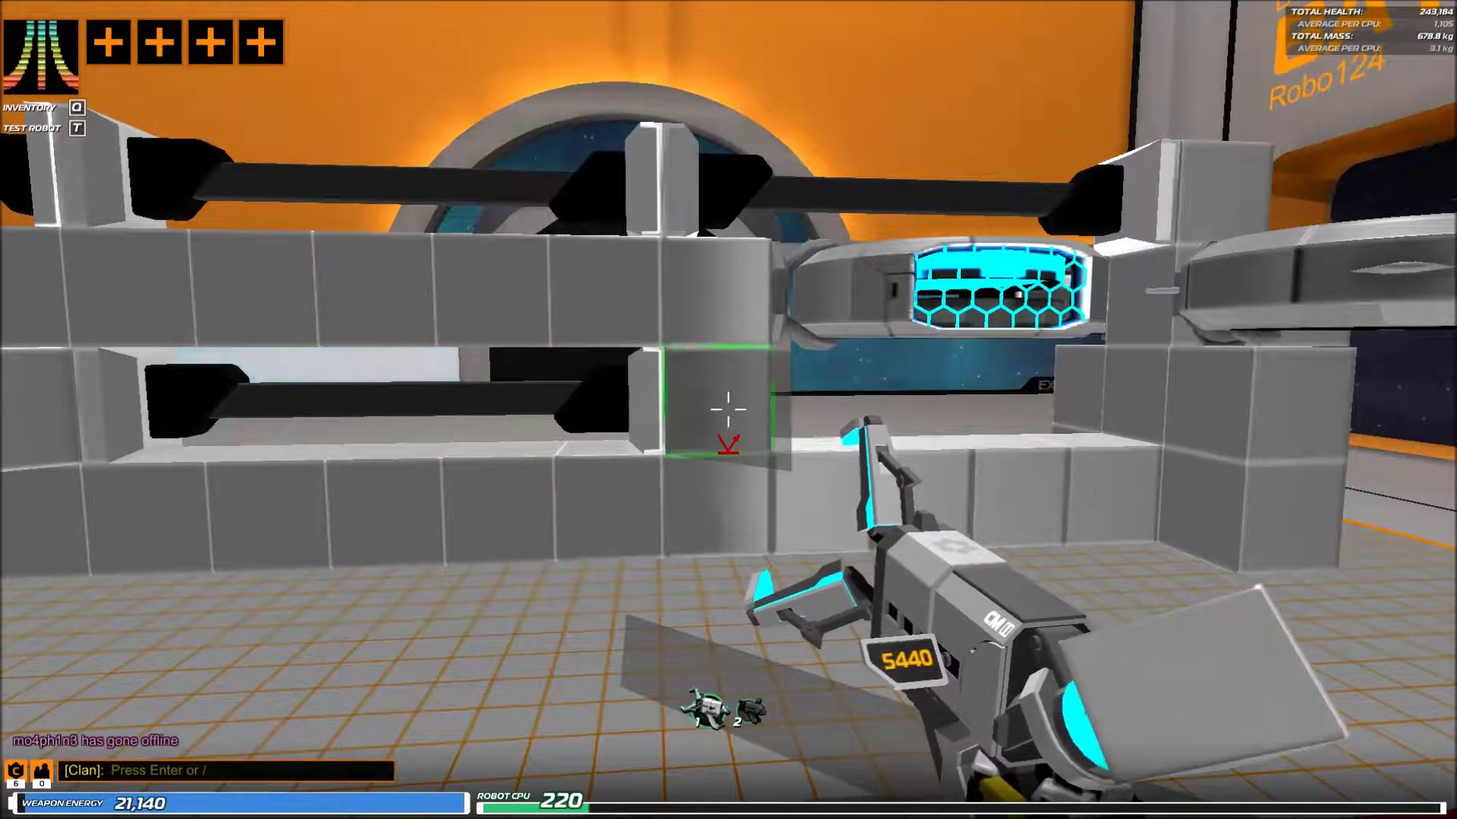
{"action": "left_click", "coordinate": [729, 411]}
{"action": "left_click", "coordinate": [728, 410]}
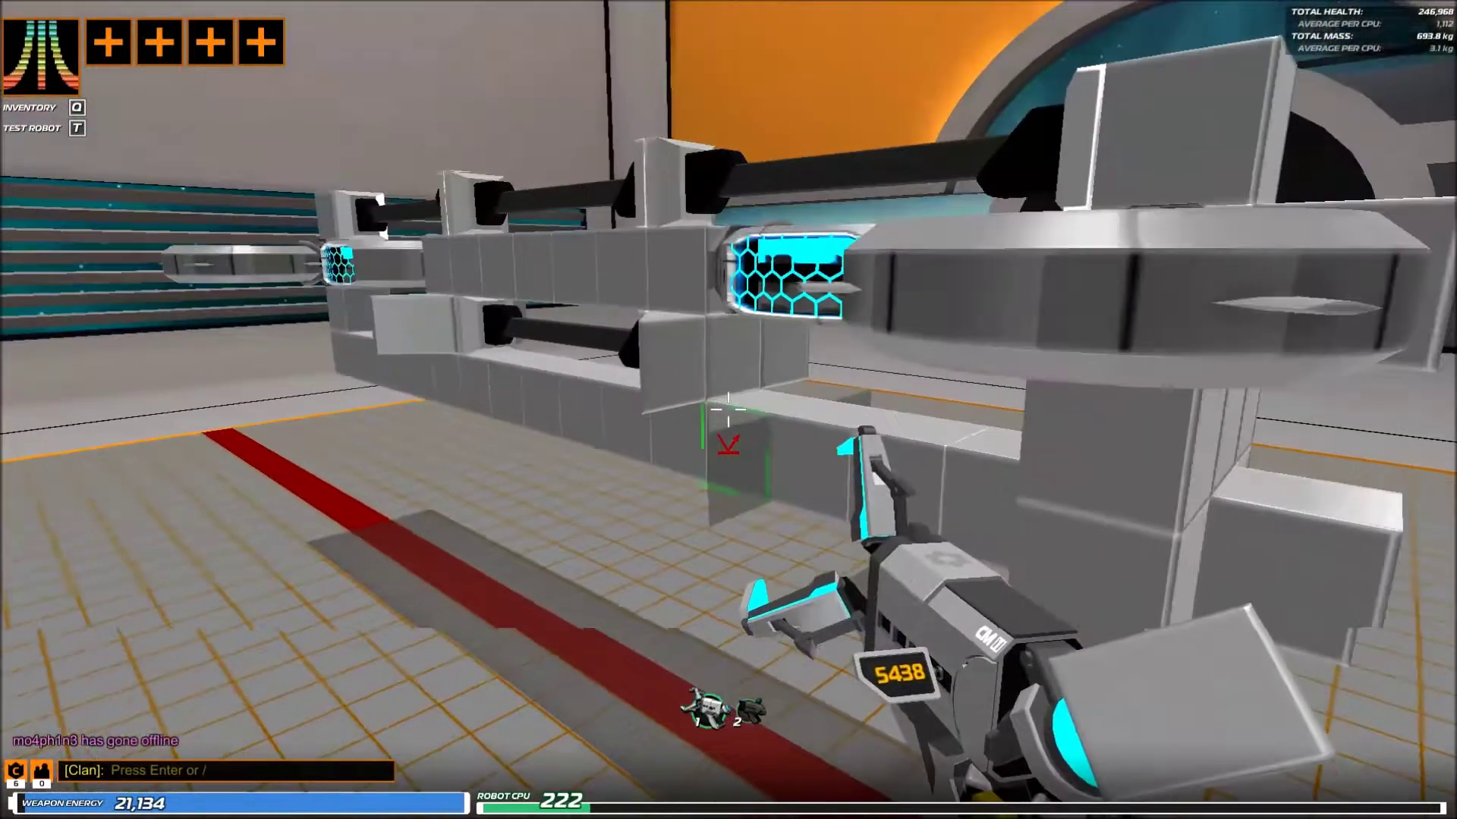
- Add a second wedge block along the frame beneath the rotor units
{"action": "key", "text": "a"}
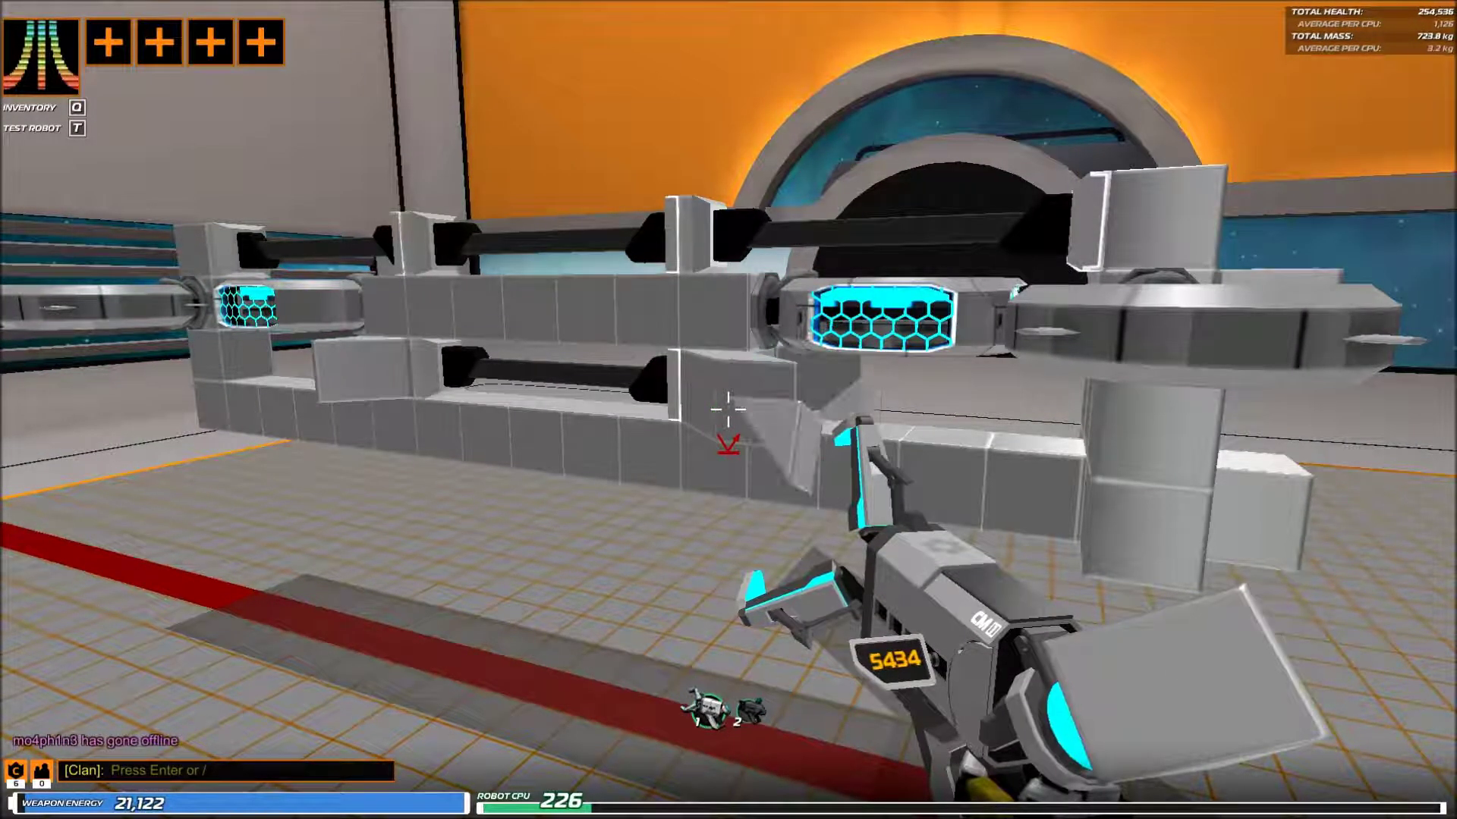
{"action": "key", "text": "s"}
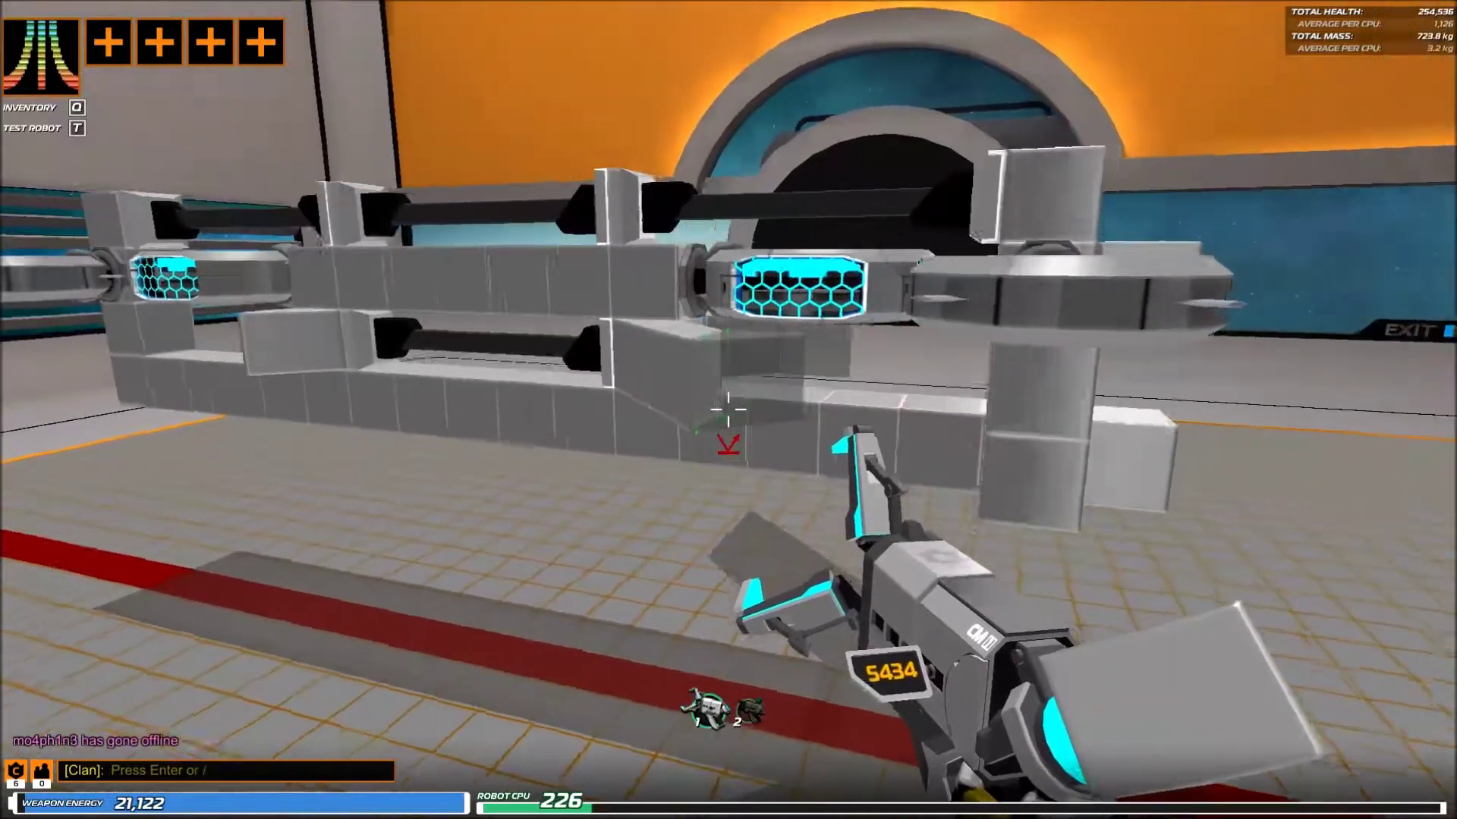
{"action": "key", "text": "s"}
{"action": "left_click", "coordinate": [729, 410]}
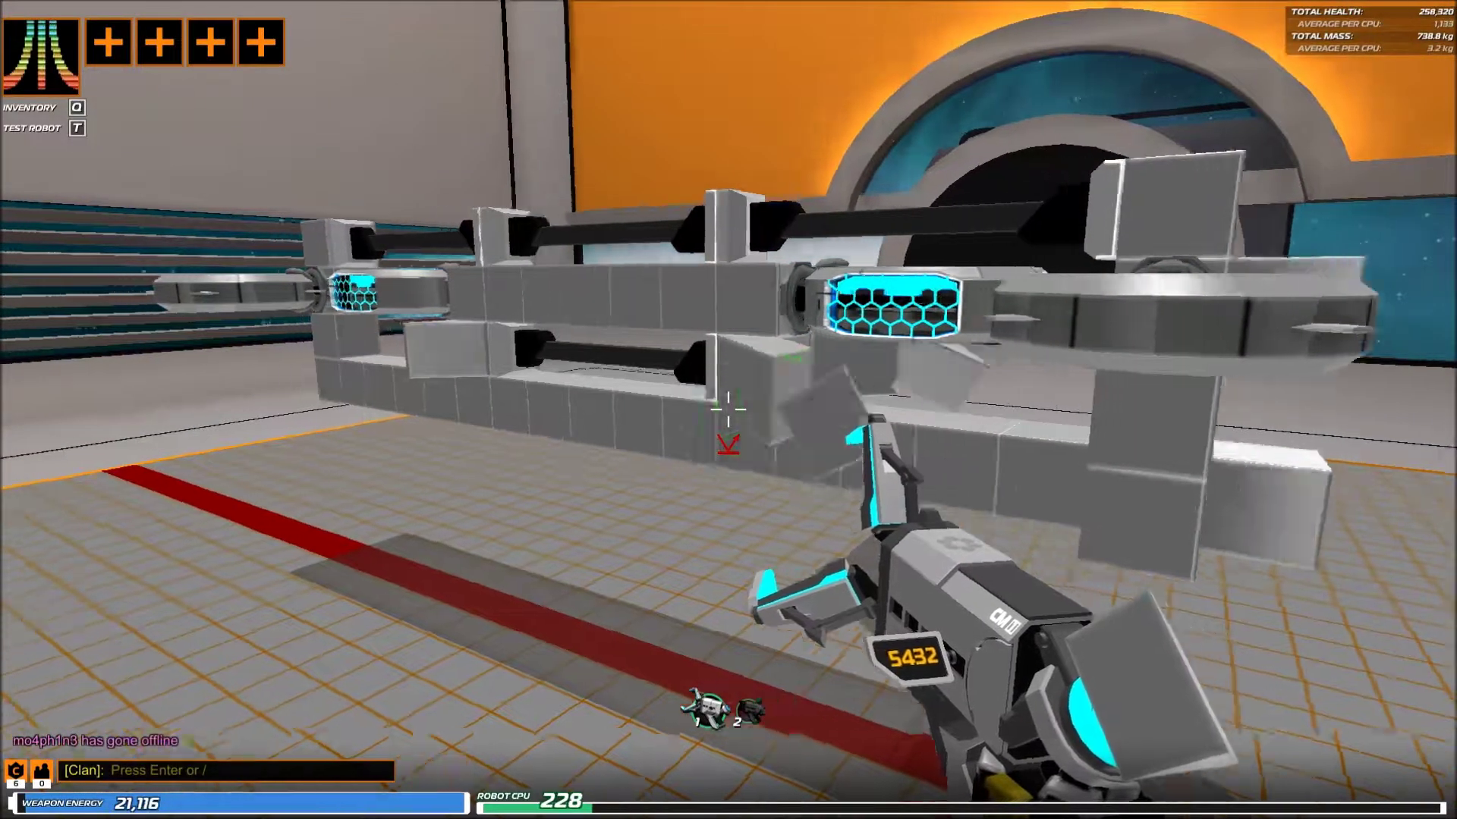
{"action": "key", "text": "a"}
{"action": "key", "text": "w"}
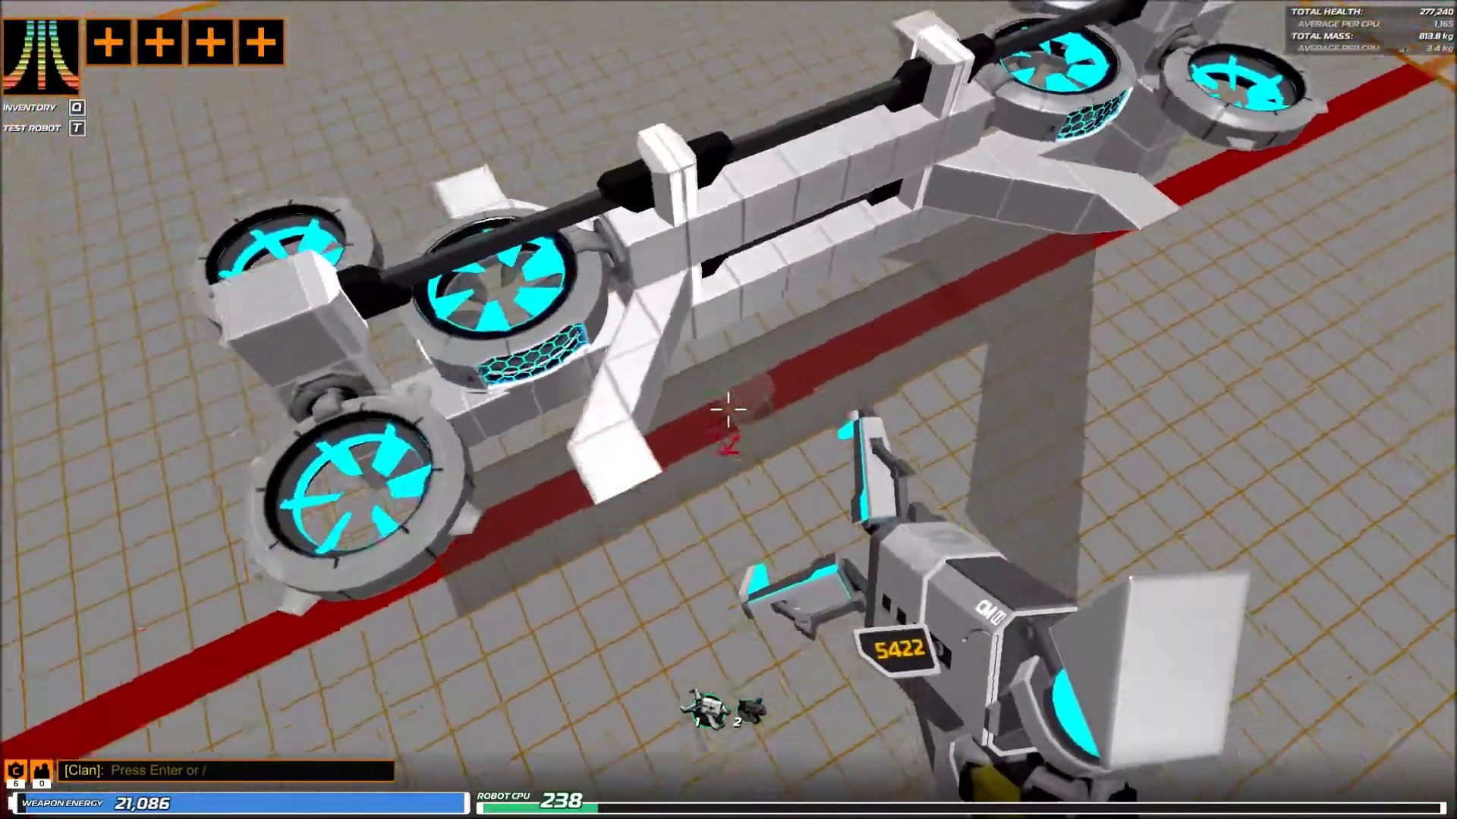
- Place two black rods on the robot's frame
{"action": "key", "text": "2"}
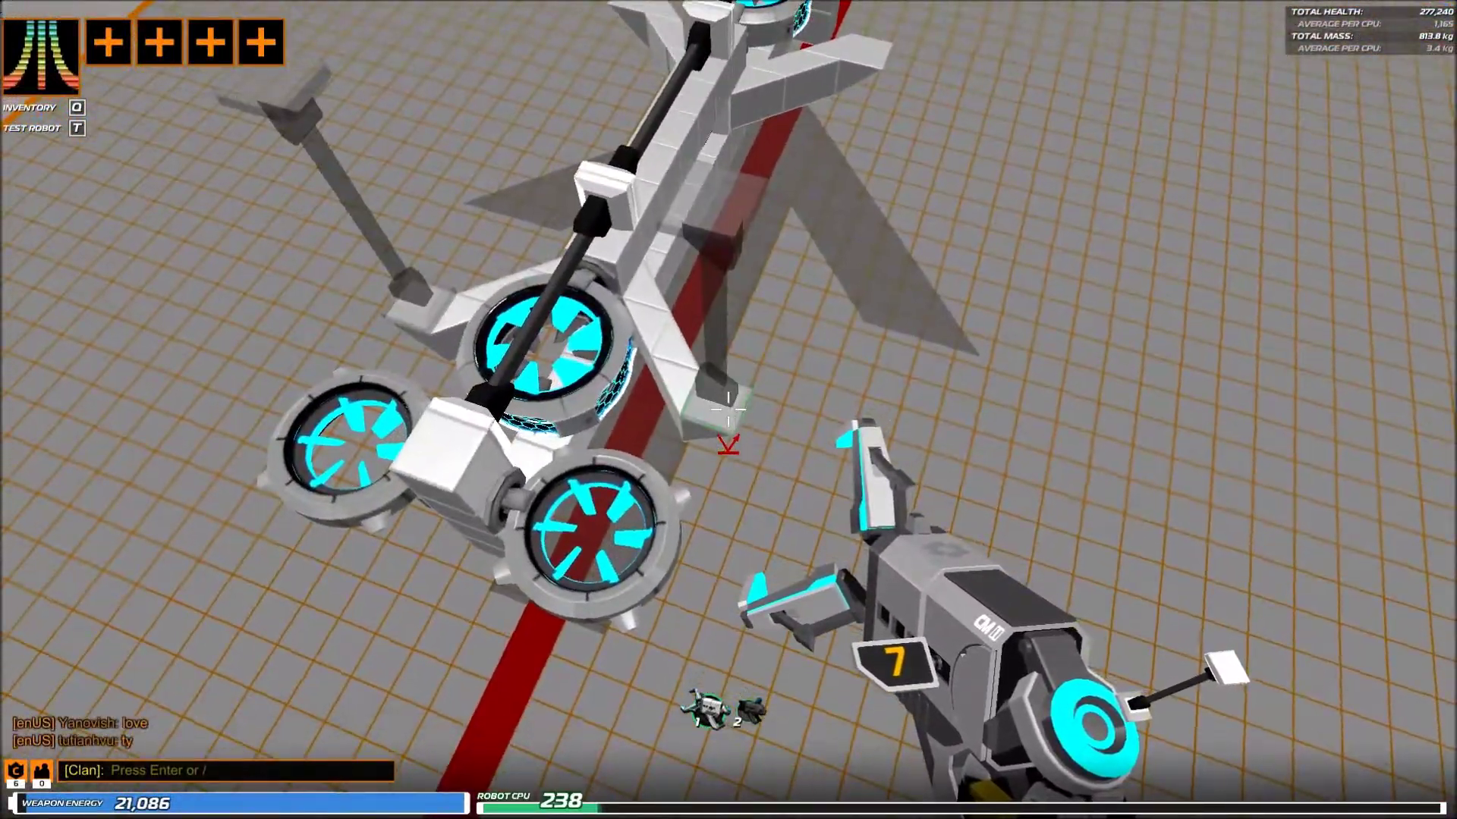
{"action": "left_click", "coordinate": [729, 410]}
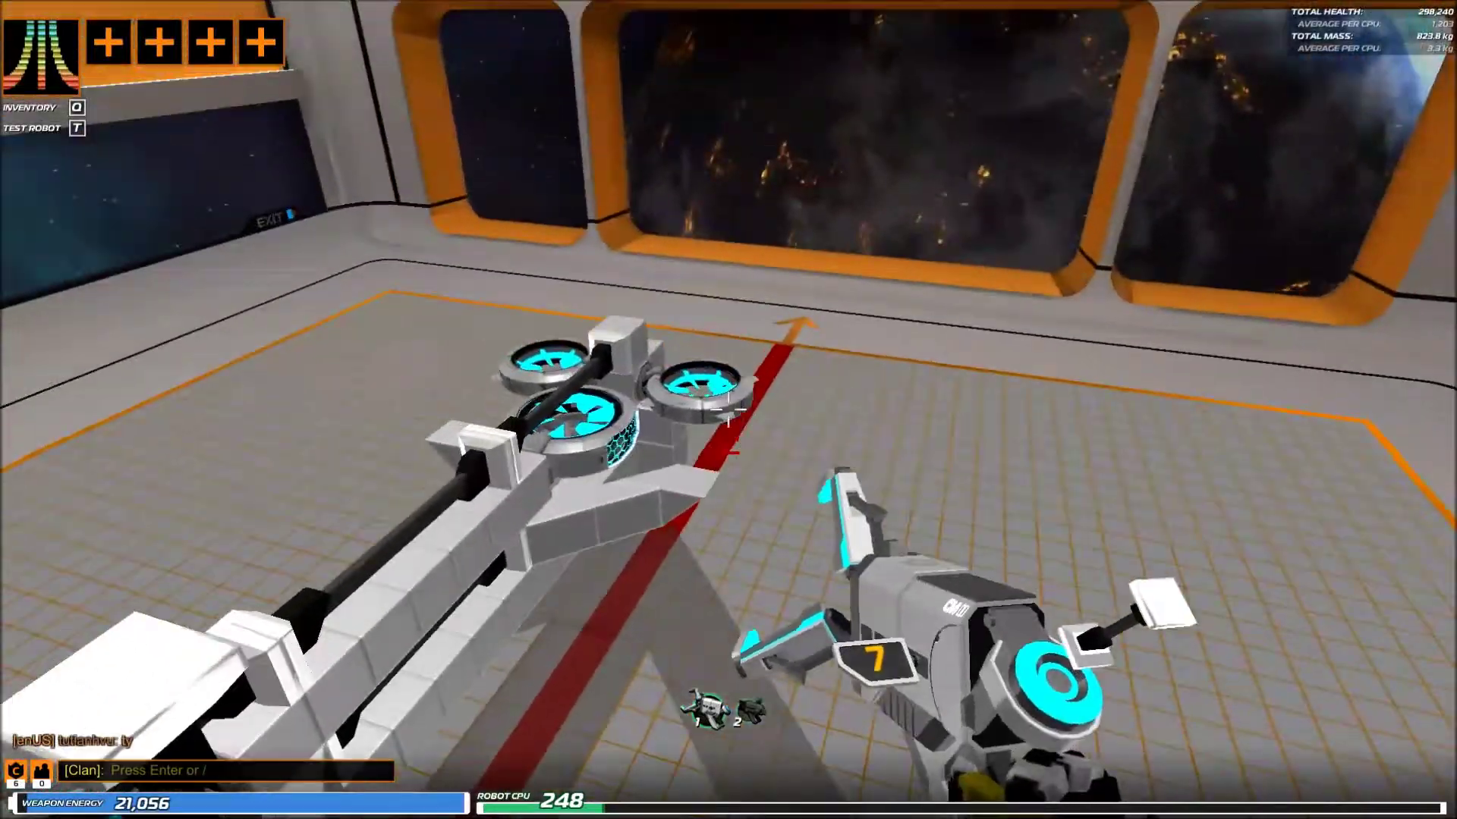
{"action": "left_click", "coordinate": [728, 411]}
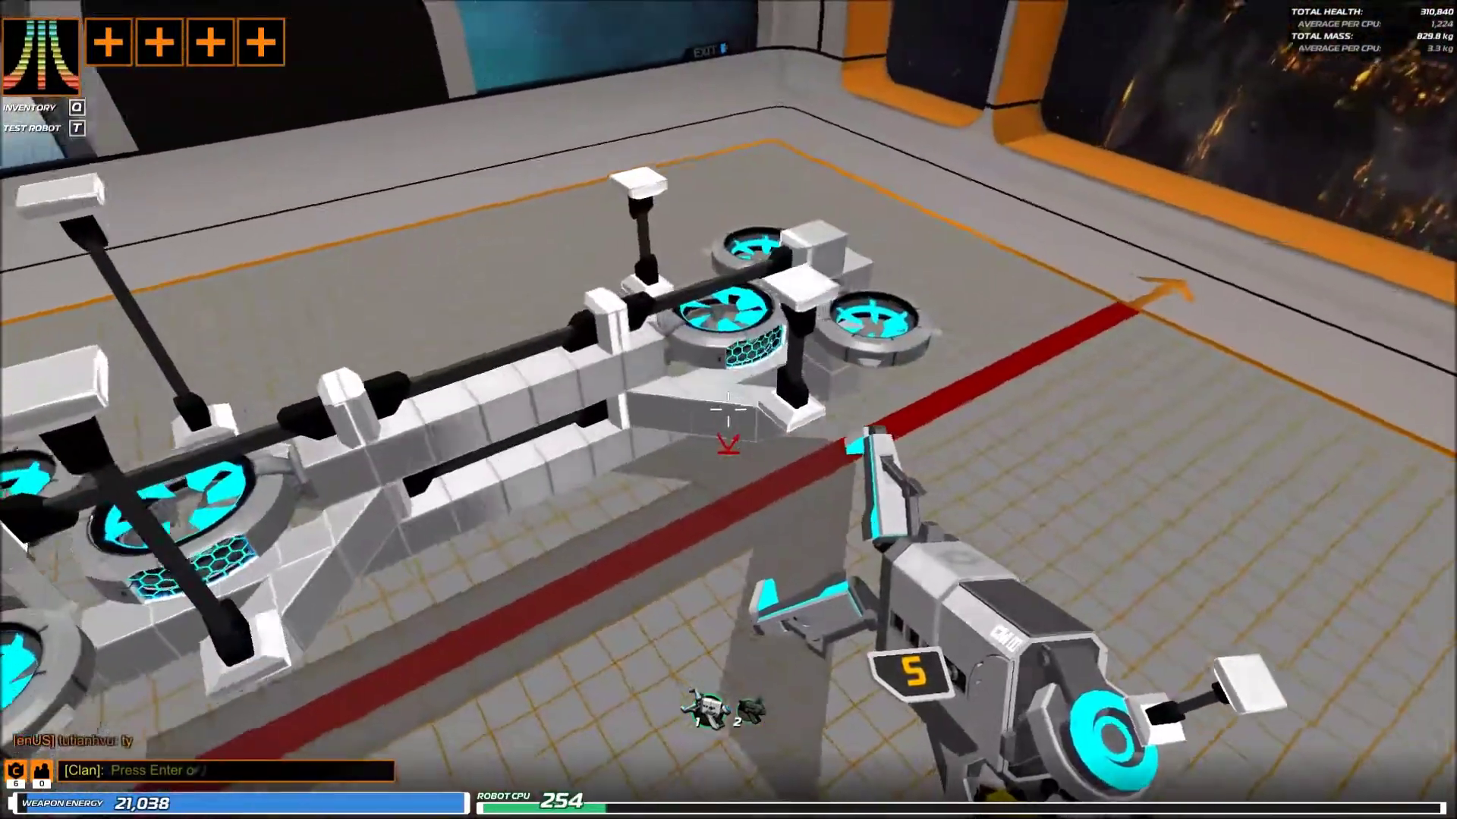
- Add an angled rod strut beneath the middle of the frame
{"action": "key", "text": "s"}
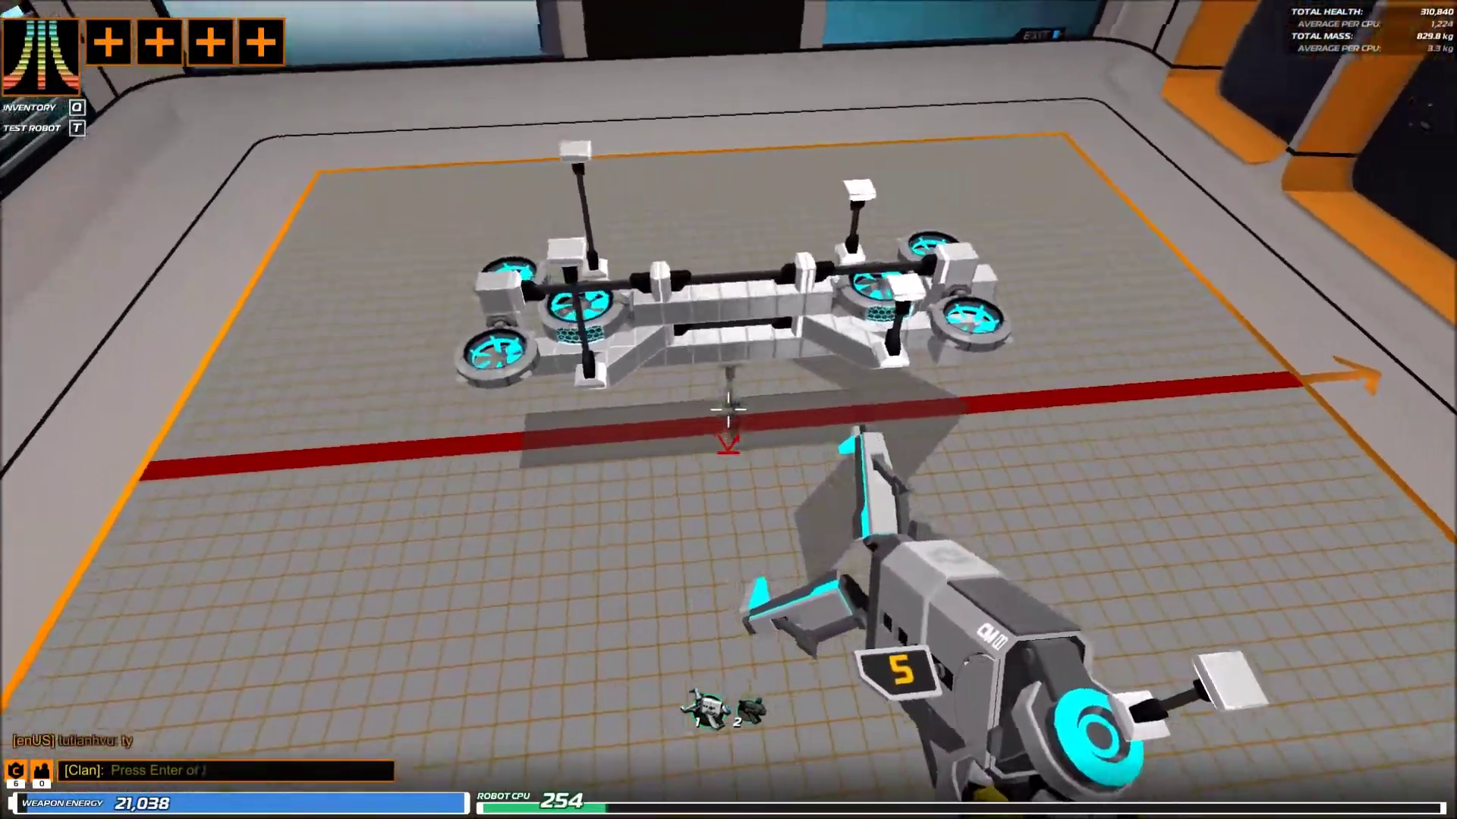
{"action": "key", "text": "w"}
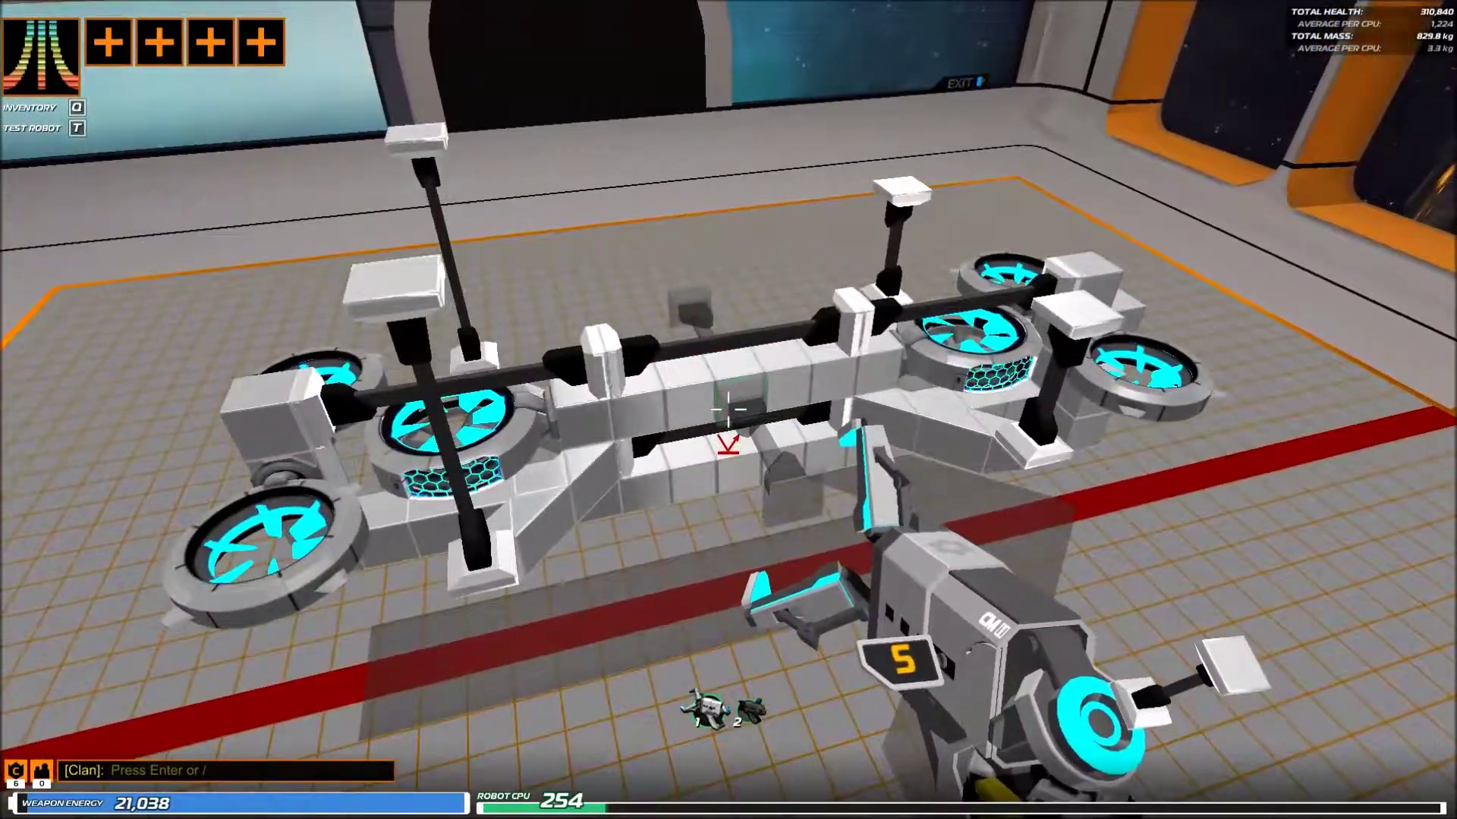
{"action": "key", "text": "a"}
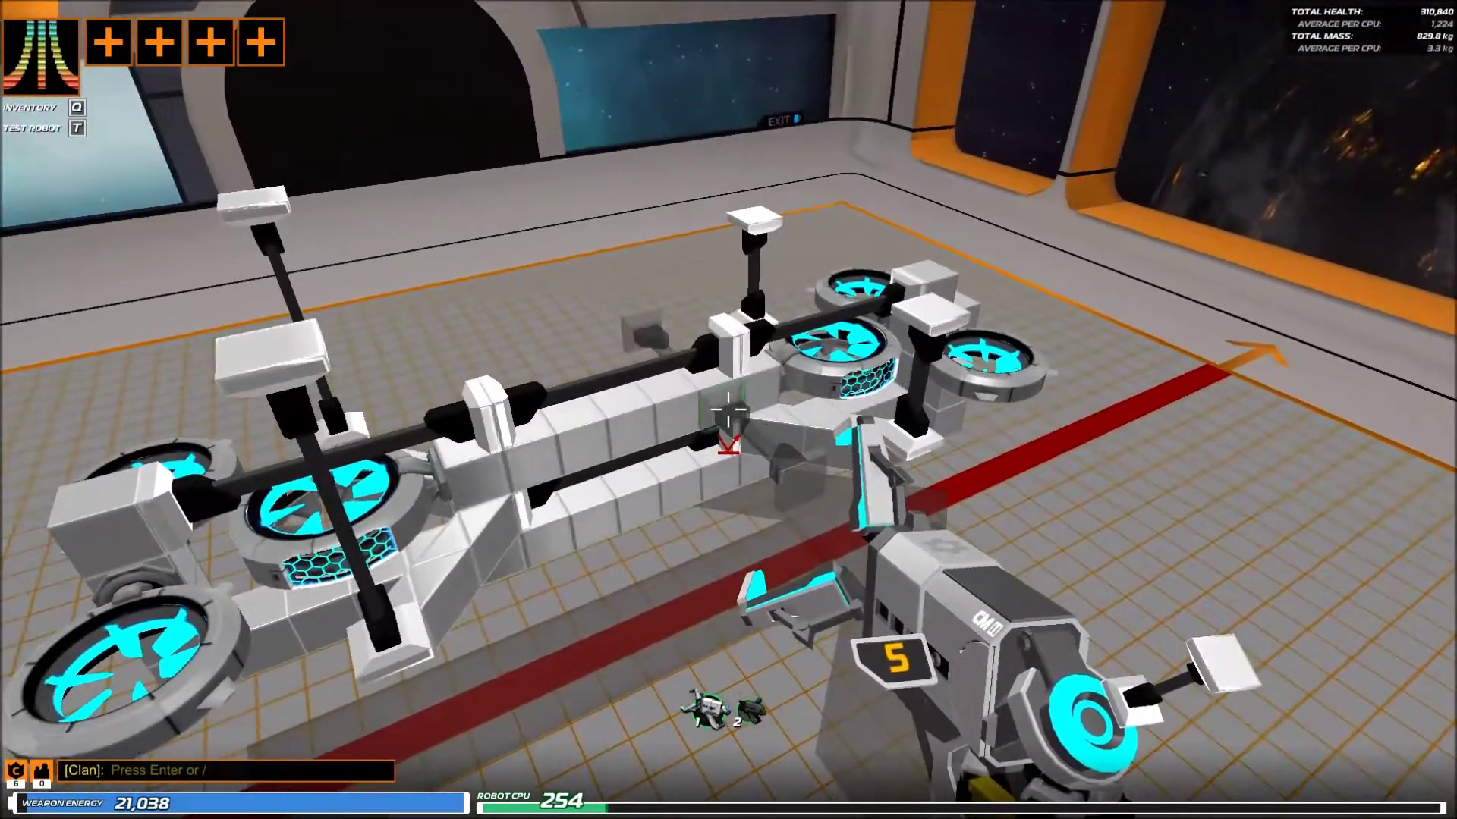
{"action": "key", "text": "a"}
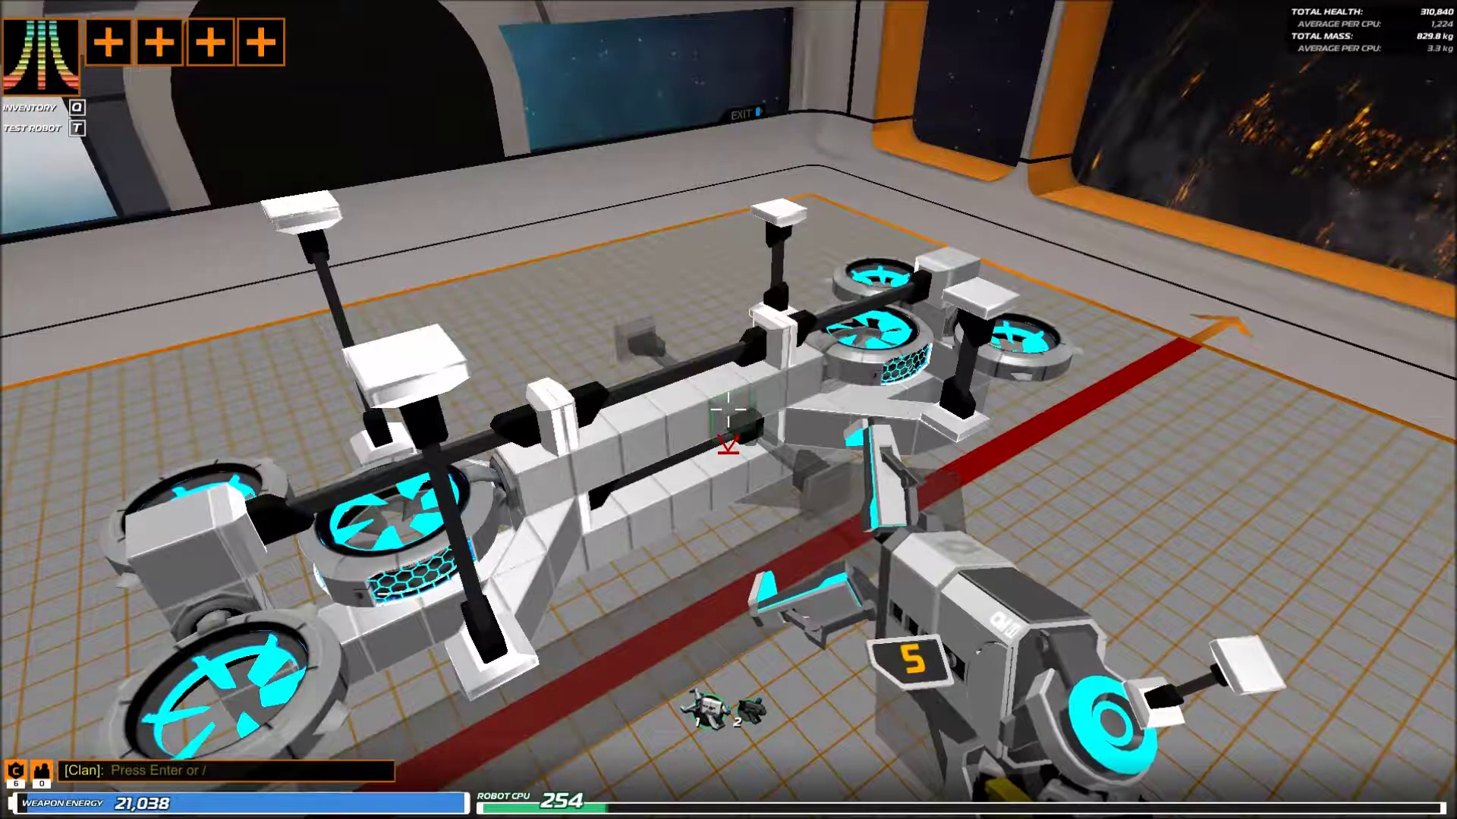
{"action": "left_click", "coordinate": [729, 410]}
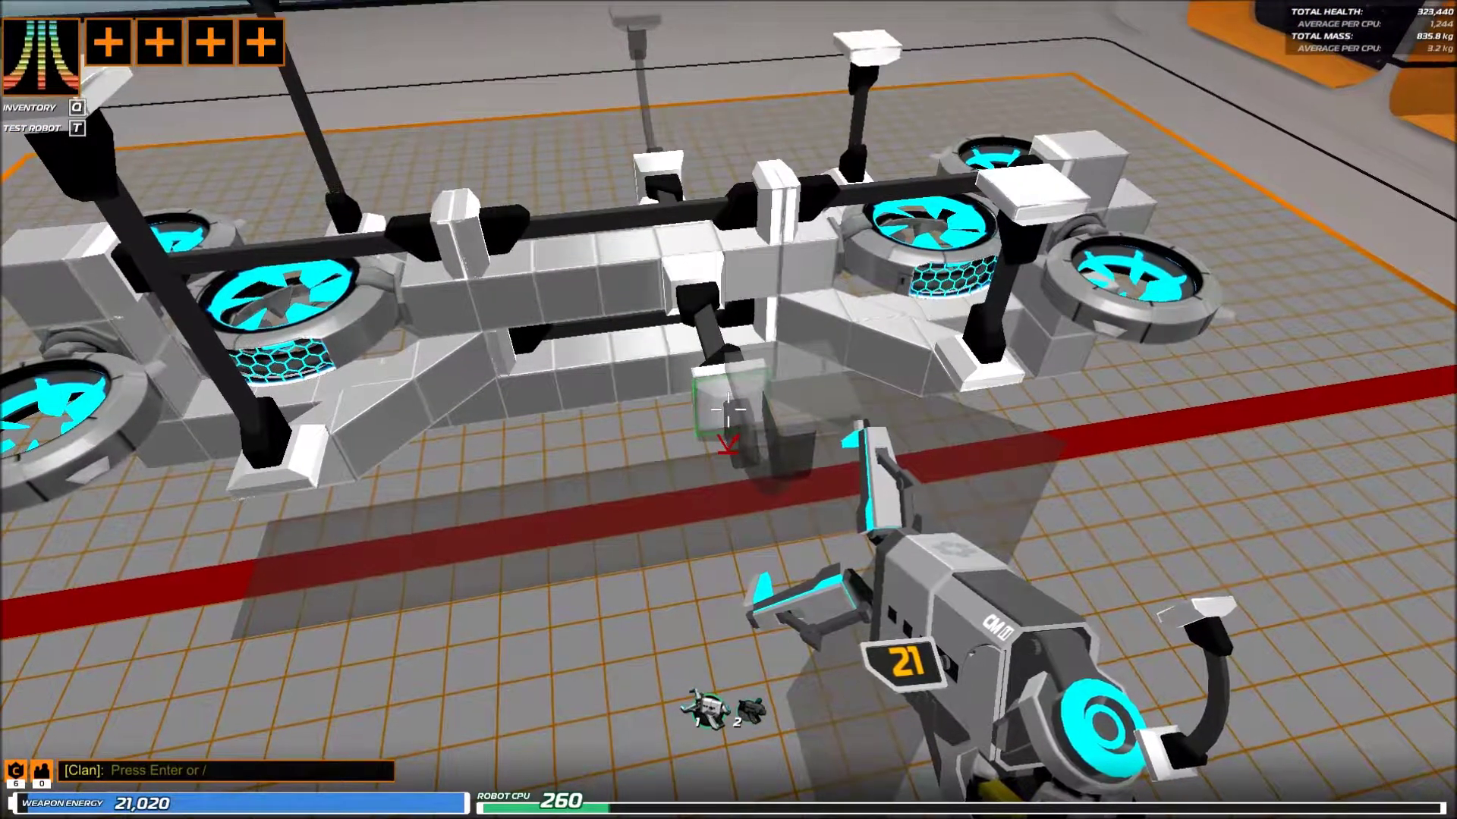
- Attach white cap blocks to the rods and add two curved rod arcs
{"action": "left_click", "coordinate": [729, 409]}
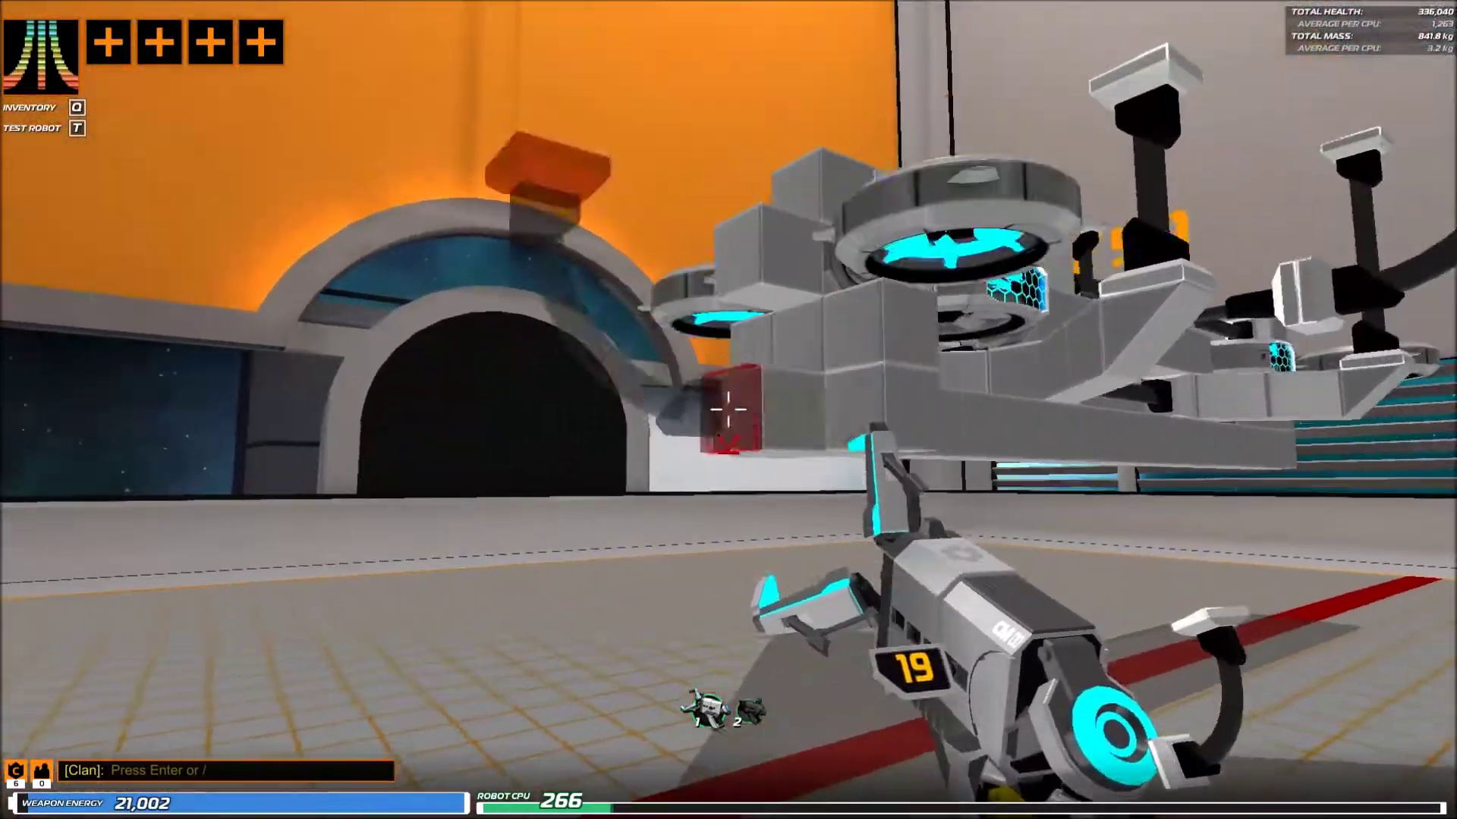
{"action": "left_click", "coordinate": [728, 411]}
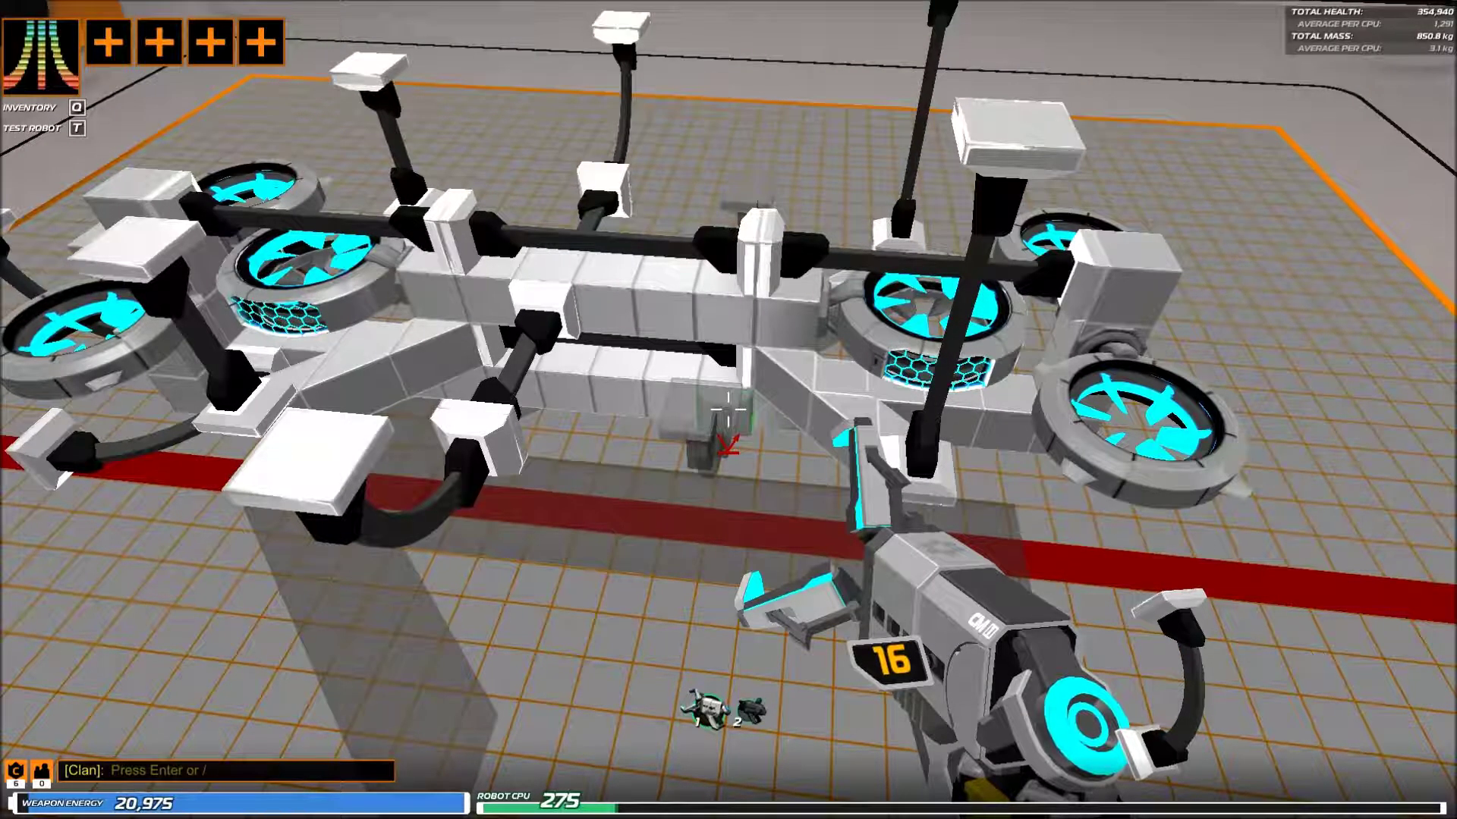
{"action": "left_click", "coordinate": [727, 410]}
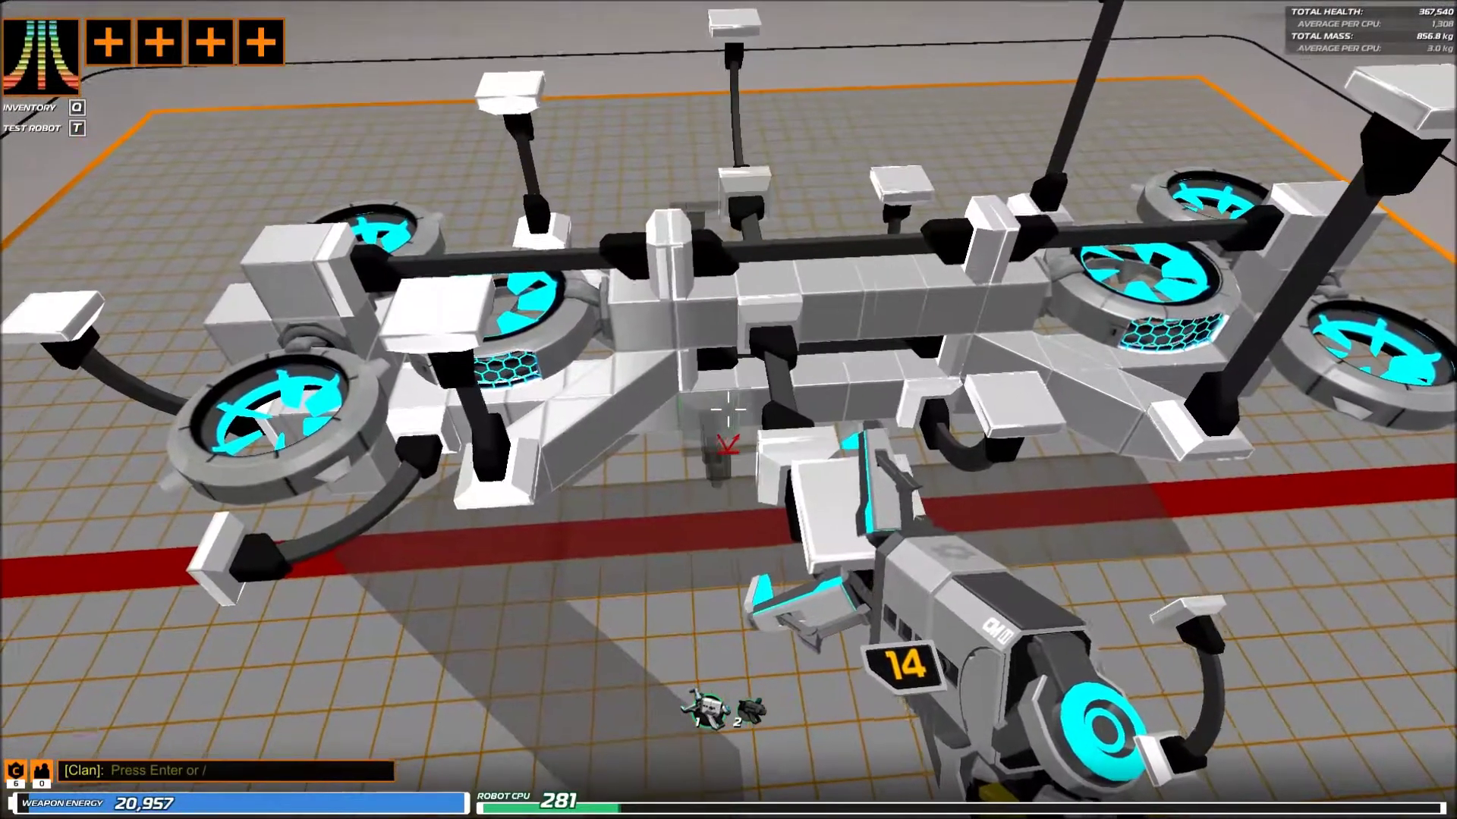
{"action": "left_click", "coordinate": [727, 410]}
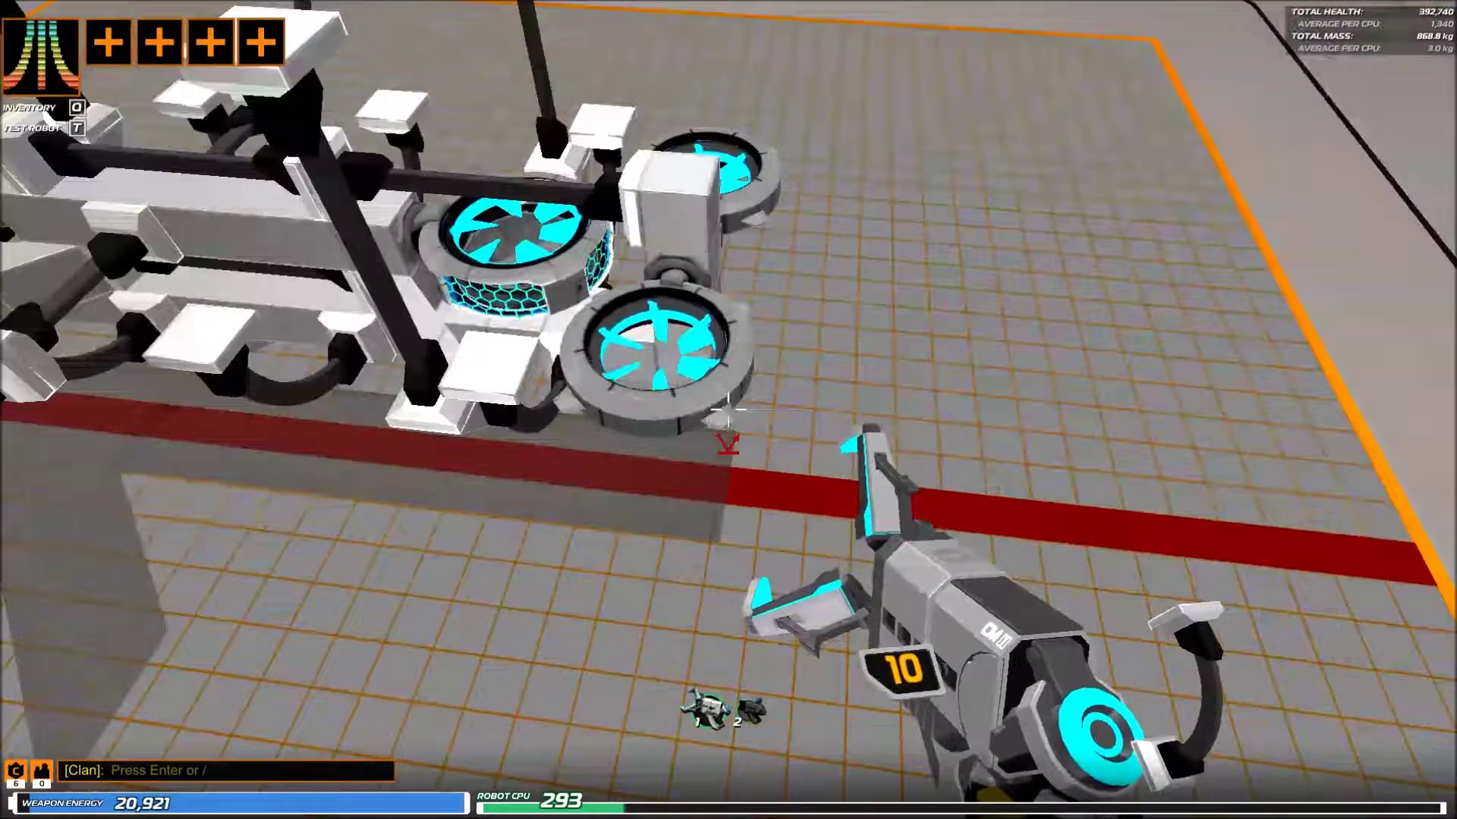
- Place three plain cubes on the frame
{"action": "key", "text": "1"}
{"action": "left_click", "coordinate": [726, 410]}
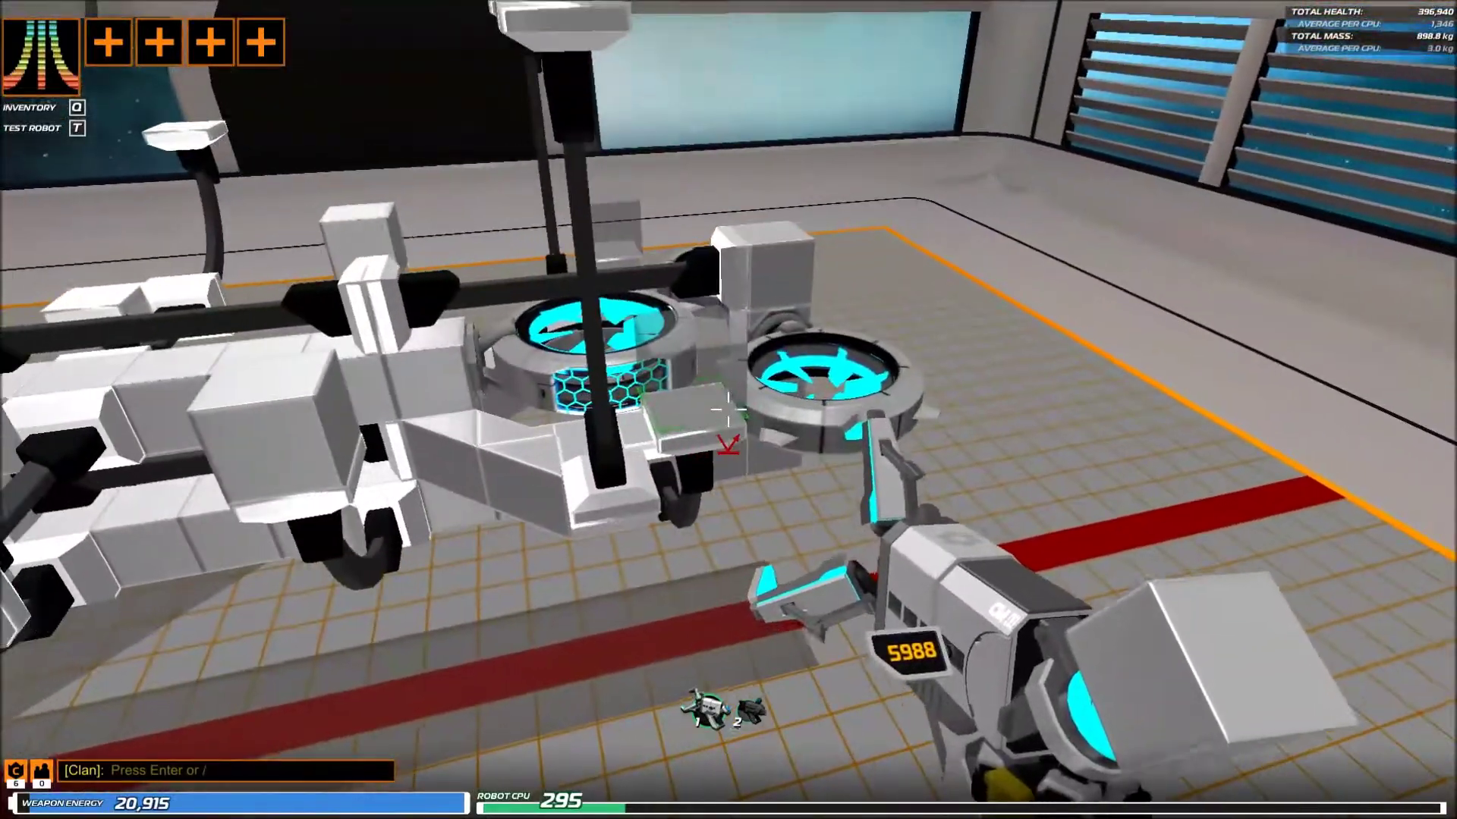
{"action": "left_click", "coordinate": [728, 410]}
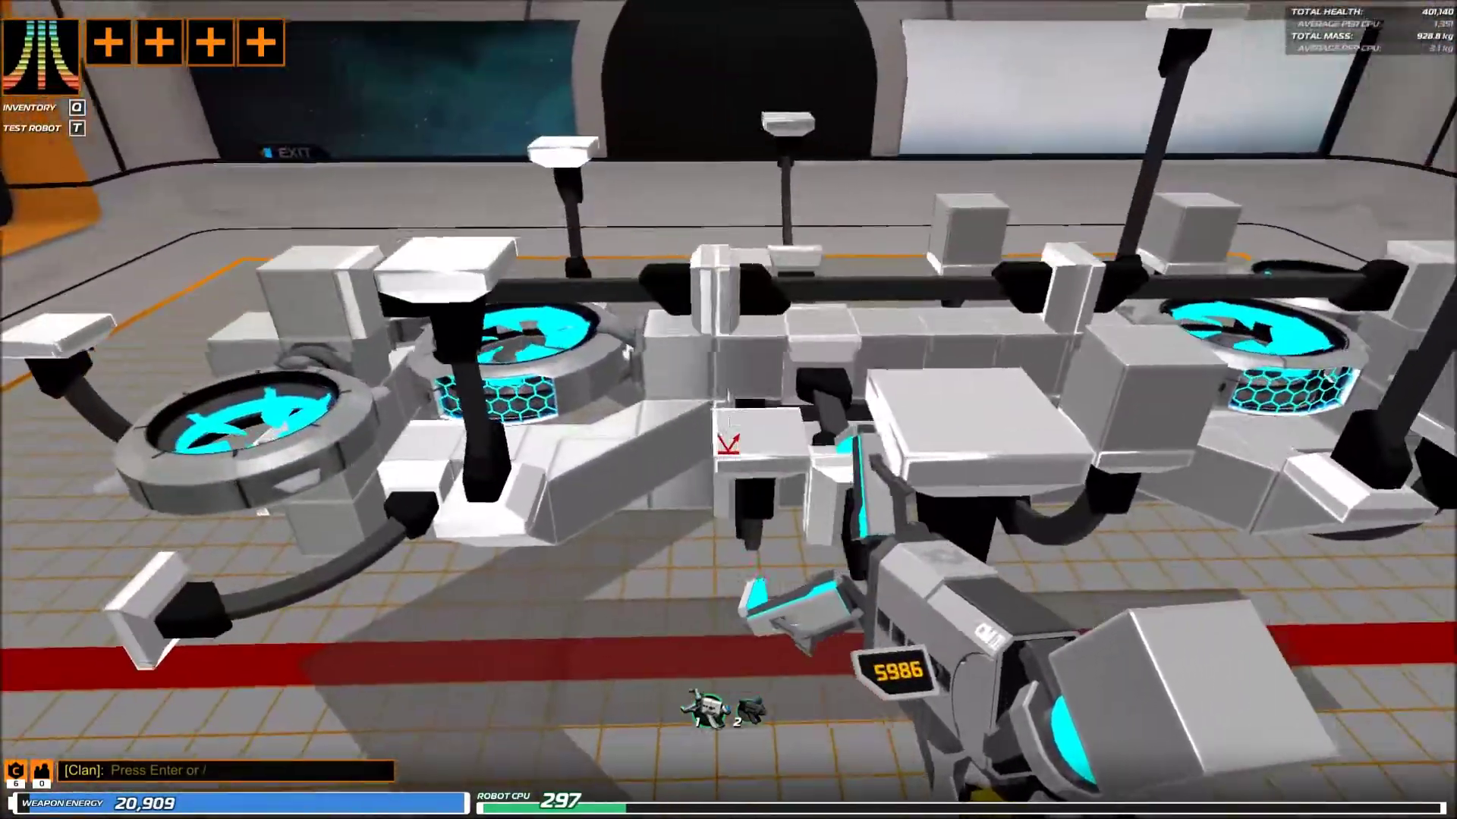
{"action": "left_click", "coordinate": [728, 410]}
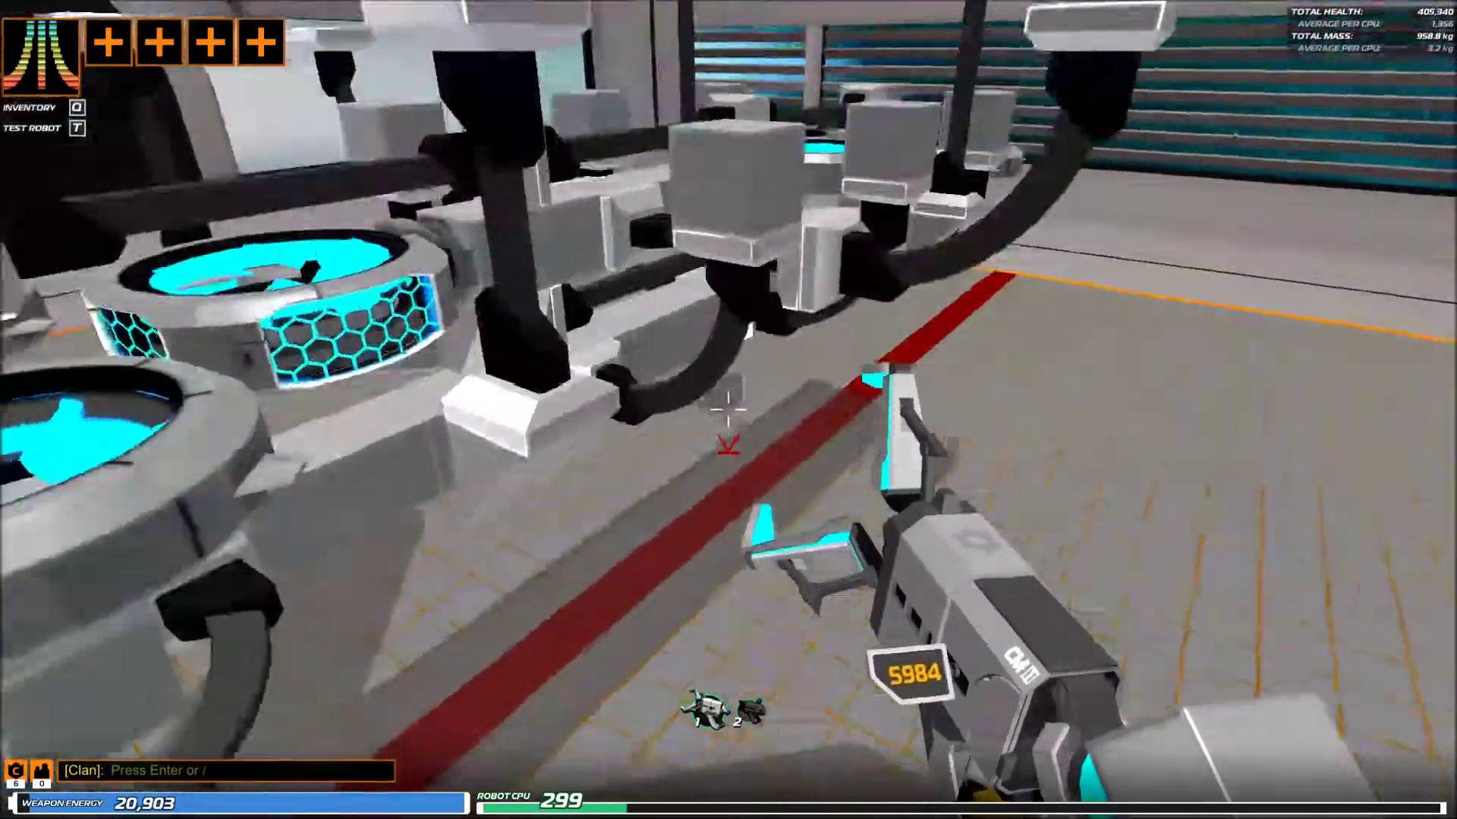
- Place a curved block beside the centre cube under the frame
{"action": "key", "text": "2"}
{"action": "left_click", "coordinate": [728, 410]}
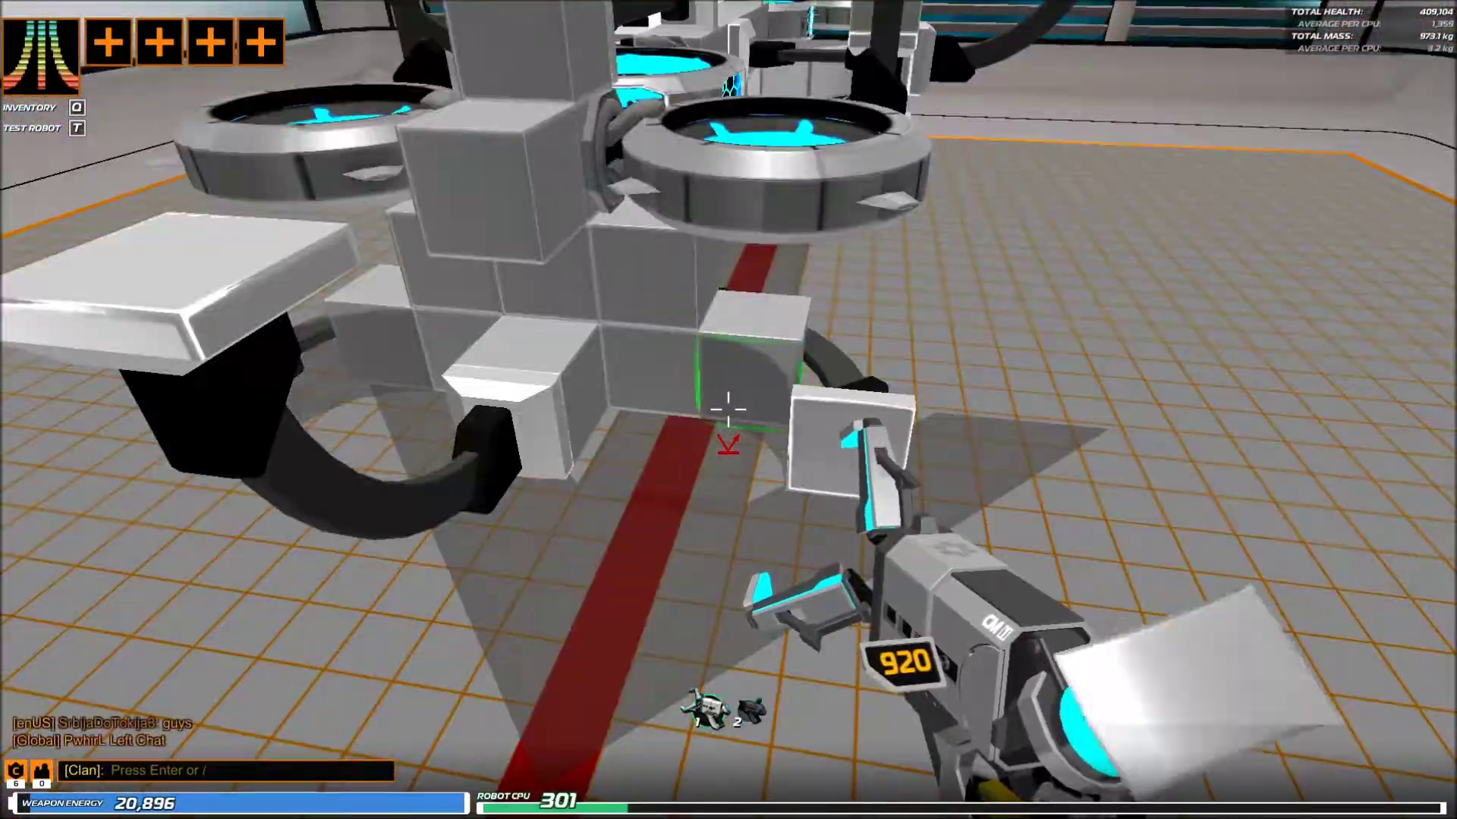
{"action": "left_click", "coordinate": [729, 410]}
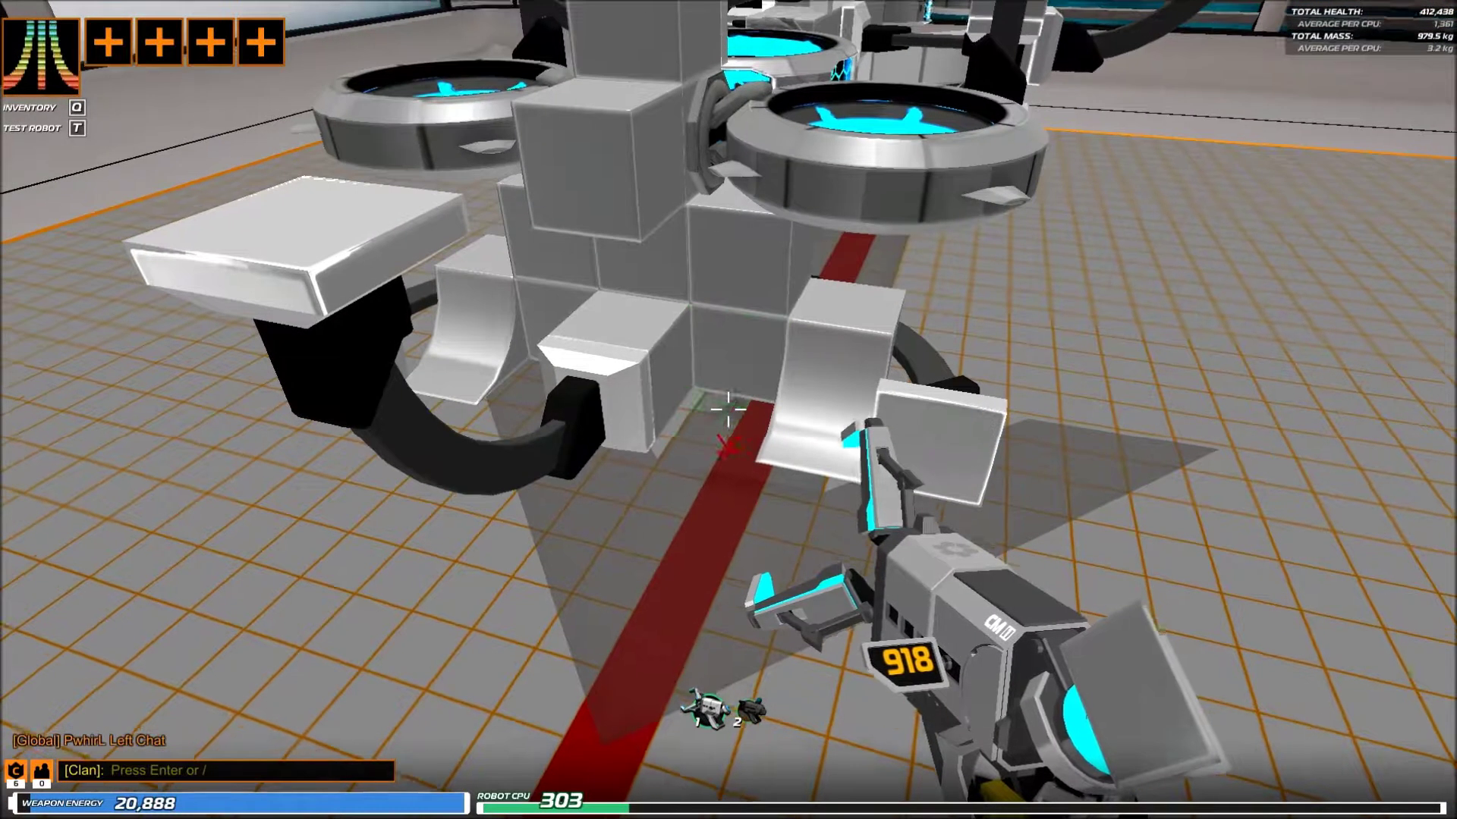
{"action": "key", "text": "s"}
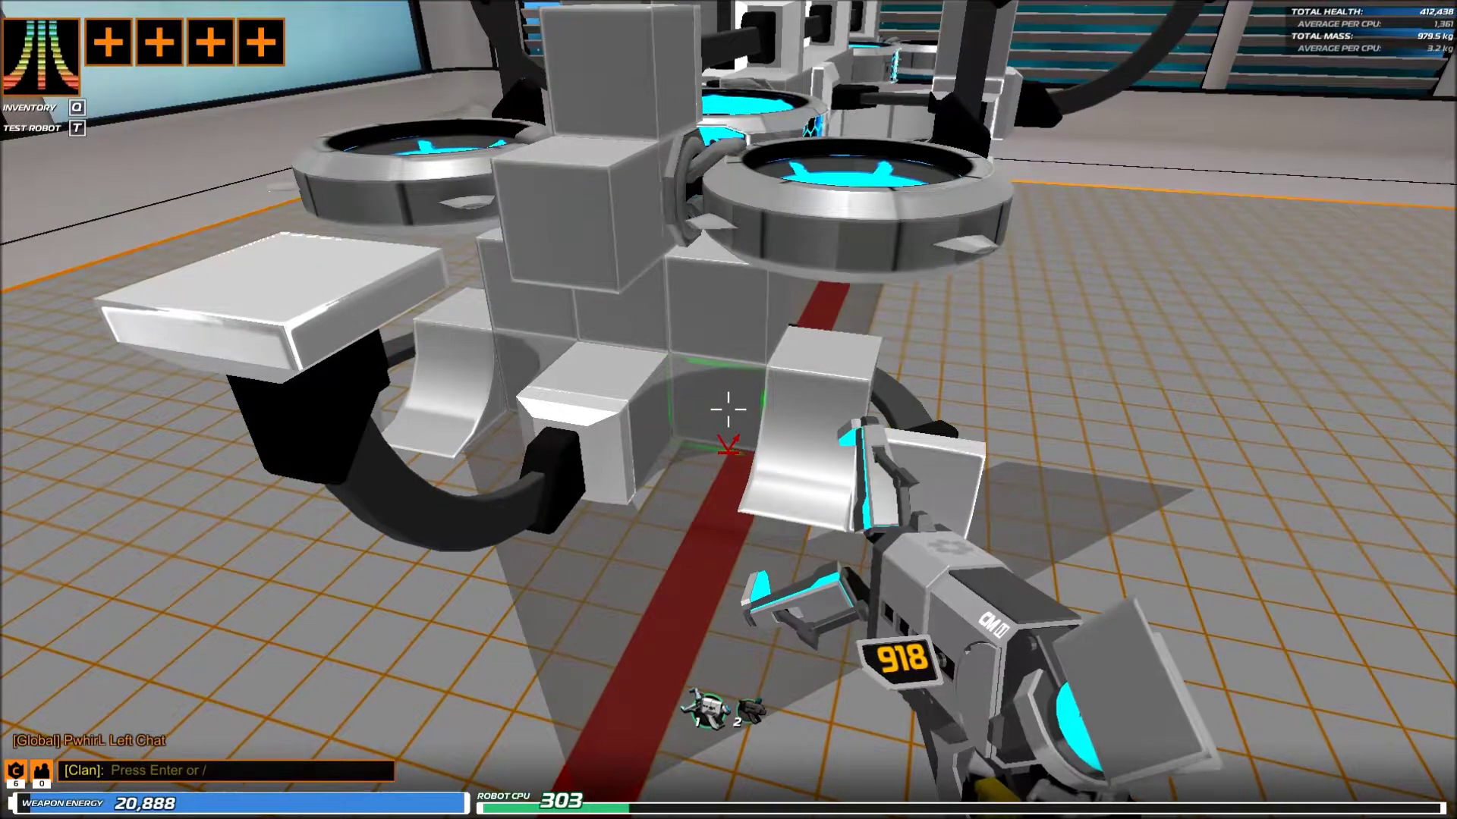
{"action": "key", "text": "w"}
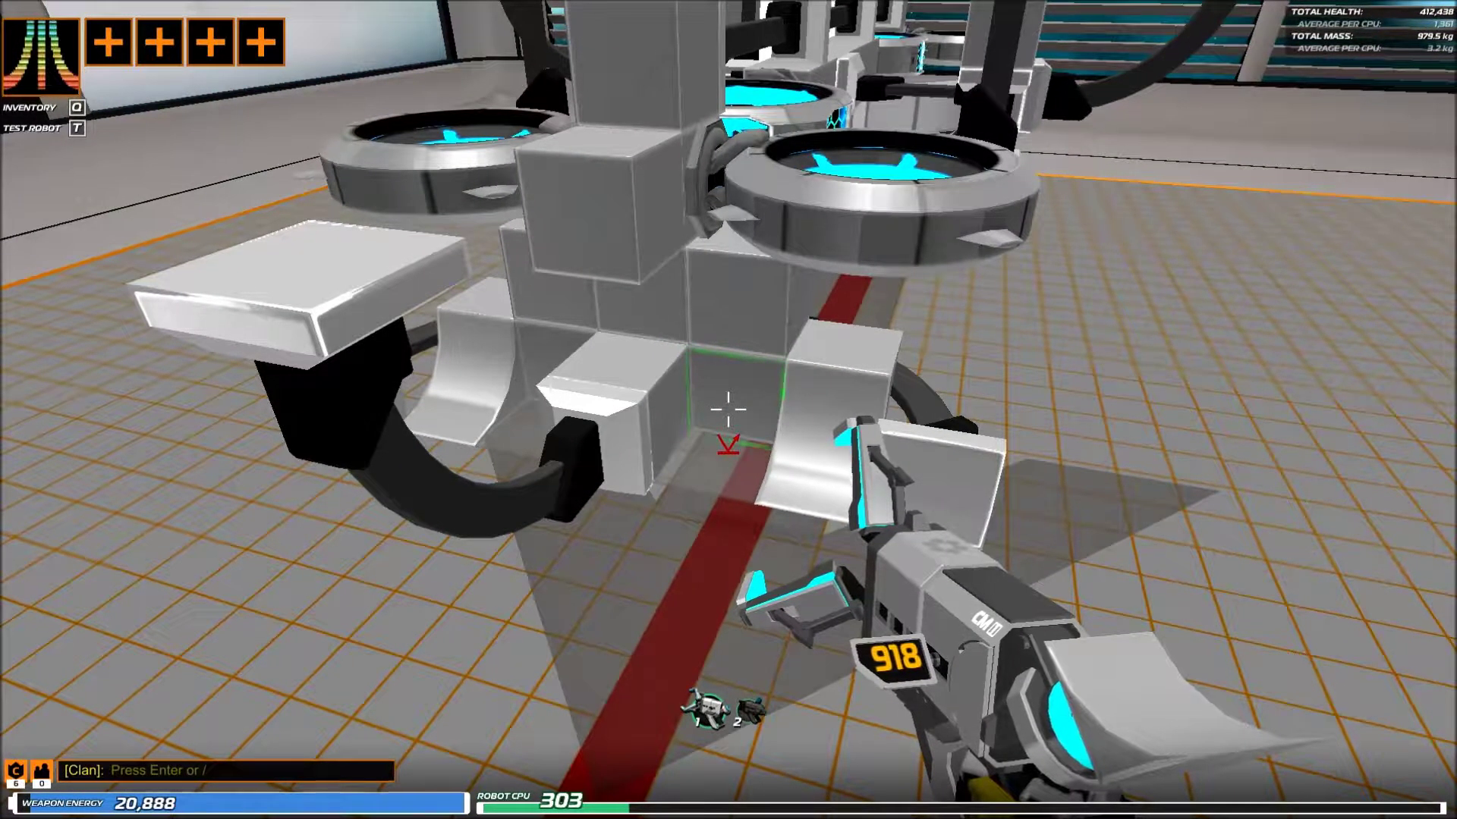
{"action": "scroll", "coordinate": [730, 407], "scroll_direction": "down", "scroll_amount": 1}
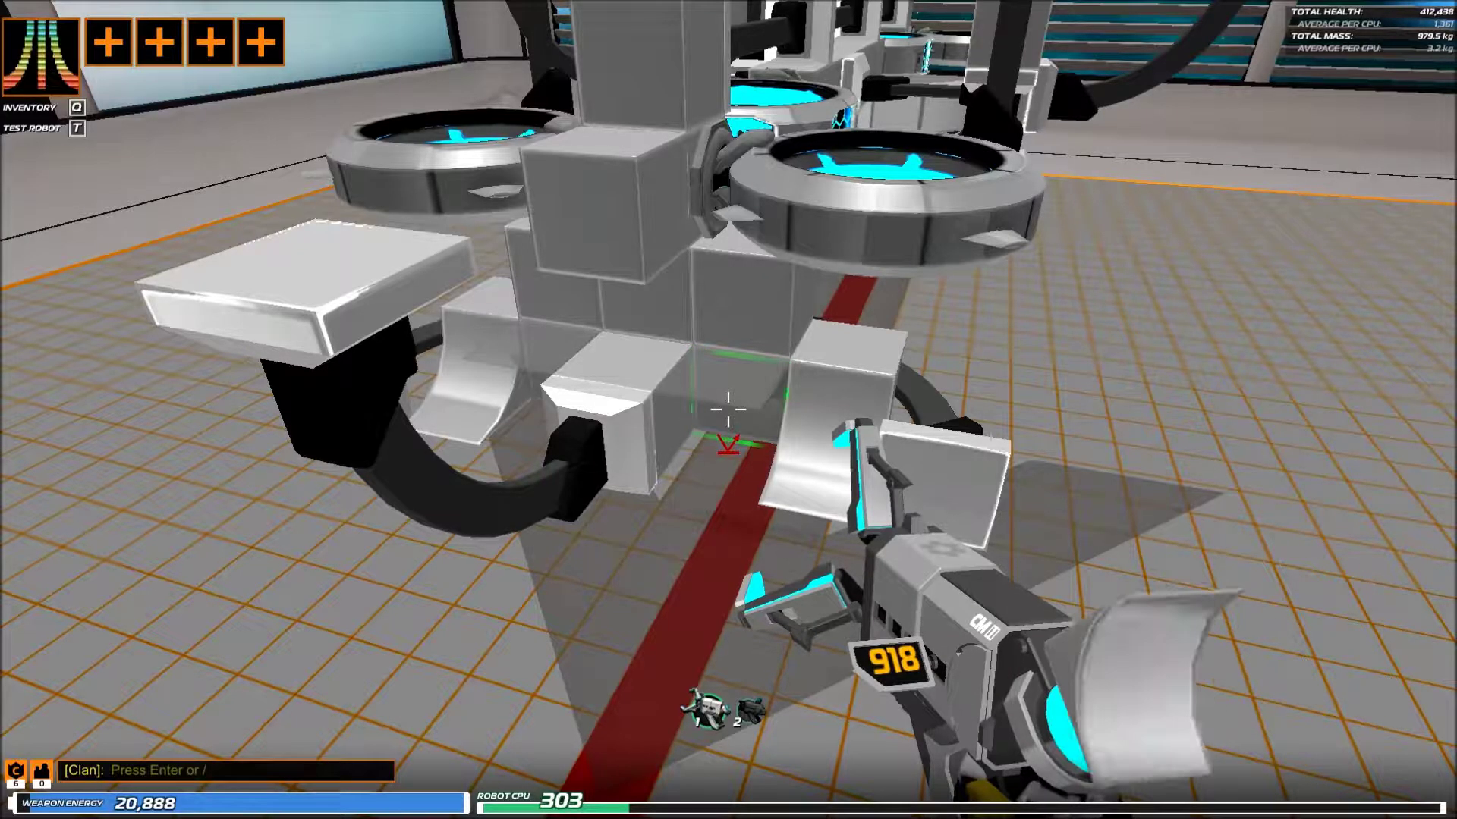
{"action": "scroll", "coordinate": [729, 408], "scroll_direction": "down", "scroll_amount": 1}
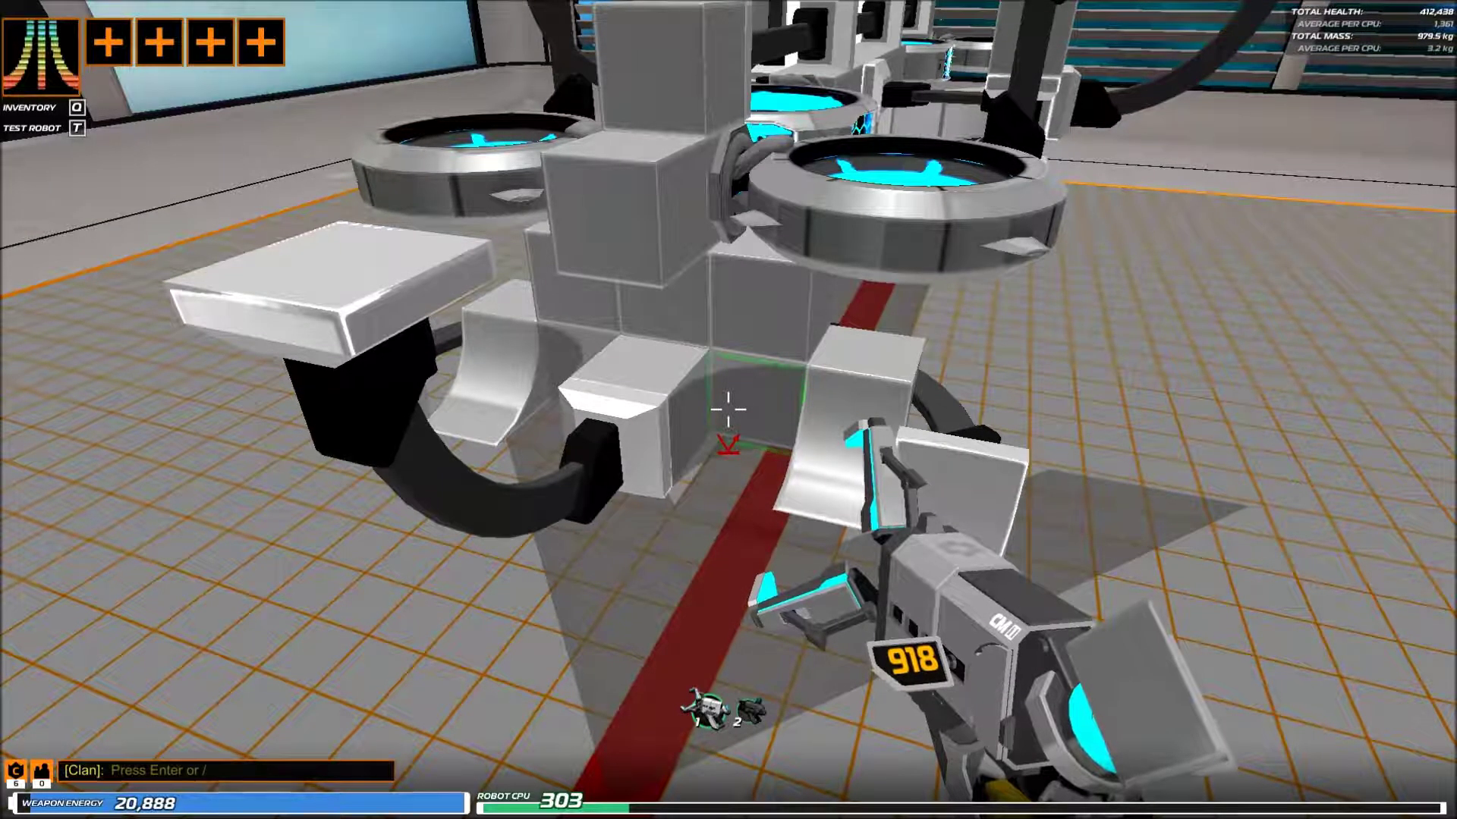
- Place four curved blocks along the frame's underside
{"action": "left_click", "coordinate": [728, 408]}
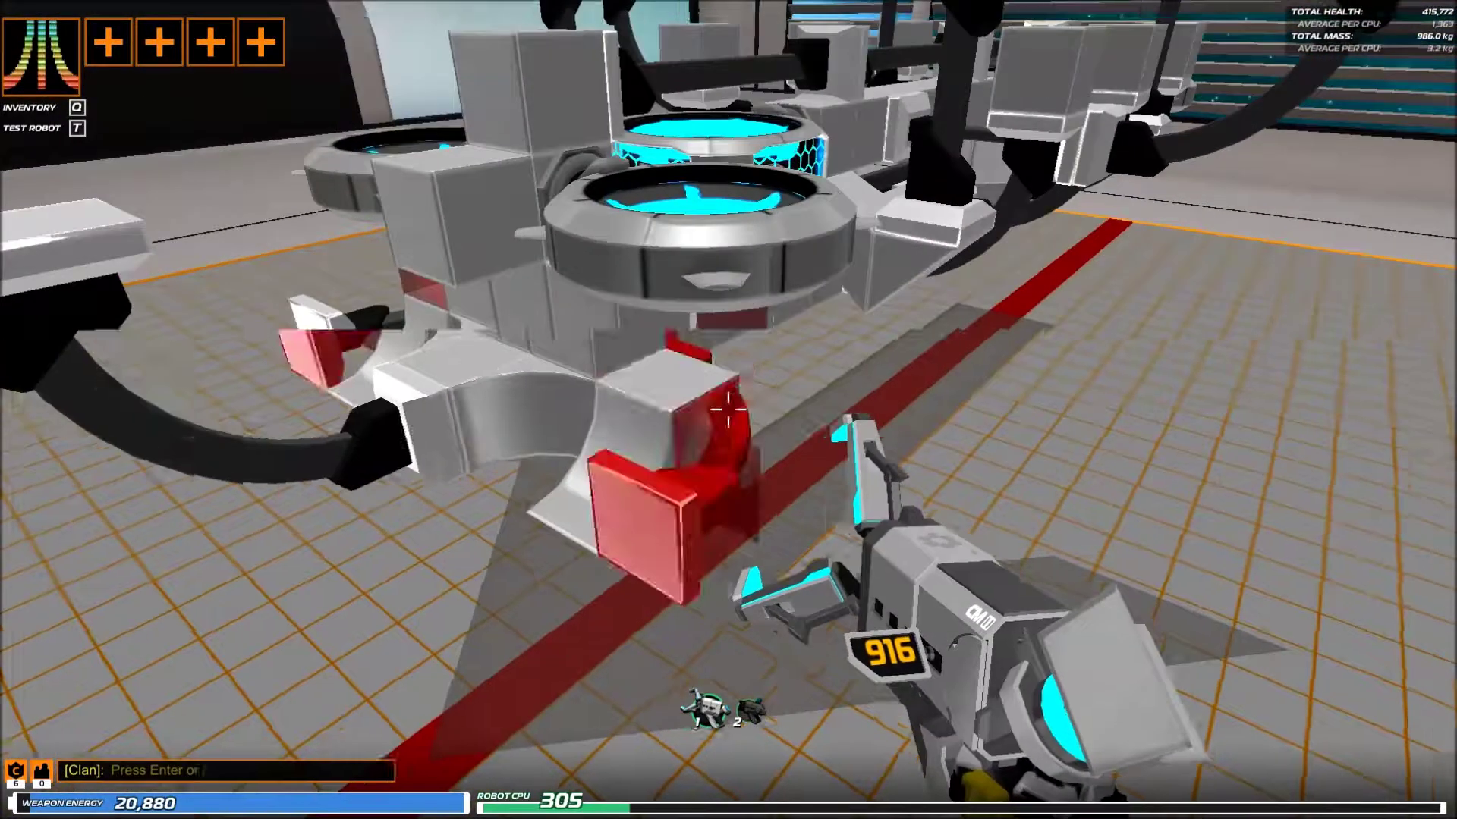
{"action": "key", "text": "s"}
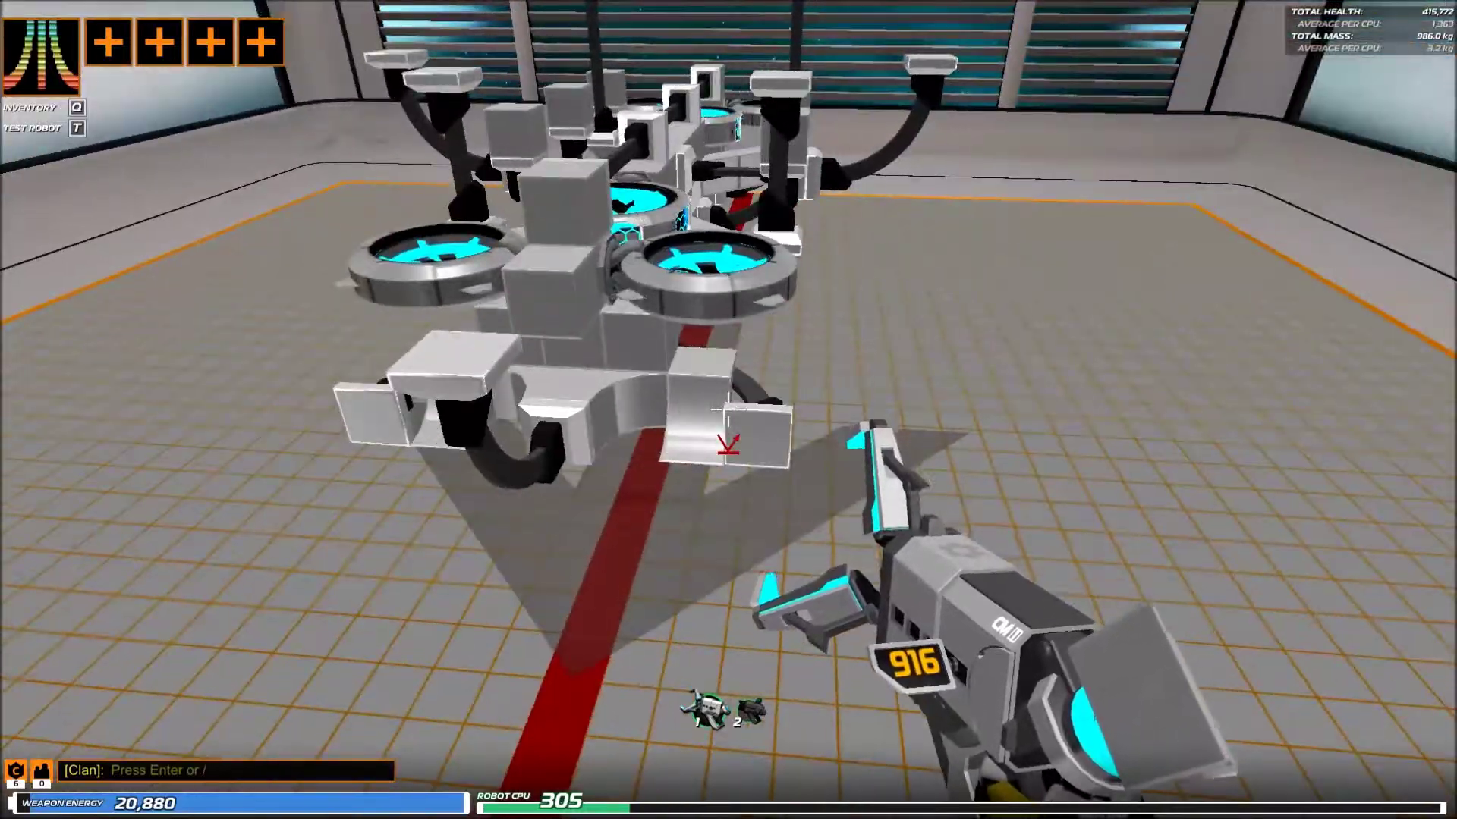
{"action": "key", "text": "w"}
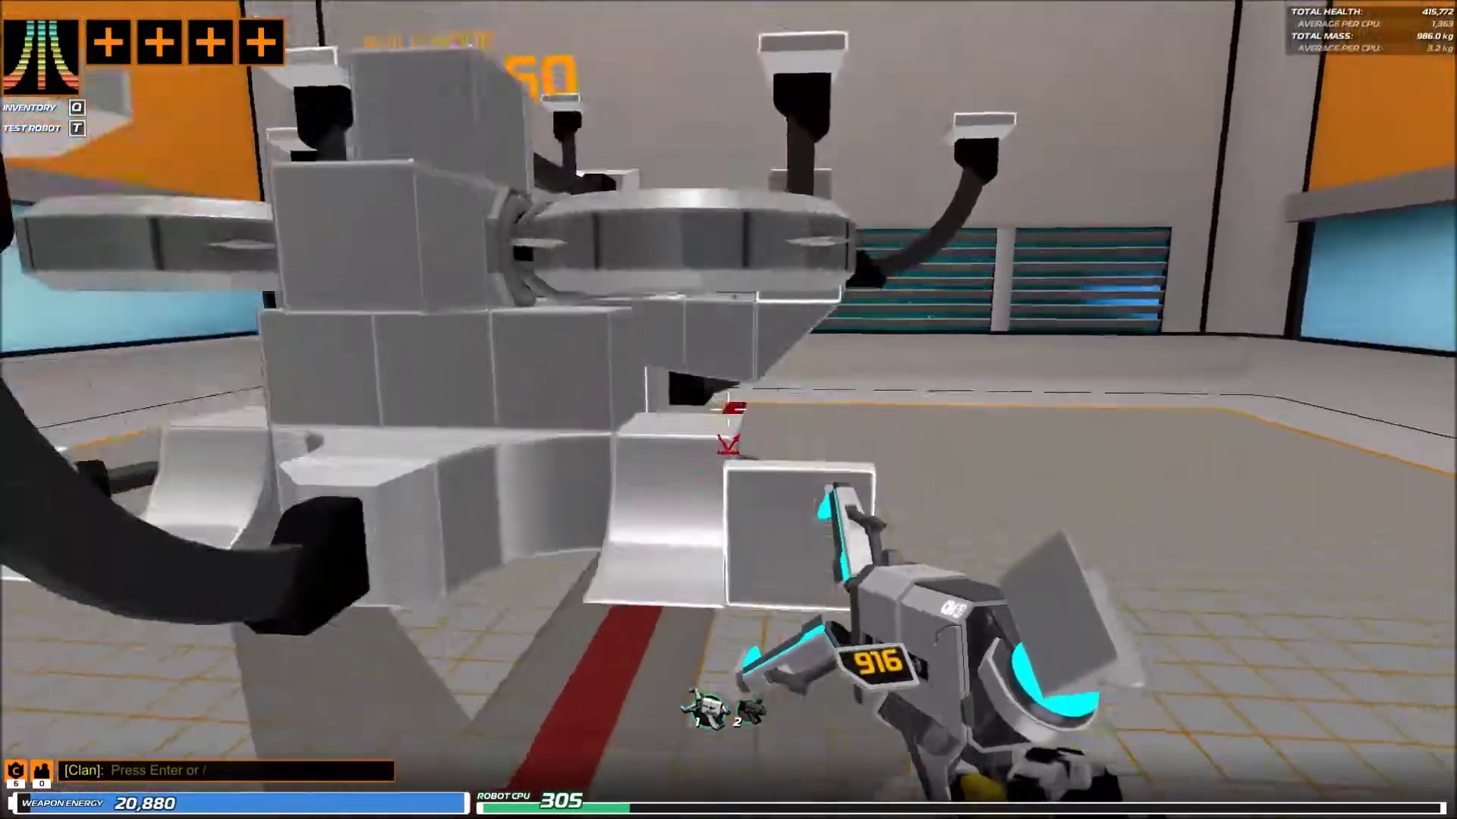
{"action": "left_click", "coordinate": [729, 407]}
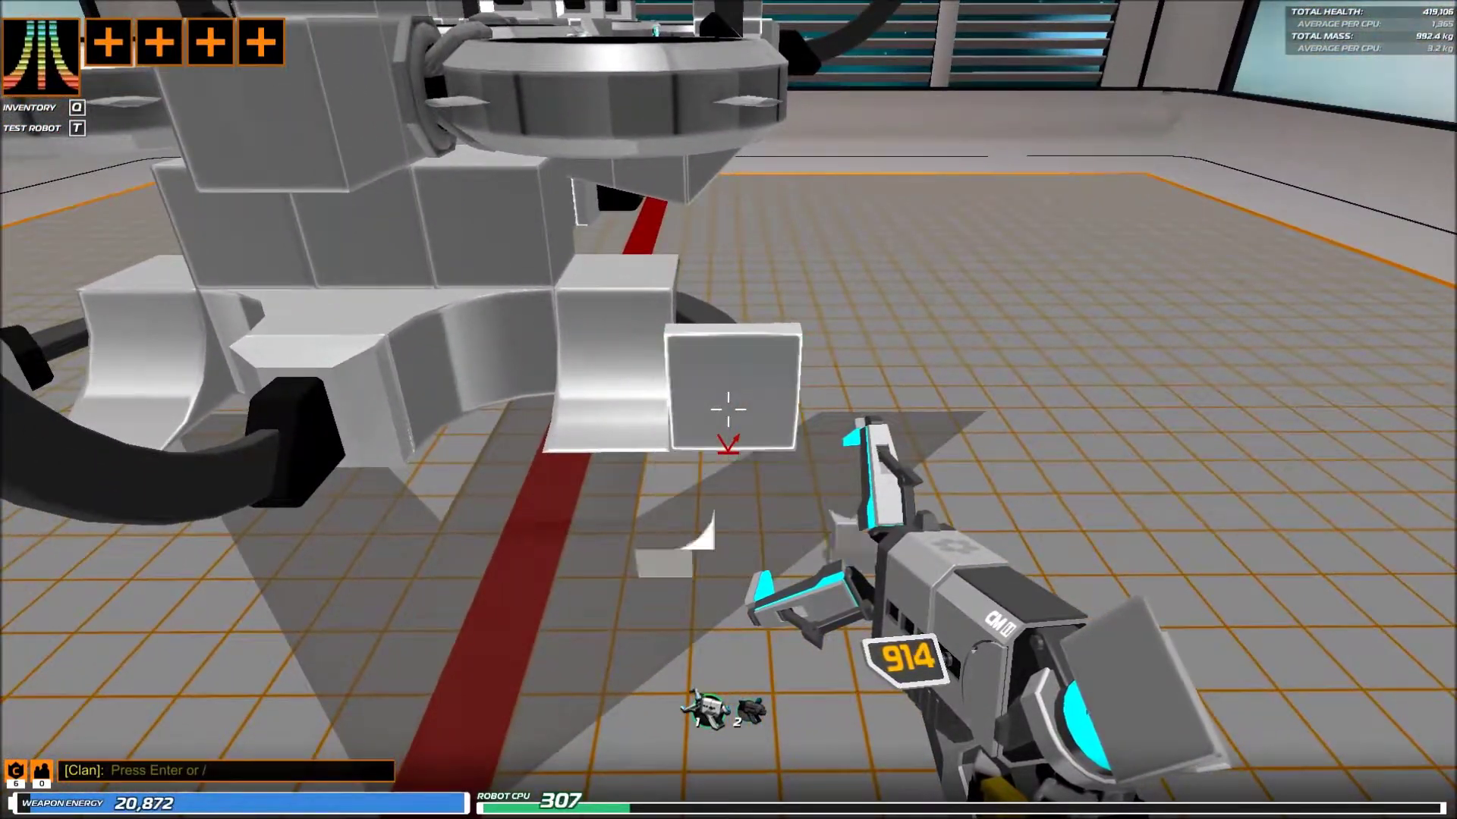
{"action": "key", "text": "d"}
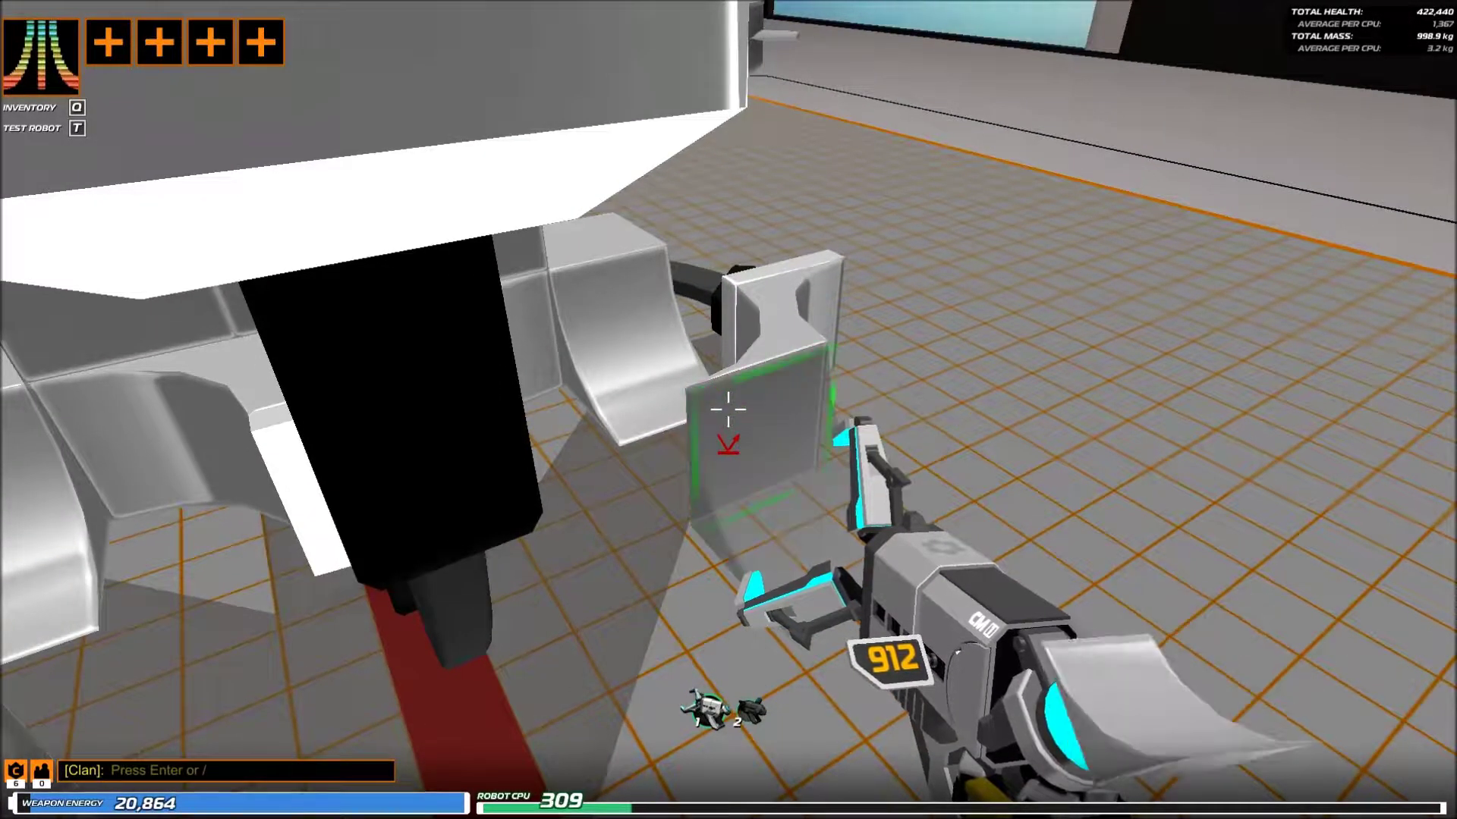
{"action": "left_click", "coordinate": [728, 409]}
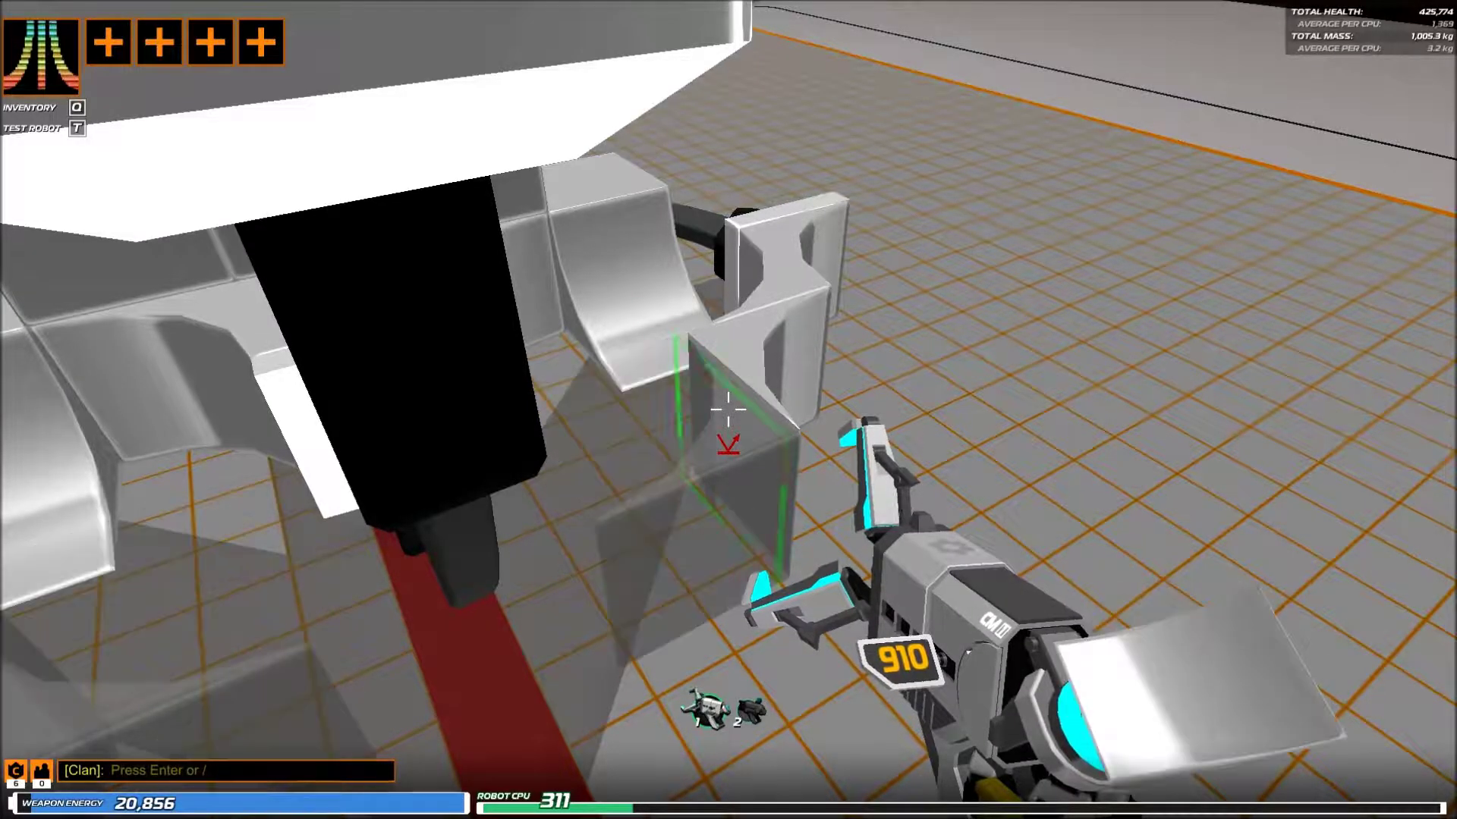
{"action": "left_click", "coordinate": [729, 410]}
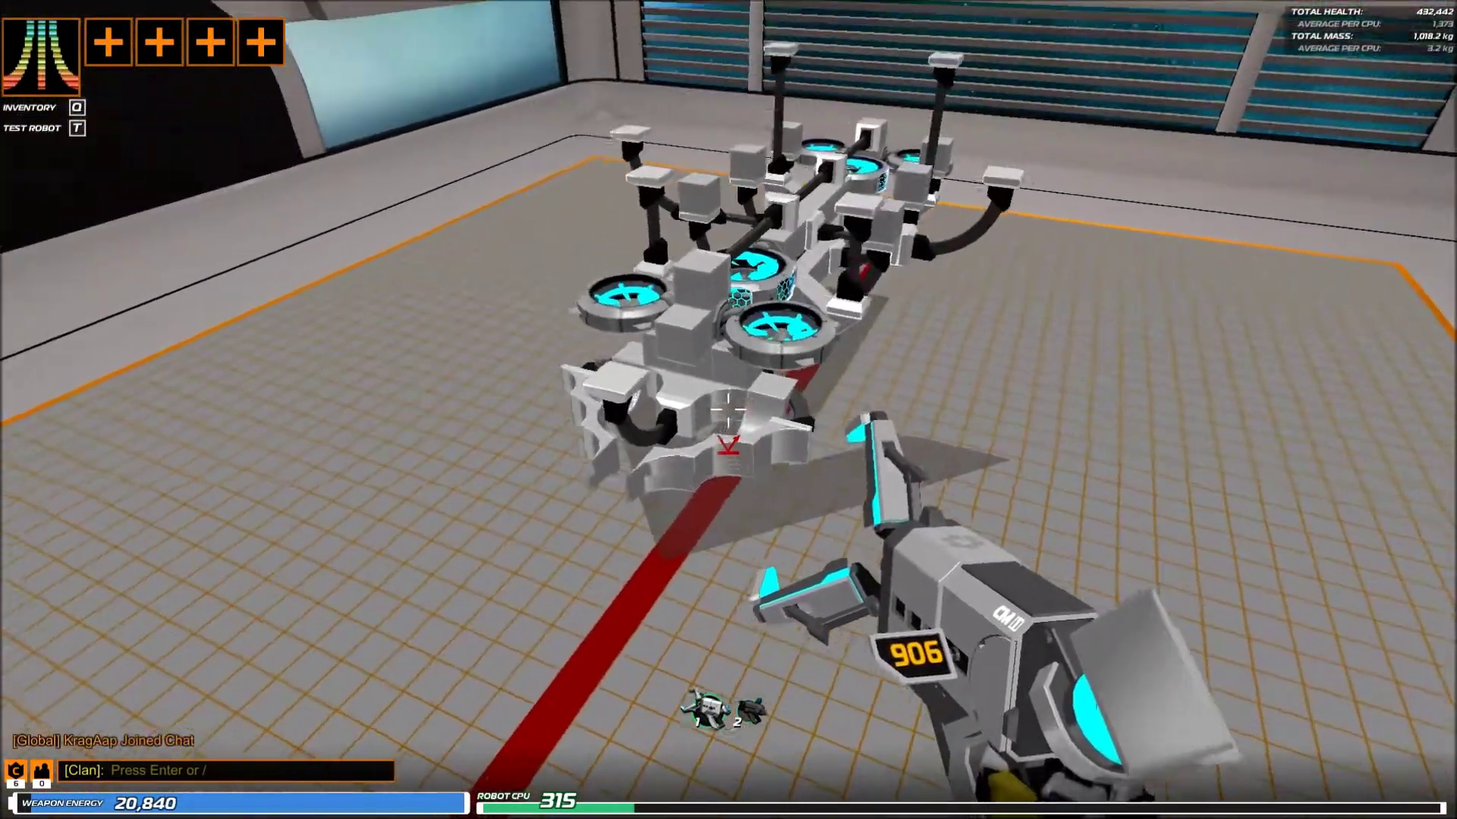
- Mount the large hexagon shield wings and place a small block between them
{"action": "middle_click", "coordinate": [729, 410]}
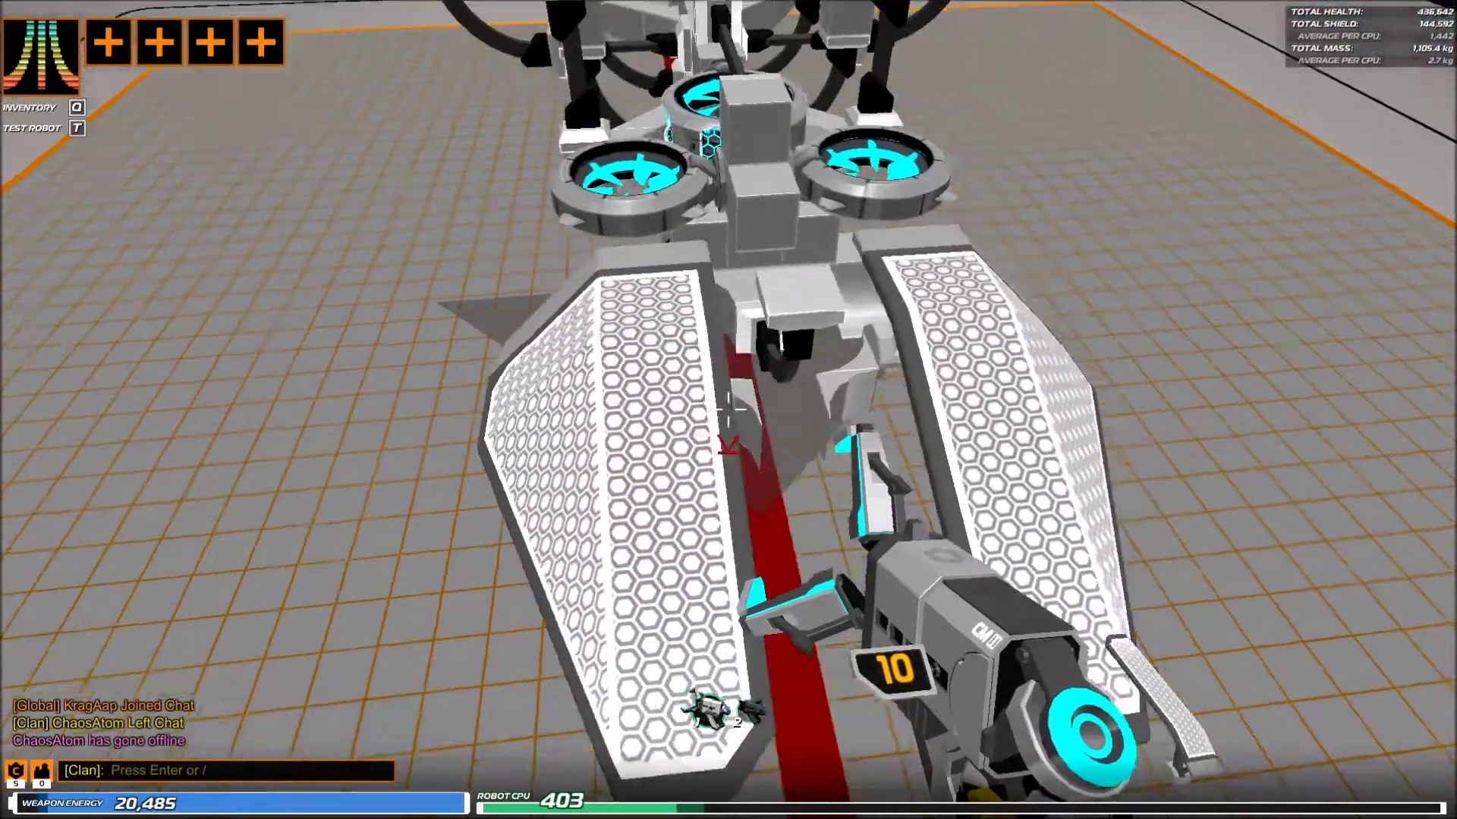
{"action": "key", "text": "w"}
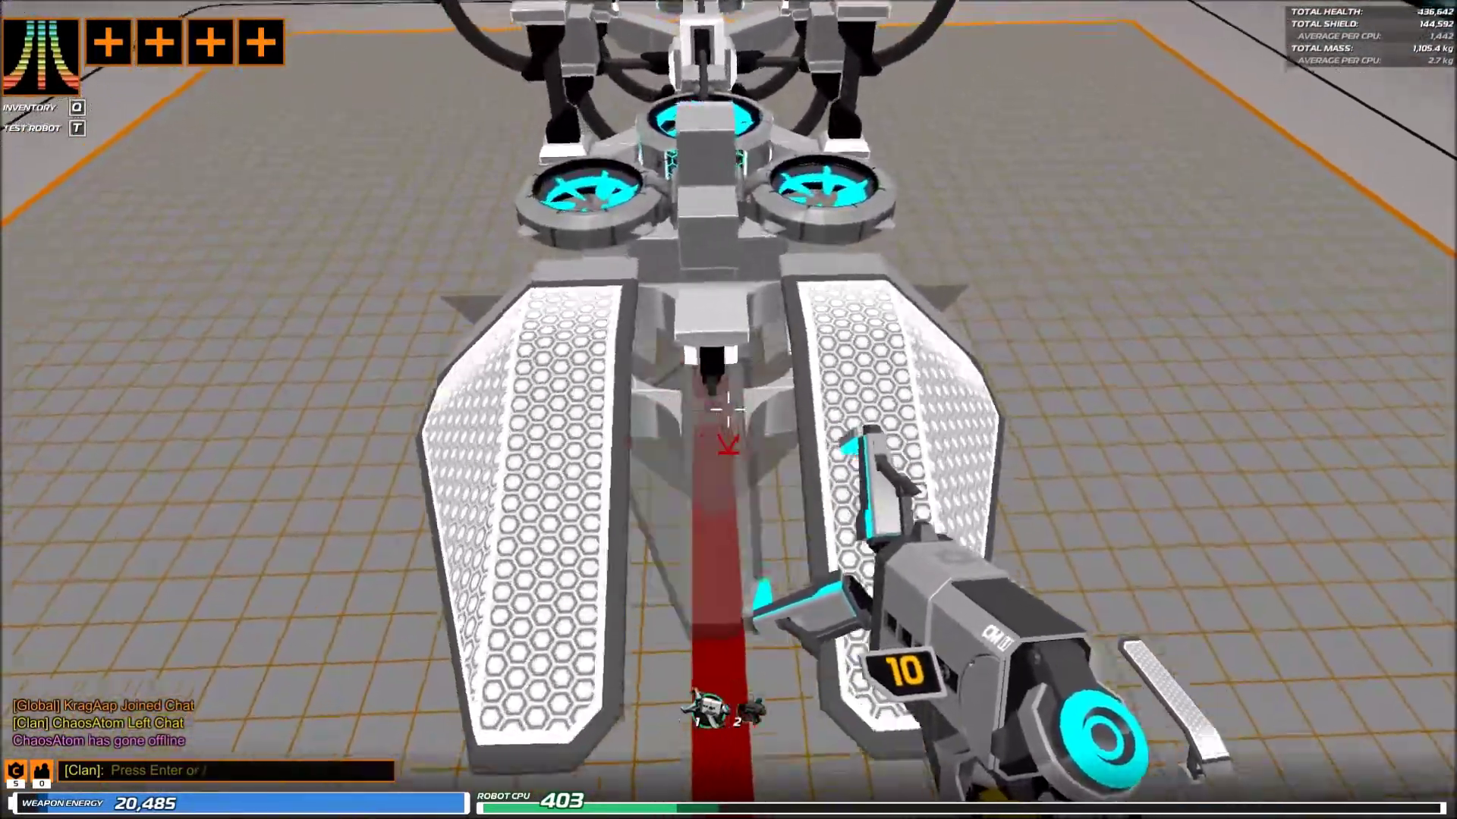
{"action": "key", "text": "s"}
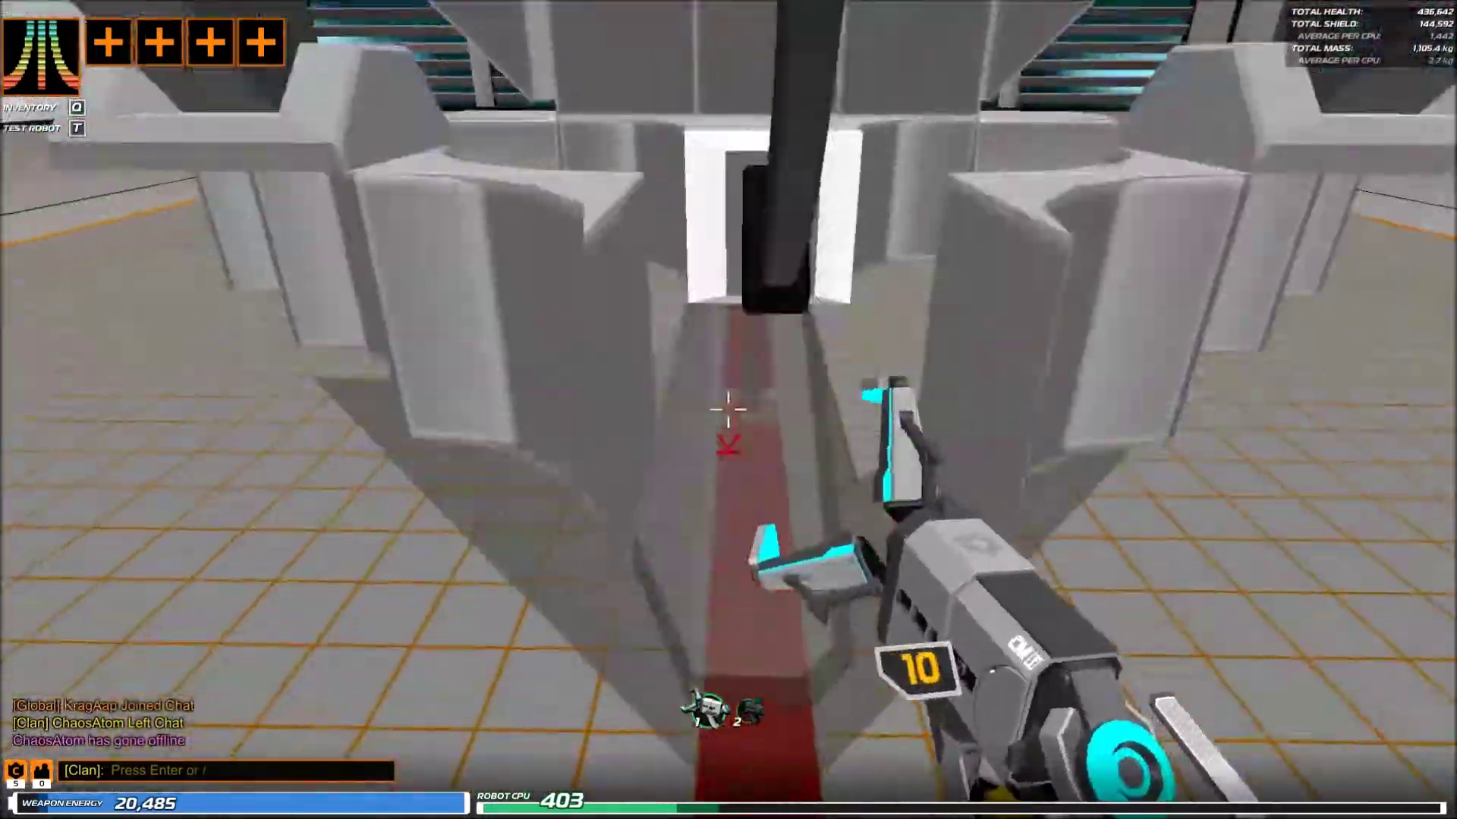
{"action": "key", "text": "1"}
{"action": "key", "text": "w"}
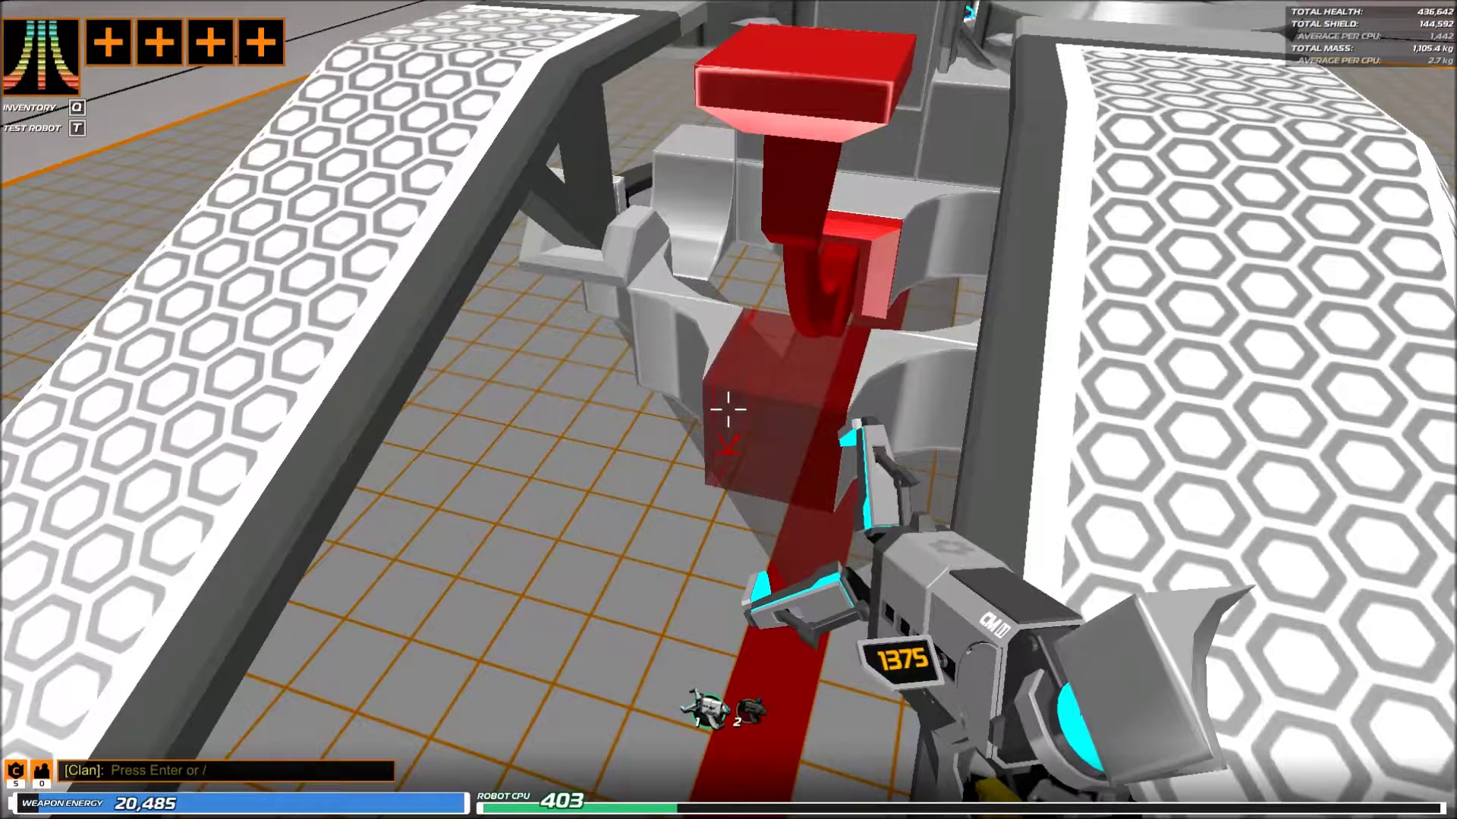
{"action": "left_click", "coordinate": [728, 411]}
{"action": "key", "text": "s"}
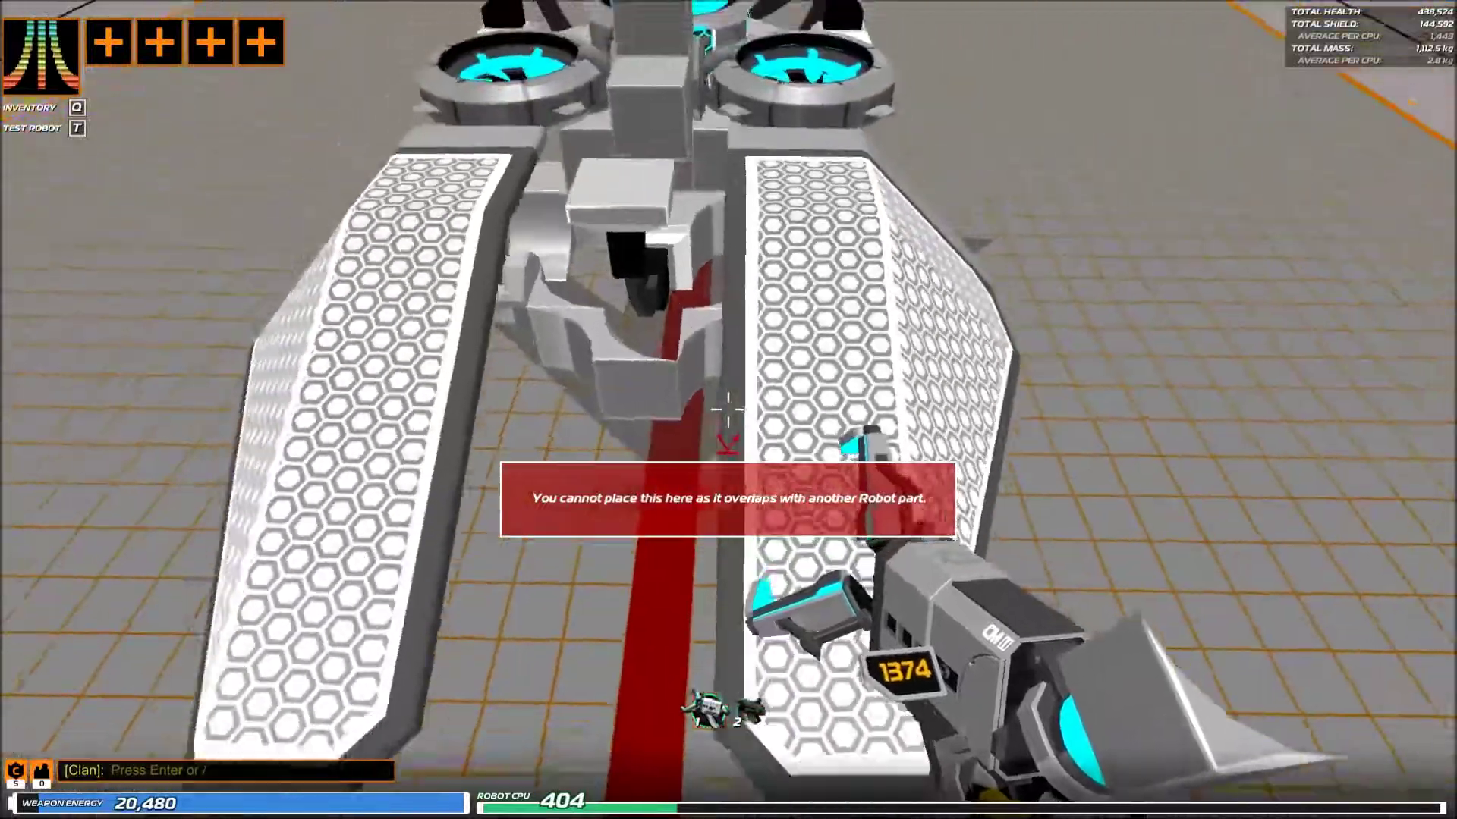
{"action": "key", "text": "d"}
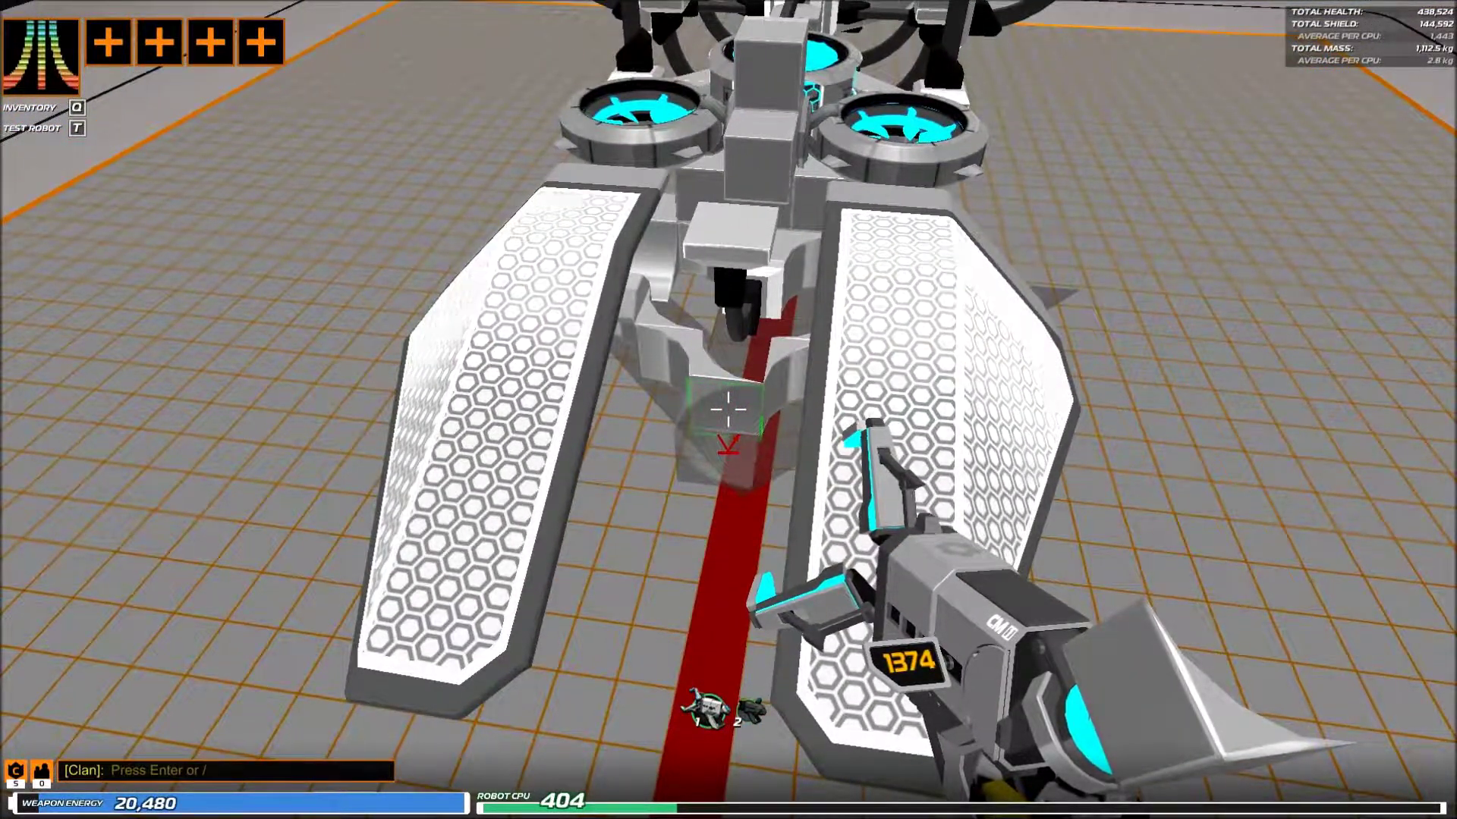
{"action": "key", "text": "w"}
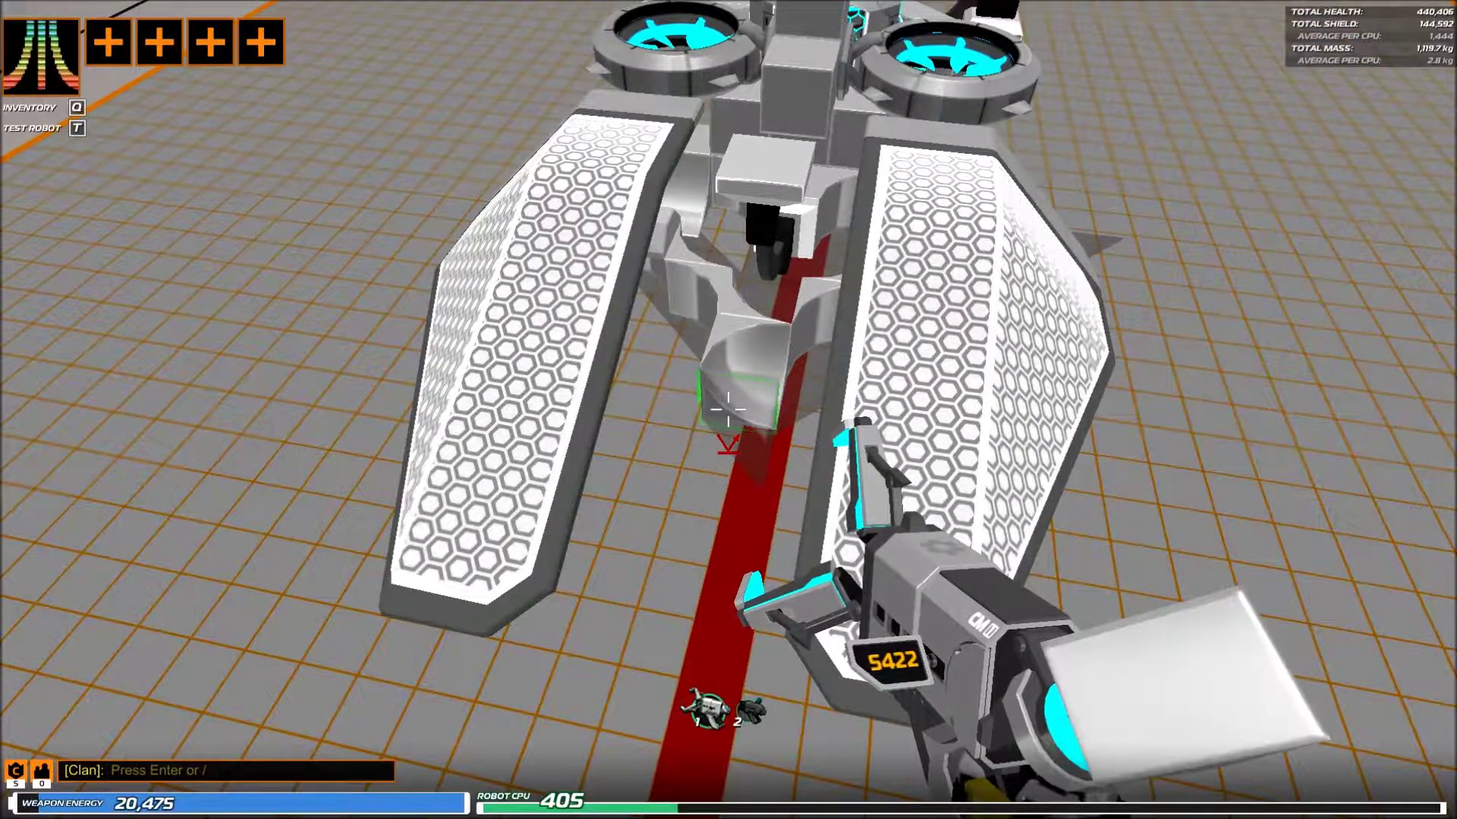
{"action": "key", "text": "s"}
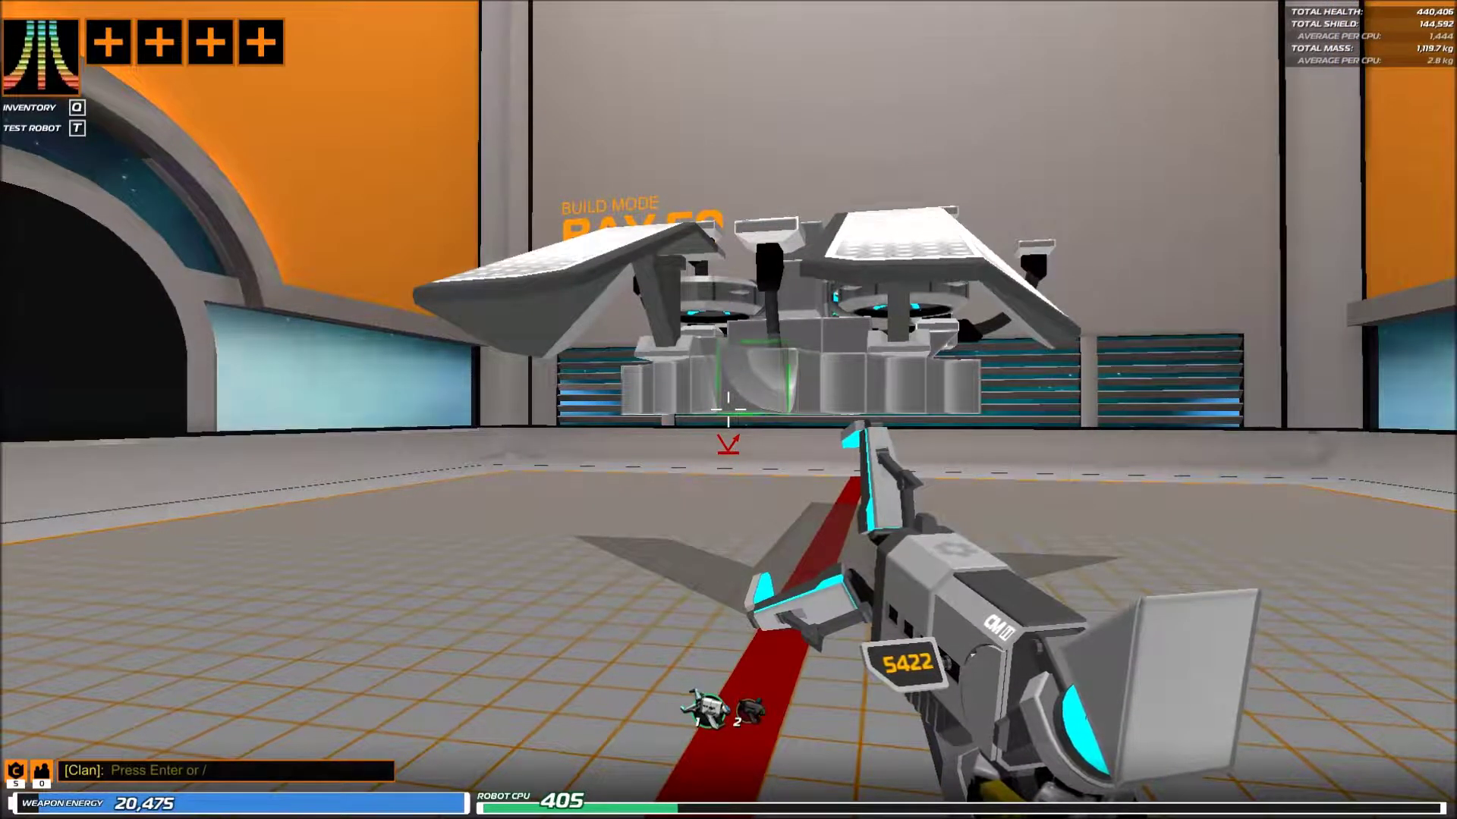
- Cap the end of the curved underside row with a sloped wedge block
{"action": "key", "text": "w"}
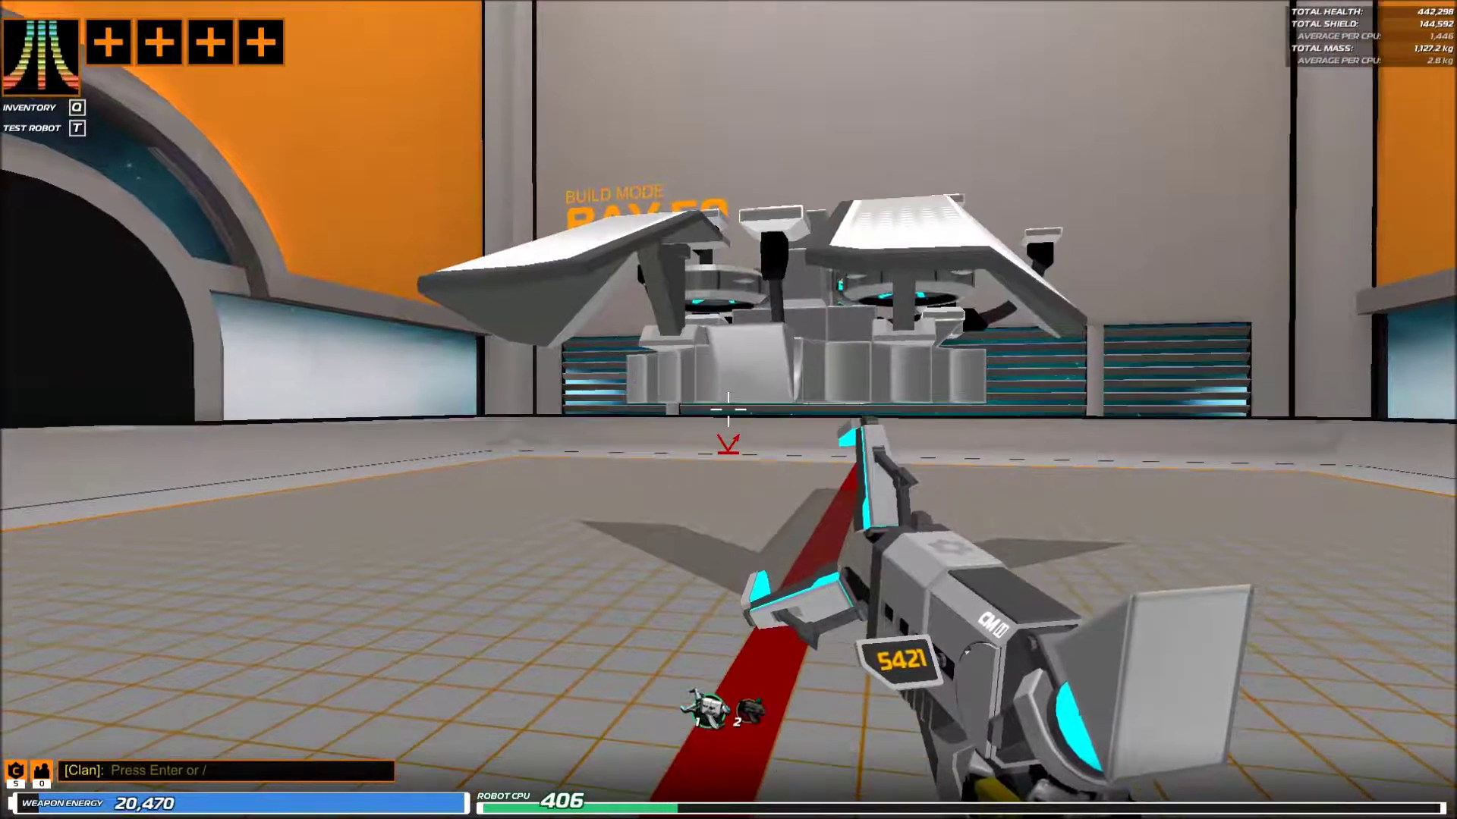
{"action": "key", "text": "w"}
{"action": "key", "text": "a"}
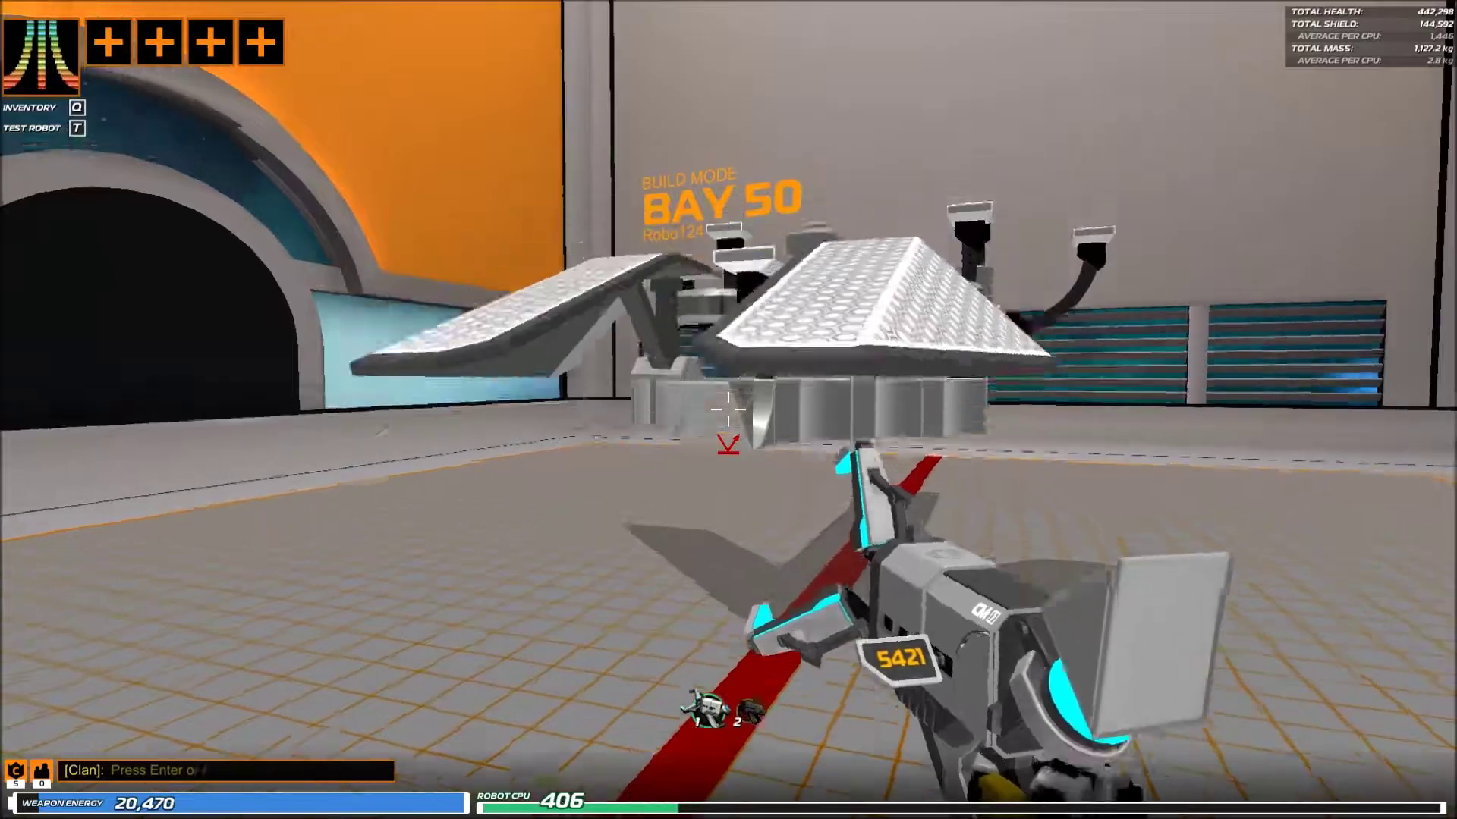
{"action": "key", "text": "s"}
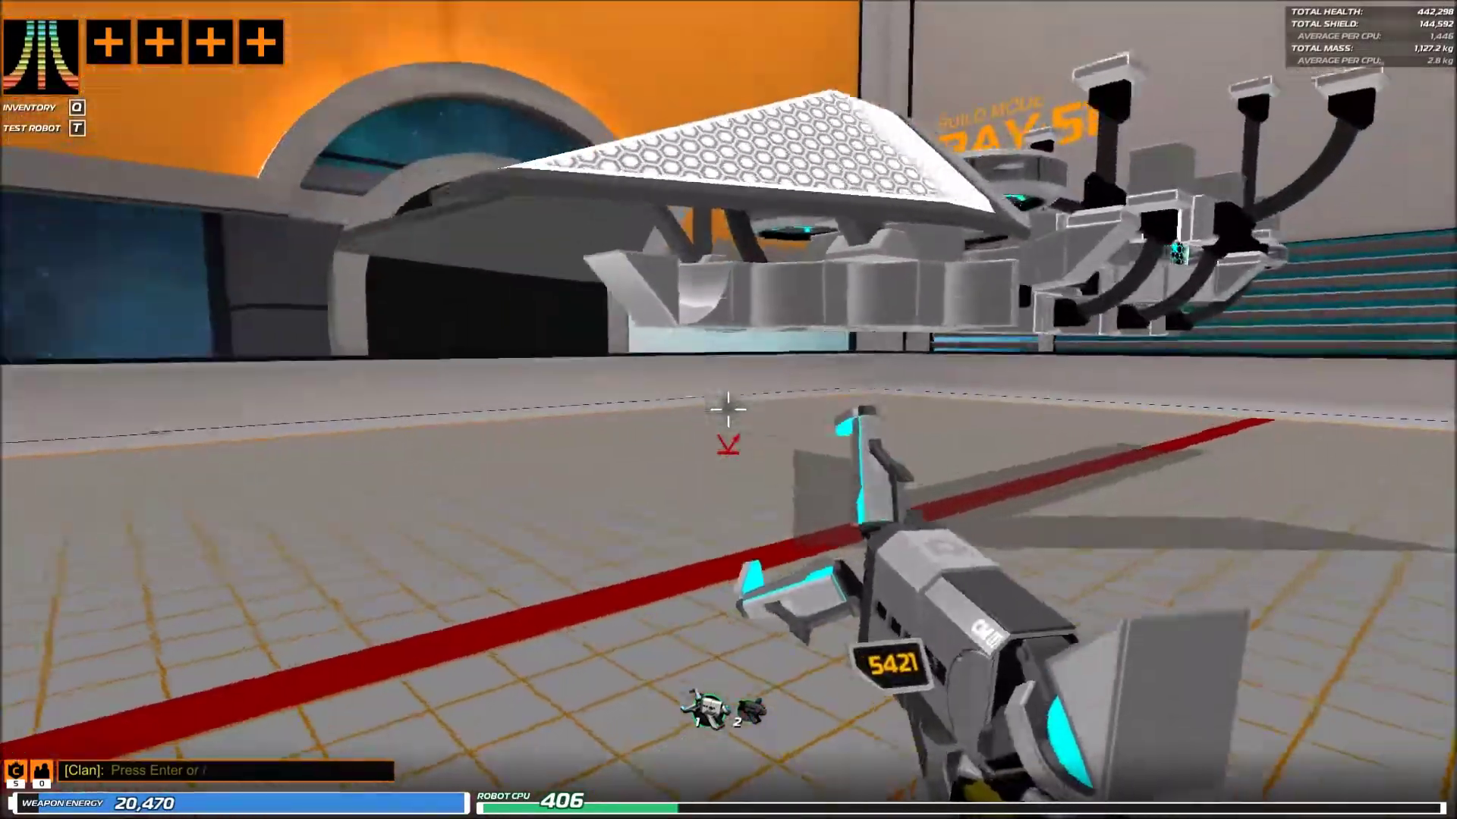
{"action": "key", "text": "w"}
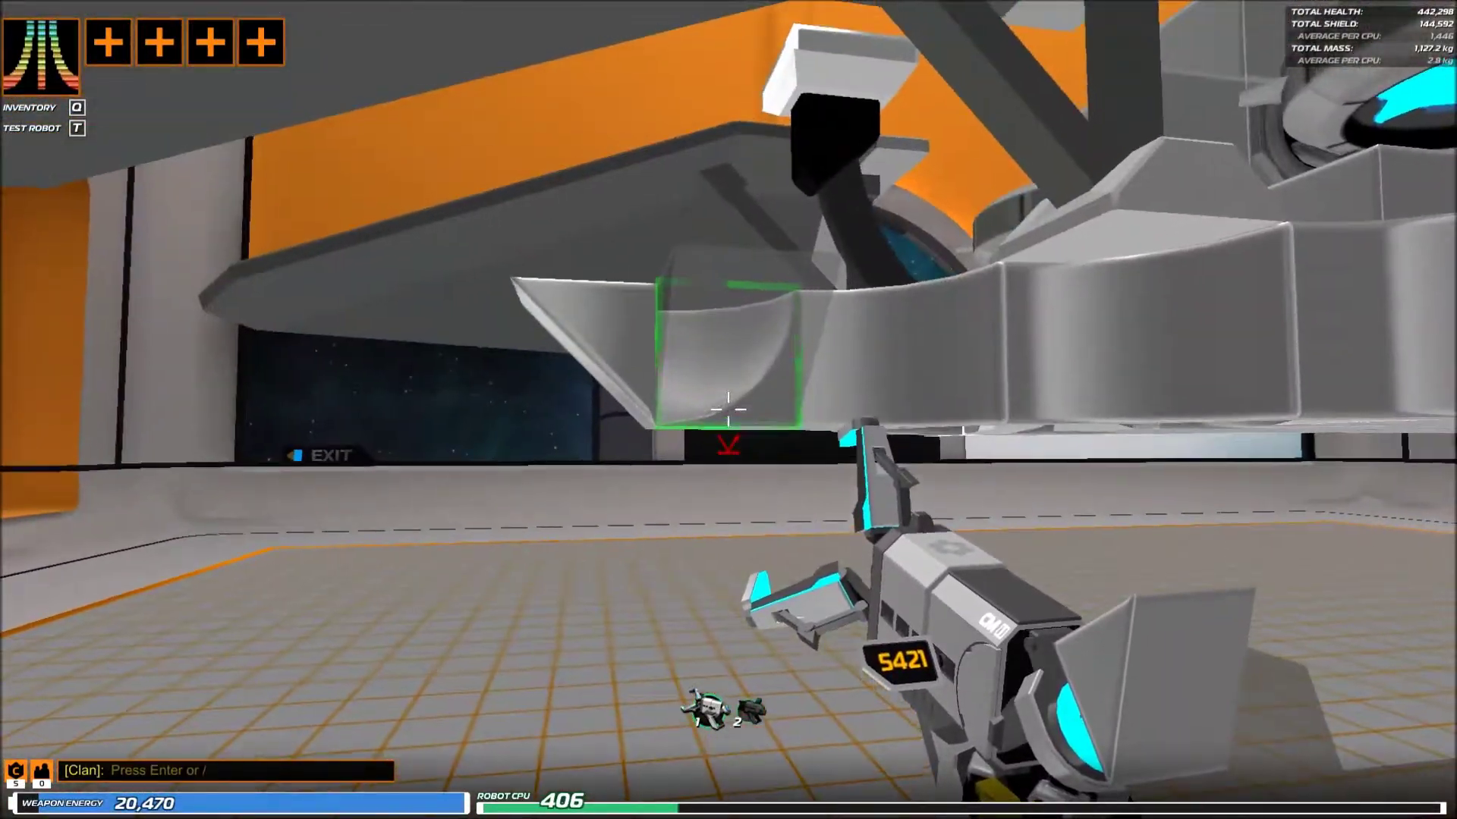
{"action": "key", "text": "a"}
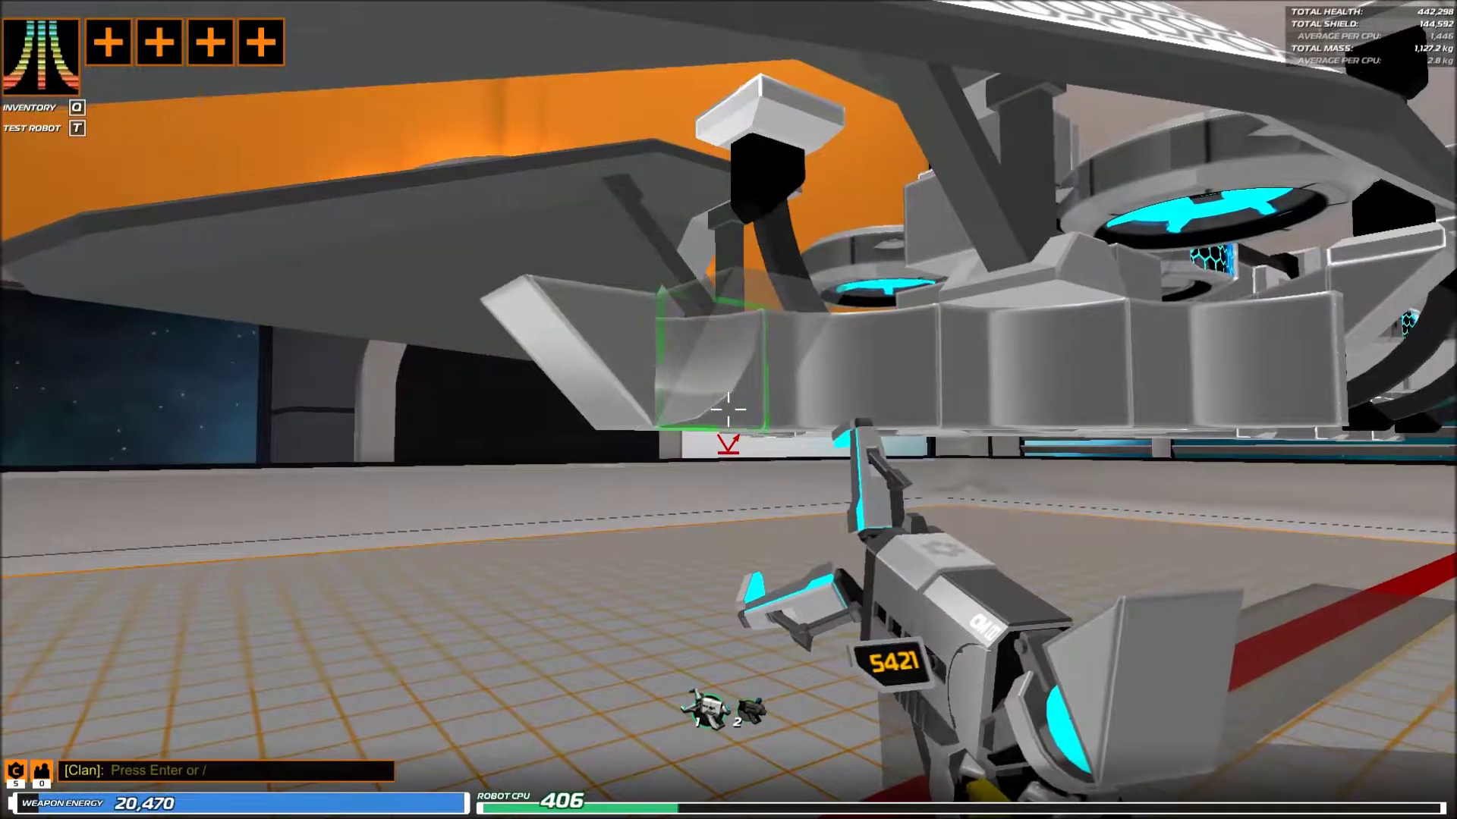
{"action": "left_click", "coordinate": [728, 409]}
{"action": "key", "text": "w"}
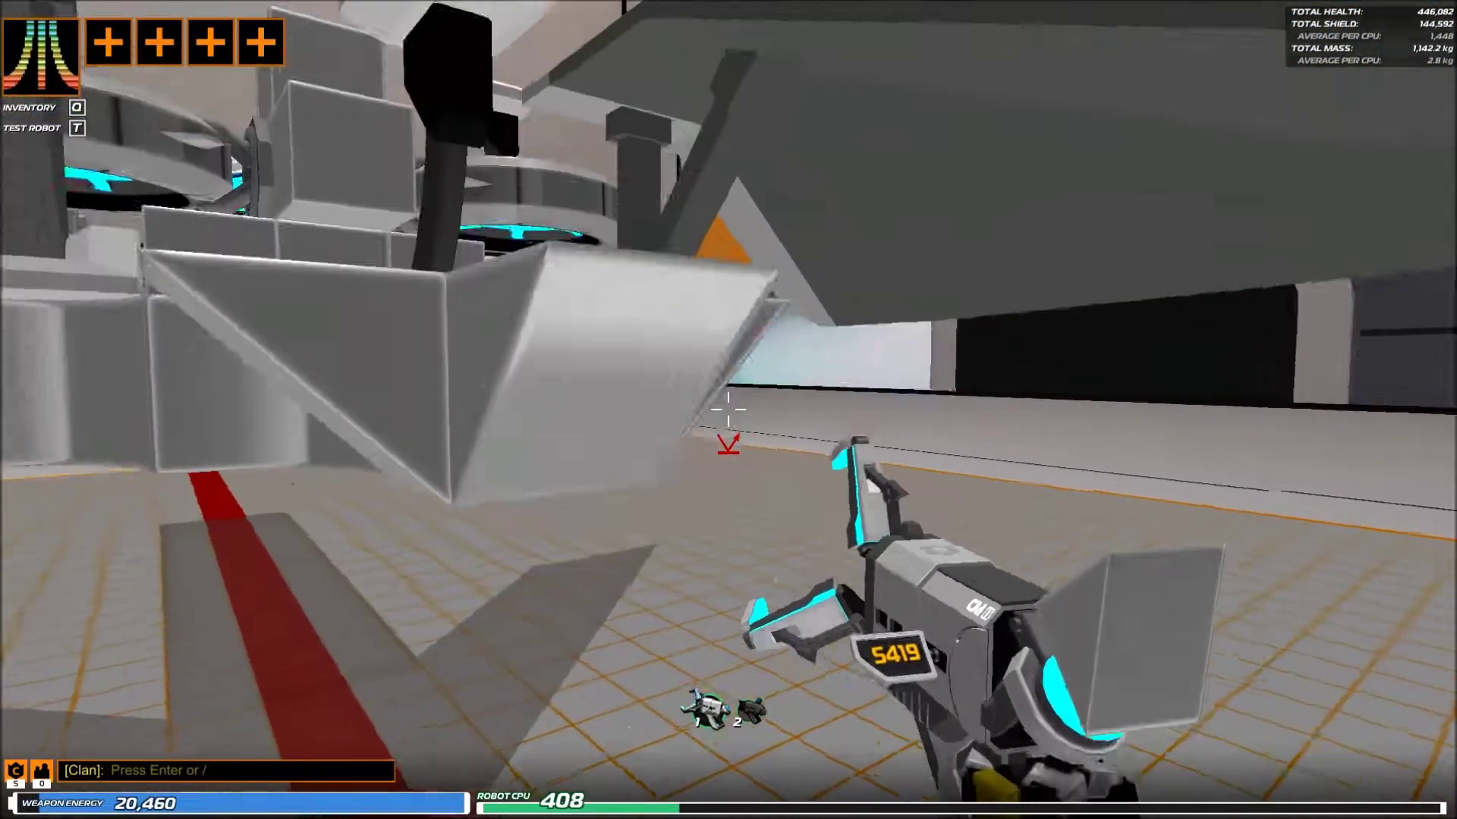
{"action": "key", "text": "s"}
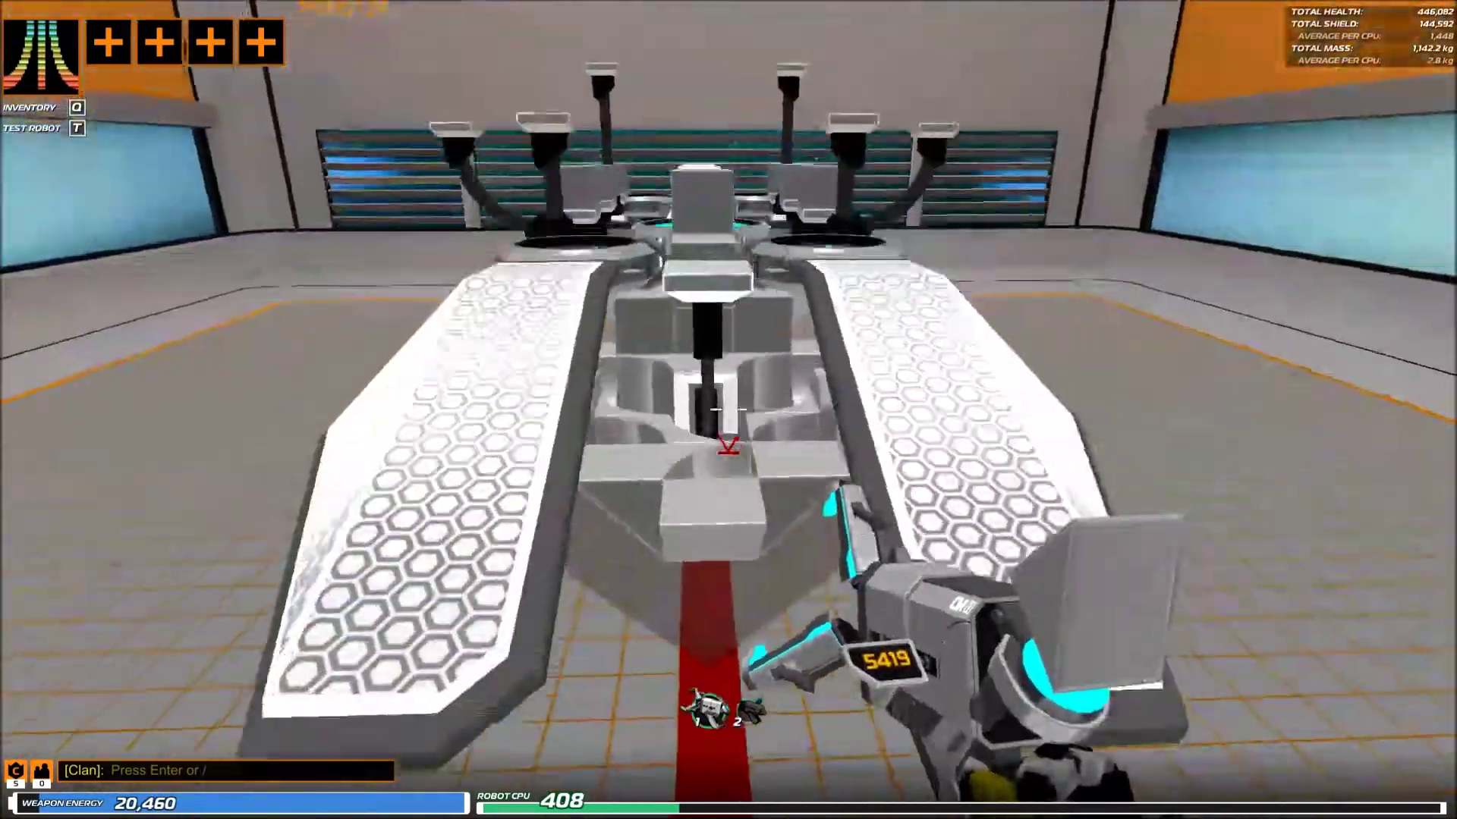
- Place a small hexagon piece at the robot's front underside
{"action": "key", "text": "w"}
{"action": "key", "text": "2"}
{"action": "left_click", "coordinate": [729, 410]}
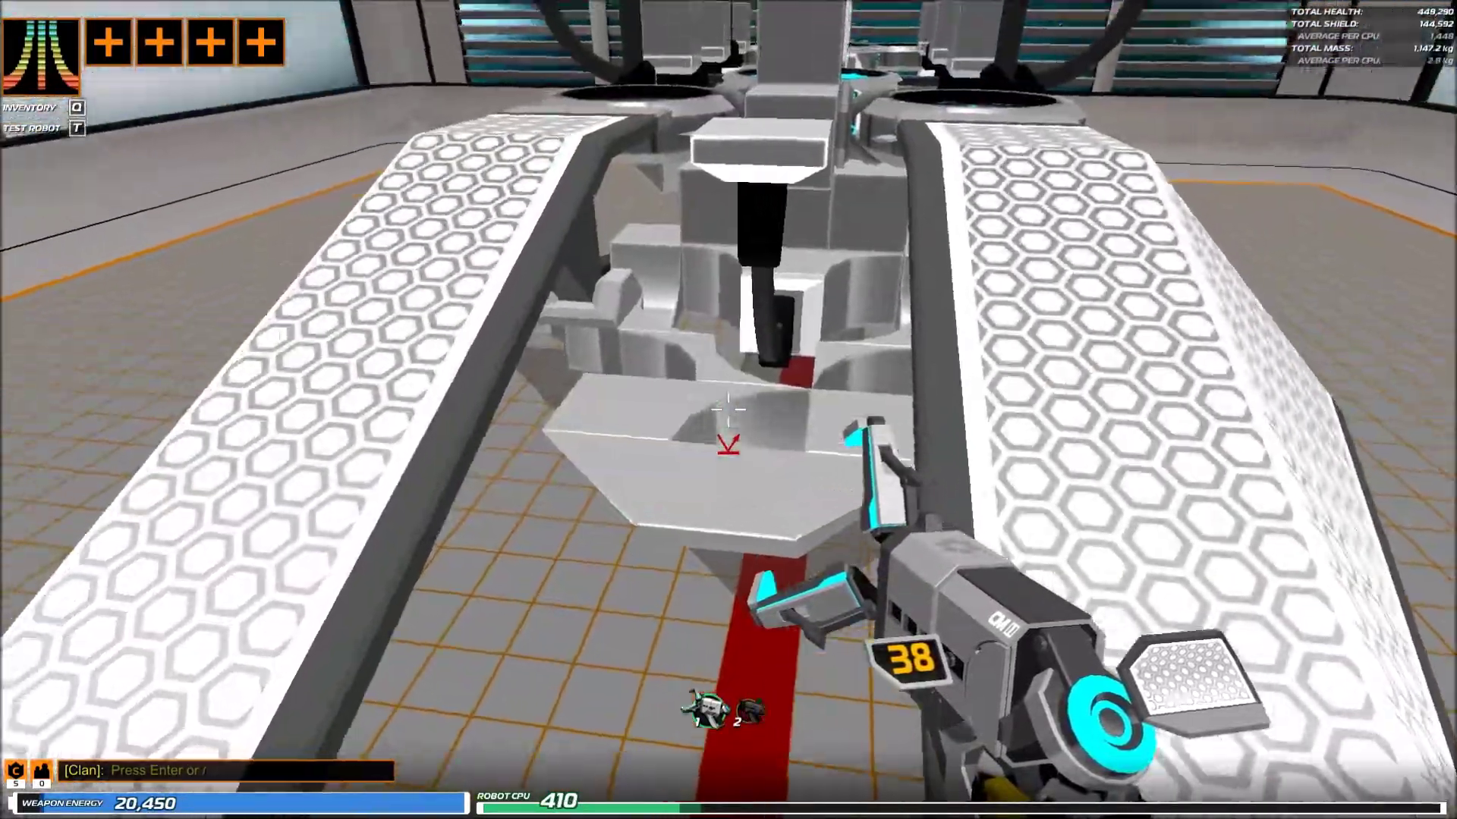
{"action": "key", "text": "w"}
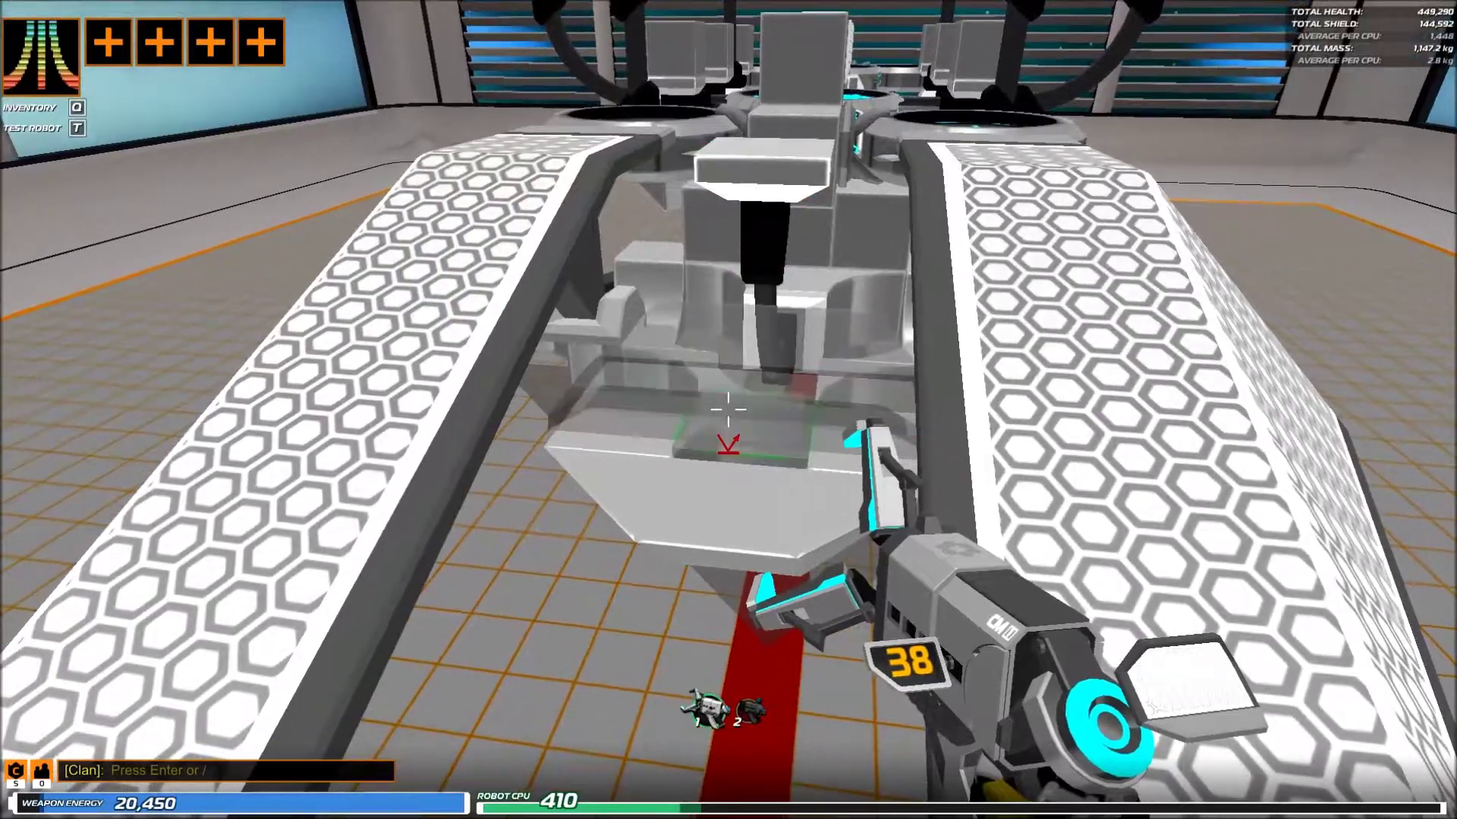
{"action": "key", "text": "w"}
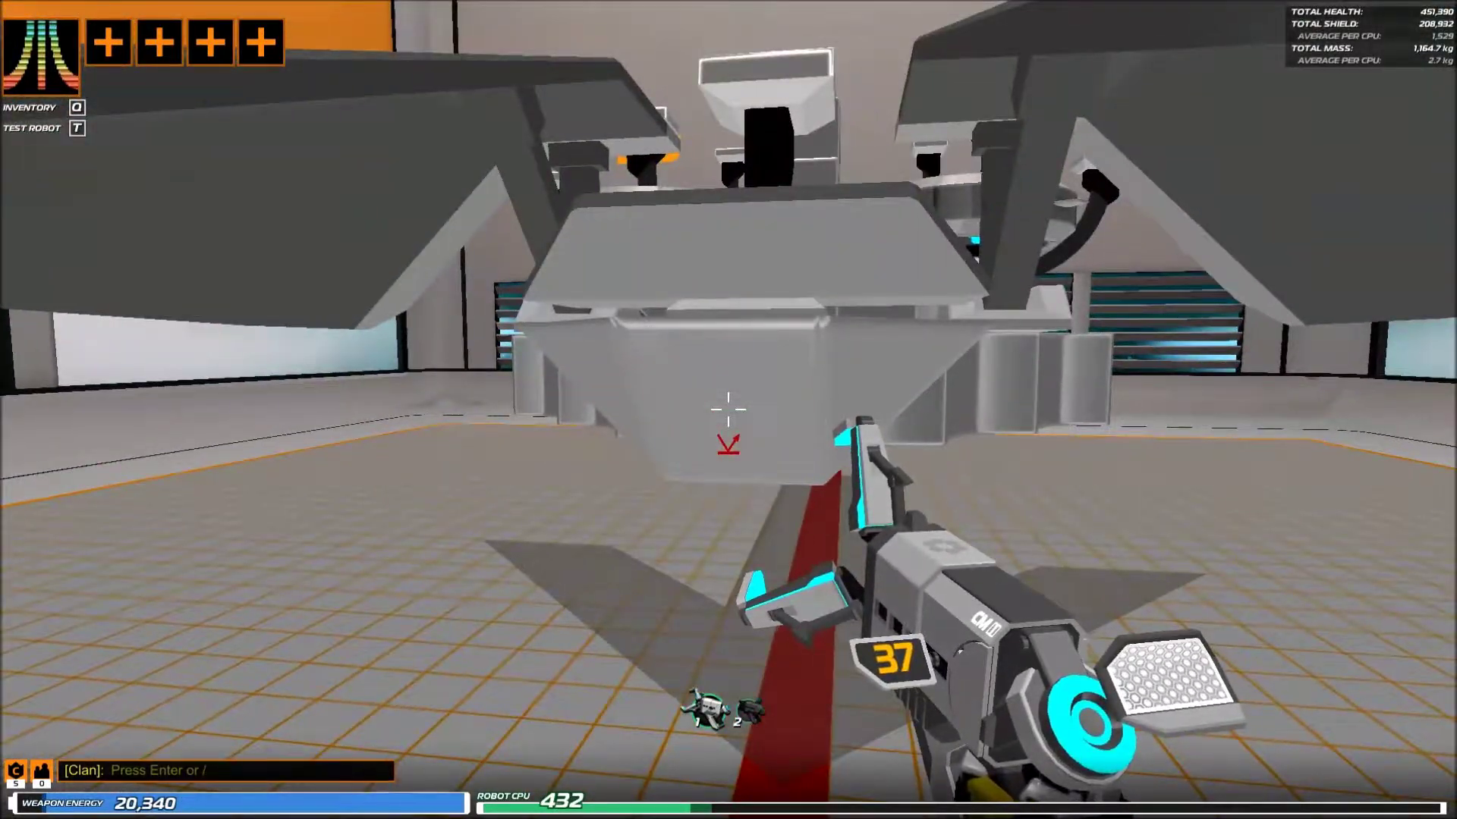
- Fit the hex shield panel on the robot's front and delete the misplaced part
{"action": "key", "text": "1"}
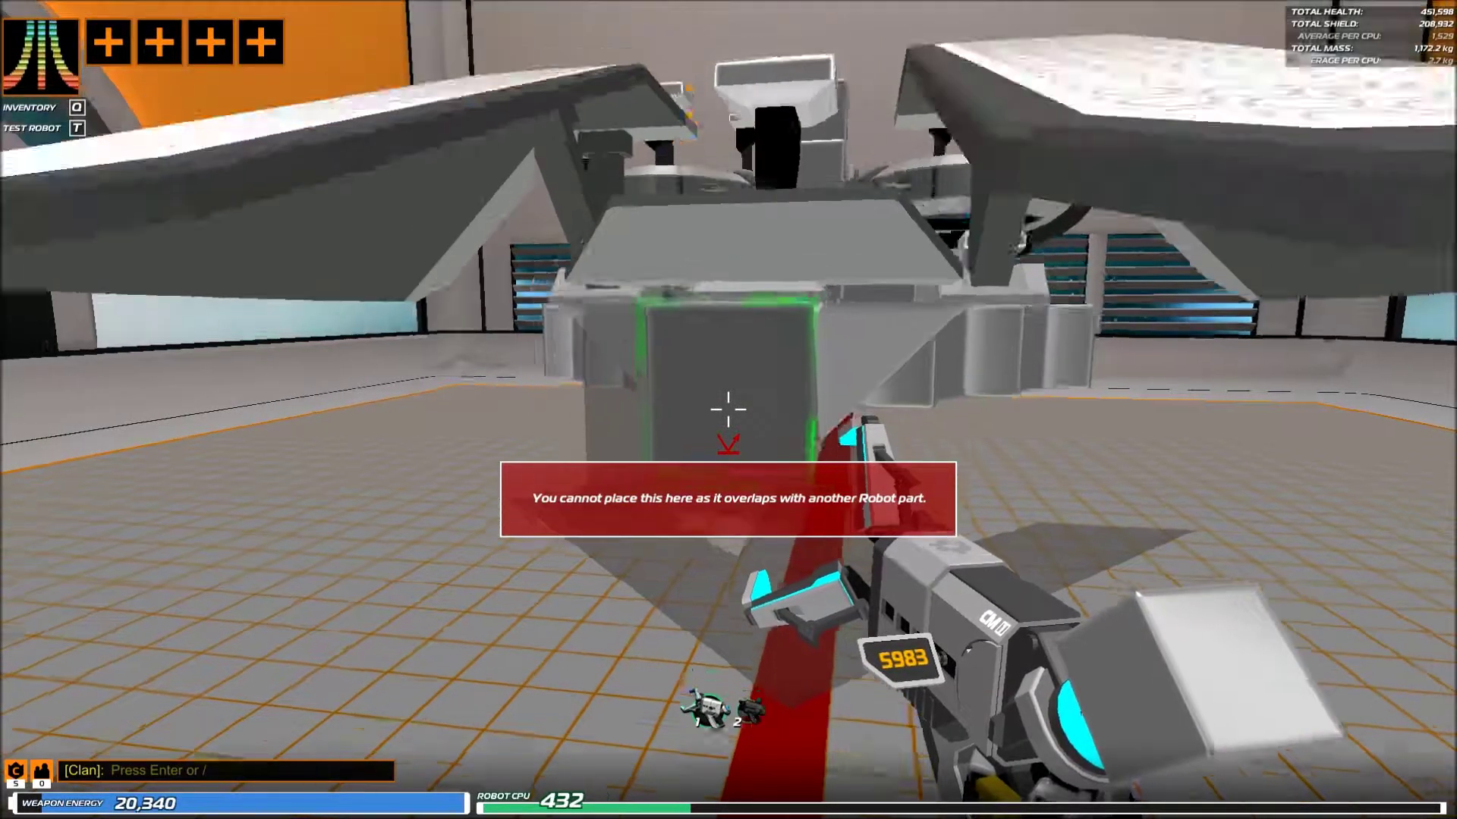
{"action": "key", "text": "space"}
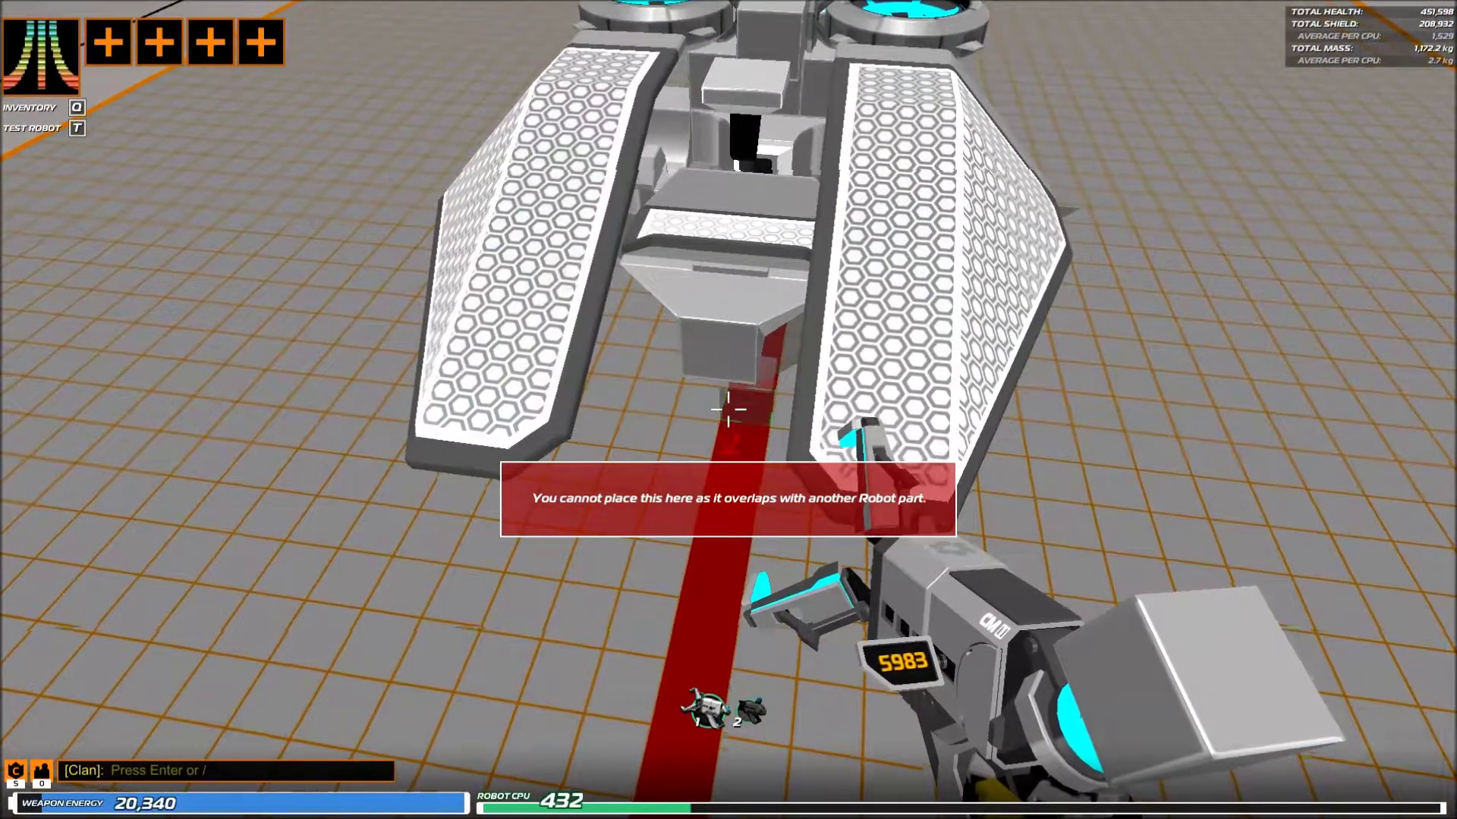
{"action": "key", "text": "2"}
{"action": "key", "text": "3"}
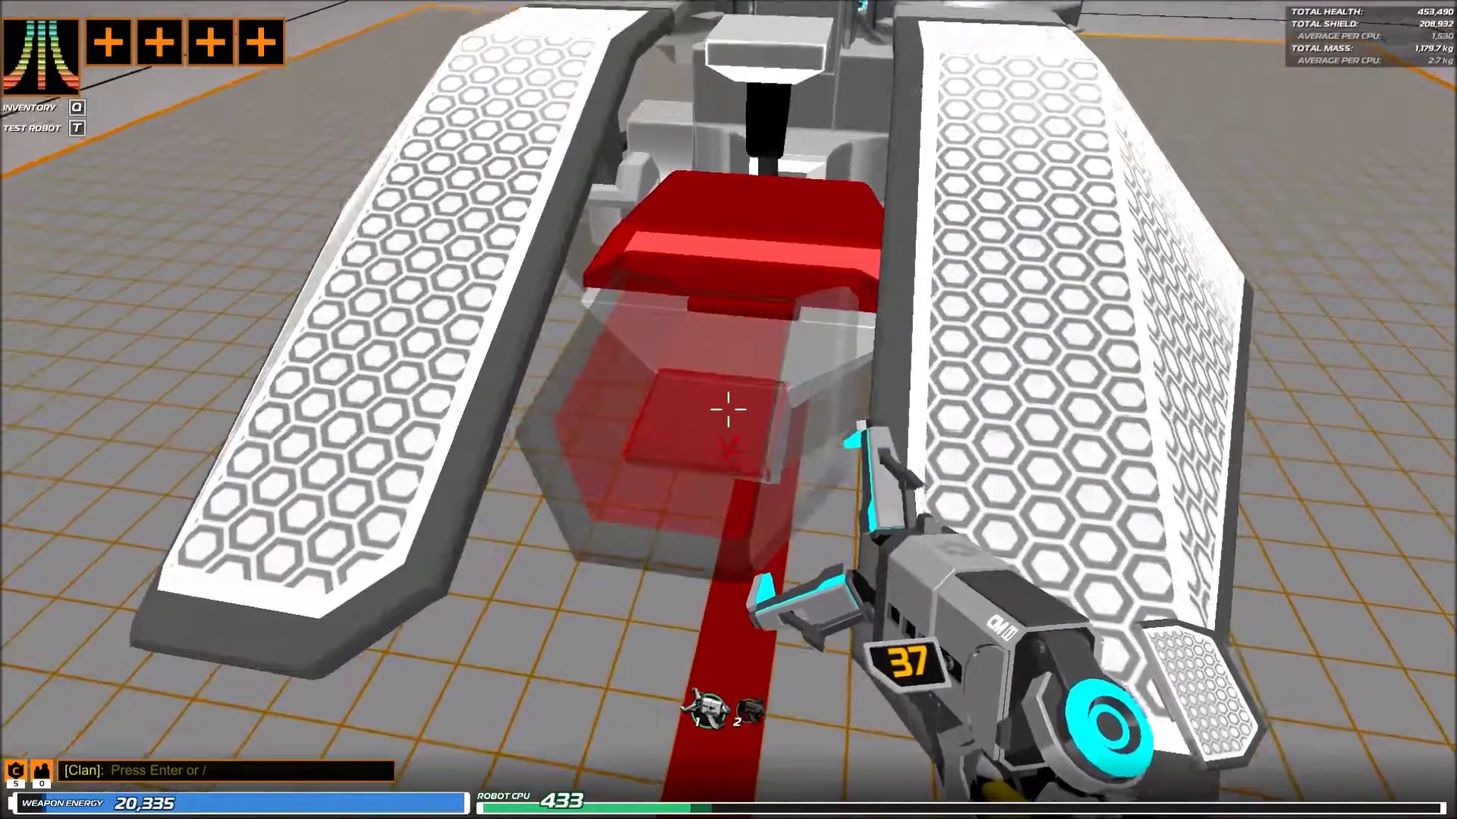
{"action": "left_click", "coordinate": [728, 409]}
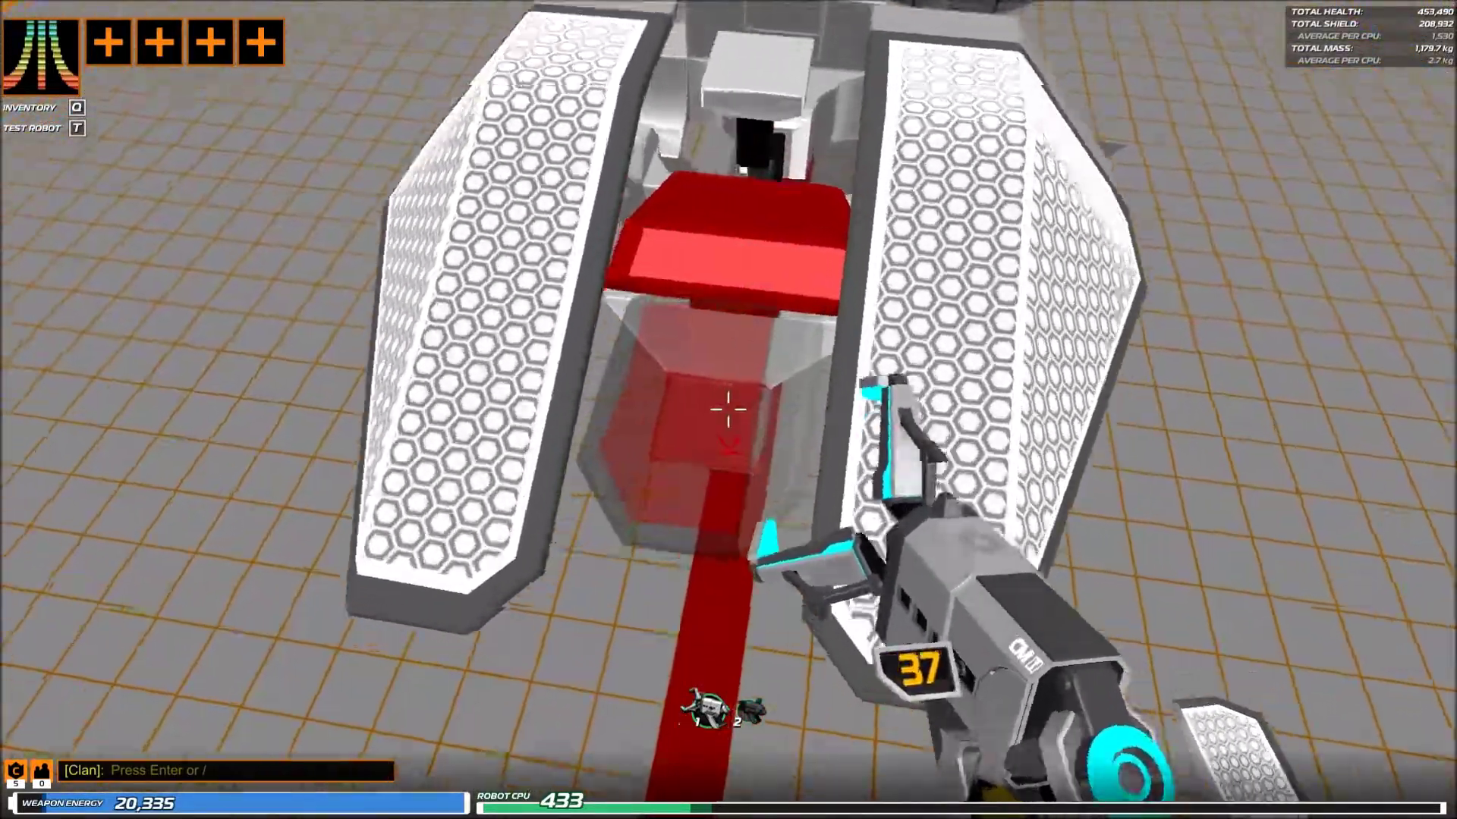
{"action": "right_click", "coordinate": [729, 409]}
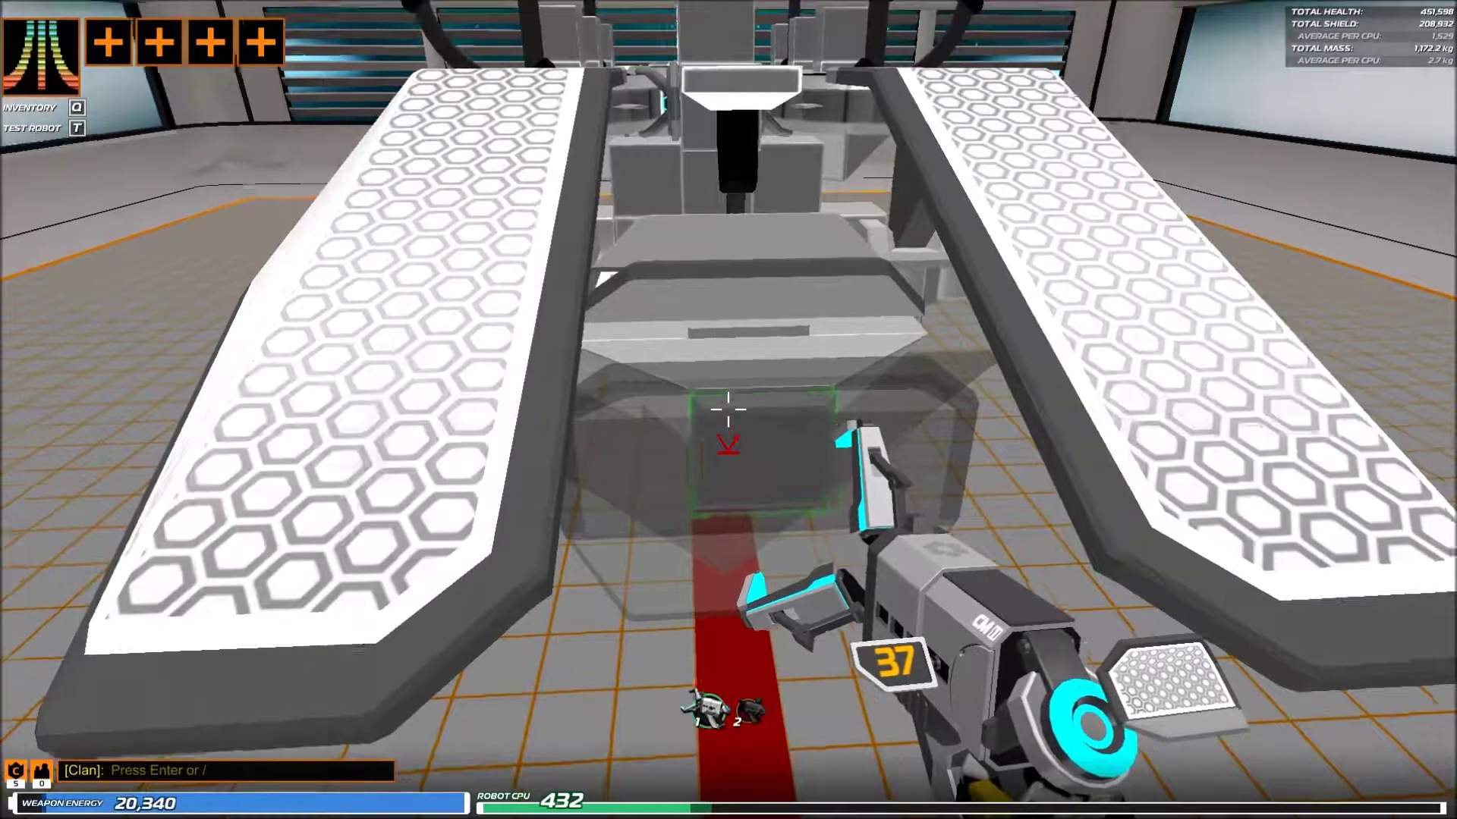
{"action": "key", "text": "s"}
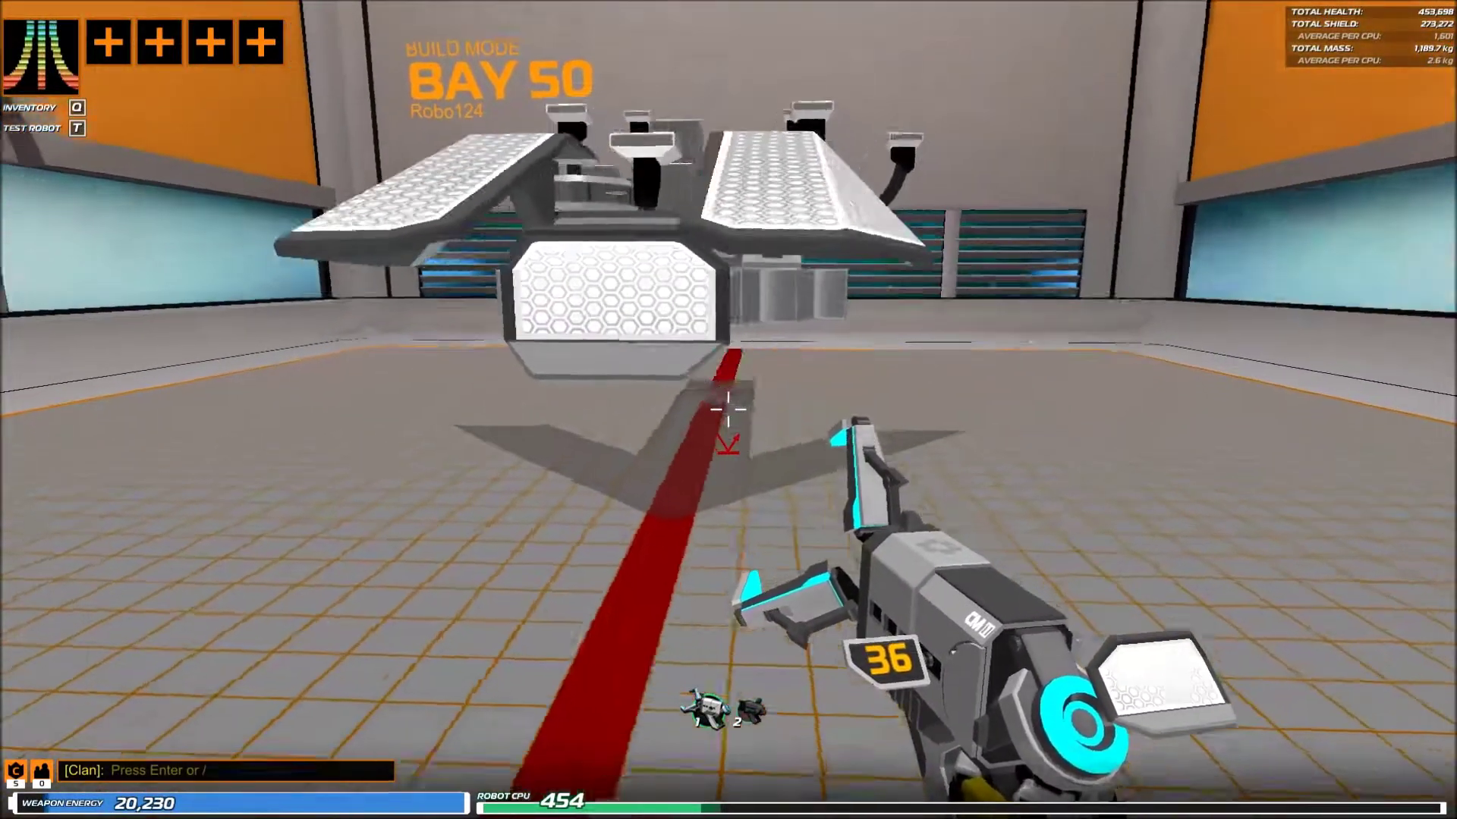
- Attach two curved white blocks under the robot
{"action": "key", "text": "w"}
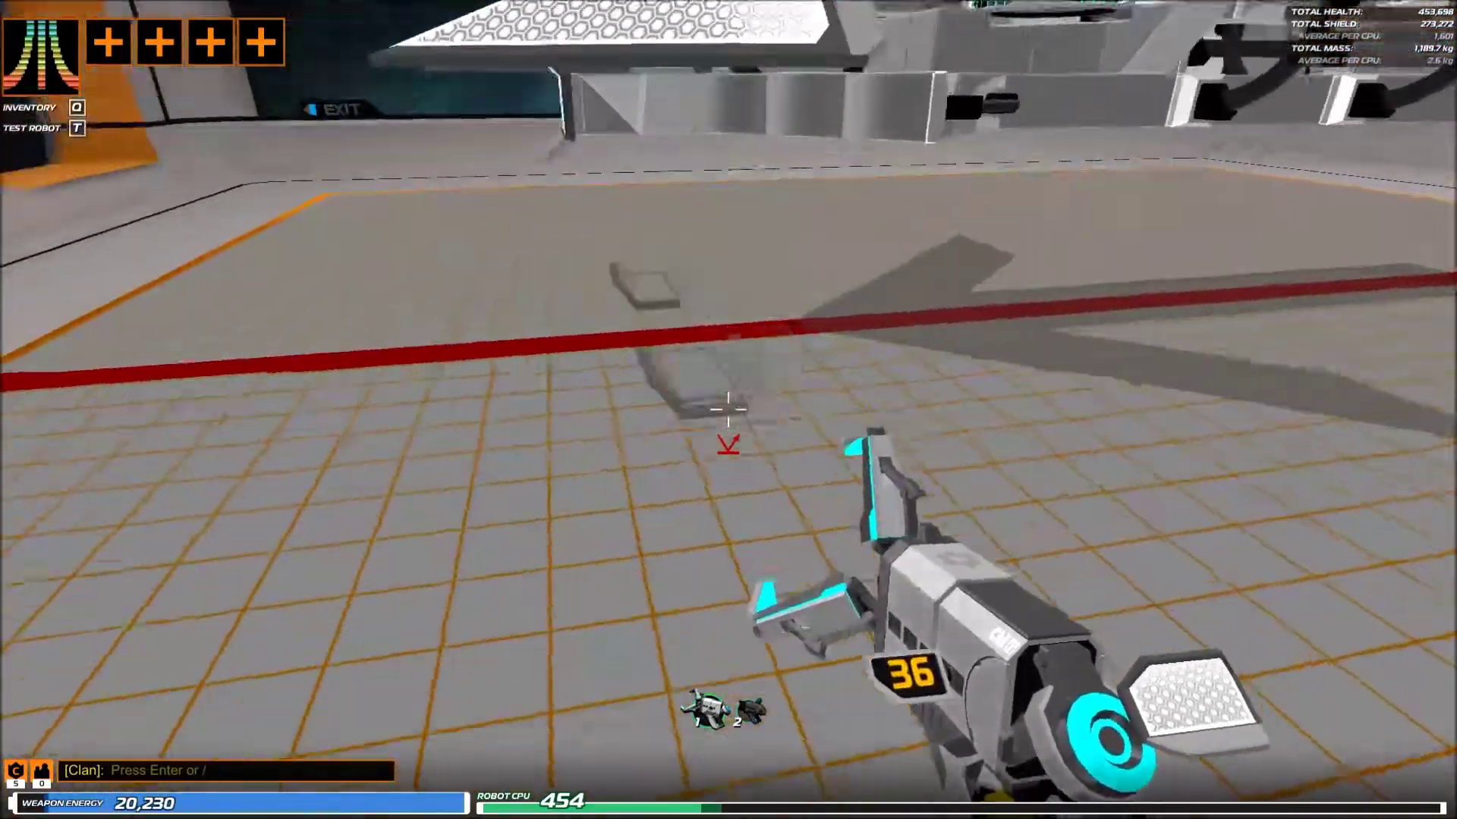
{"action": "scroll", "coordinate": [728, 411], "scroll_direction": "down", "scroll_amount": 1}
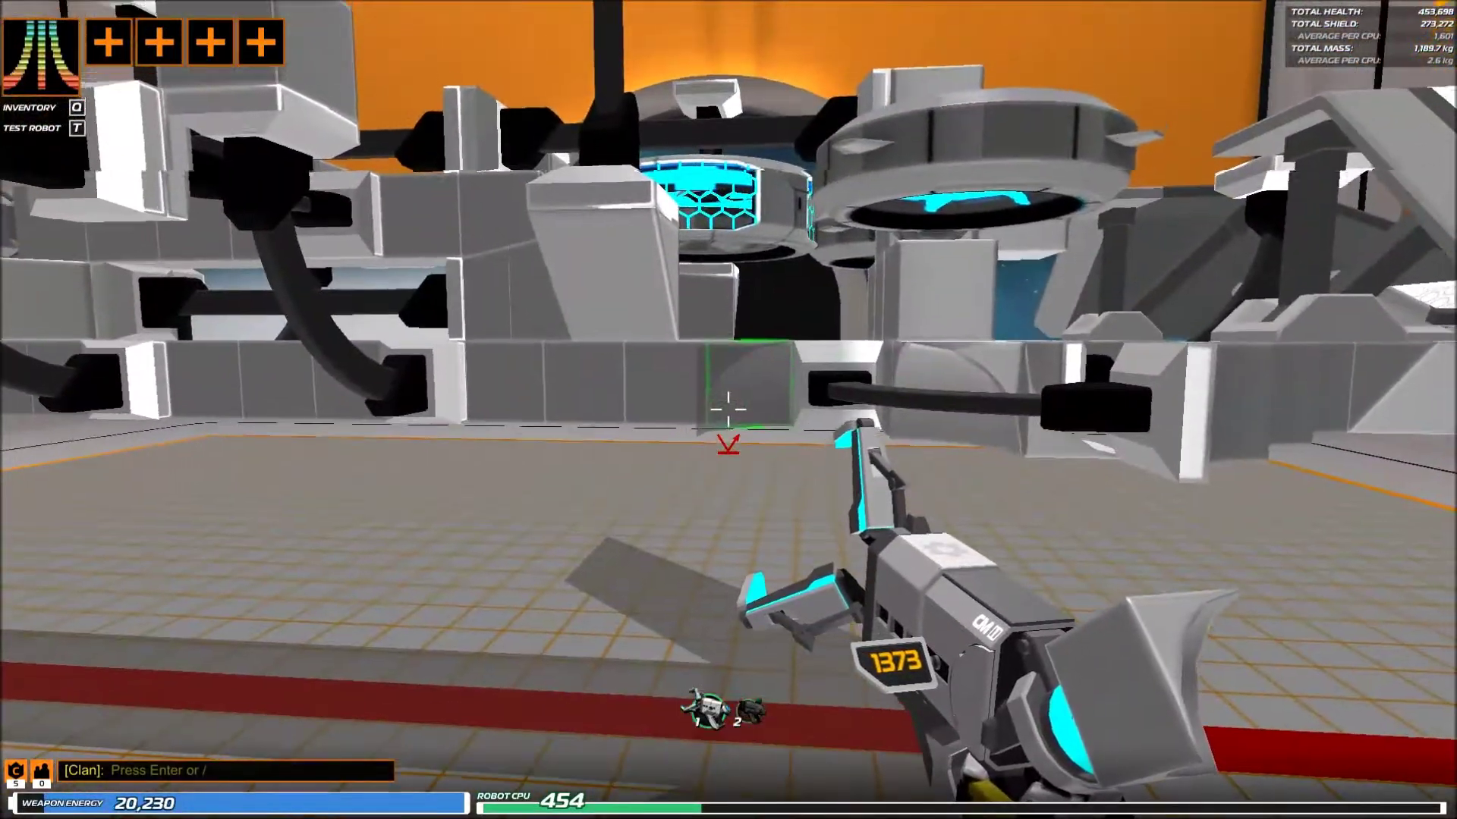
{"action": "key", "text": "c"}
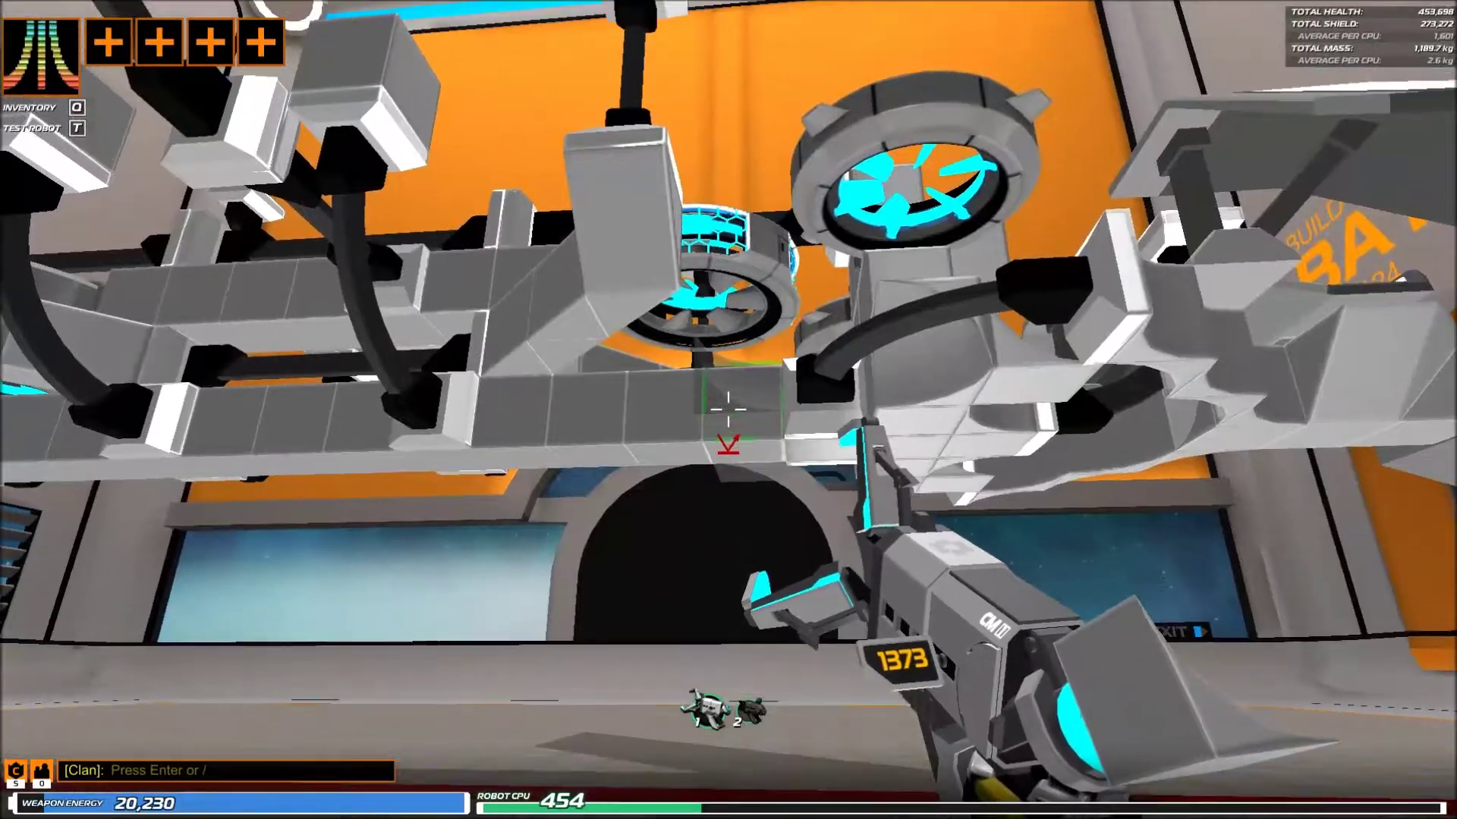
{"action": "left_click", "coordinate": [729, 406]}
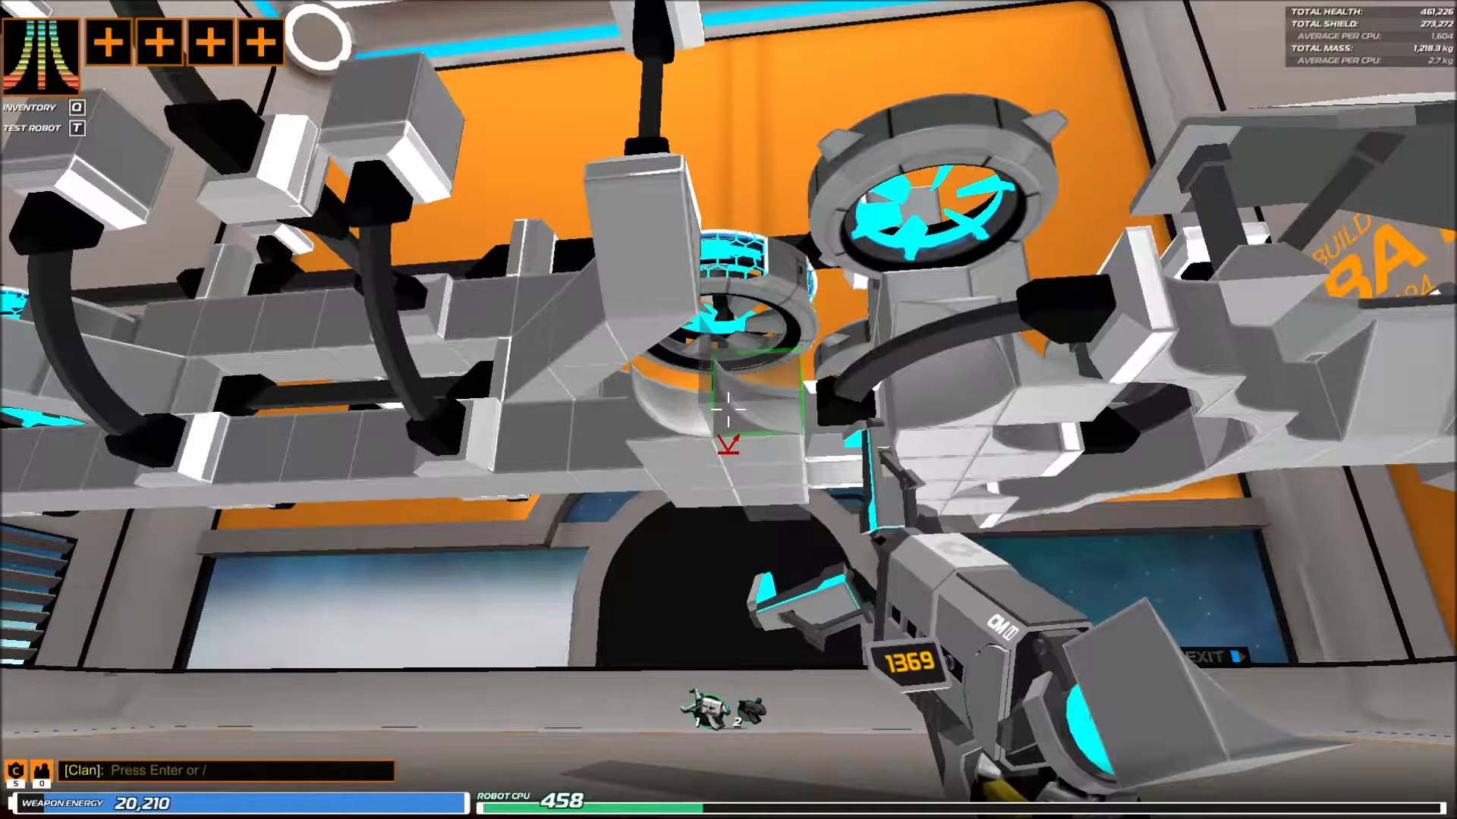
{"action": "key", "text": "s"}
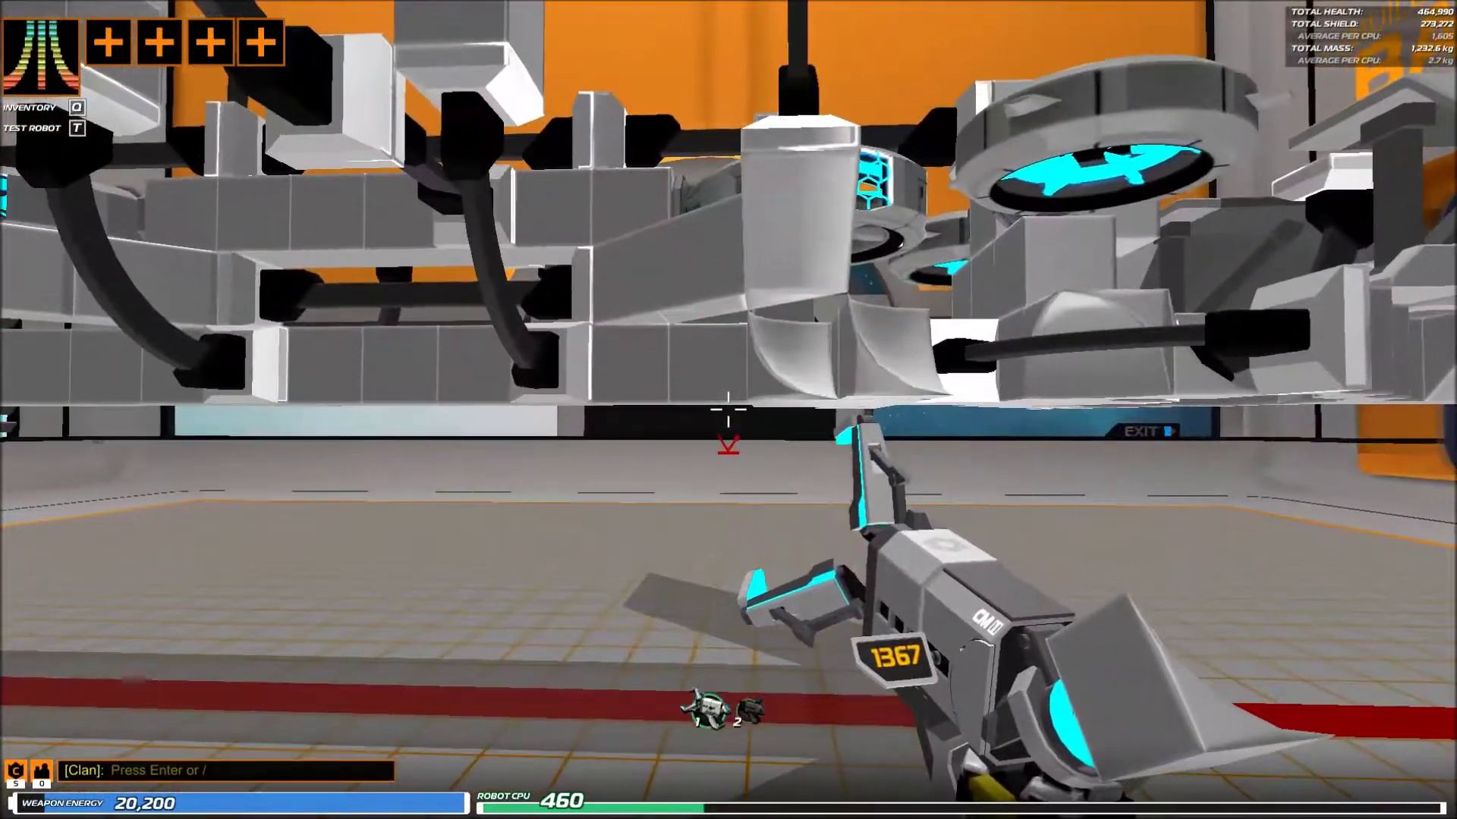
- Add more curved blocks underneath, replacing one removed block
{"action": "key", "text": "w"}
{"action": "left_click", "coordinate": [728, 407]}
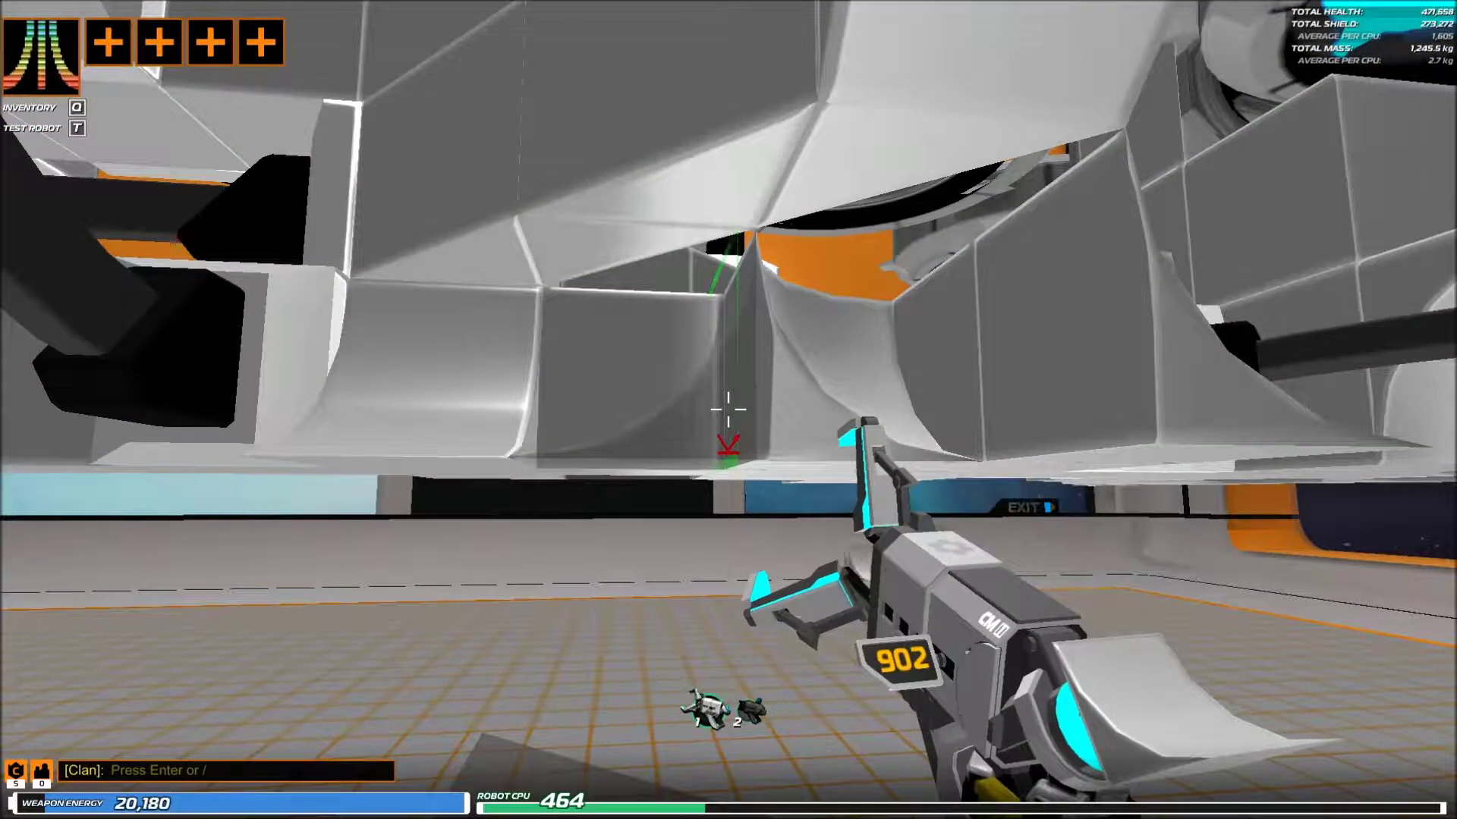
{"action": "key", "text": "s"}
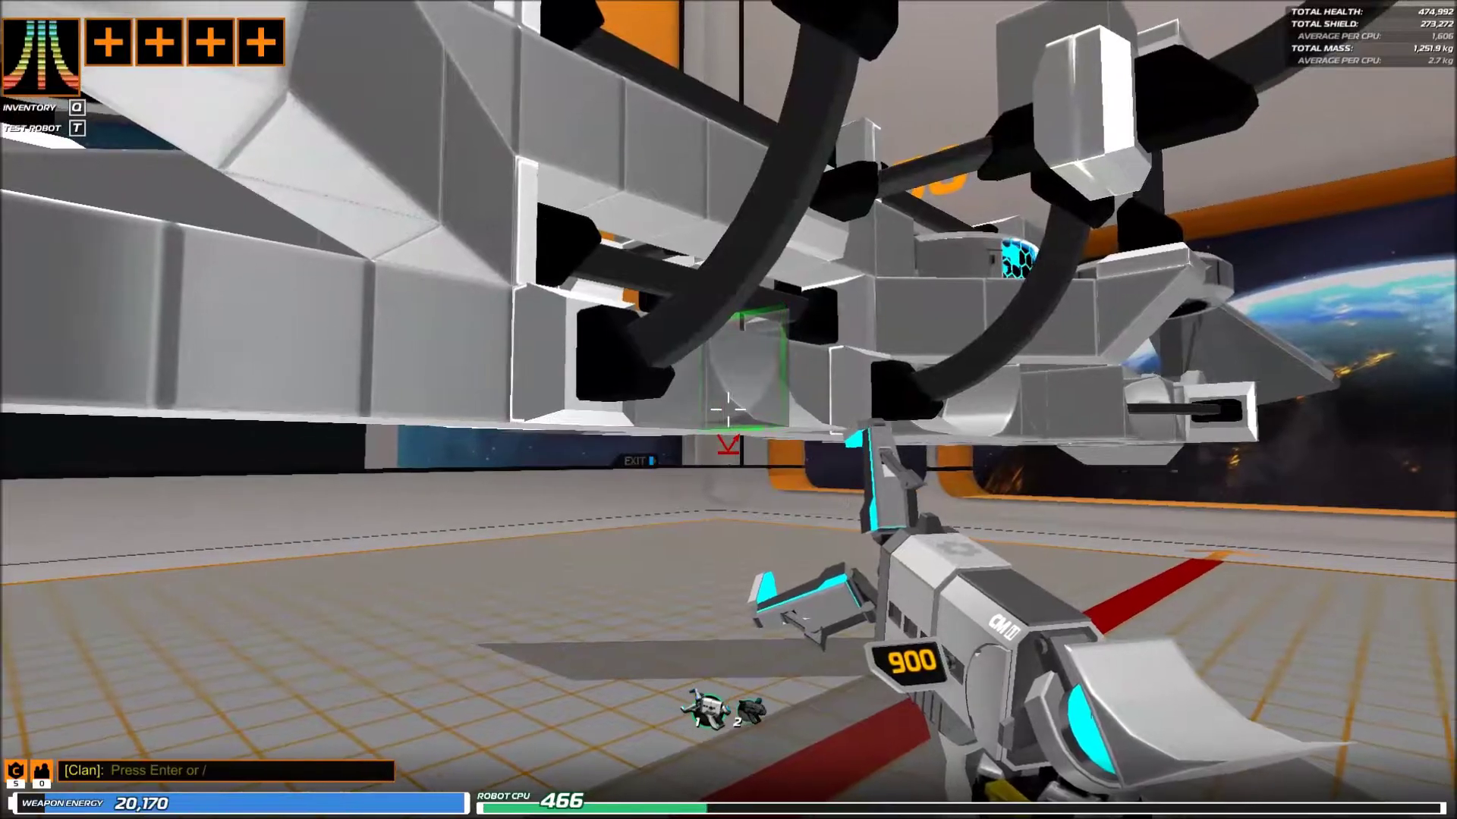
{"action": "left_click", "coordinate": [729, 407]}
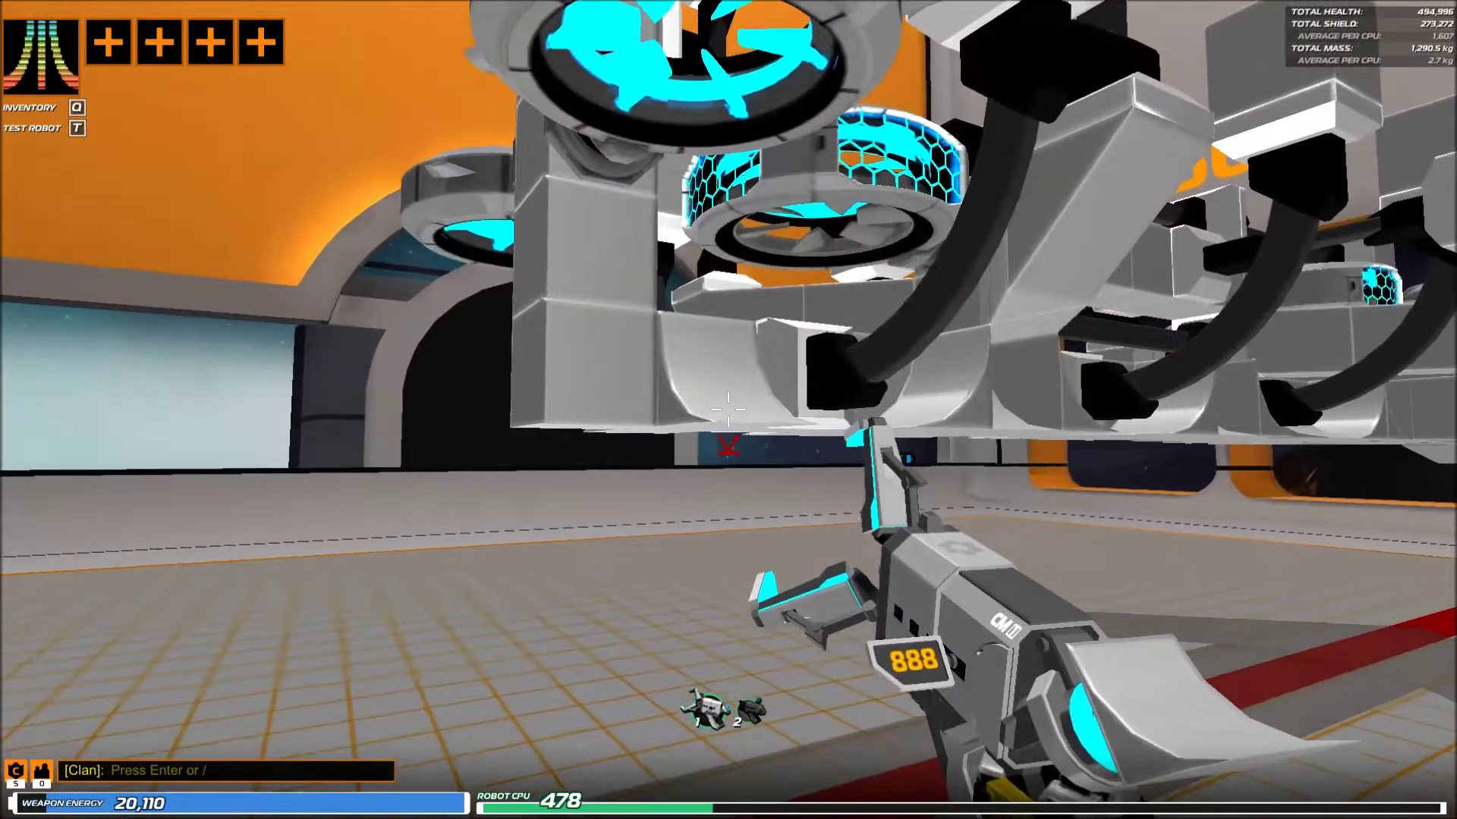
{"action": "left_click", "coordinate": [729, 407]}
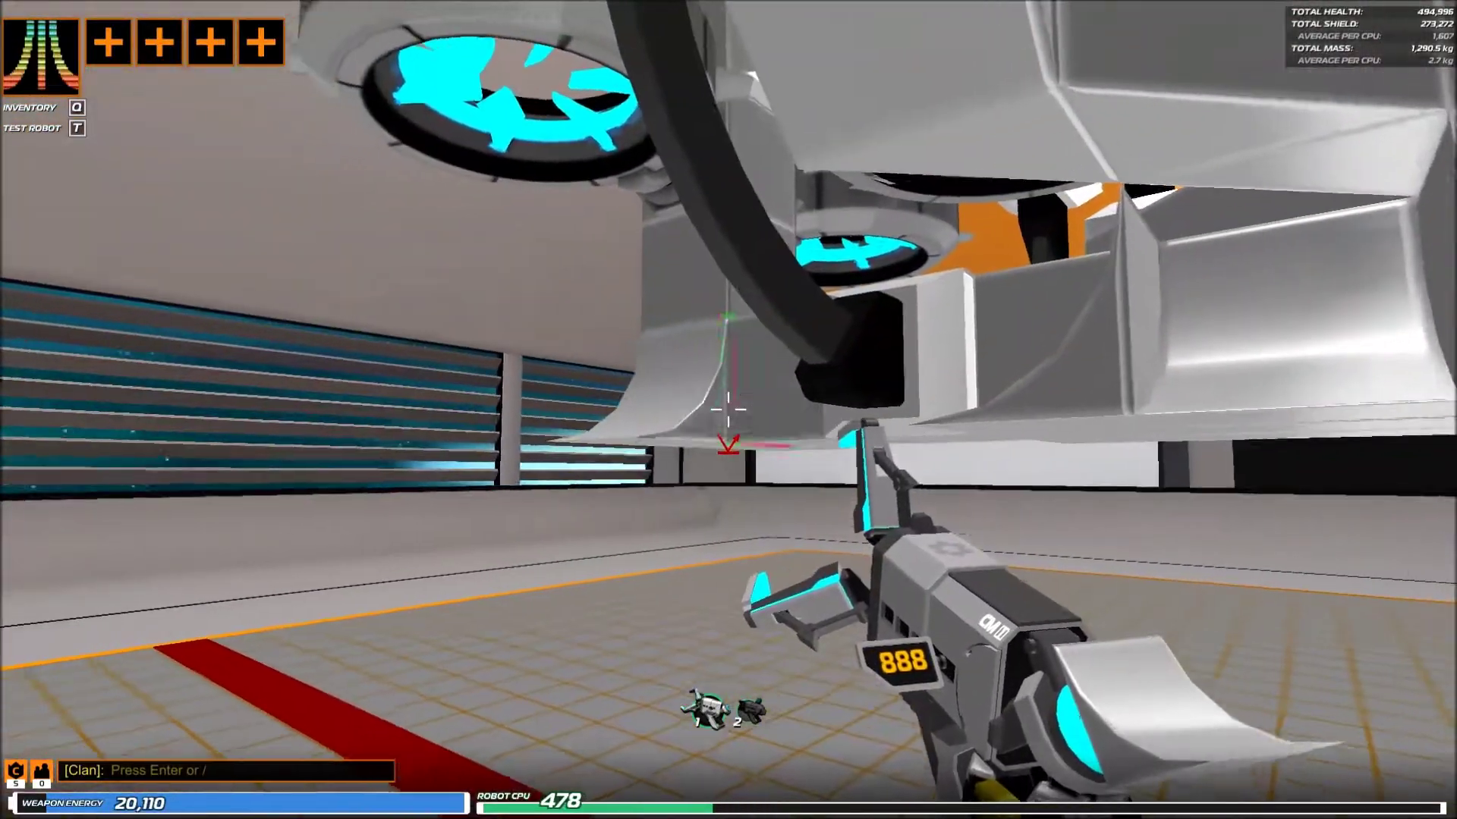
{"action": "left_click", "coordinate": [729, 407]}
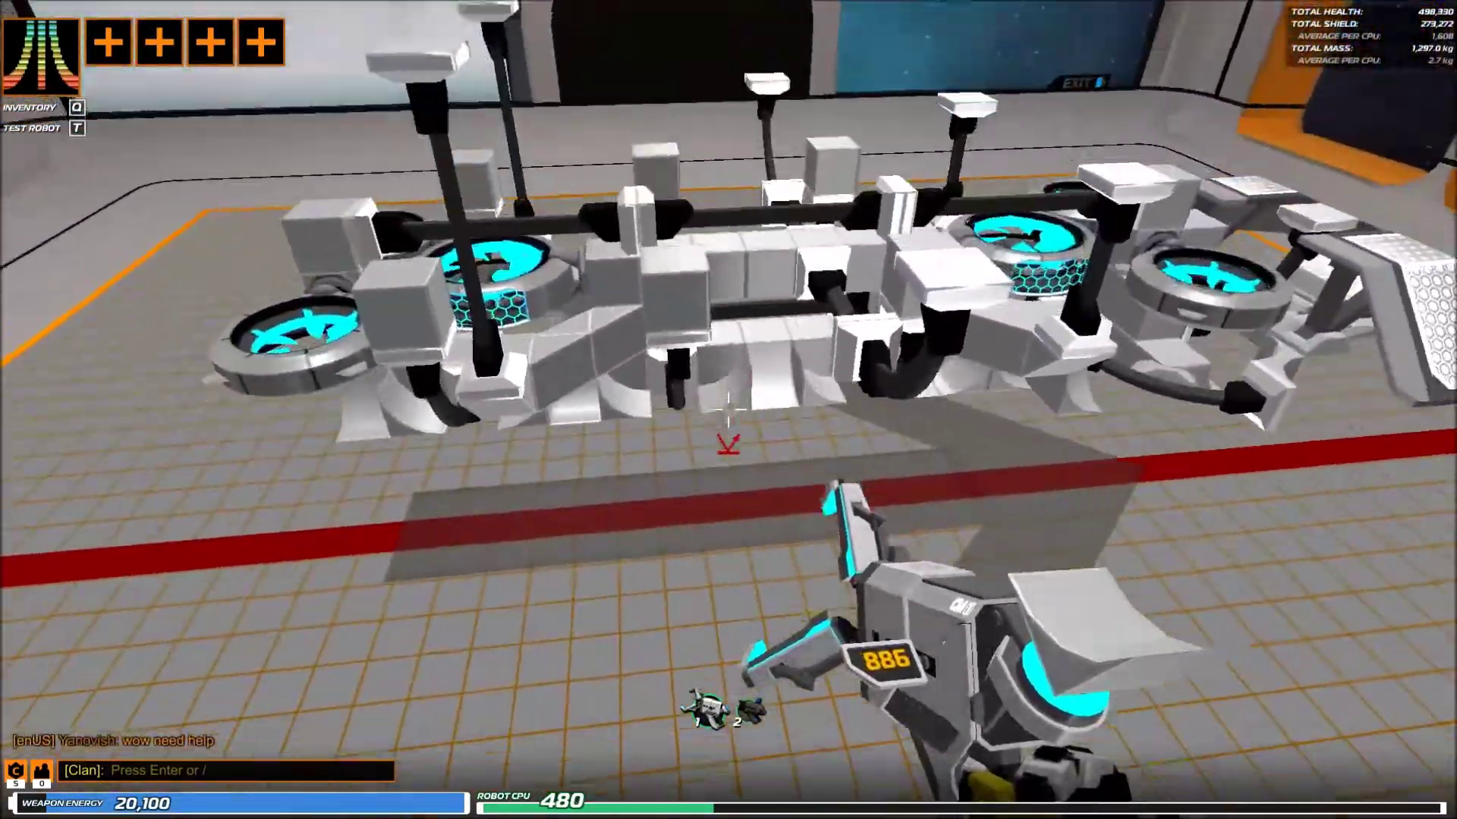
- Add two curved skirt blocks to the robot's underside
{"action": "key", "text": "w"}
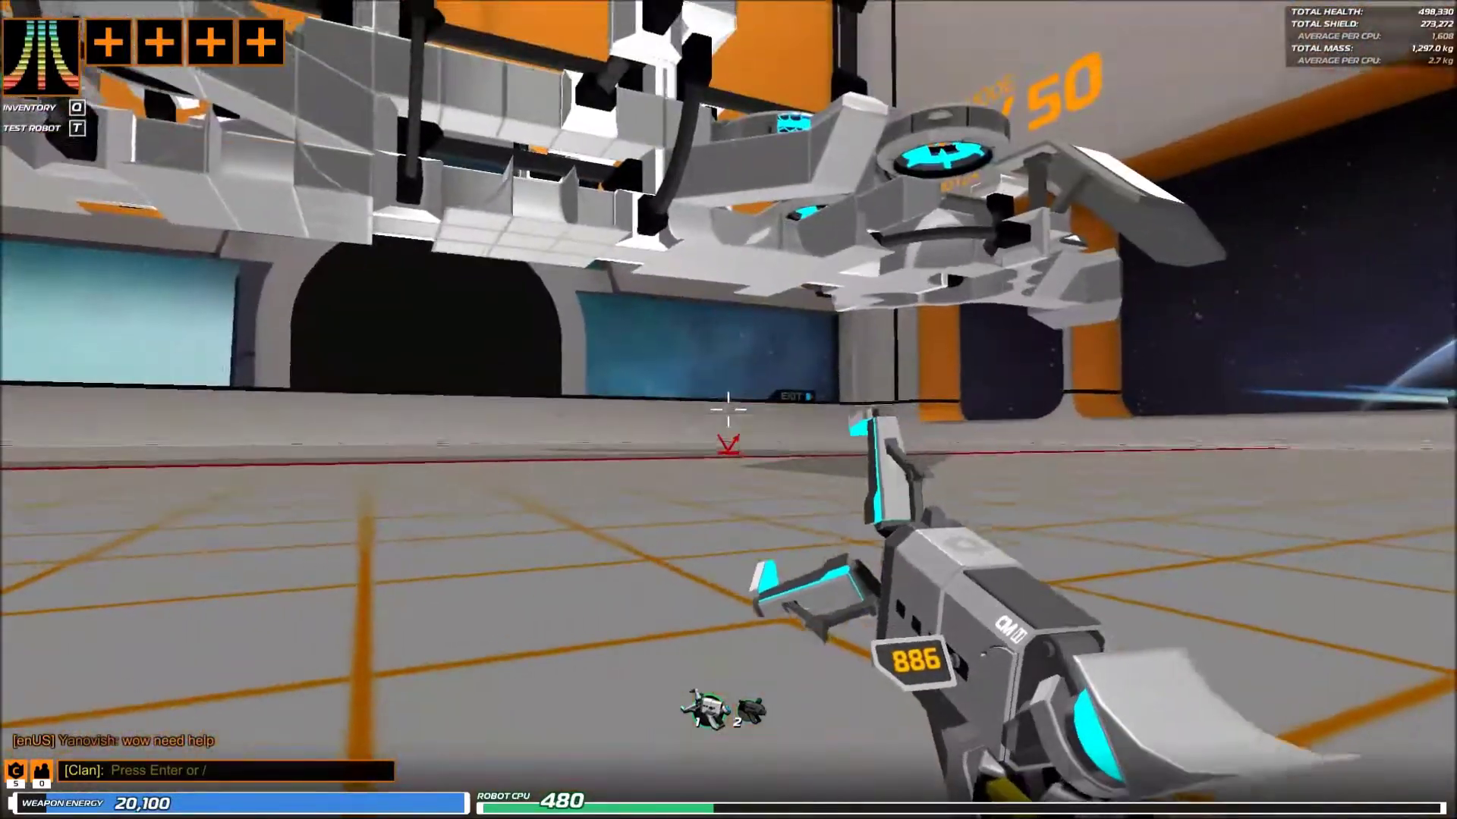
{"action": "key", "text": "w"}
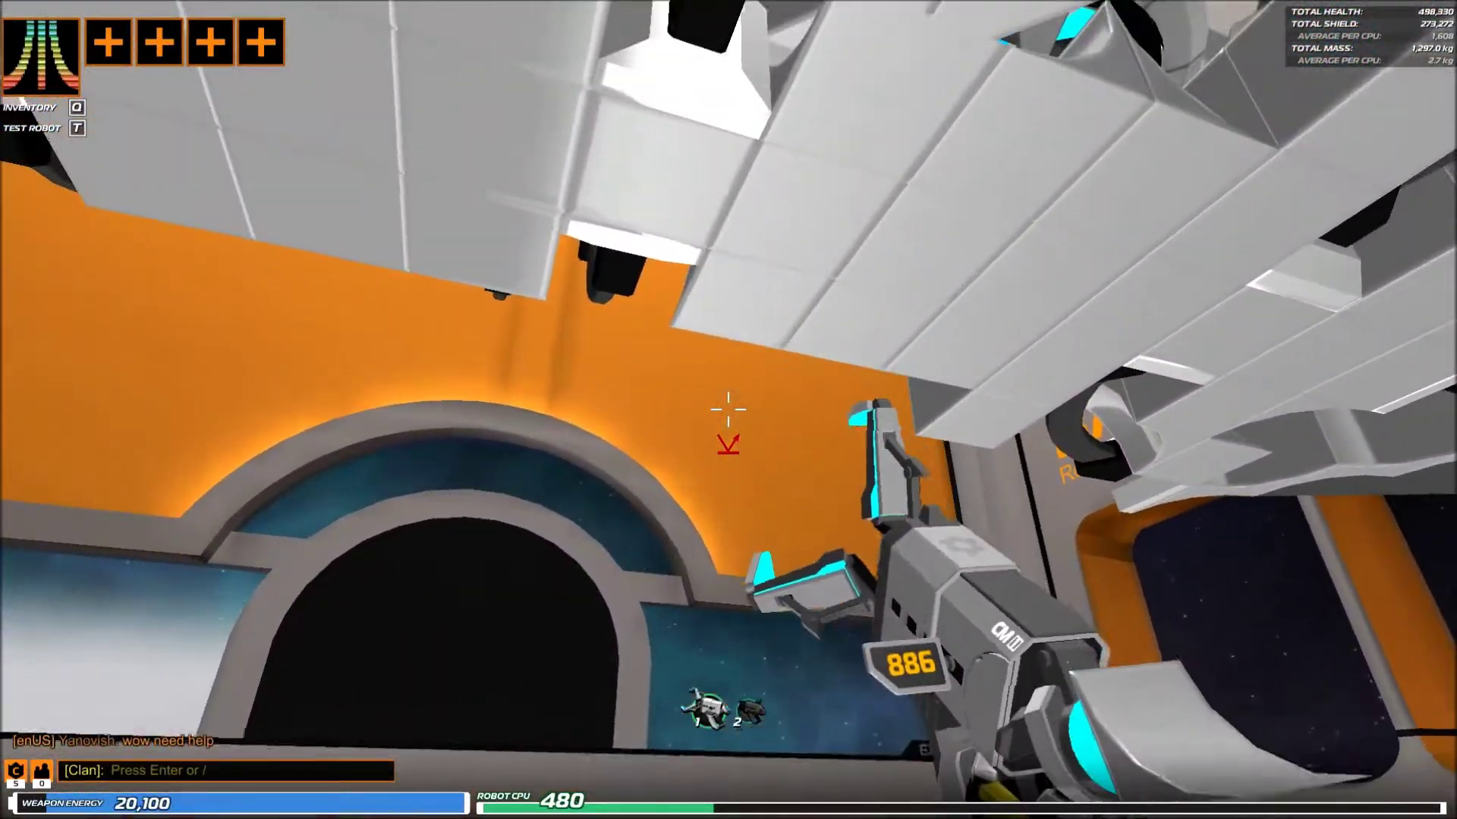
{"action": "key", "text": "s"}
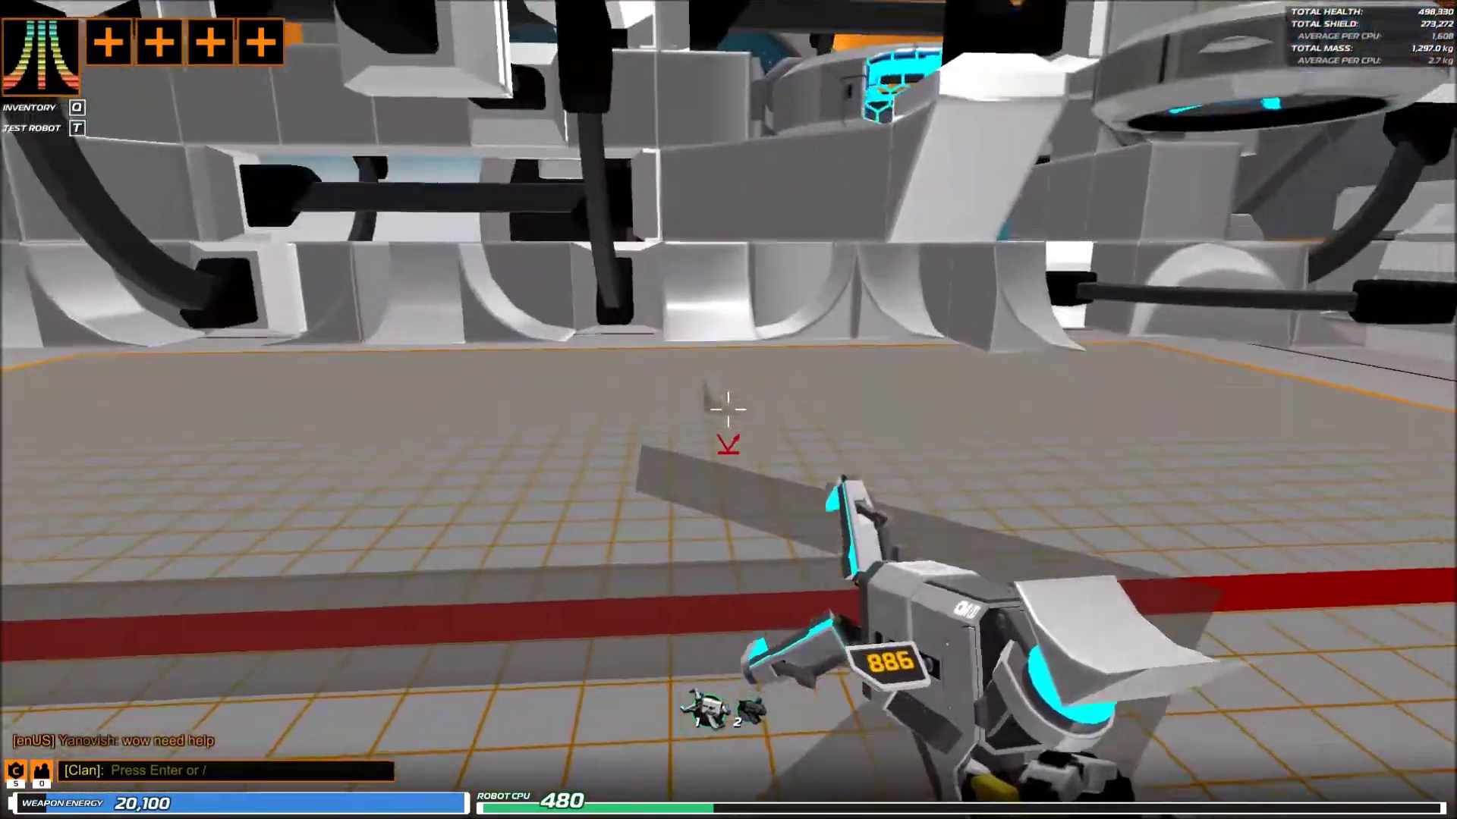
{"action": "key", "text": "s"}
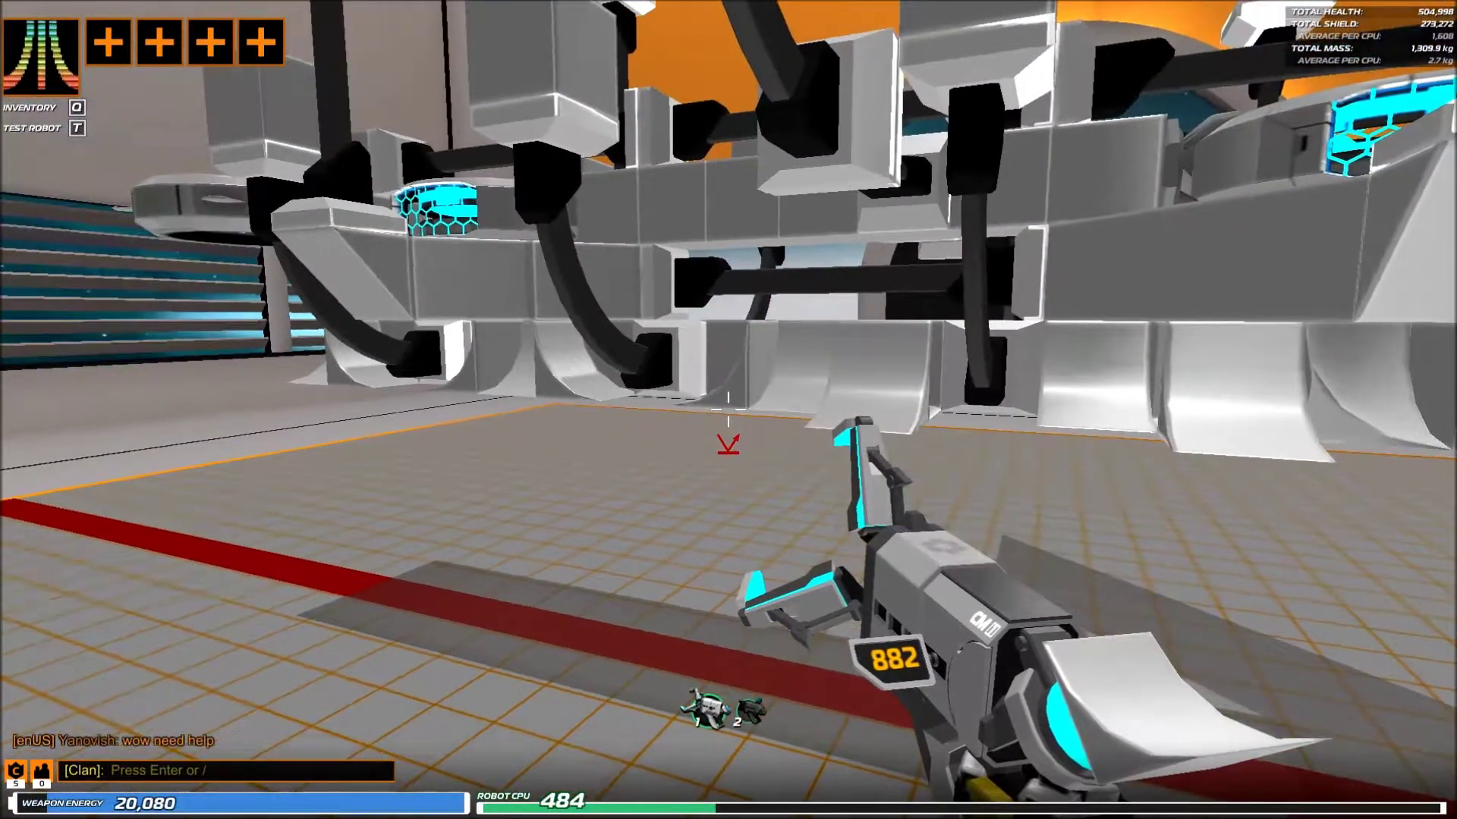
{"action": "left_click", "coordinate": [729, 408]}
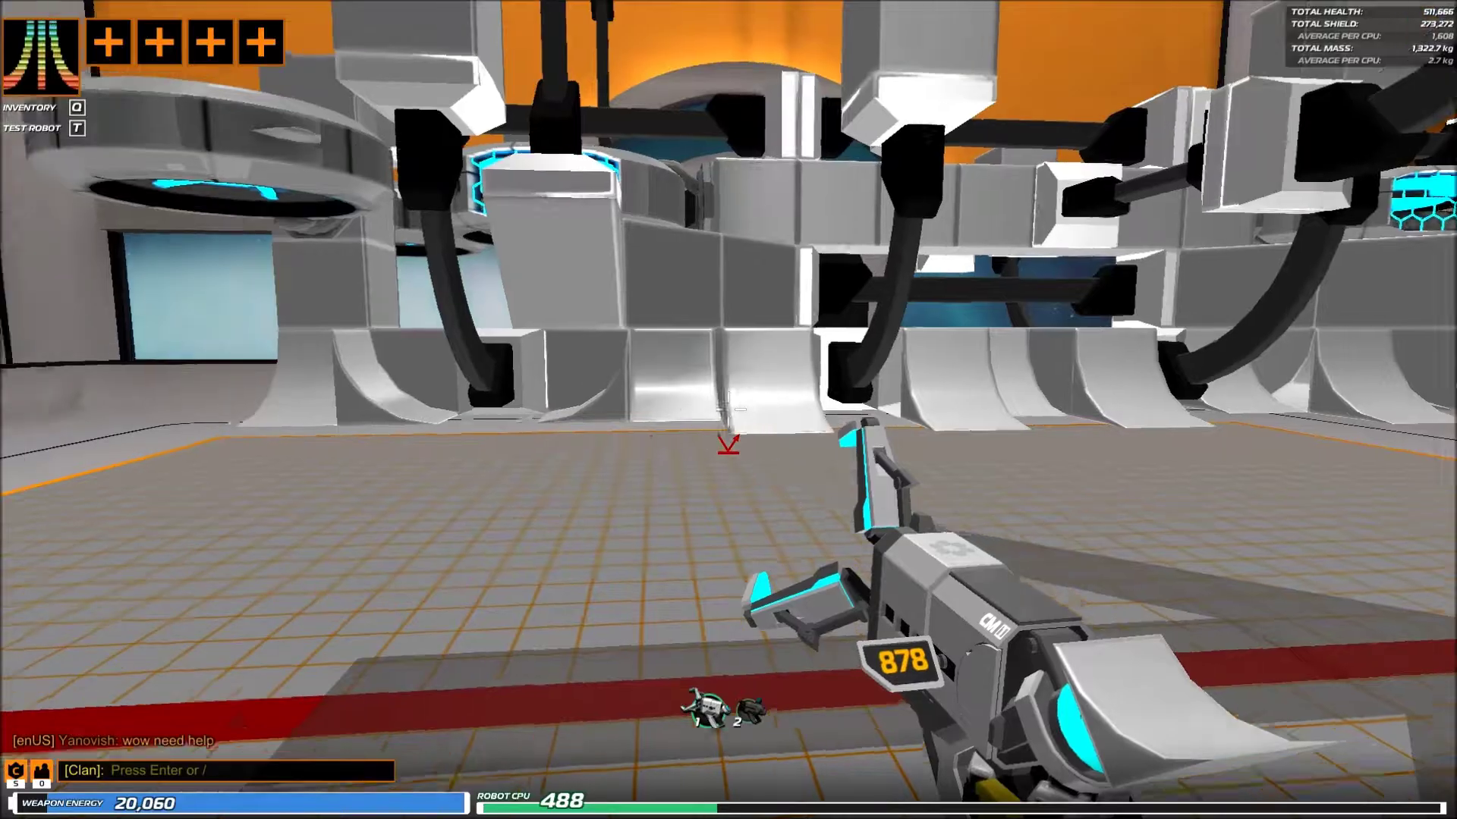
{"action": "key", "text": "a"}
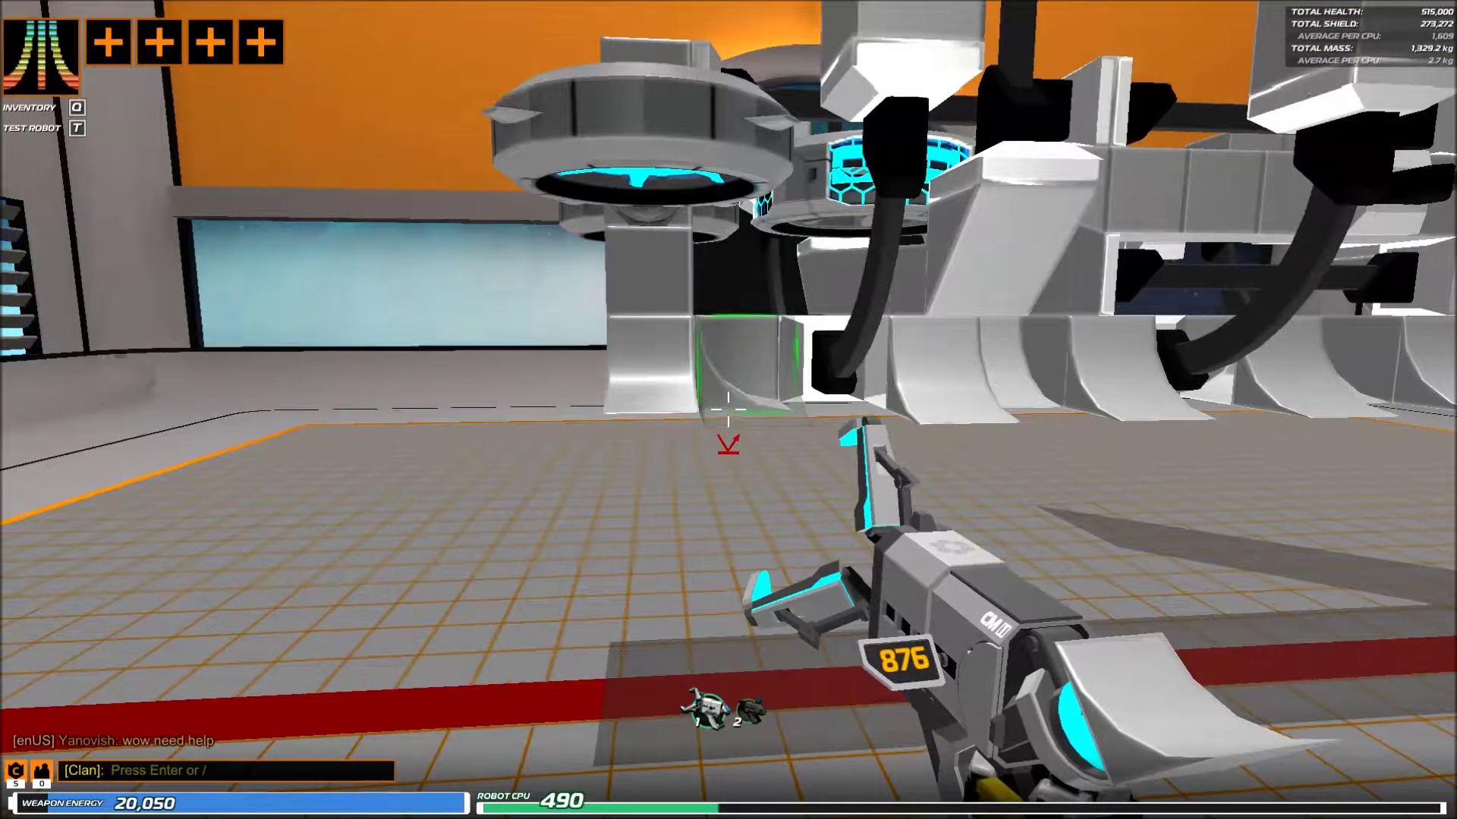
{"action": "left_click", "coordinate": [729, 407]}
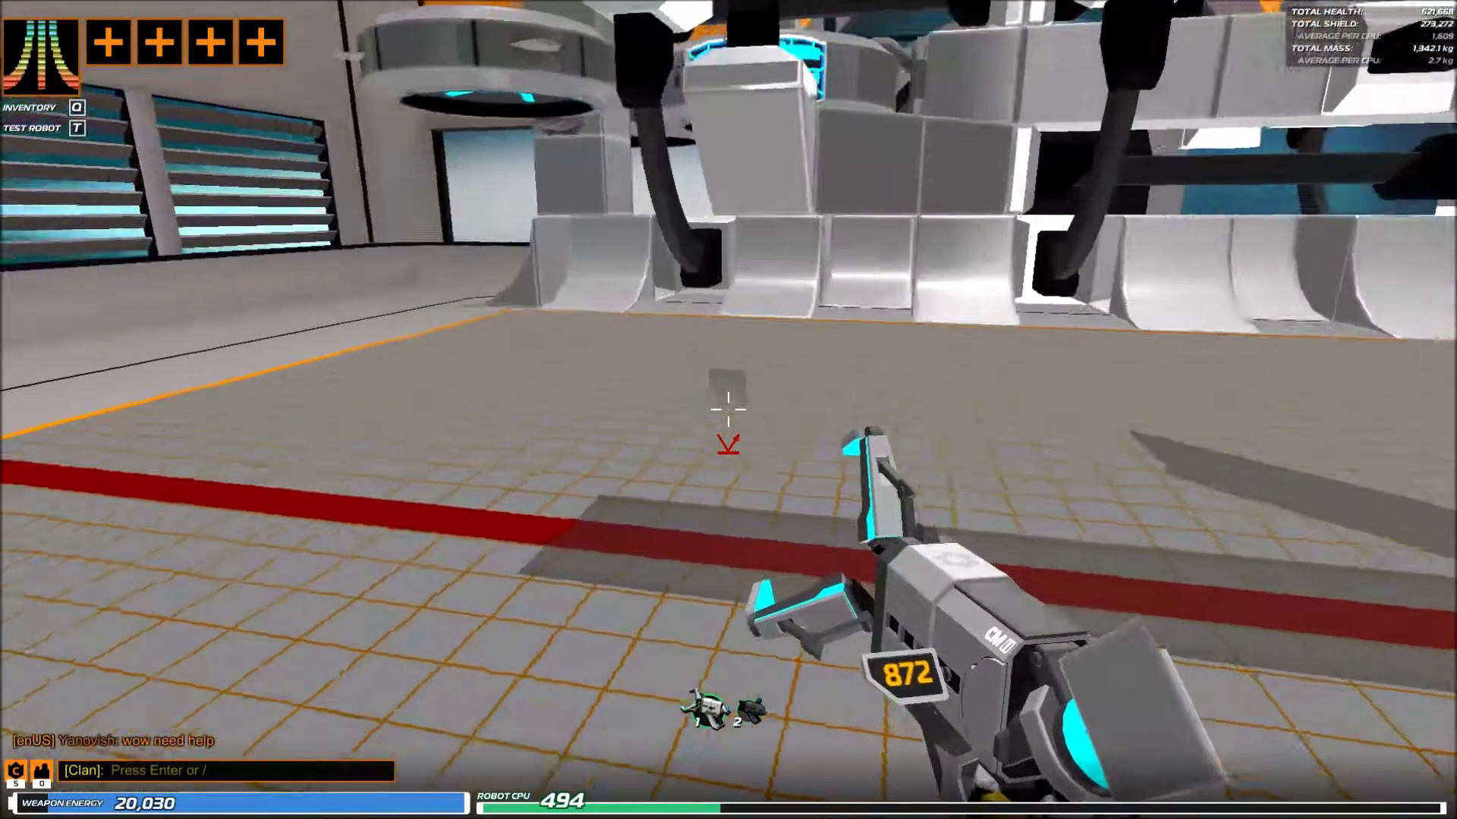
- Place another curved skirt block after a failed attempt on an occupied spot
{"action": "key", "text": "w"}
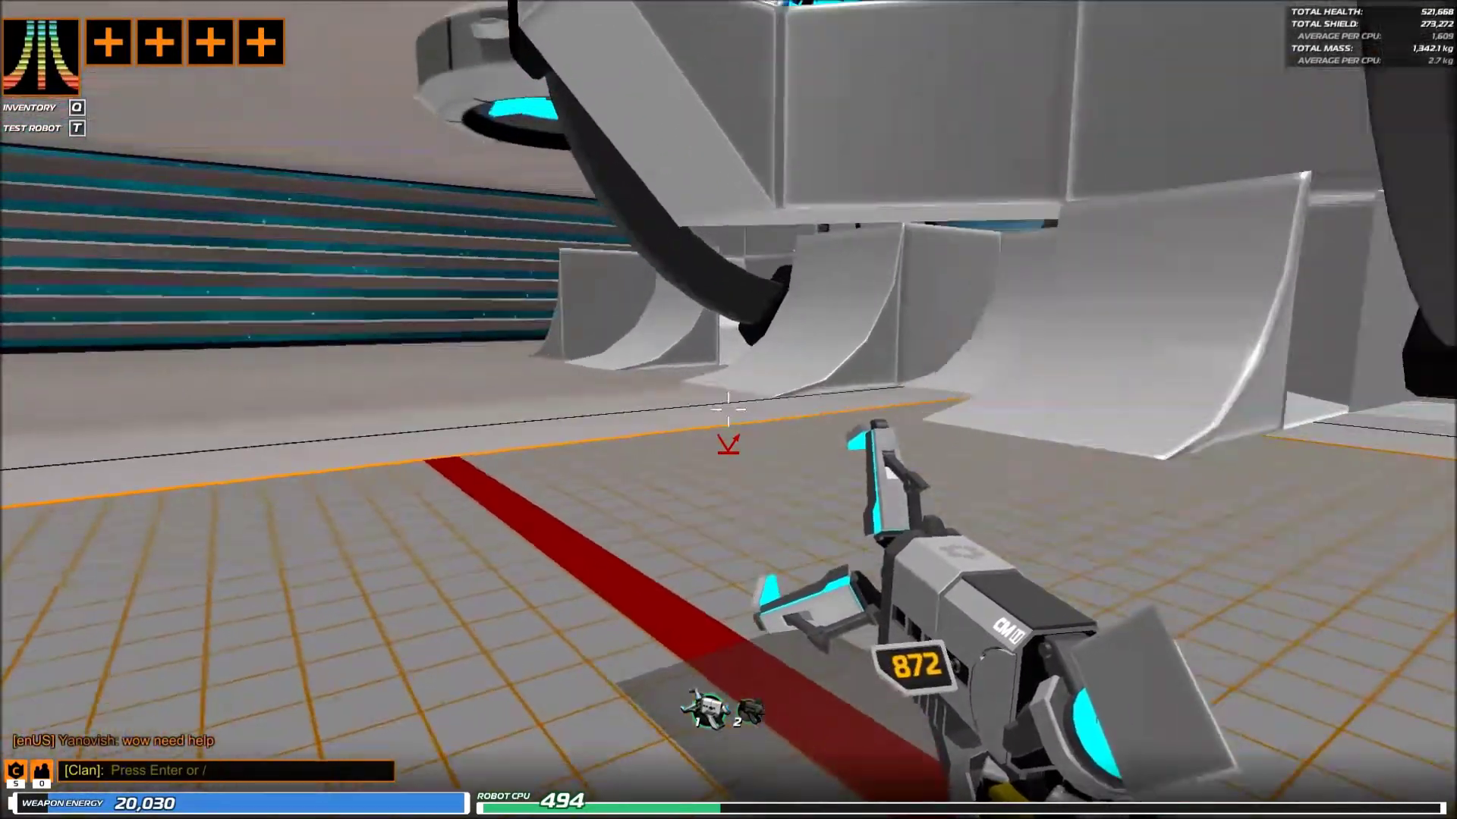
{"action": "key", "text": "d"}
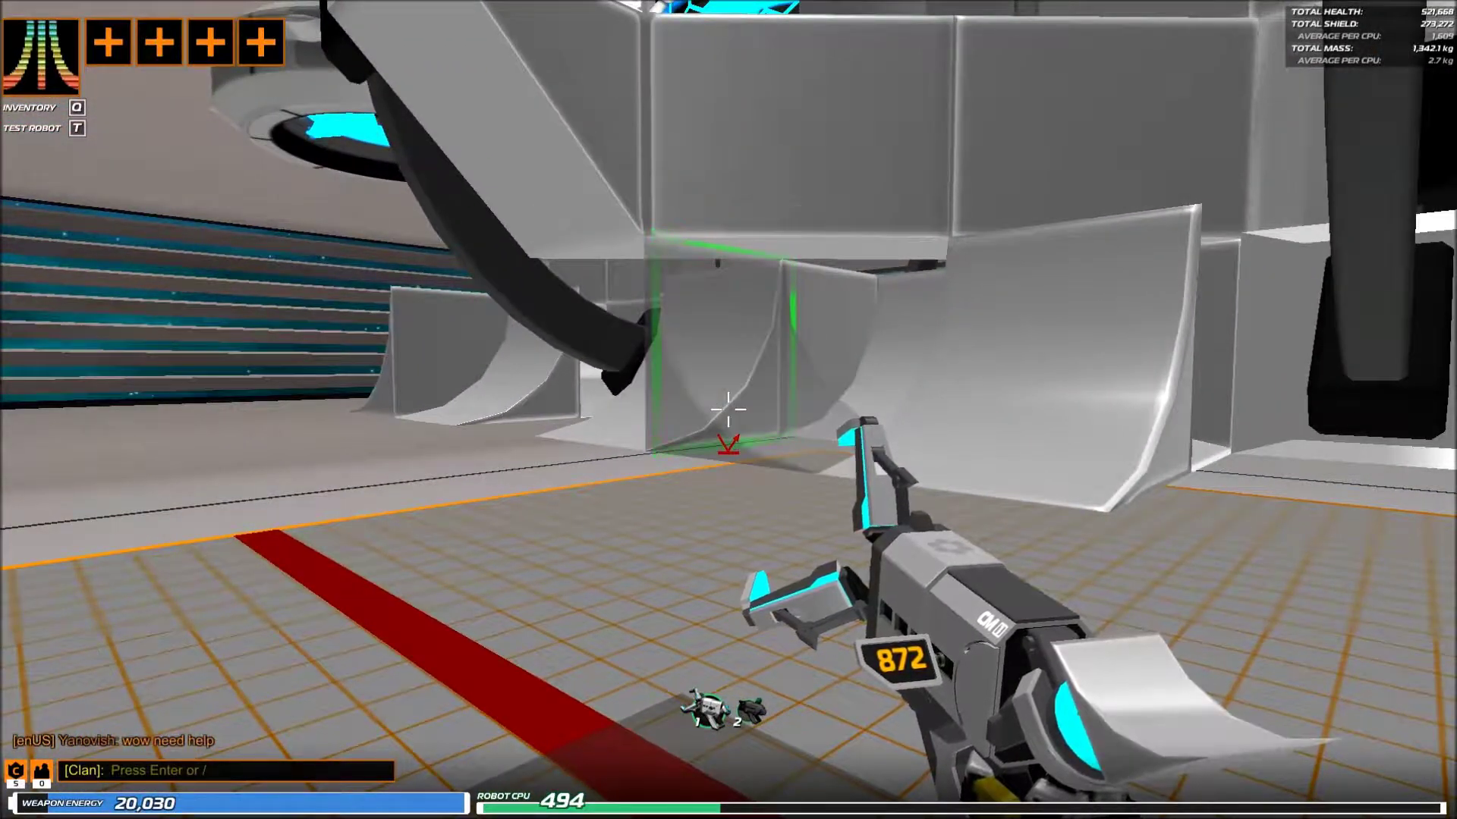
{"action": "key", "text": "a"}
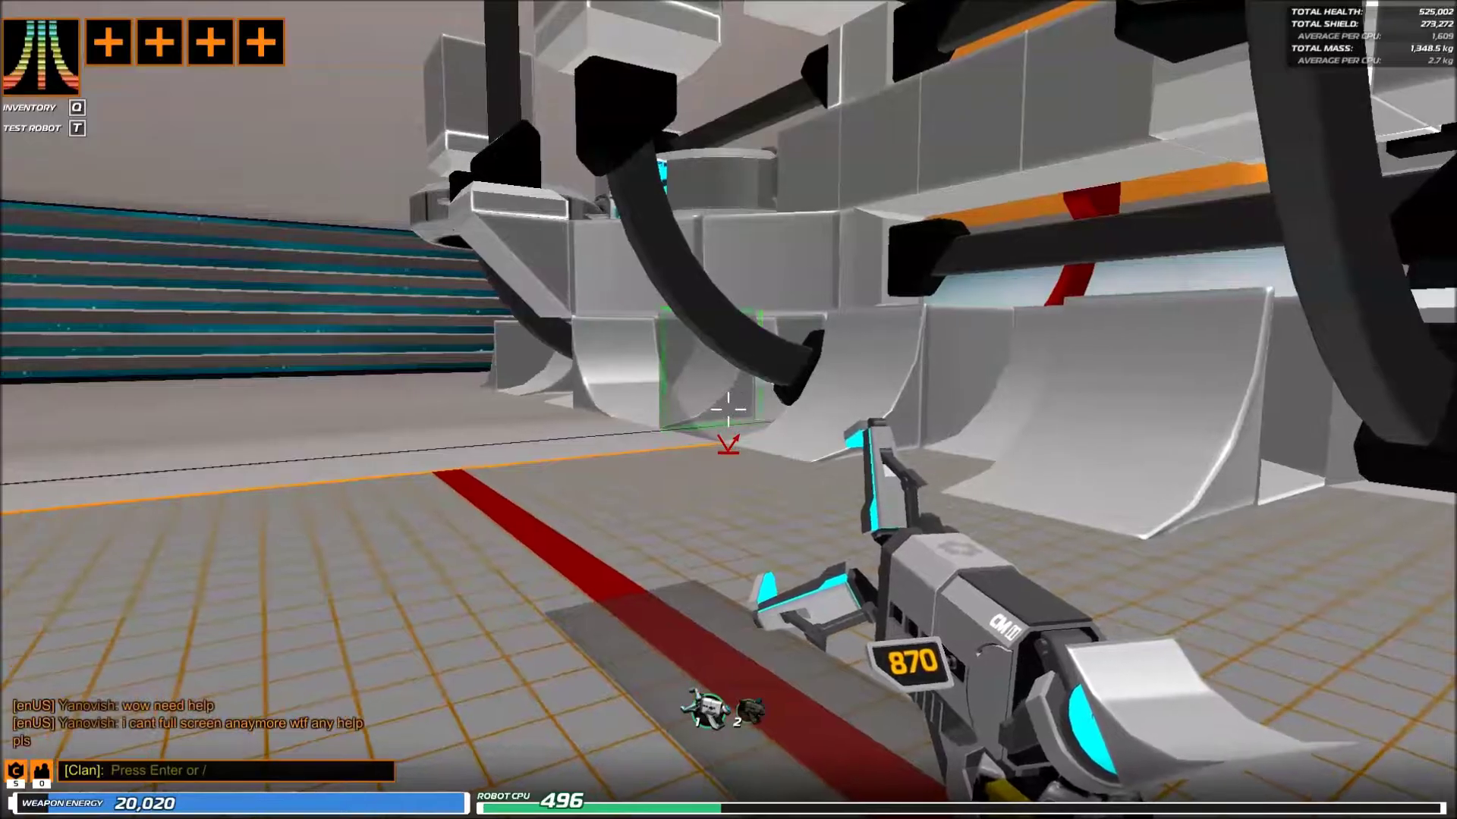
{"action": "left_click", "coordinate": [728, 409]}
{"action": "key", "text": "w"}
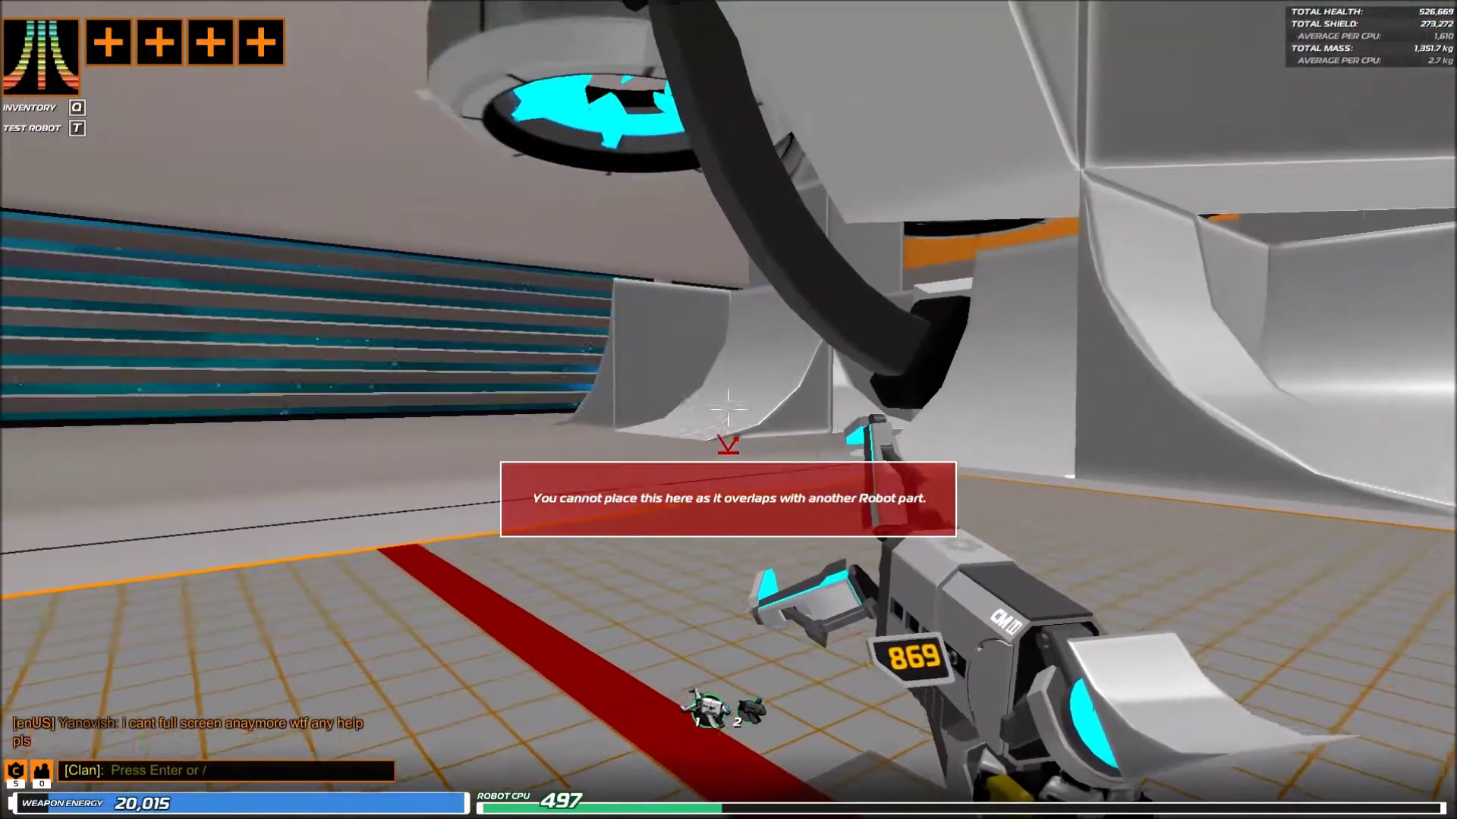
{"action": "key", "text": "s"}
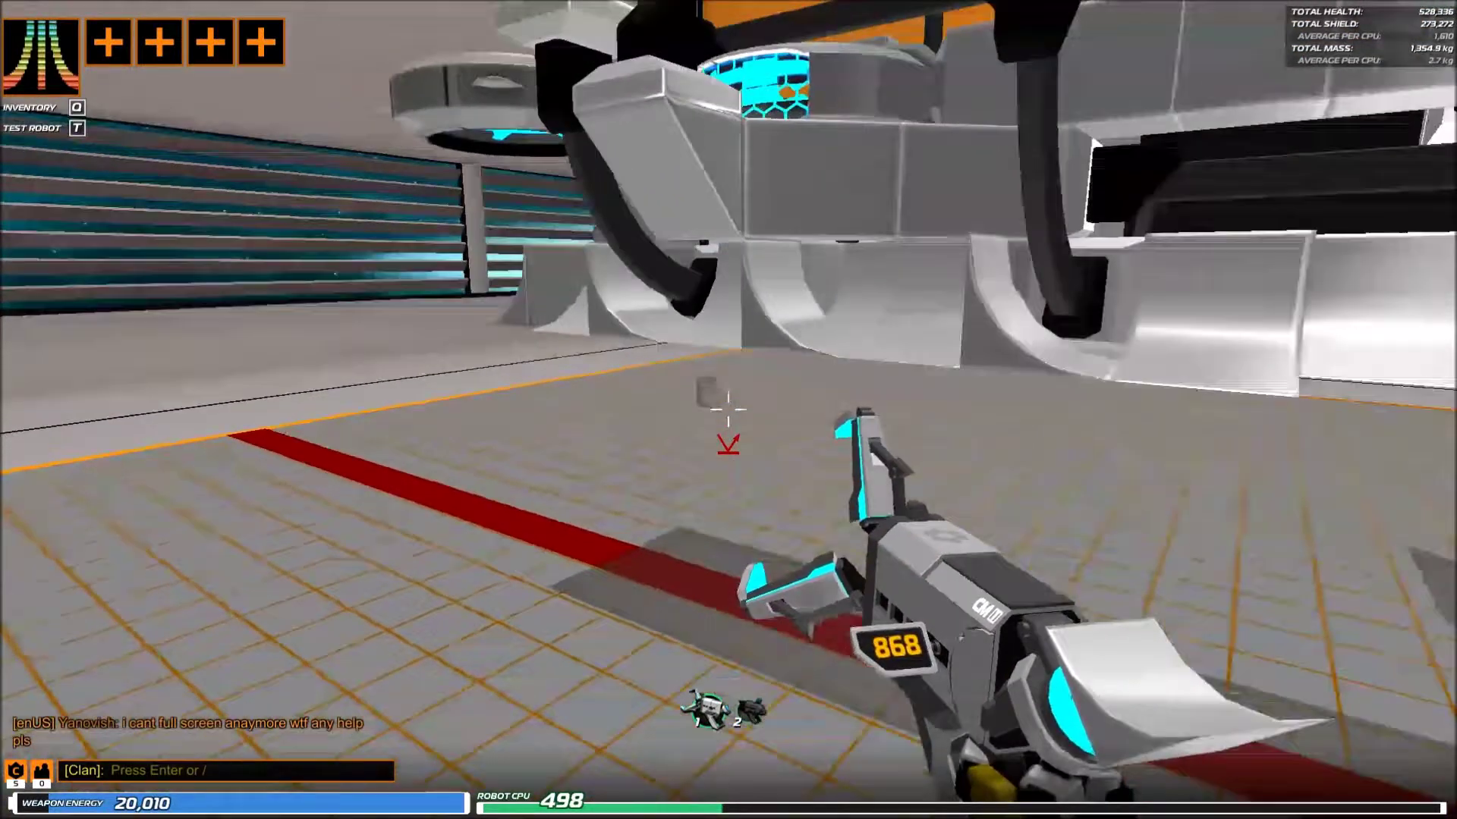
{"action": "key", "text": "w"}
{"action": "key", "text": "d"}
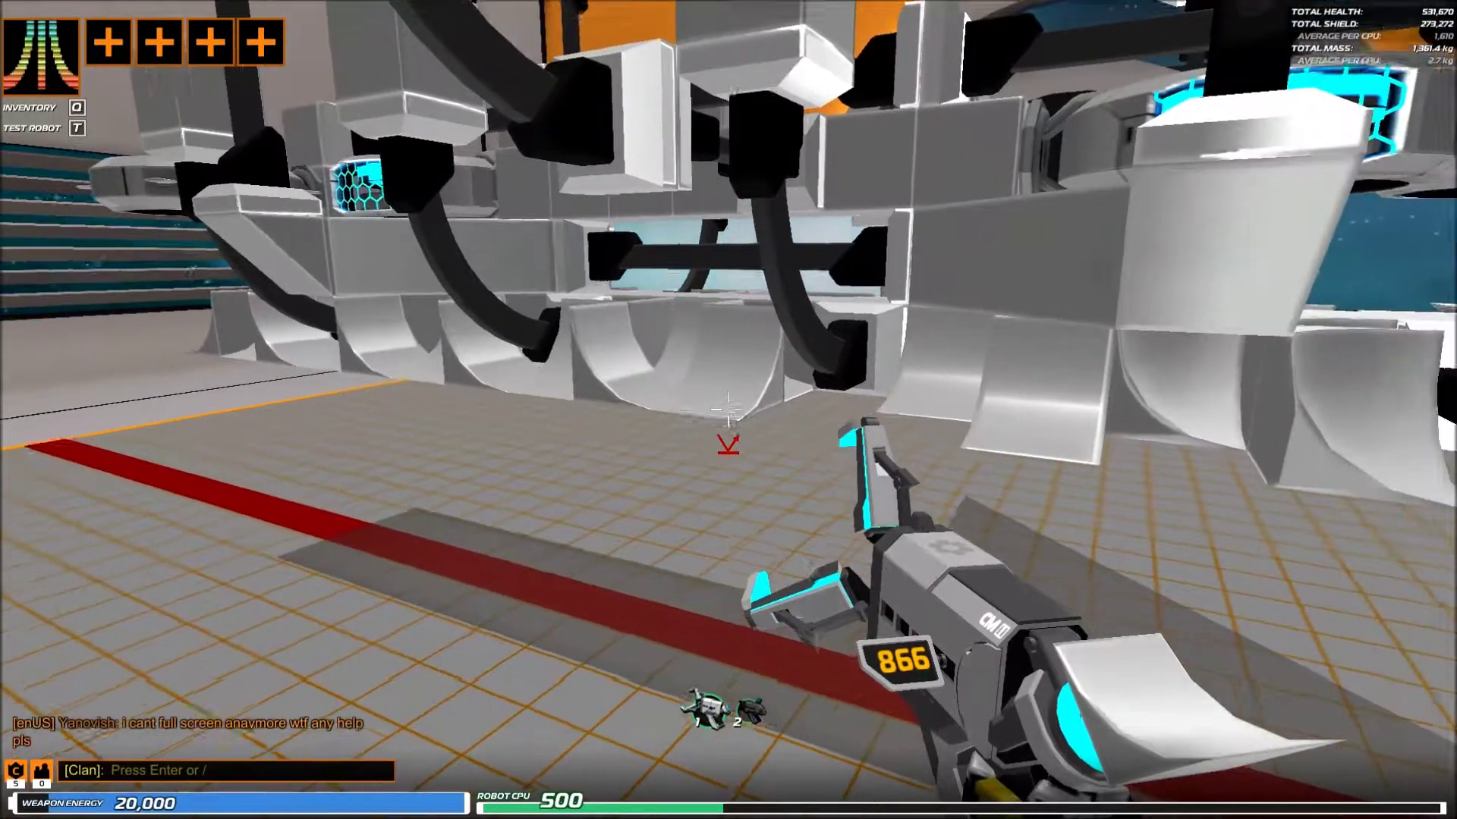
{"action": "left_click", "coordinate": [728, 410]}
- Add one more curved block underneath and remove a misplaced frame block
{"action": "key", "text": "w"}
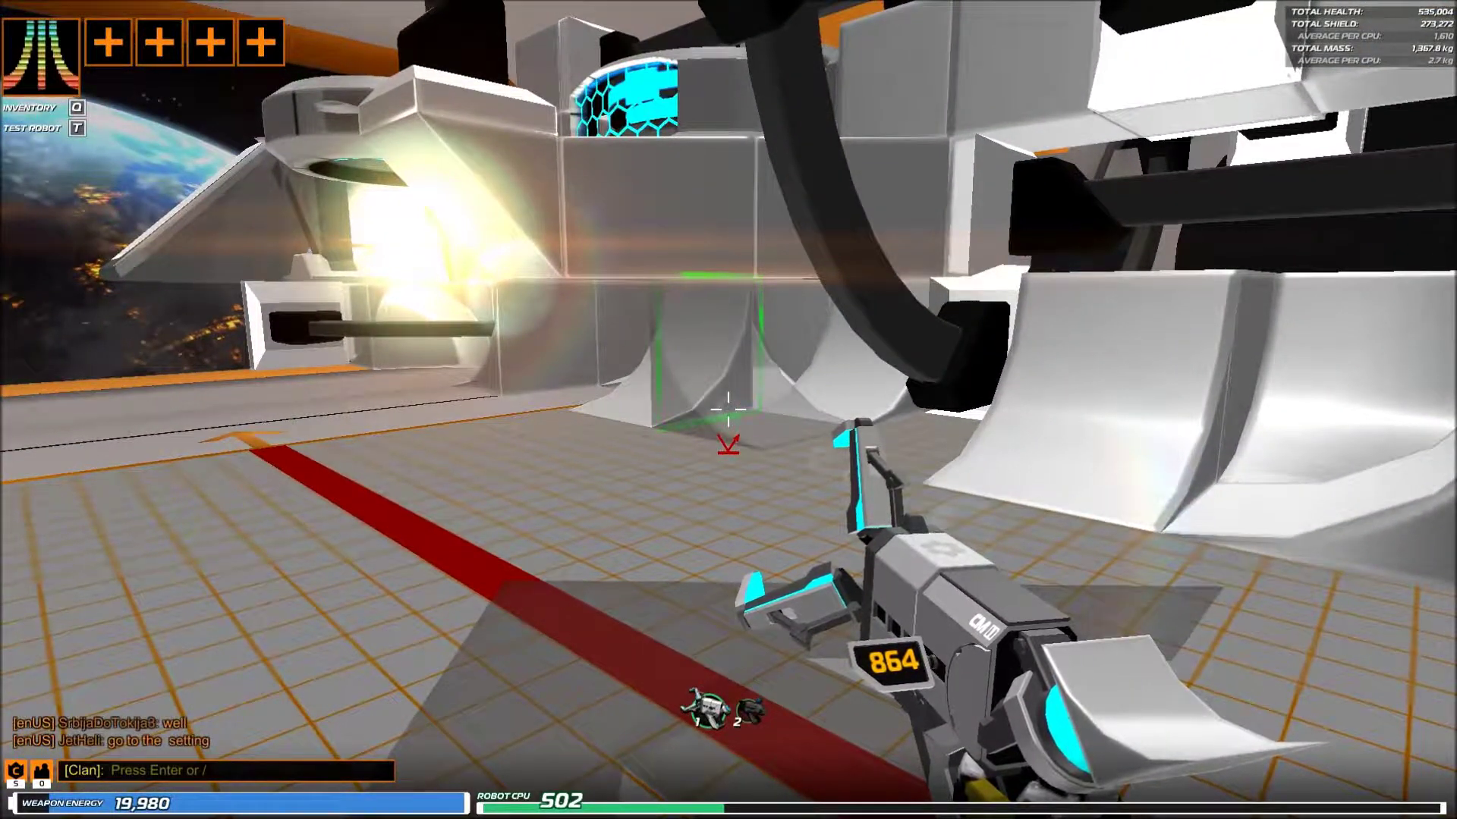
{"action": "left_click", "coordinate": [728, 410]}
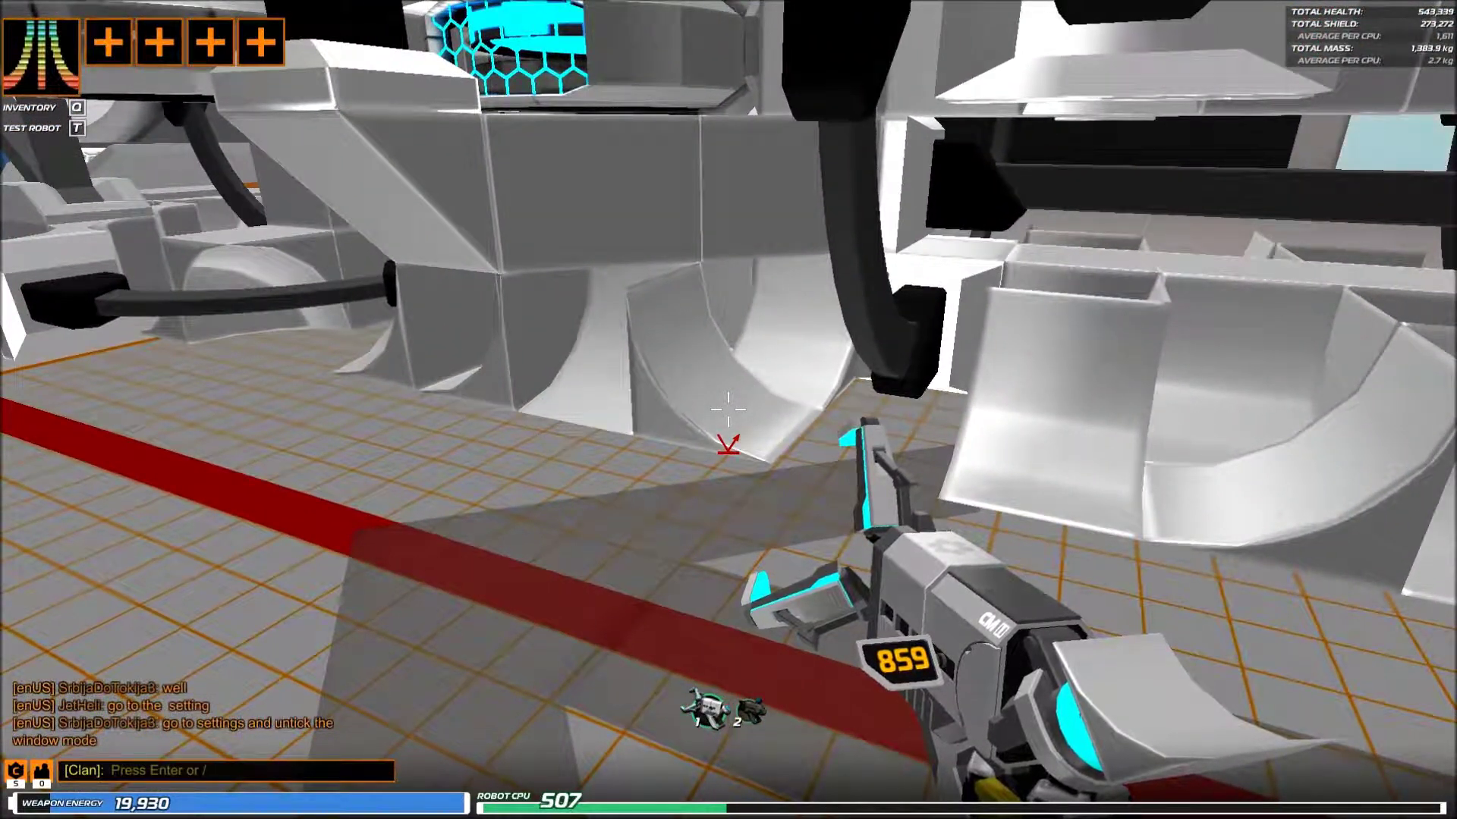
{"action": "right_click", "coordinate": [729, 410]}
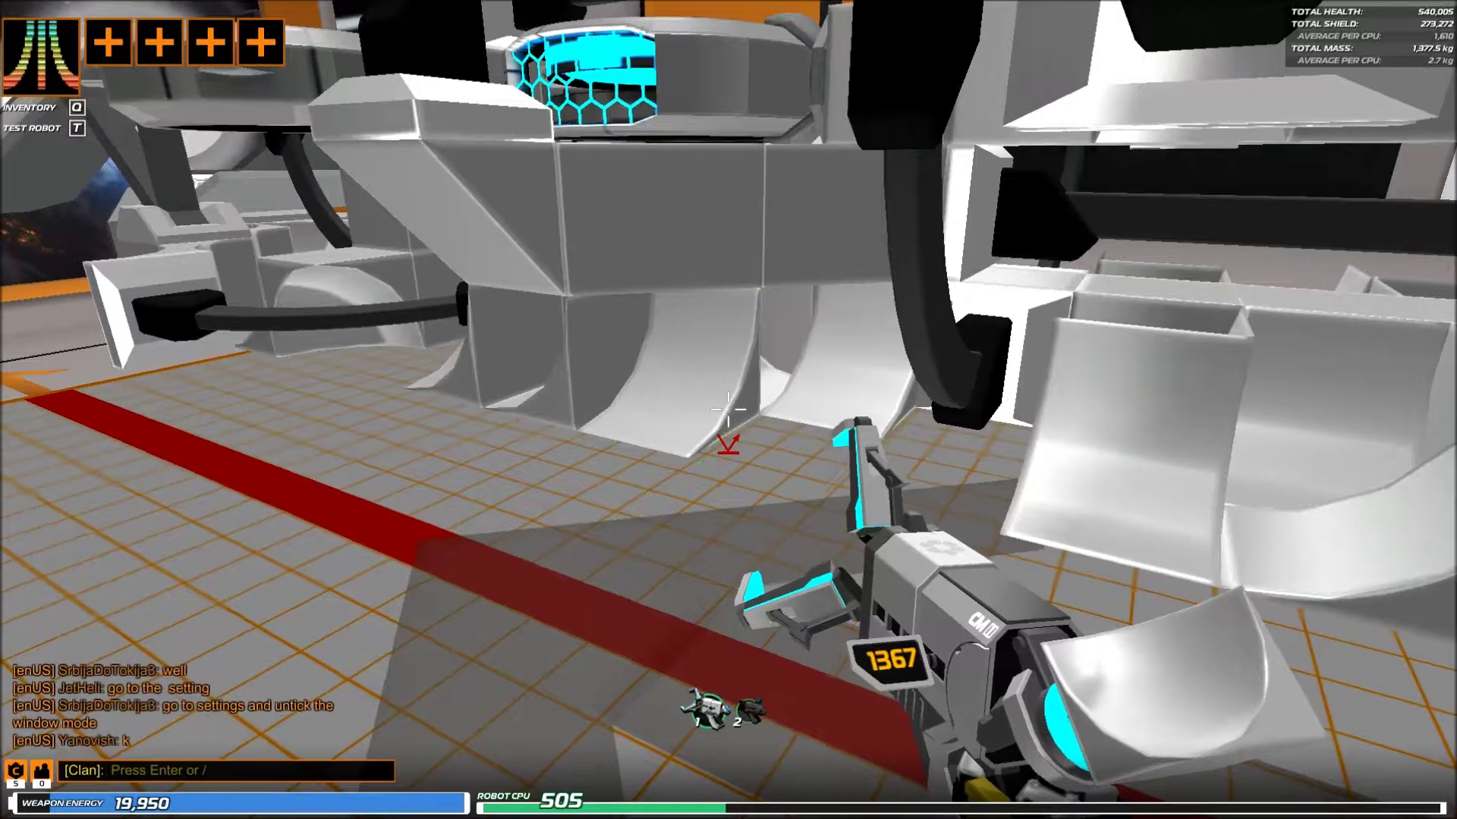
{"action": "scroll", "coordinate": [729, 410], "scroll_direction": "down", "scroll_amount": 1}
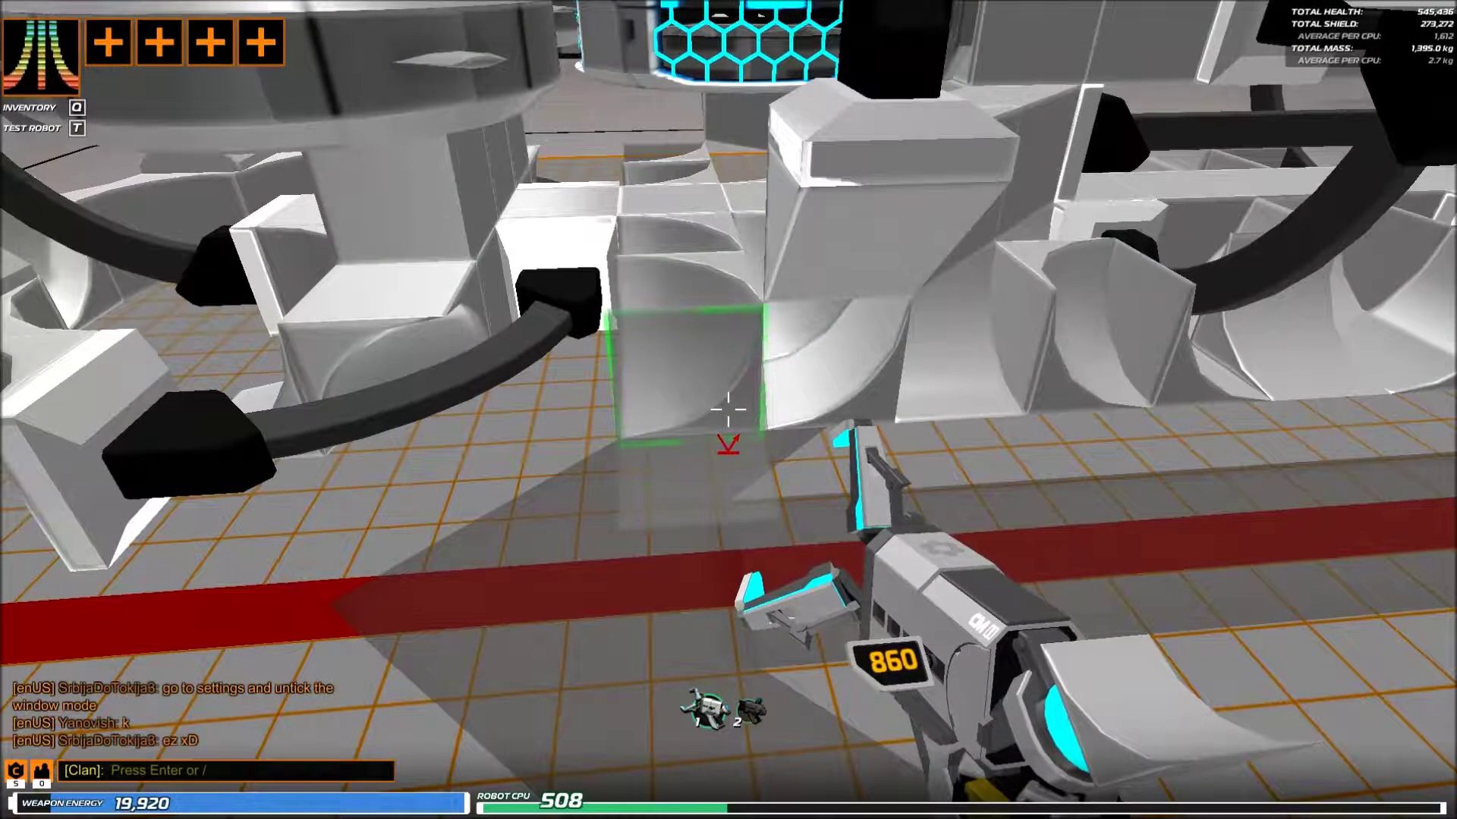
{"action": "left_click", "coordinate": [729, 410]}
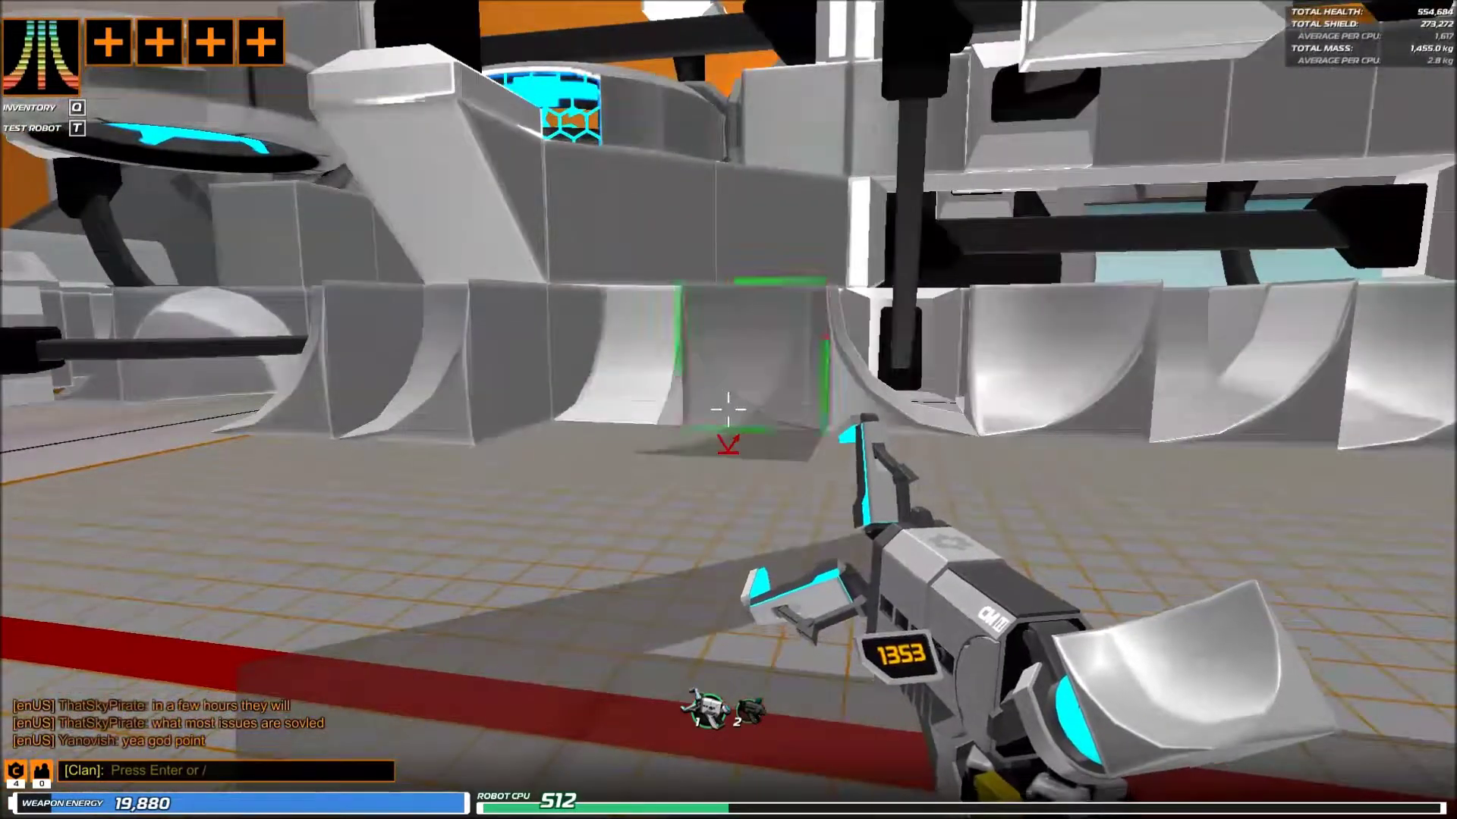
- Extend the skirt with eight more curved blocks along the frame's lower edge
{"action": "left_click", "coordinate": [728, 411]}
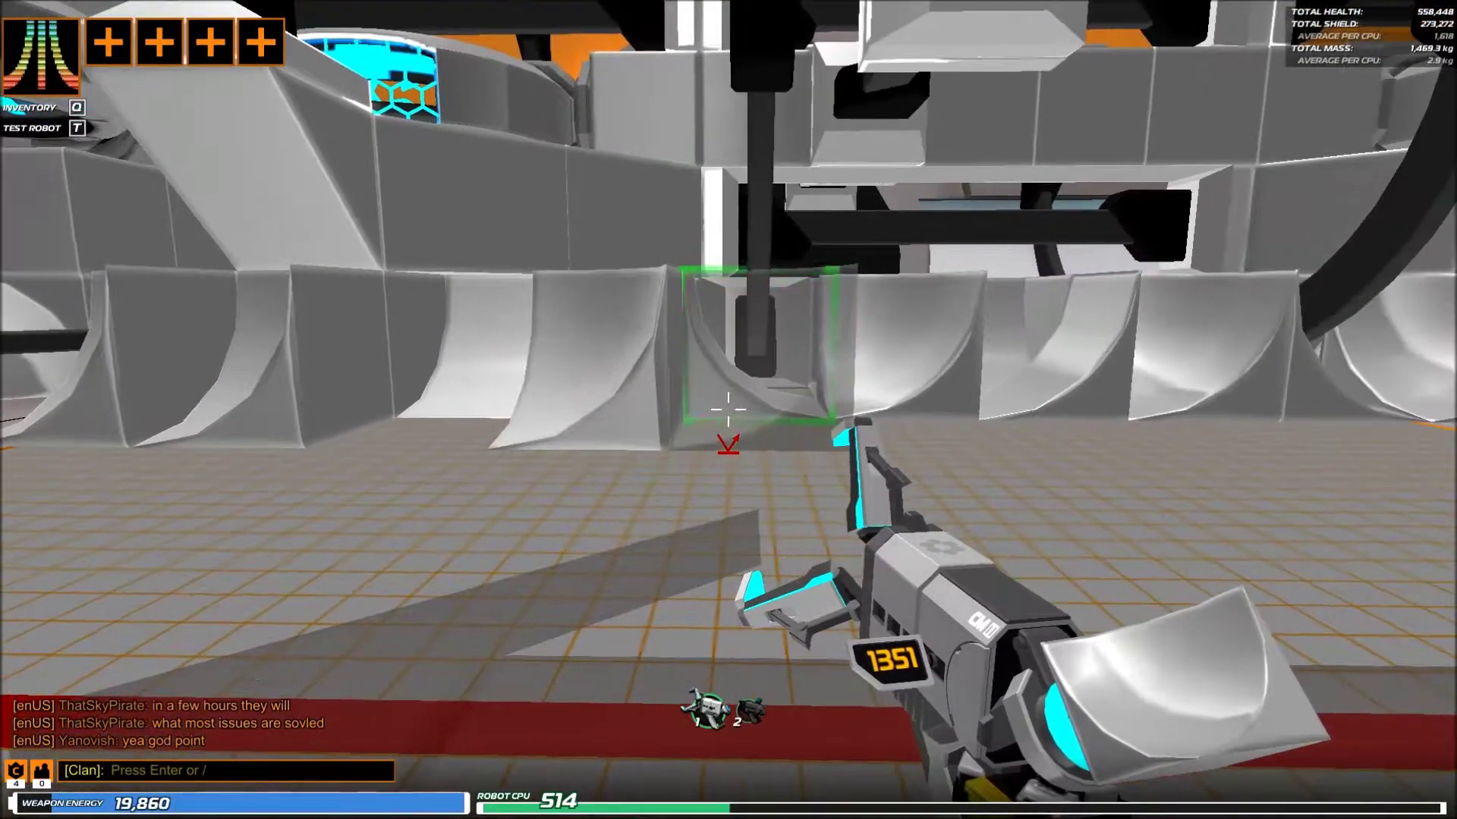
{"action": "left_click", "coordinate": [728, 411]}
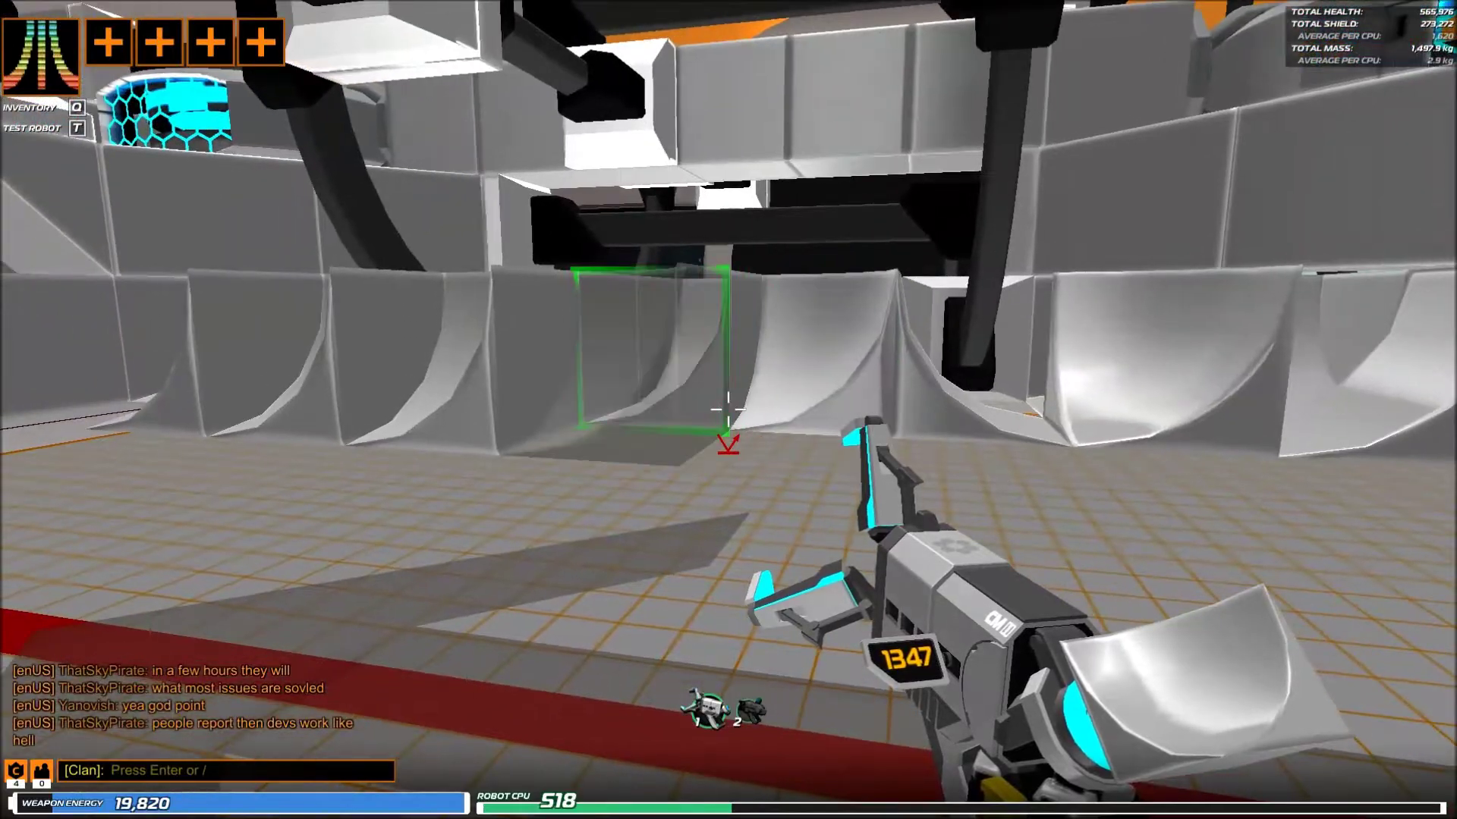
{"action": "left_click", "coordinate": [728, 410]}
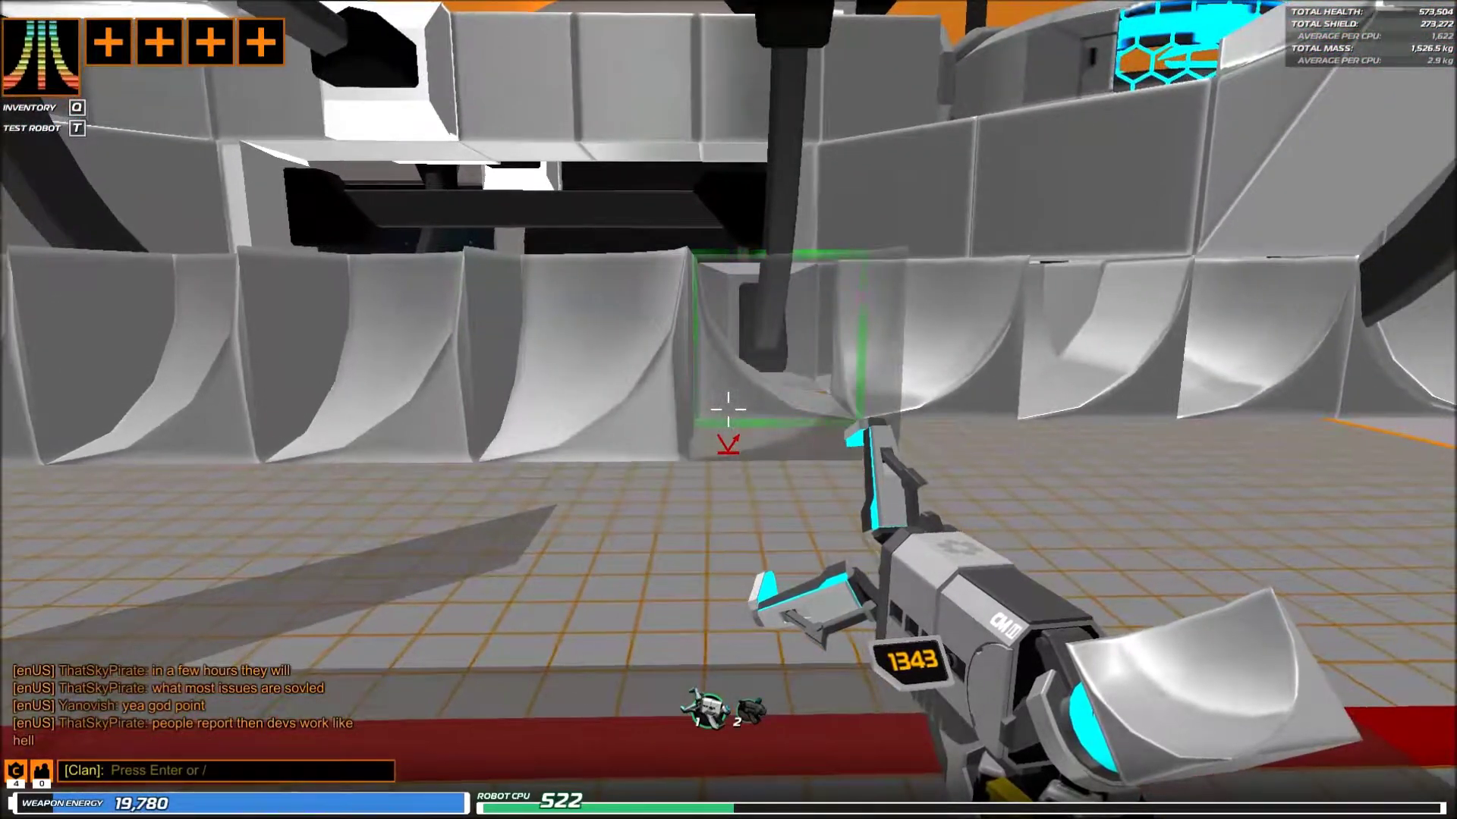
{"action": "left_click", "coordinate": [729, 410]}
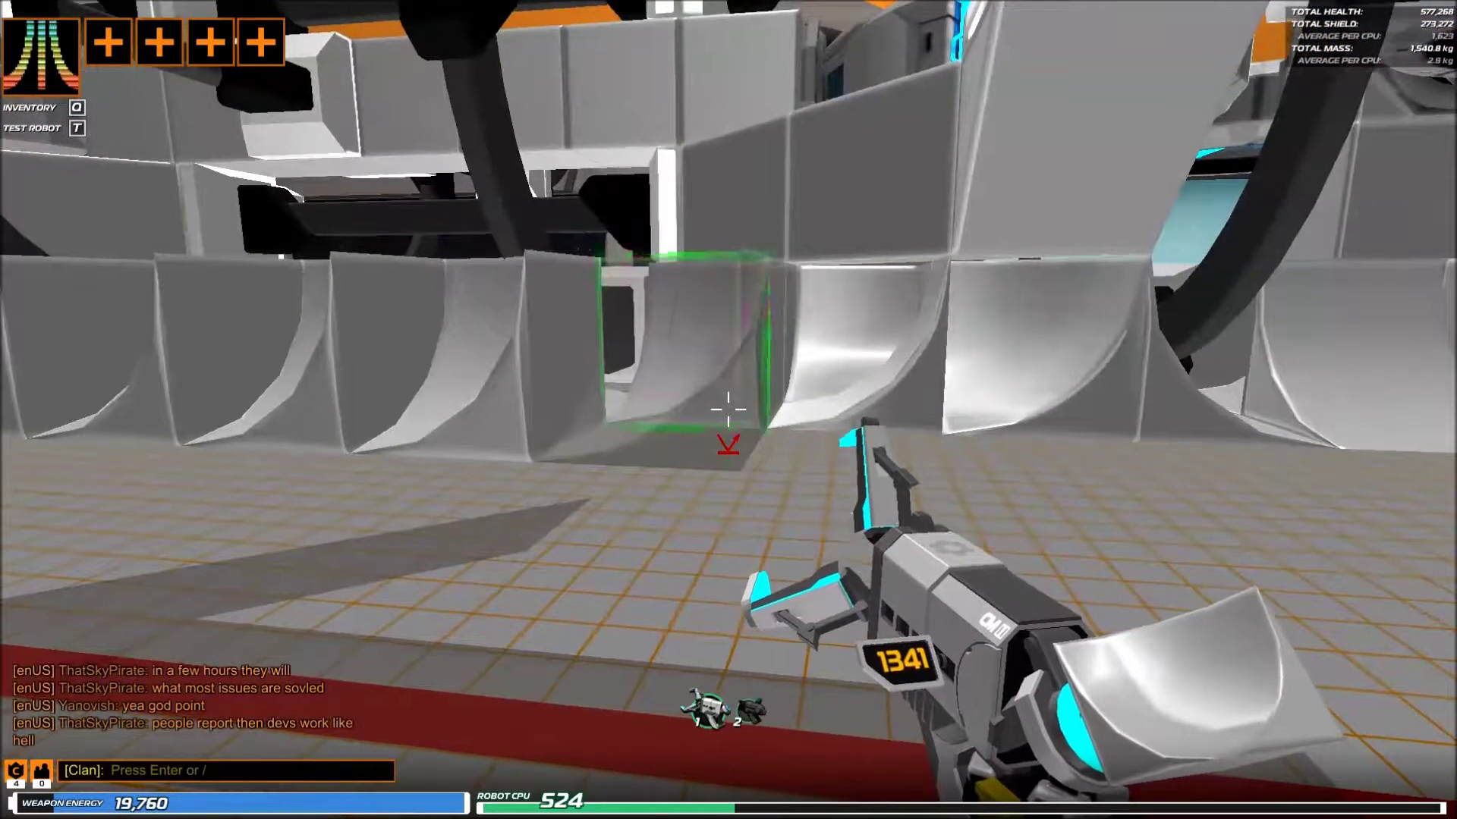
{"action": "left_click", "coordinate": [729, 410]}
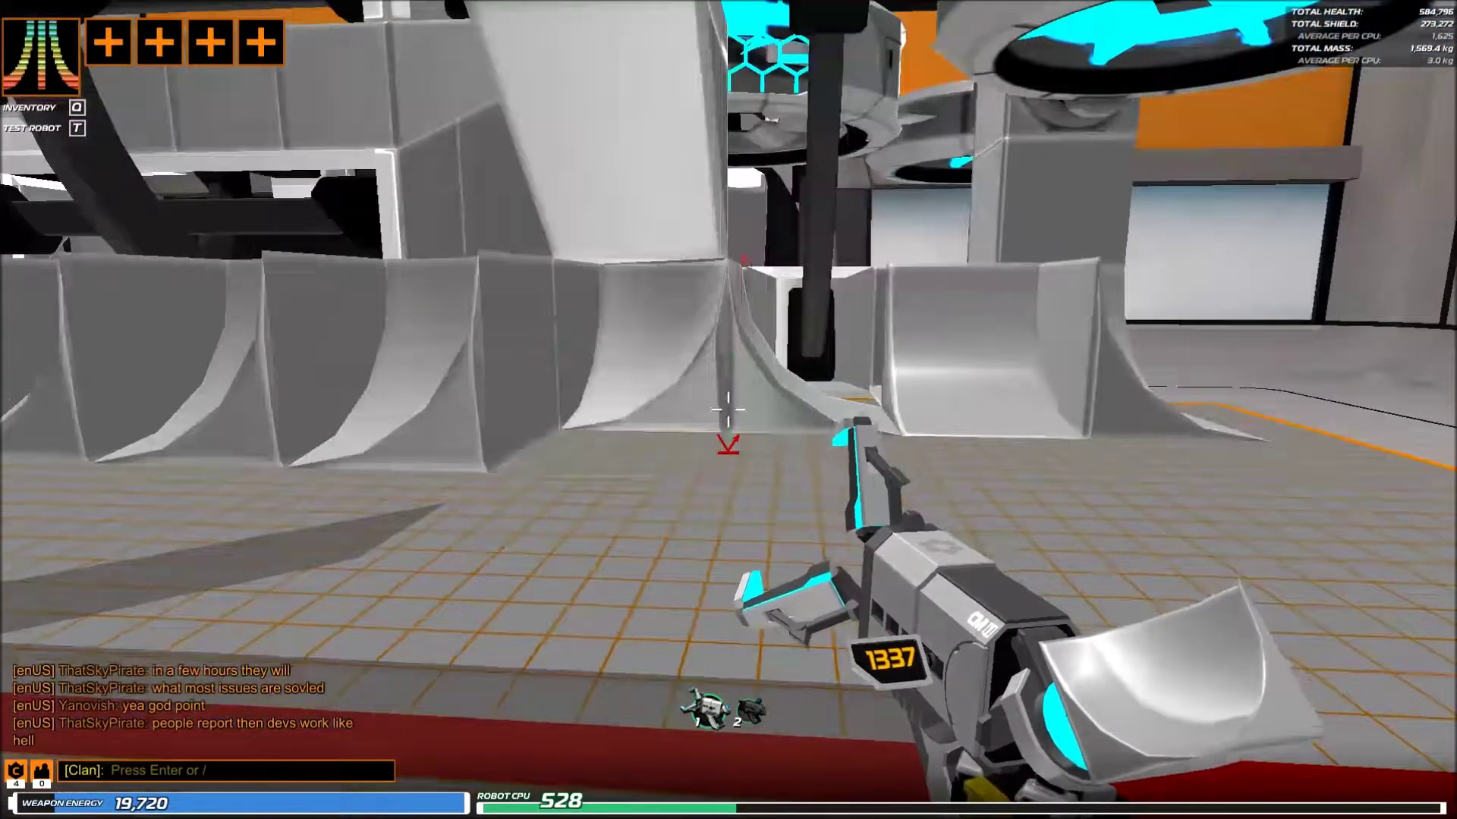
{"action": "left_click", "coordinate": [729, 409]}
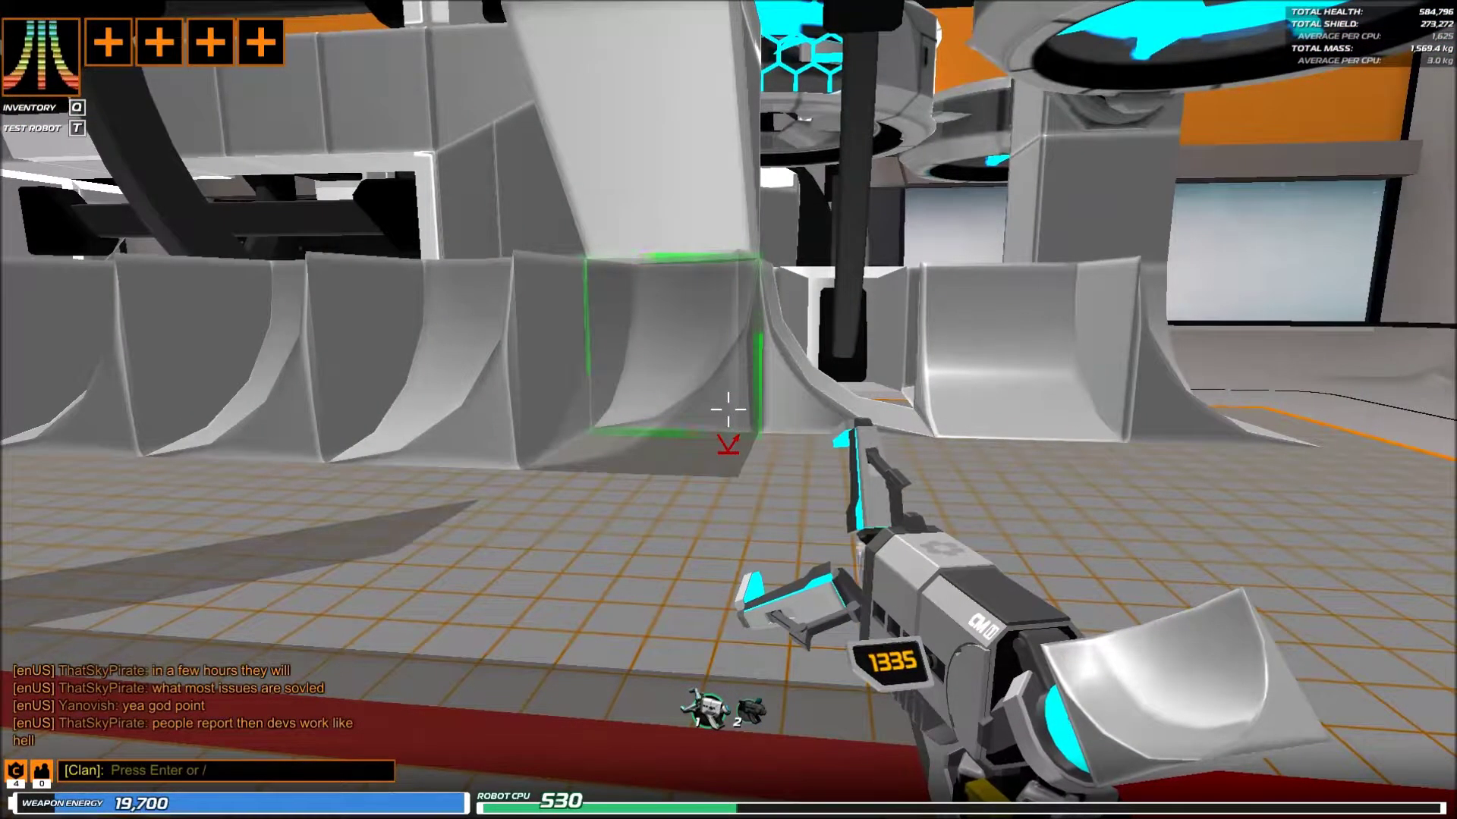
{"action": "left_click", "coordinate": [728, 411]}
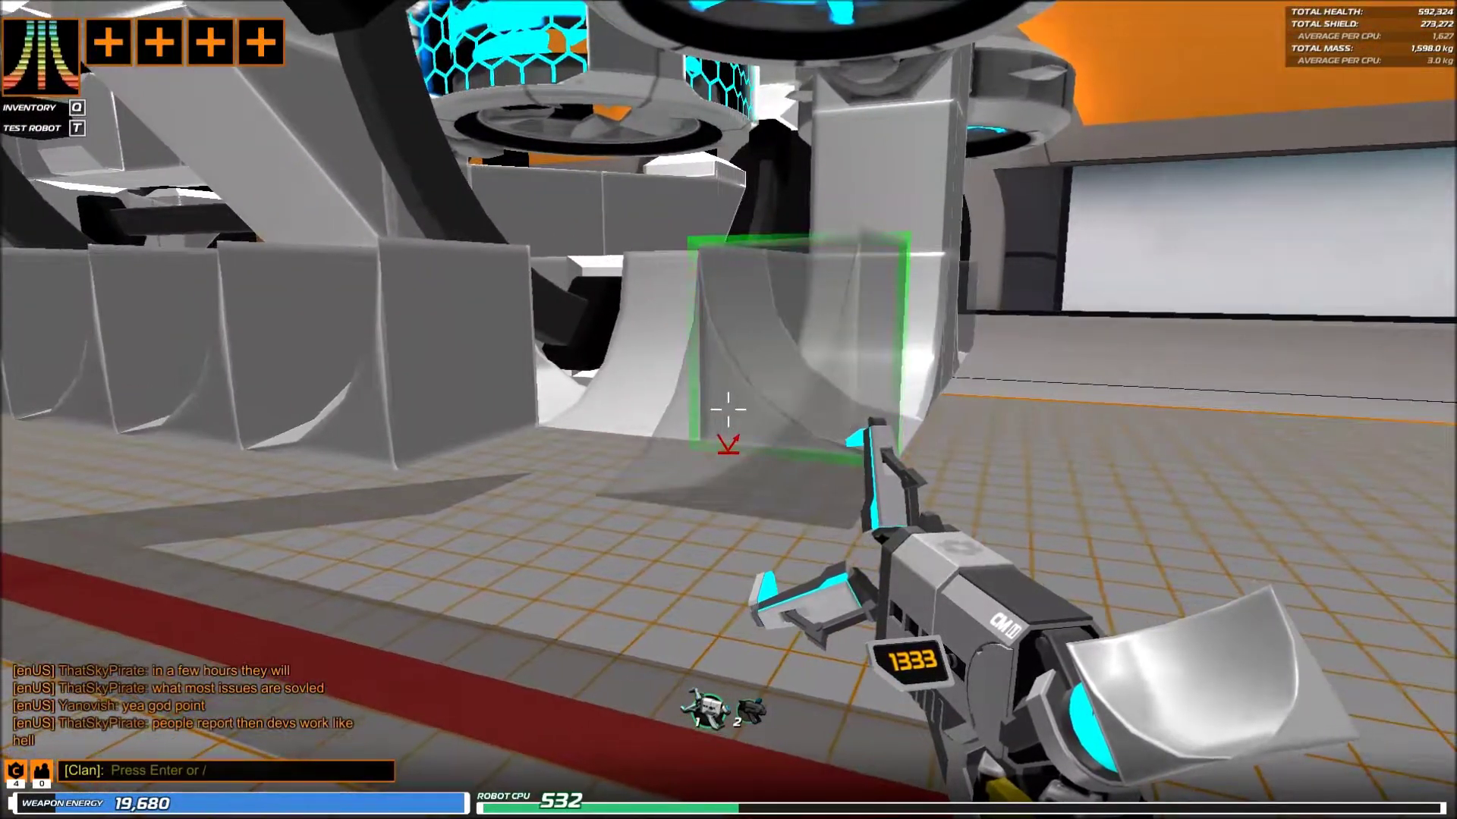
{"action": "left_click", "coordinate": [728, 410]}
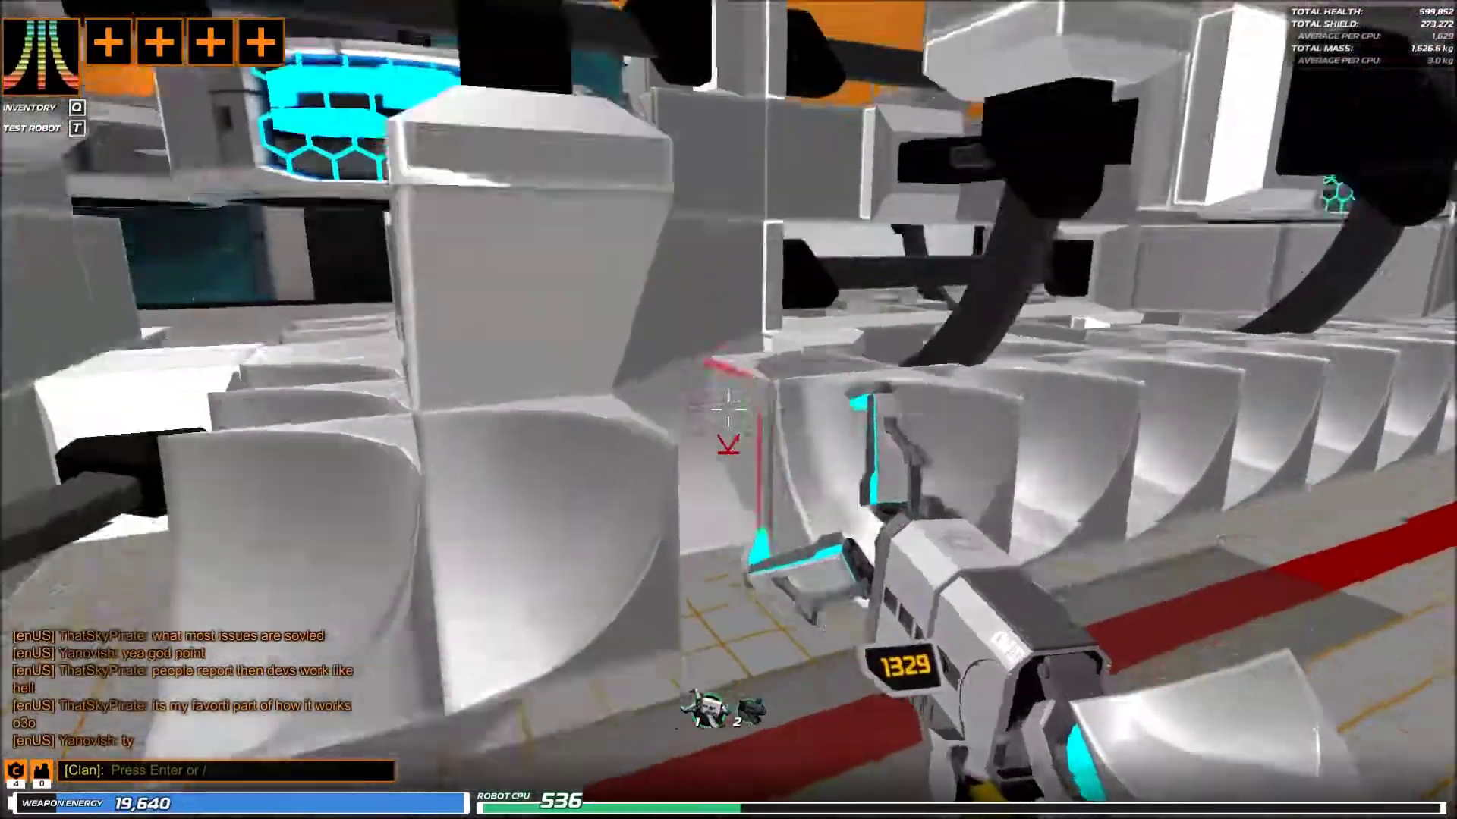
{"action": "middle_click", "coordinate": [728, 411]}
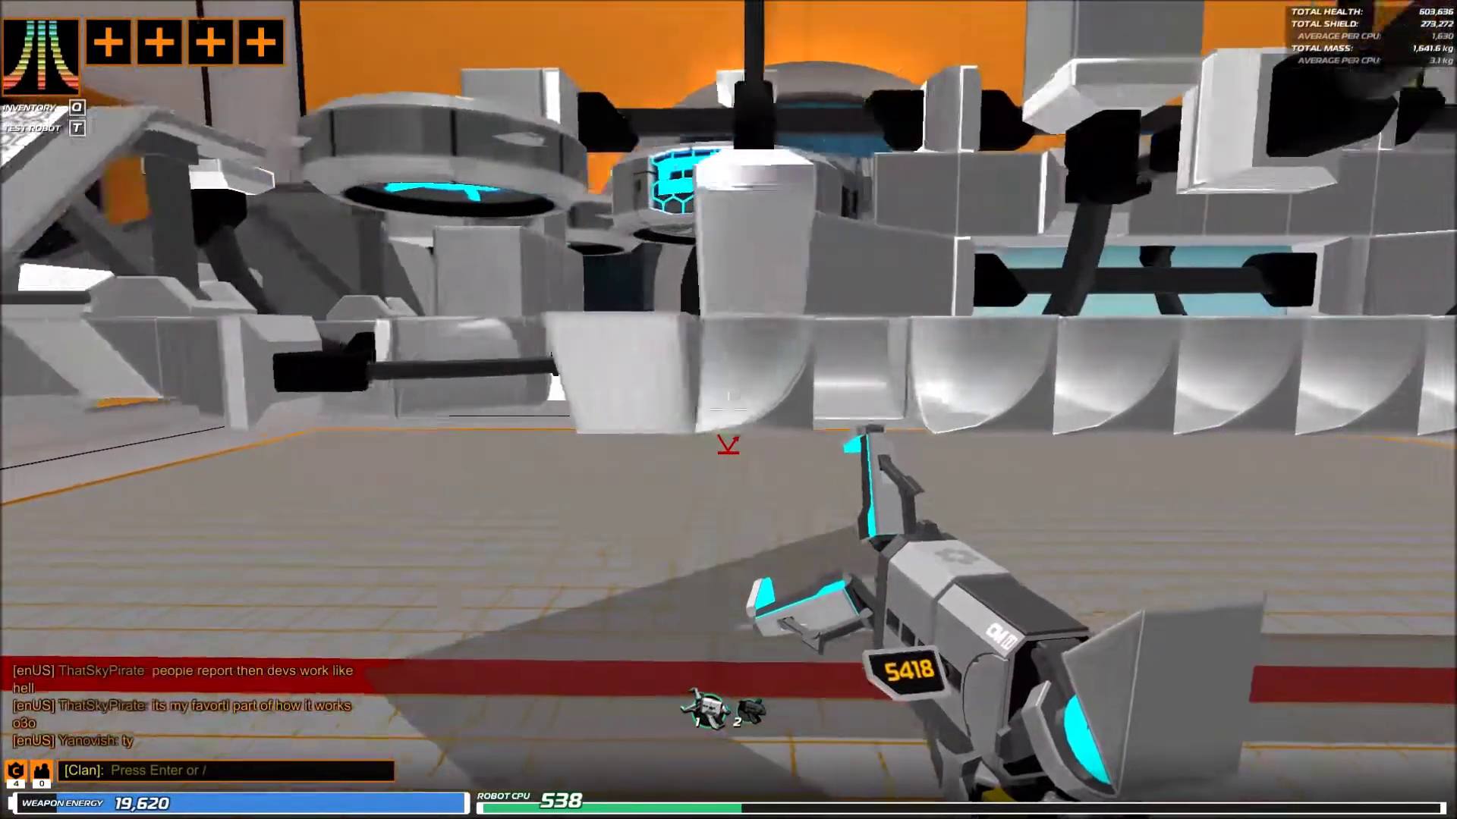
- Place wedge blocks, plus one curved block, along the side skirt toward the front
{"action": "left_click", "coordinate": [729, 410]}
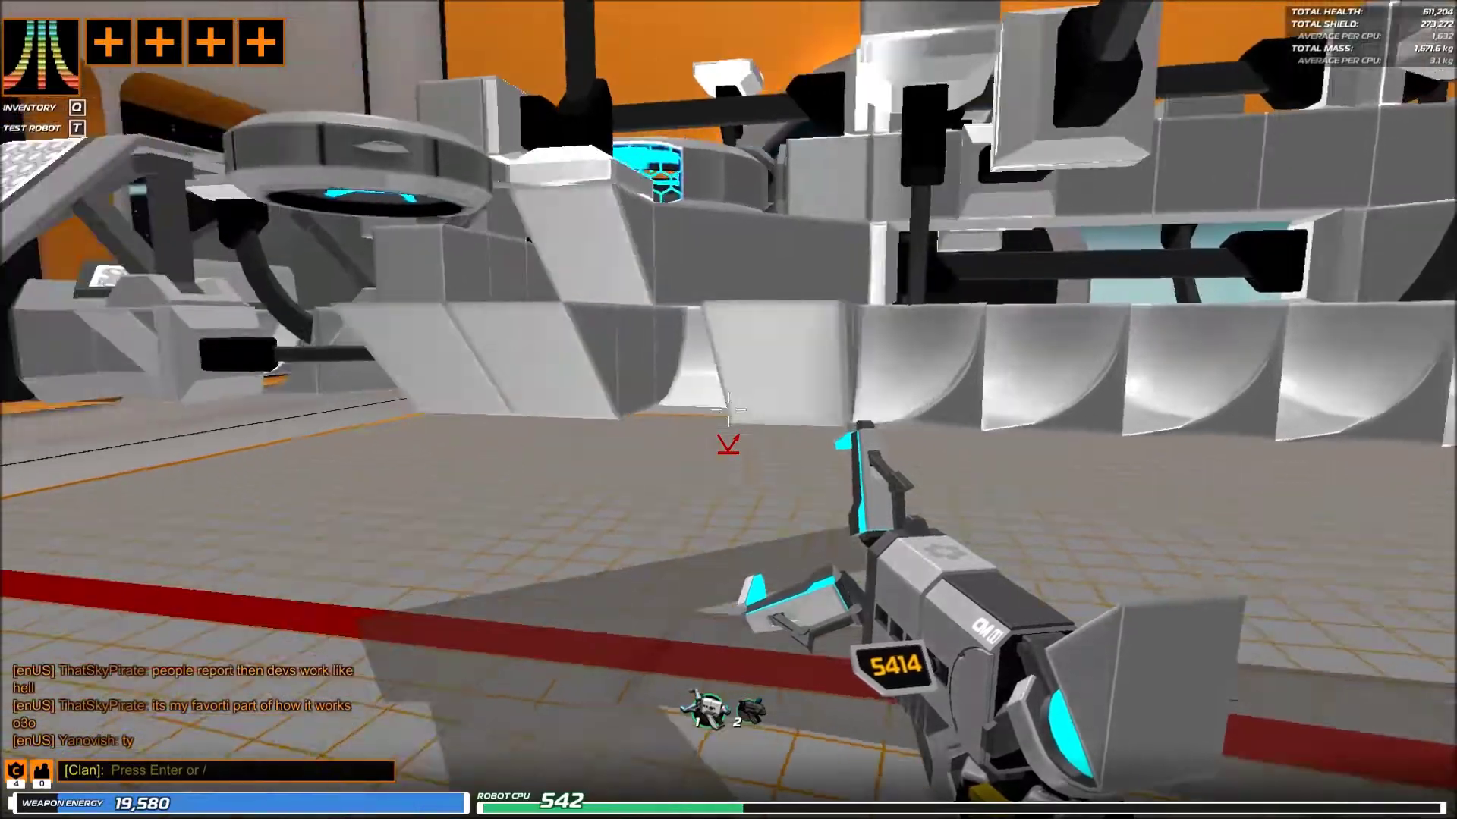
{"action": "middle_click", "coordinate": [728, 410]}
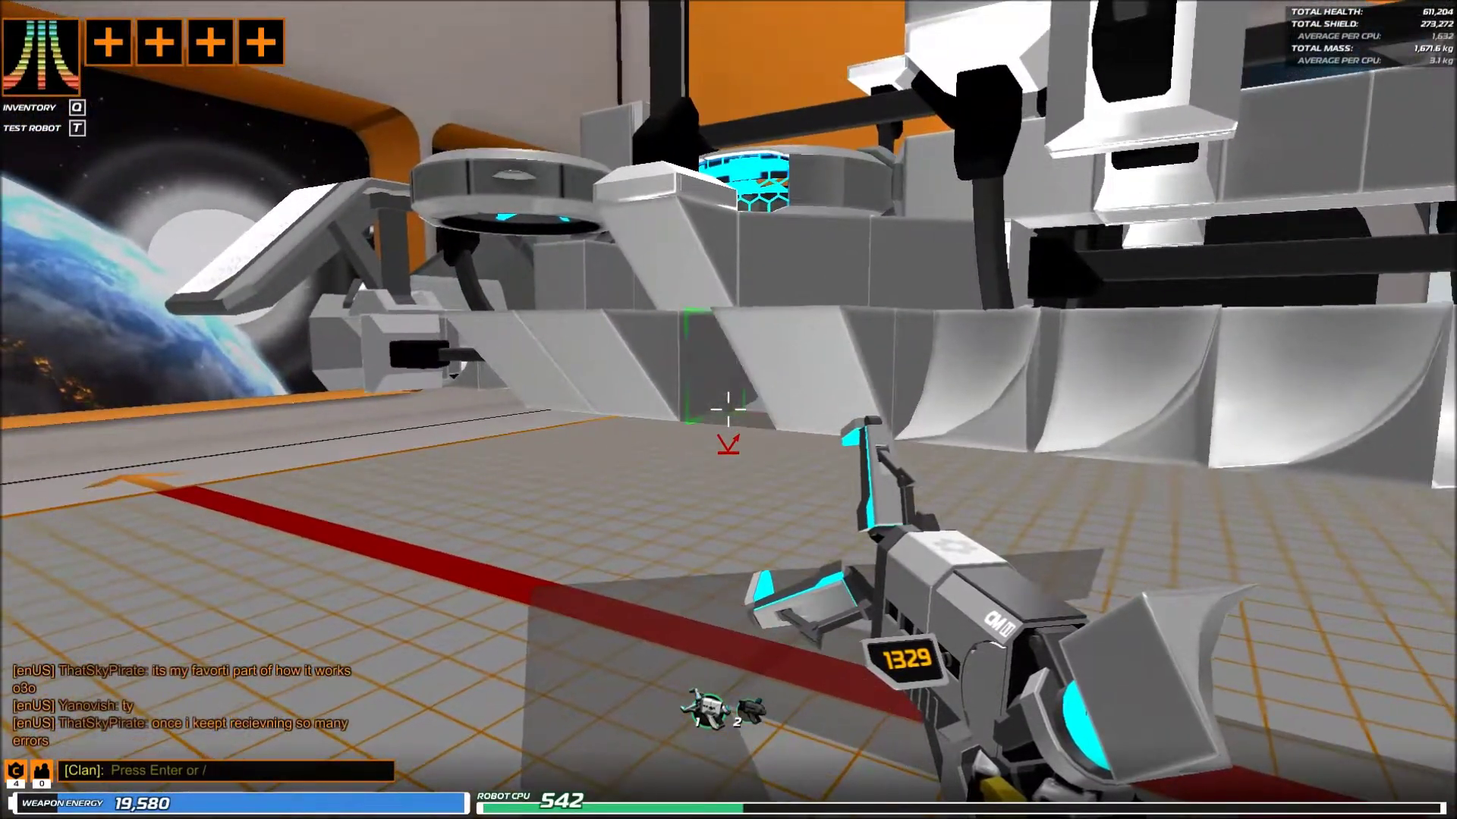
{"action": "left_click", "coordinate": [728, 409]}
{"action": "middle_click", "coordinate": [728, 410]}
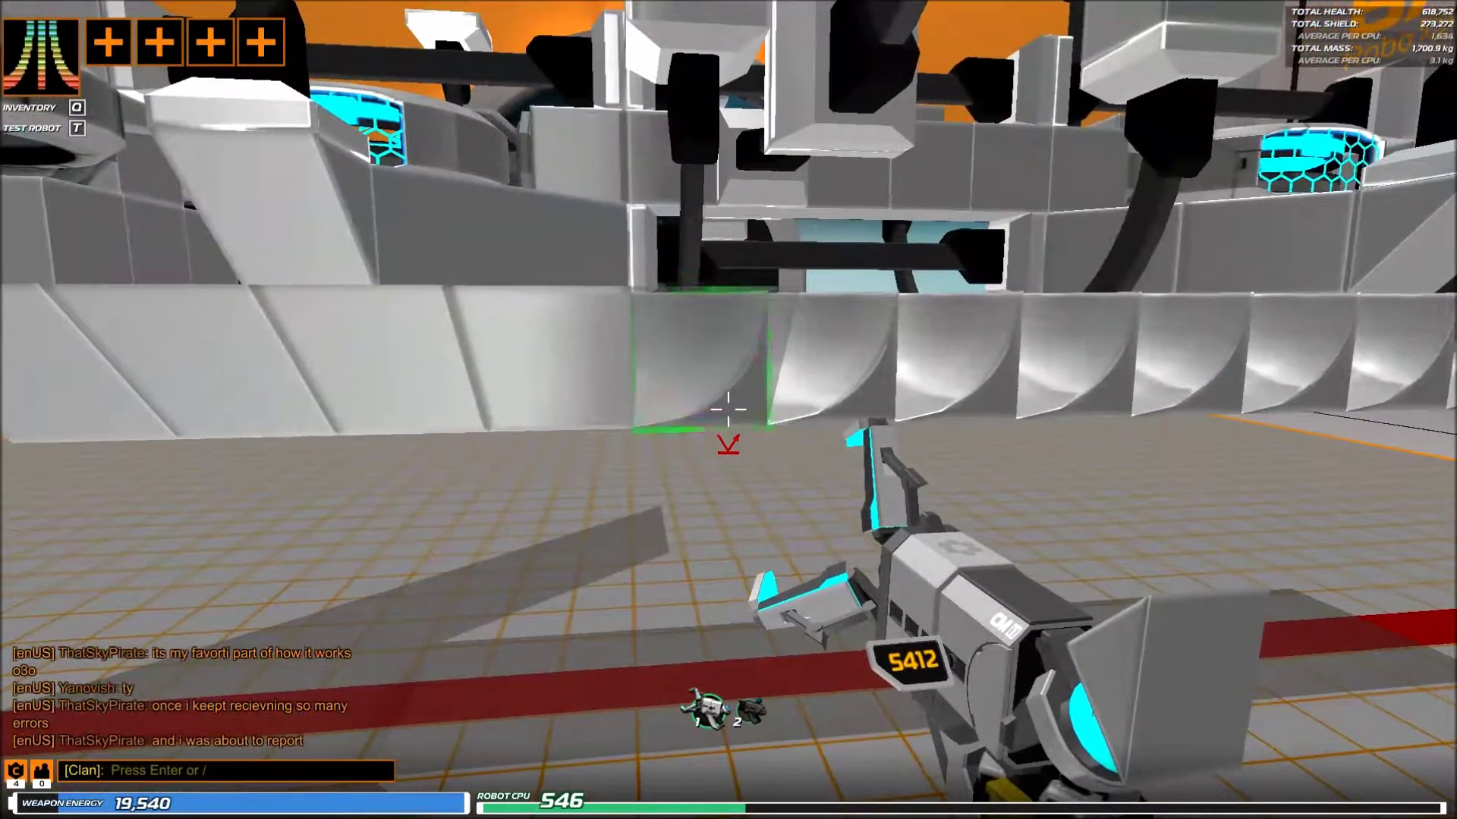
{"action": "left_click", "coordinate": [728, 410]}
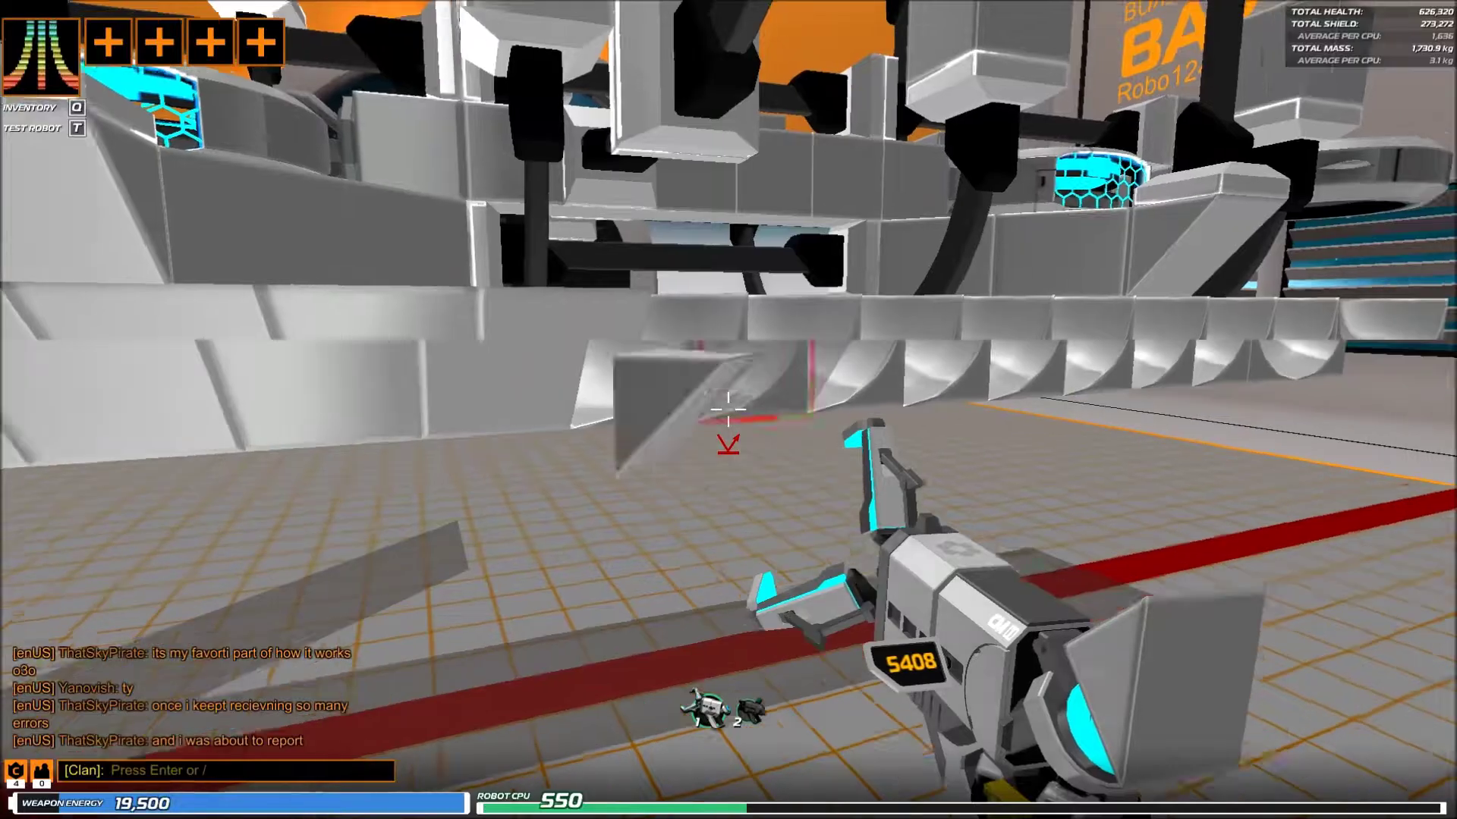
{"action": "left_click", "coordinate": [729, 409]}
{"action": "left_click", "coordinate": [728, 410]}
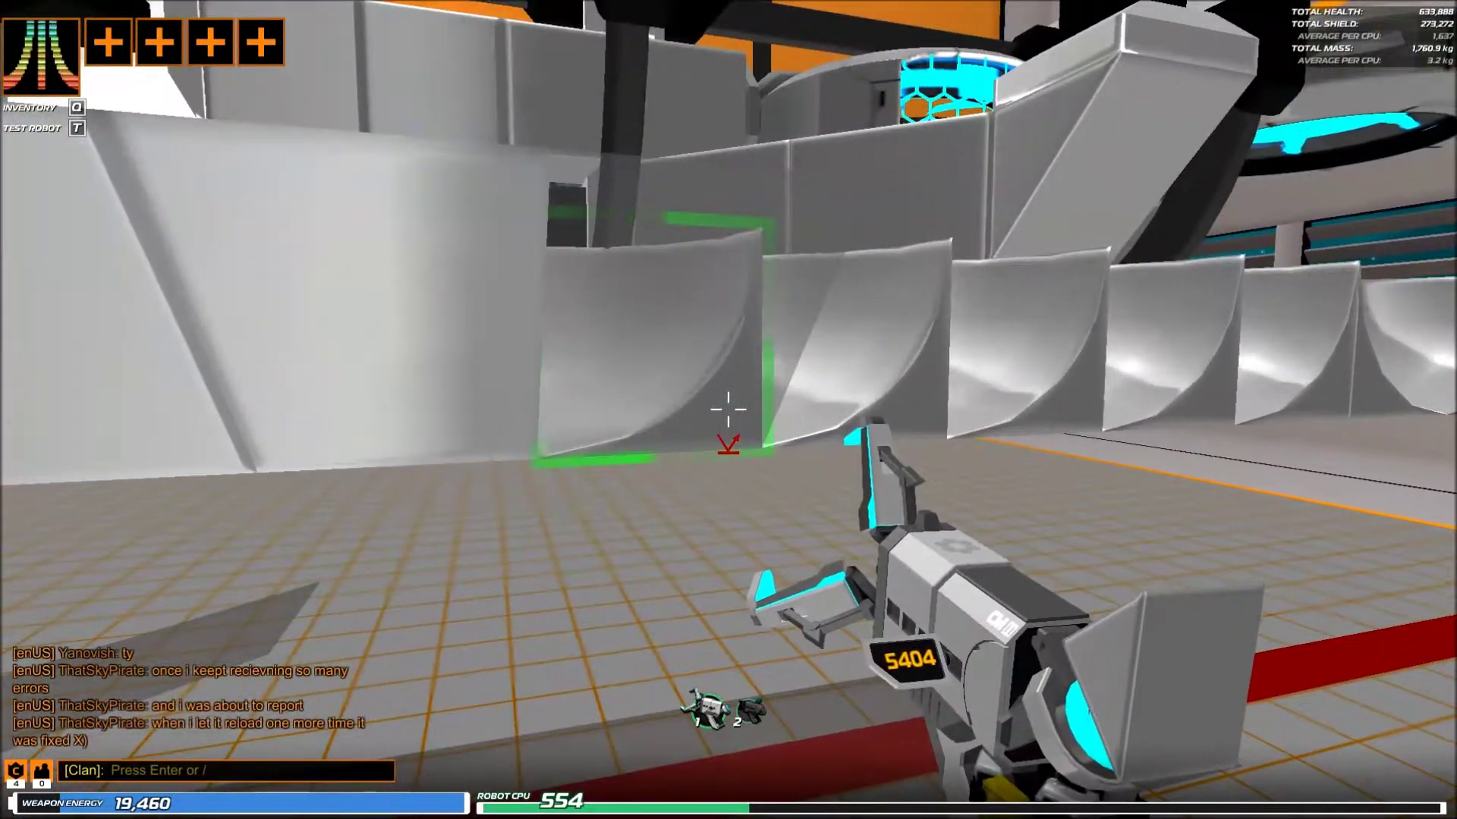
{"action": "left_click", "coordinate": [728, 410]}
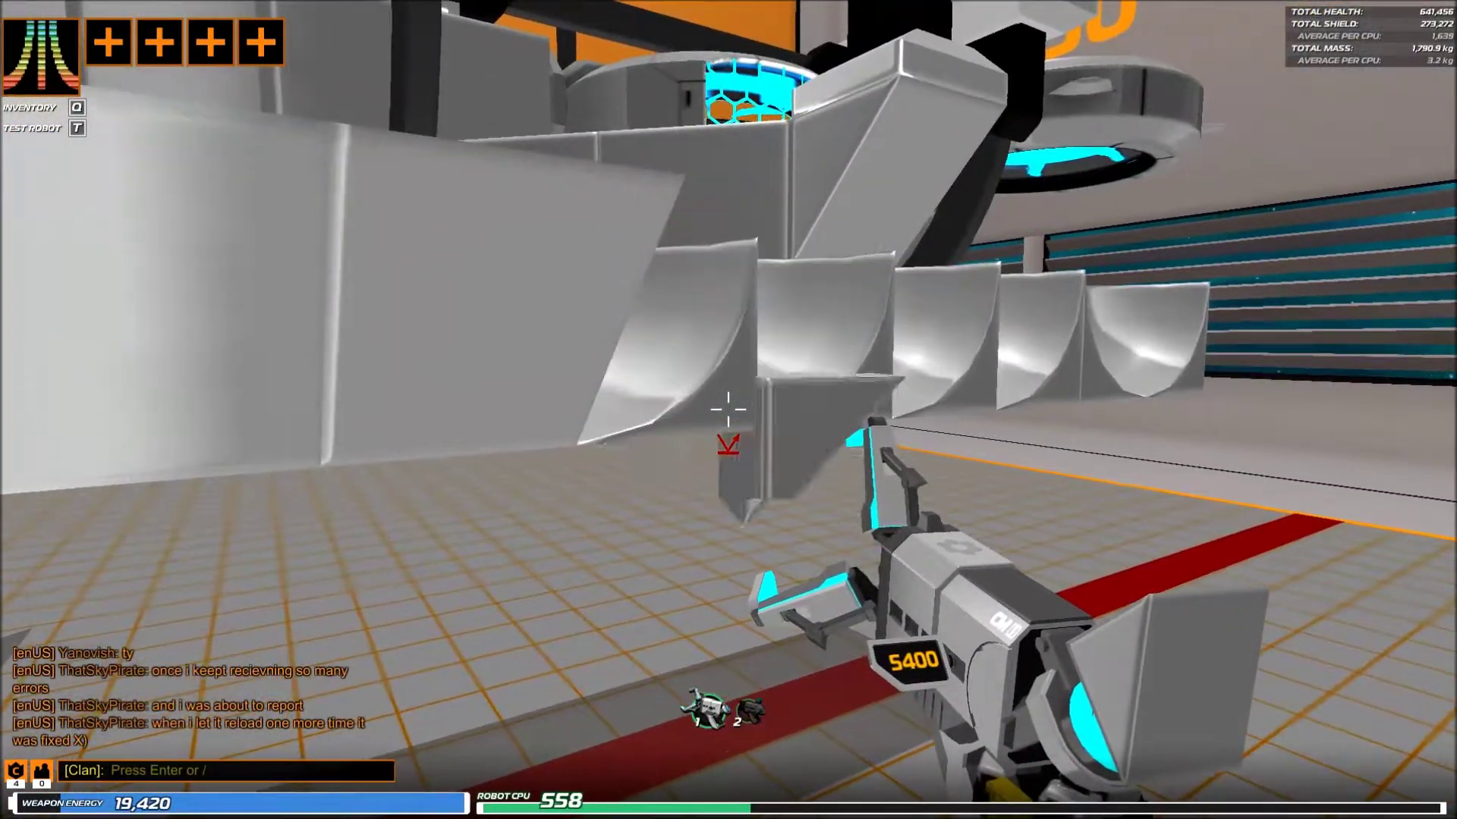
- Place a closing block at the front end of the side skirt
{"action": "key", "text": "s"}
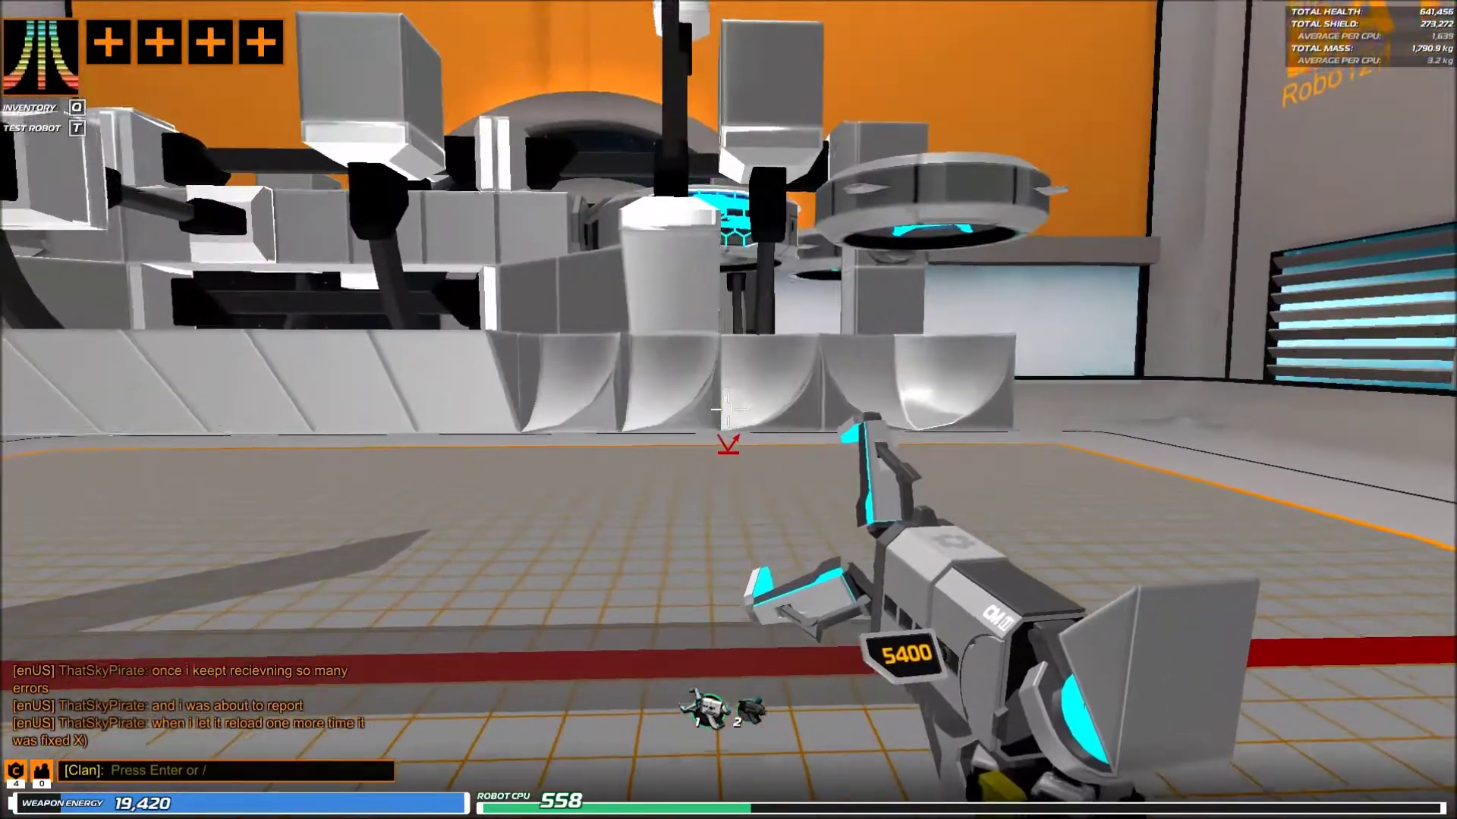
{"action": "key", "text": "w"}
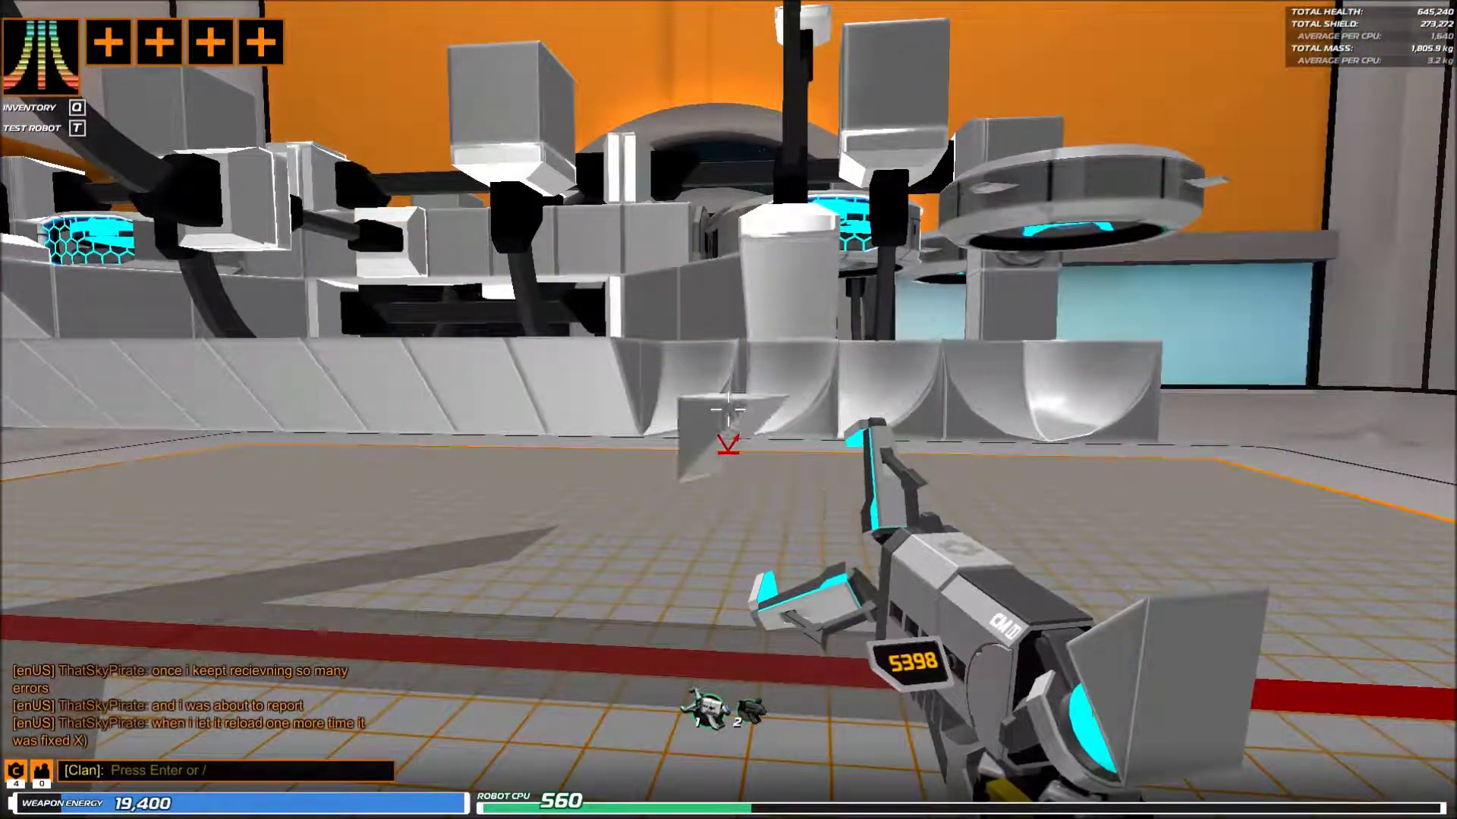
{"action": "left_click", "coordinate": [729, 410]}
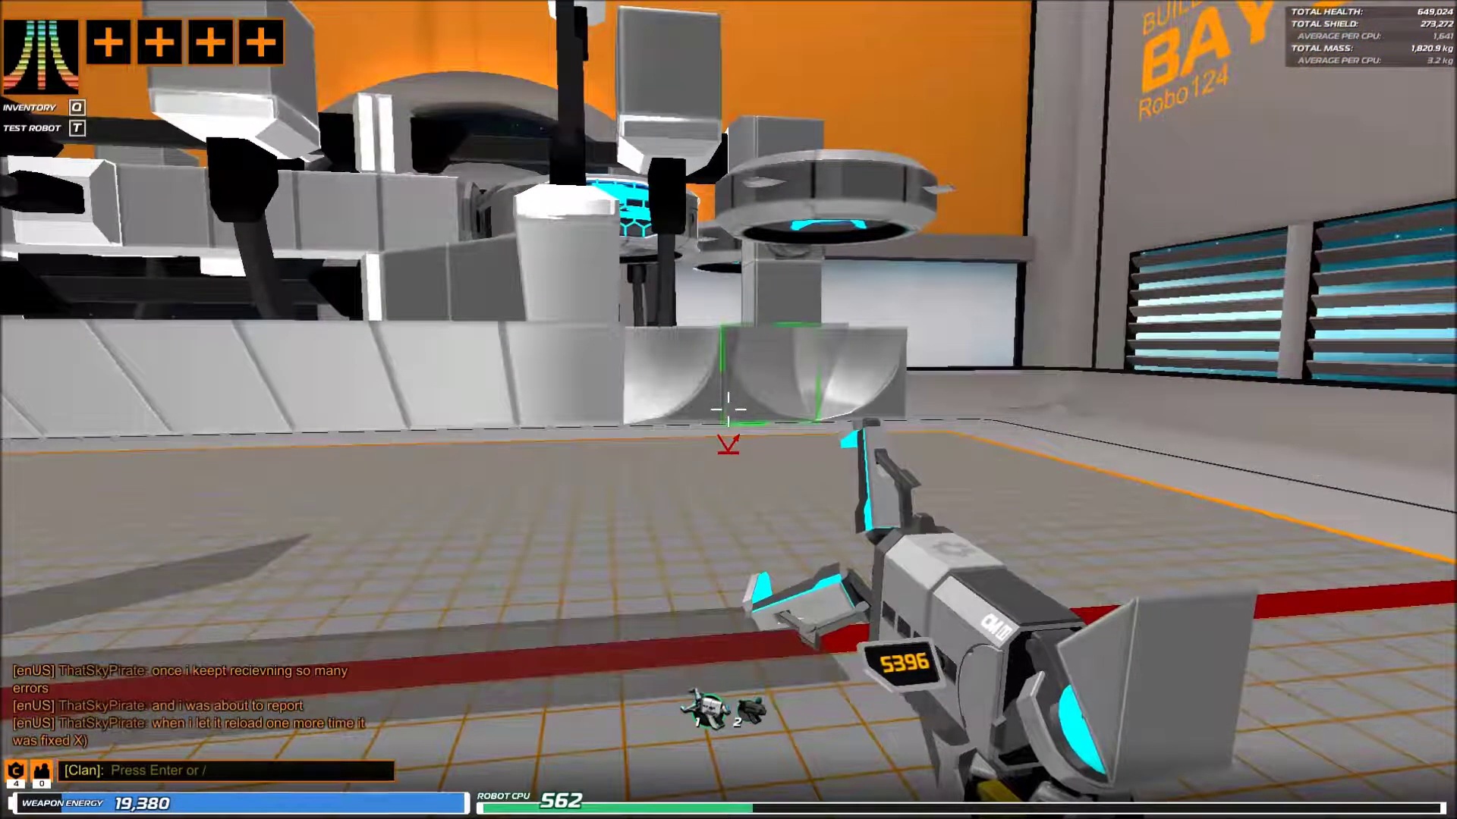
{"action": "key", "text": "d"}
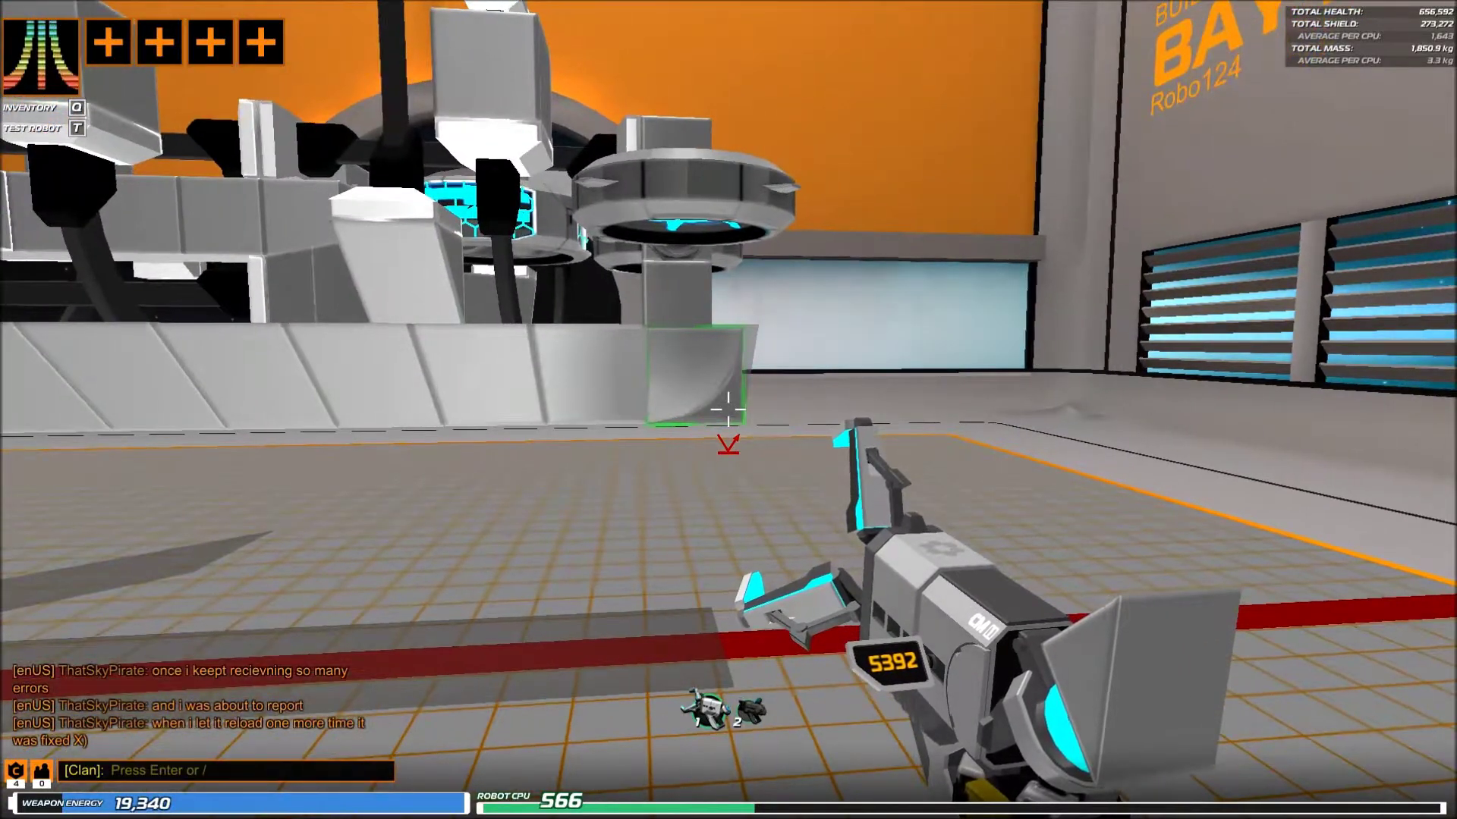
{"action": "key", "text": "d"}
- Fill a gap beside a front hover engine with a block
{"action": "key", "text": "w"}
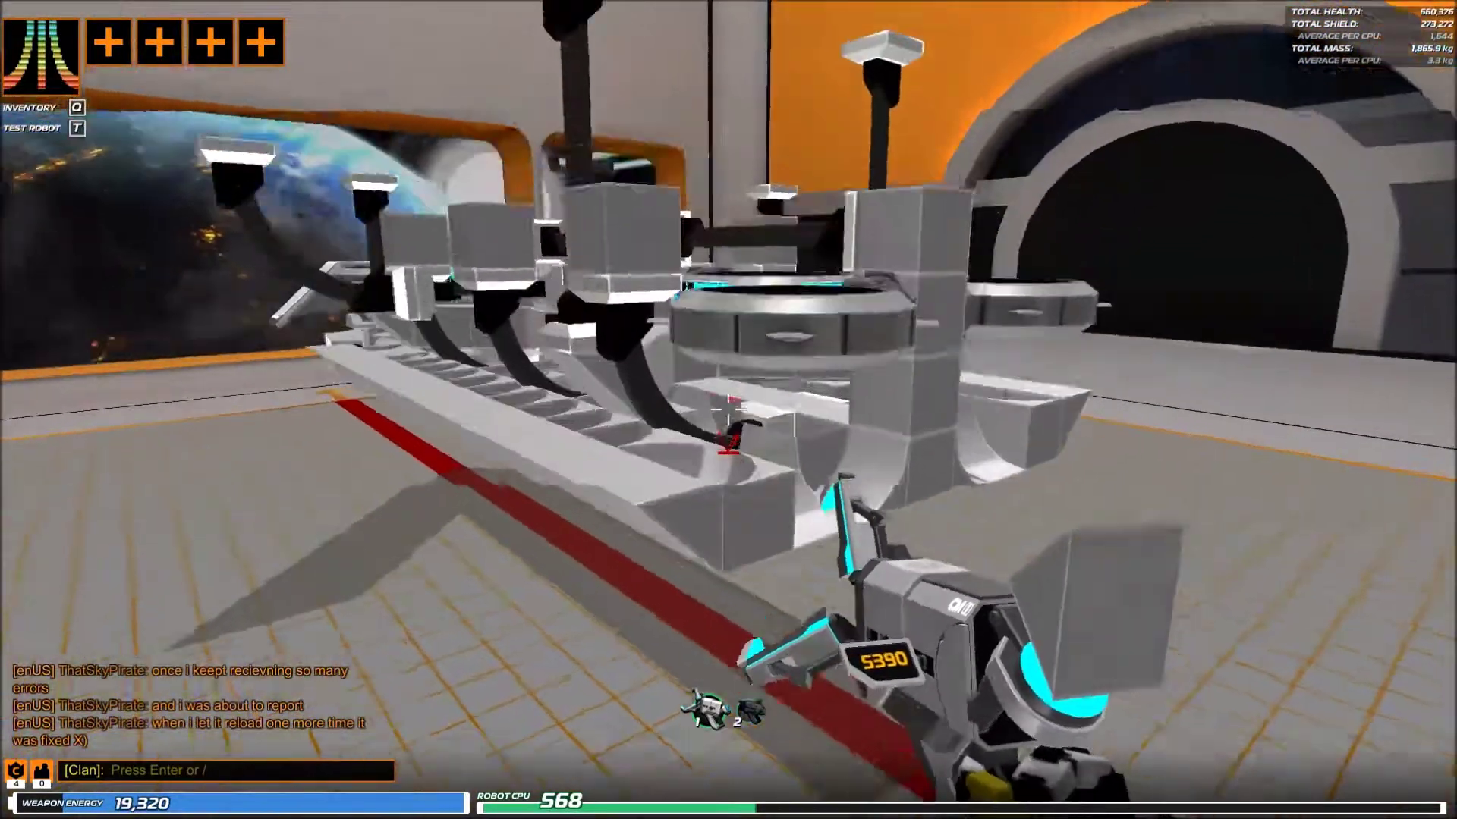
{"action": "key", "text": "w"}
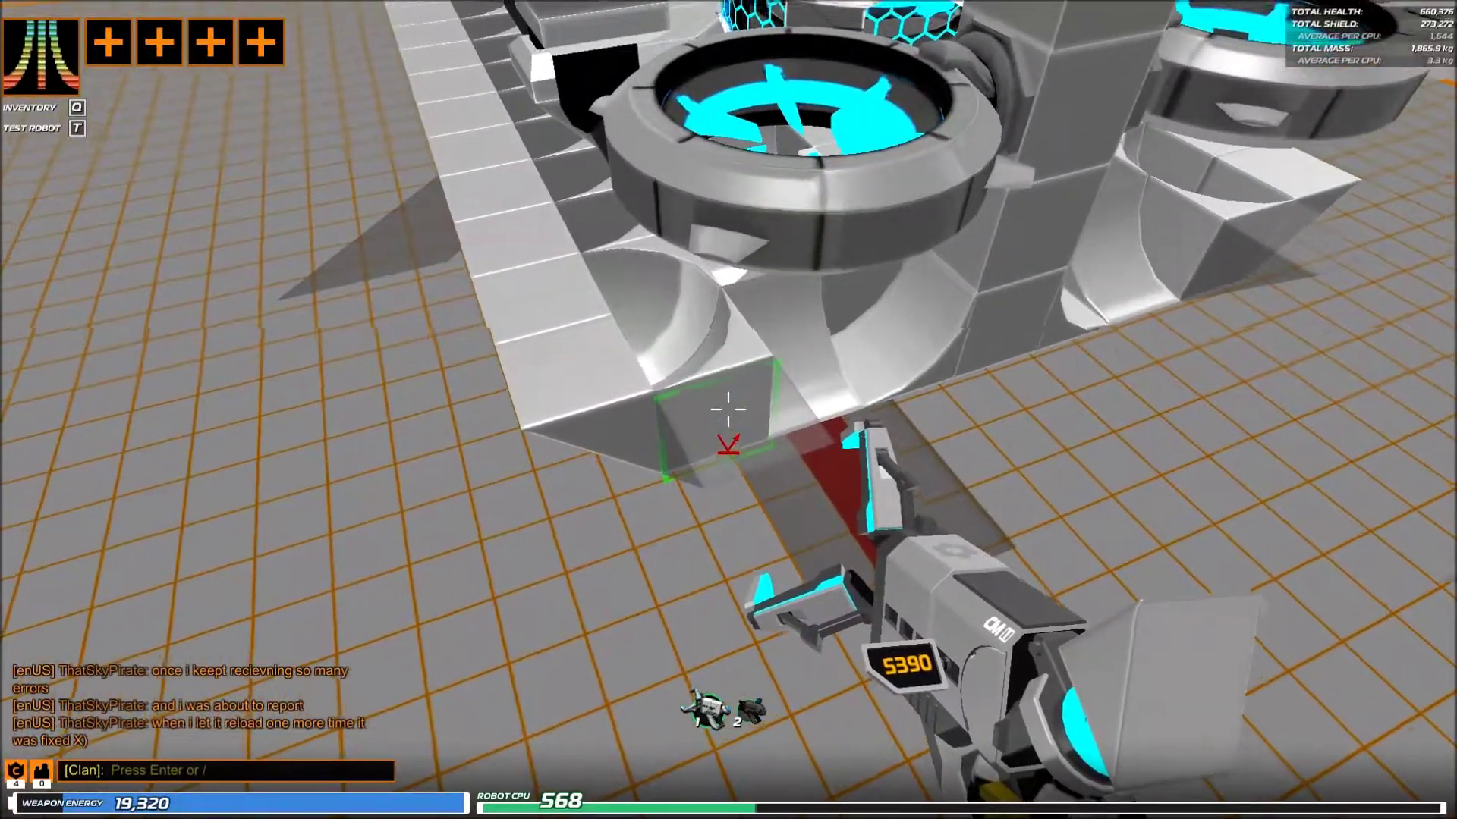
{"action": "left_click", "coordinate": [728, 408]}
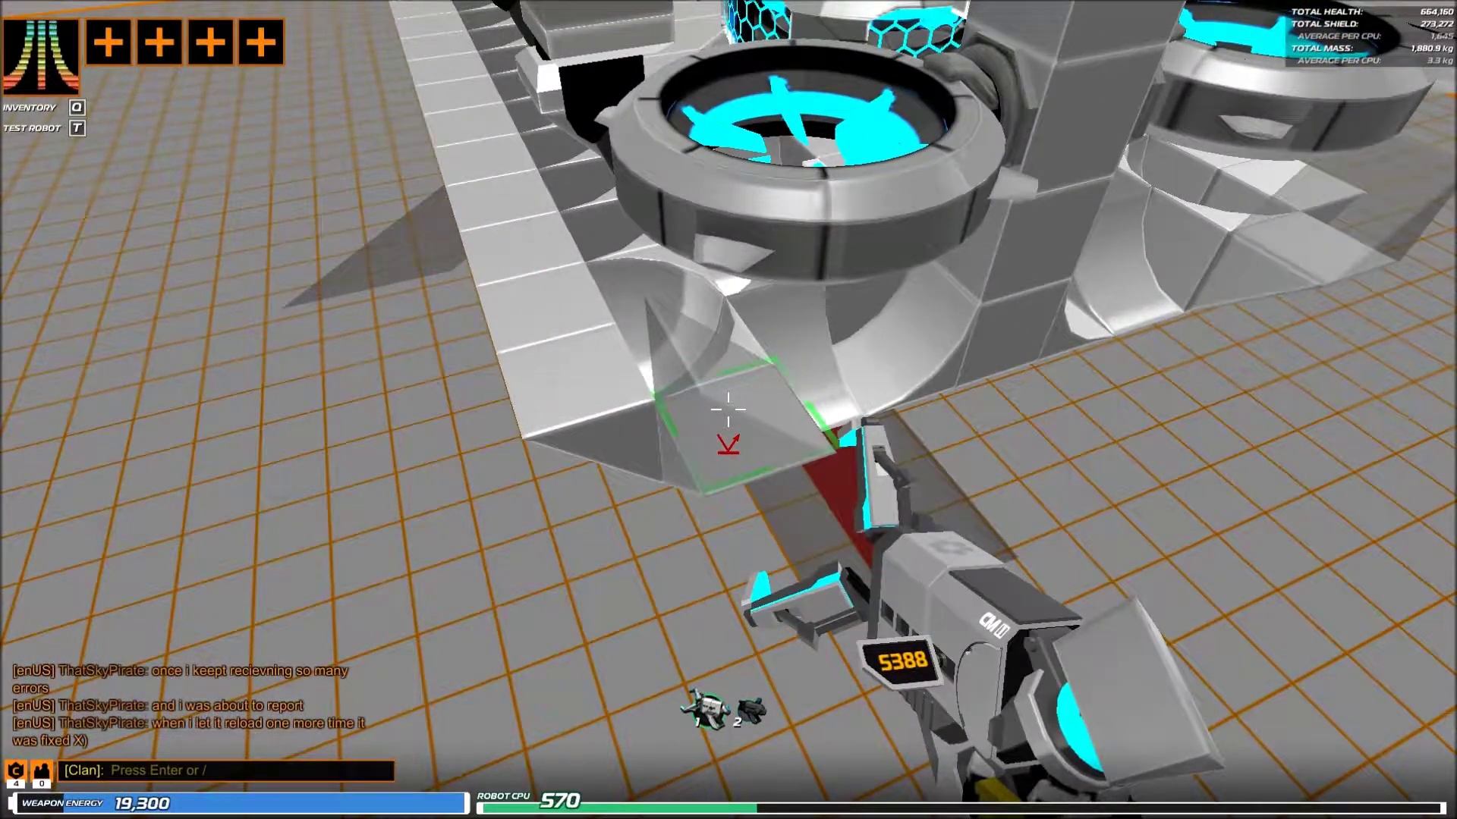
- Survey the robot's side and select the part in hotbar slot 5
{"action": "key", "text": "s"}
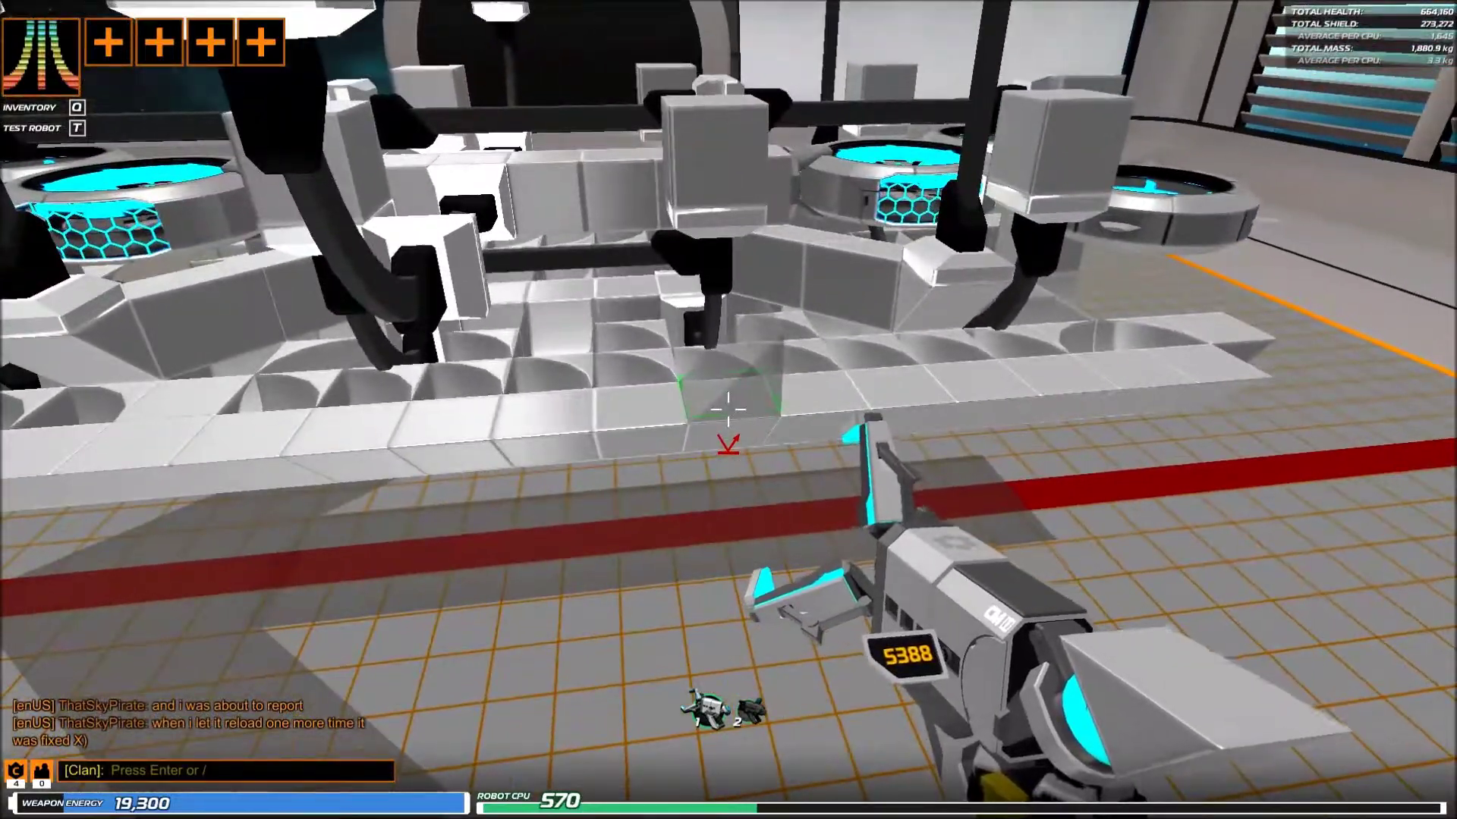
{"action": "key", "text": "d"}
{"action": "key", "text": "w"}
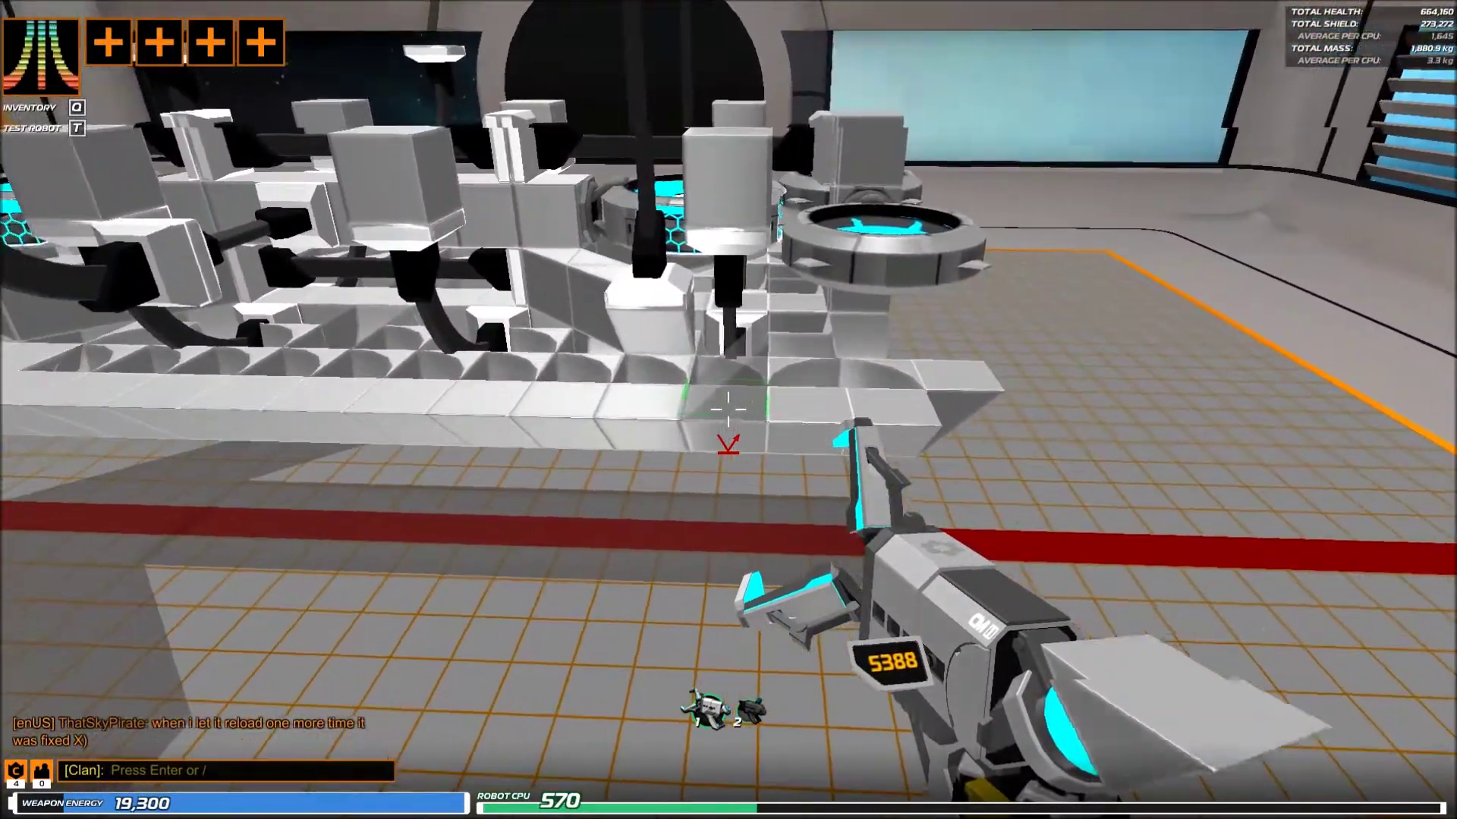
{"action": "key", "text": "w"}
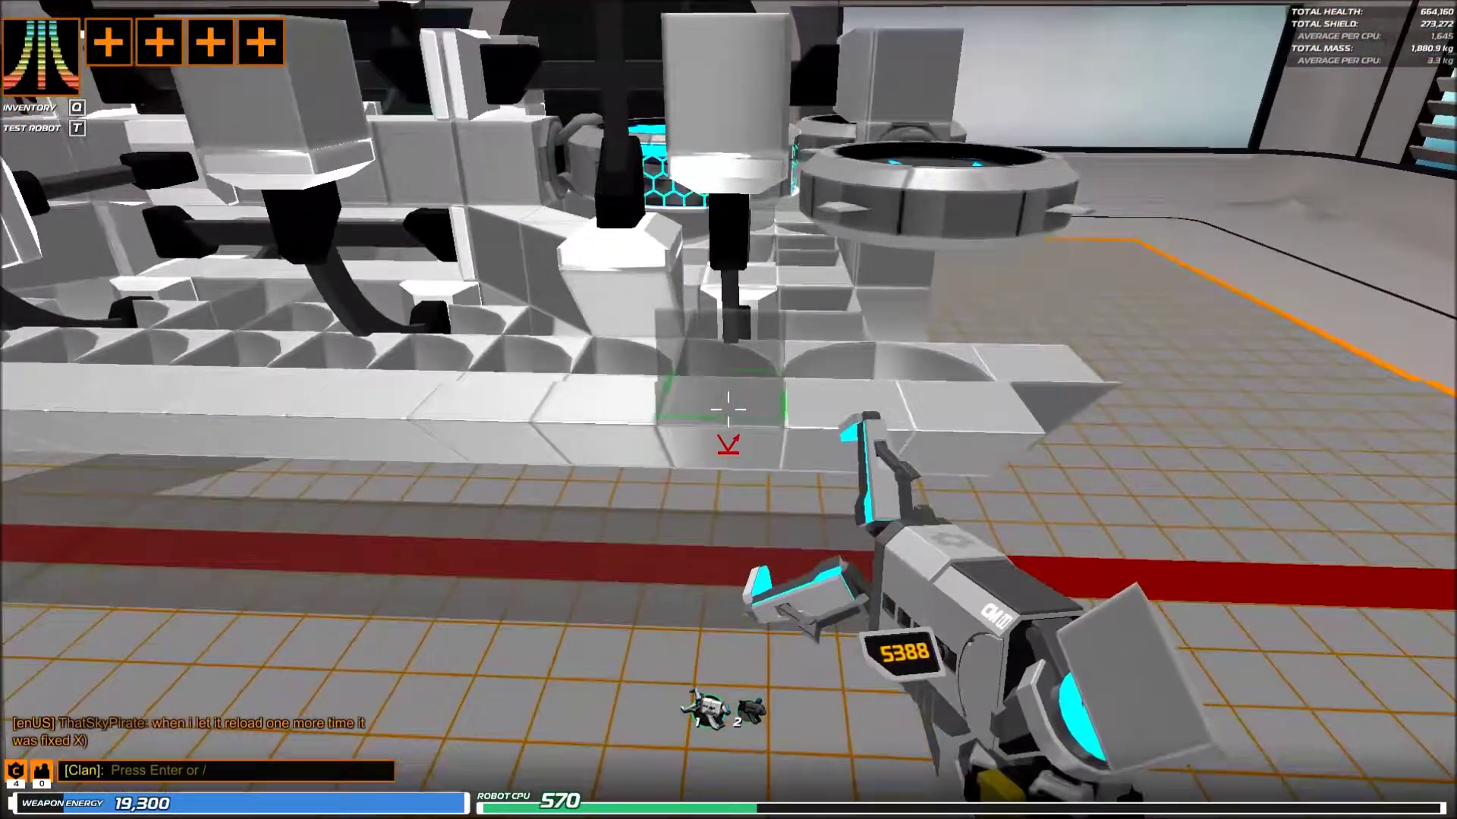
{"action": "key", "text": "d"}
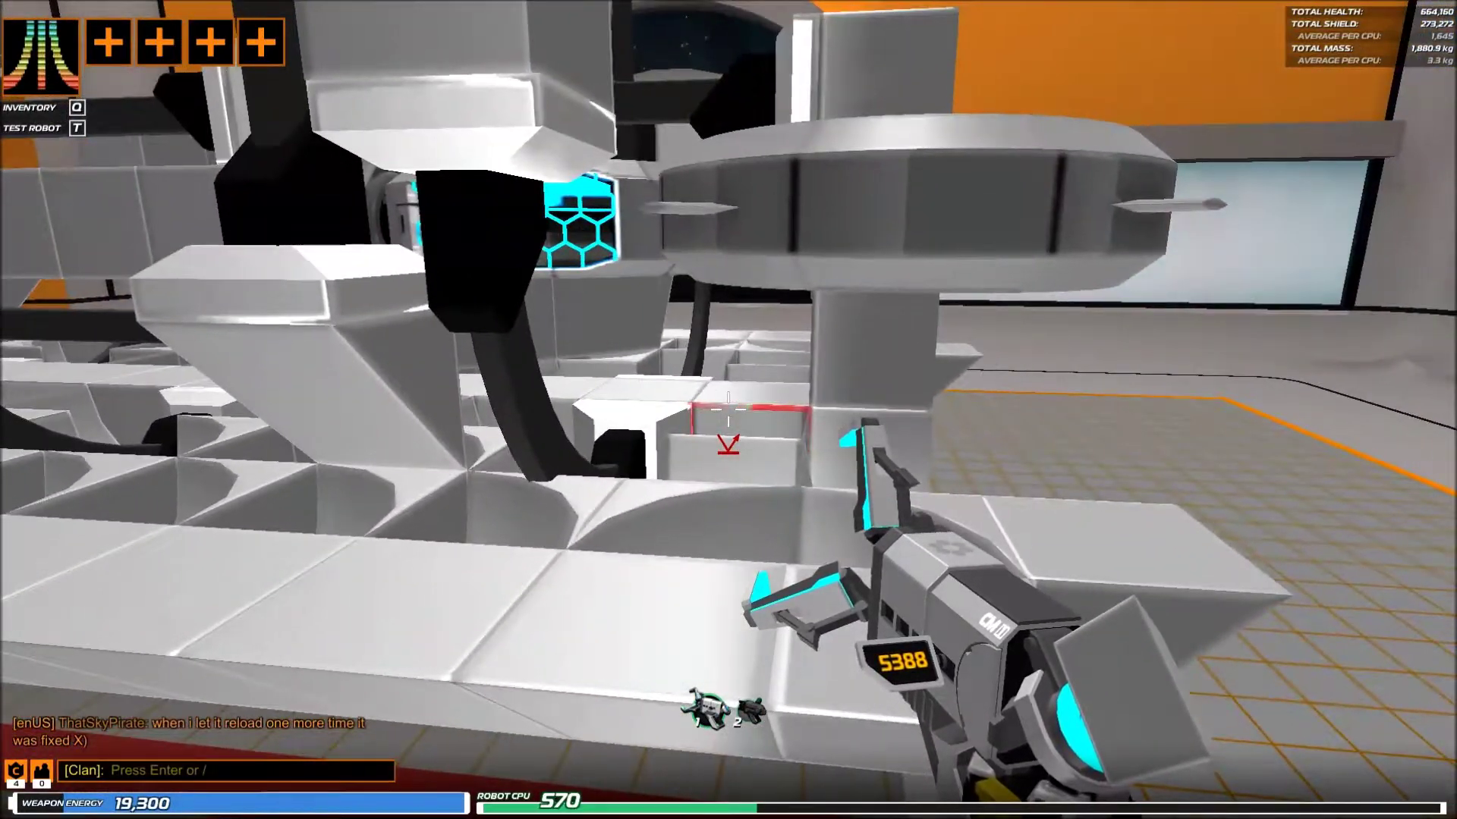
{"action": "key", "text": "d"}
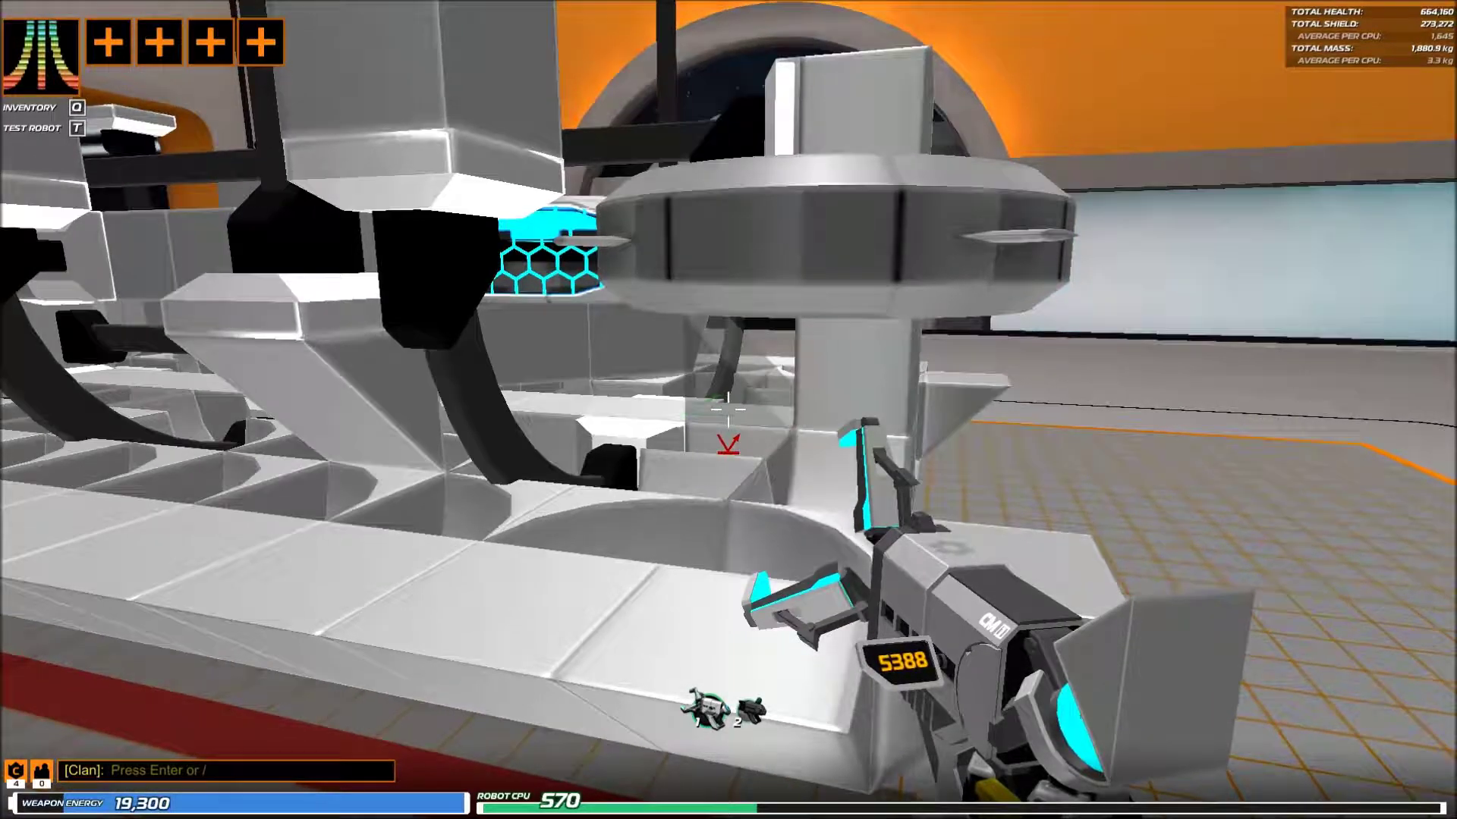
{"action": "key", "text": "s"}
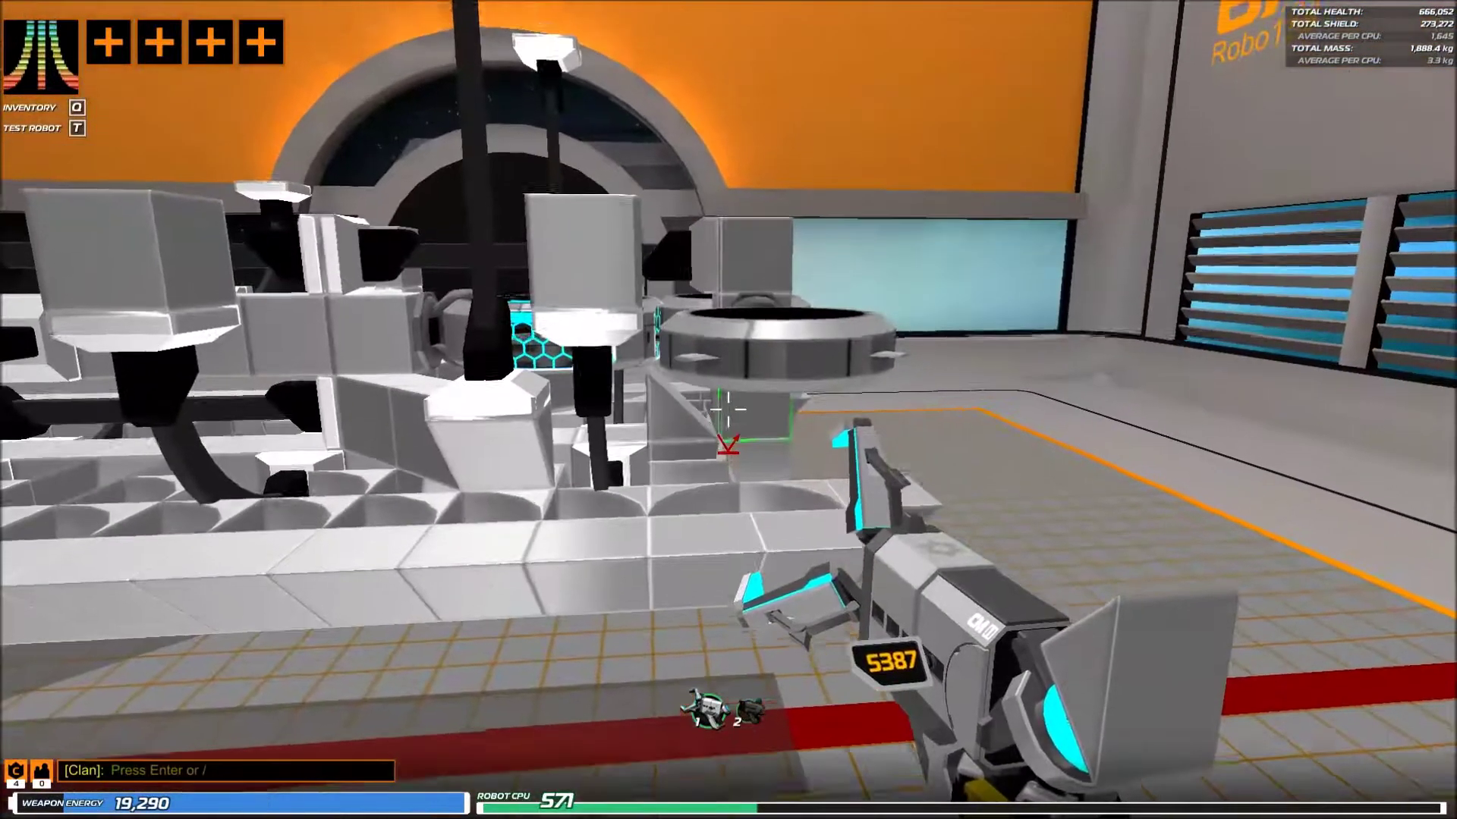
{"action": "key", "text": "5"}
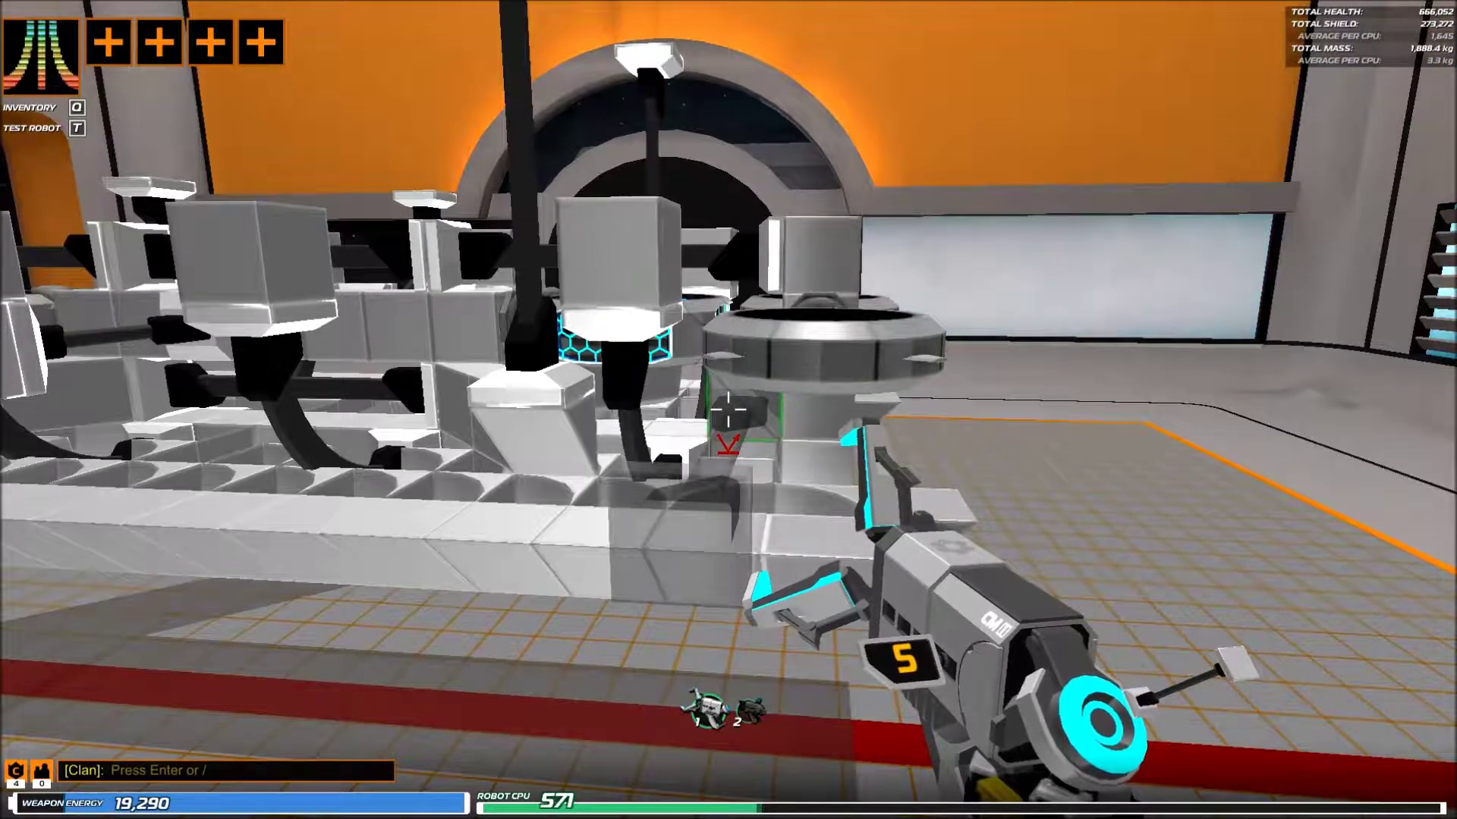
- Delete a block at the hover frame's end and select the thruster in slot 0
{"action": "key", "text": "a"}
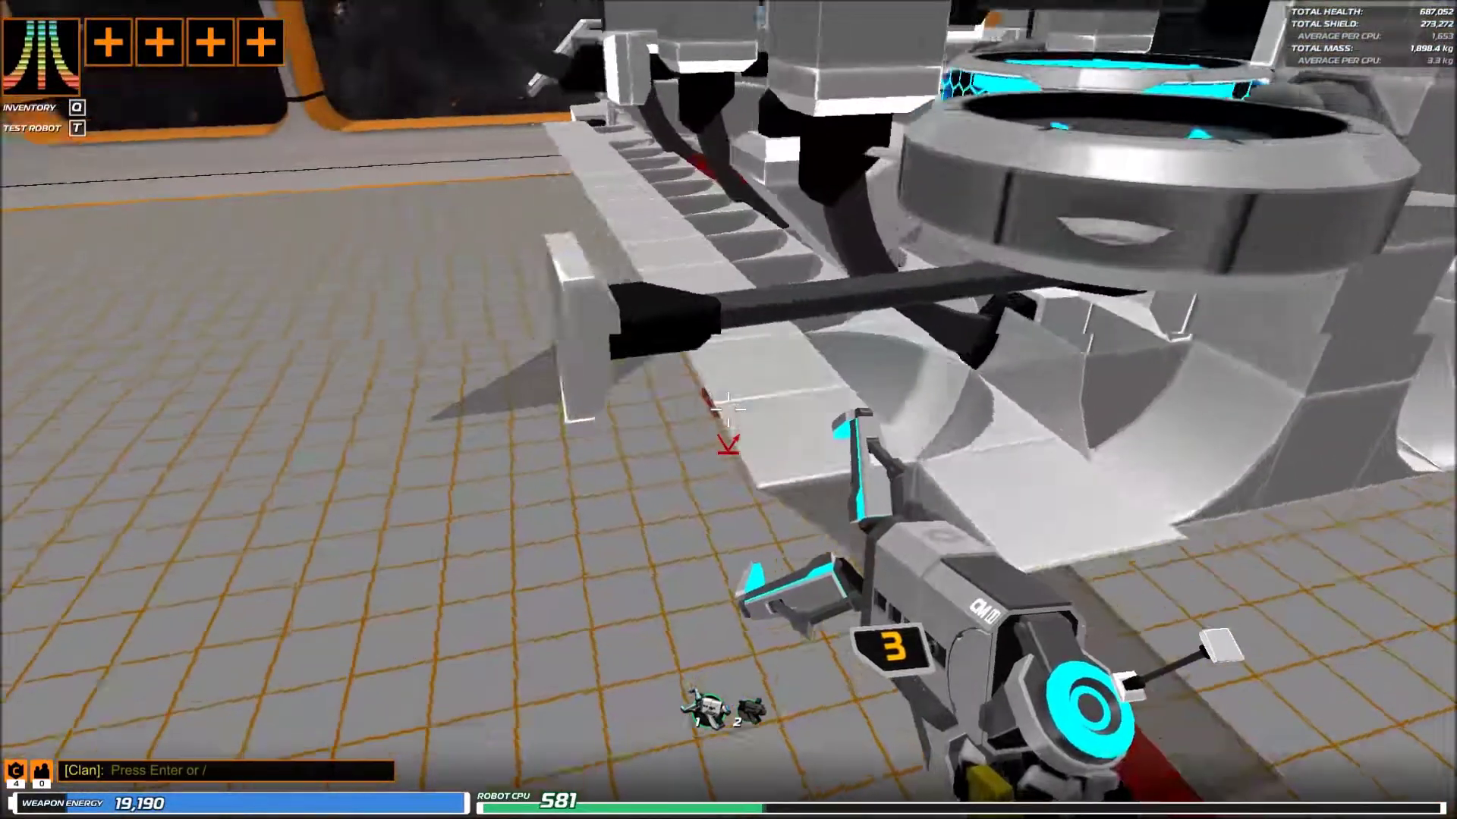
{"action": "key", "text": "s"}
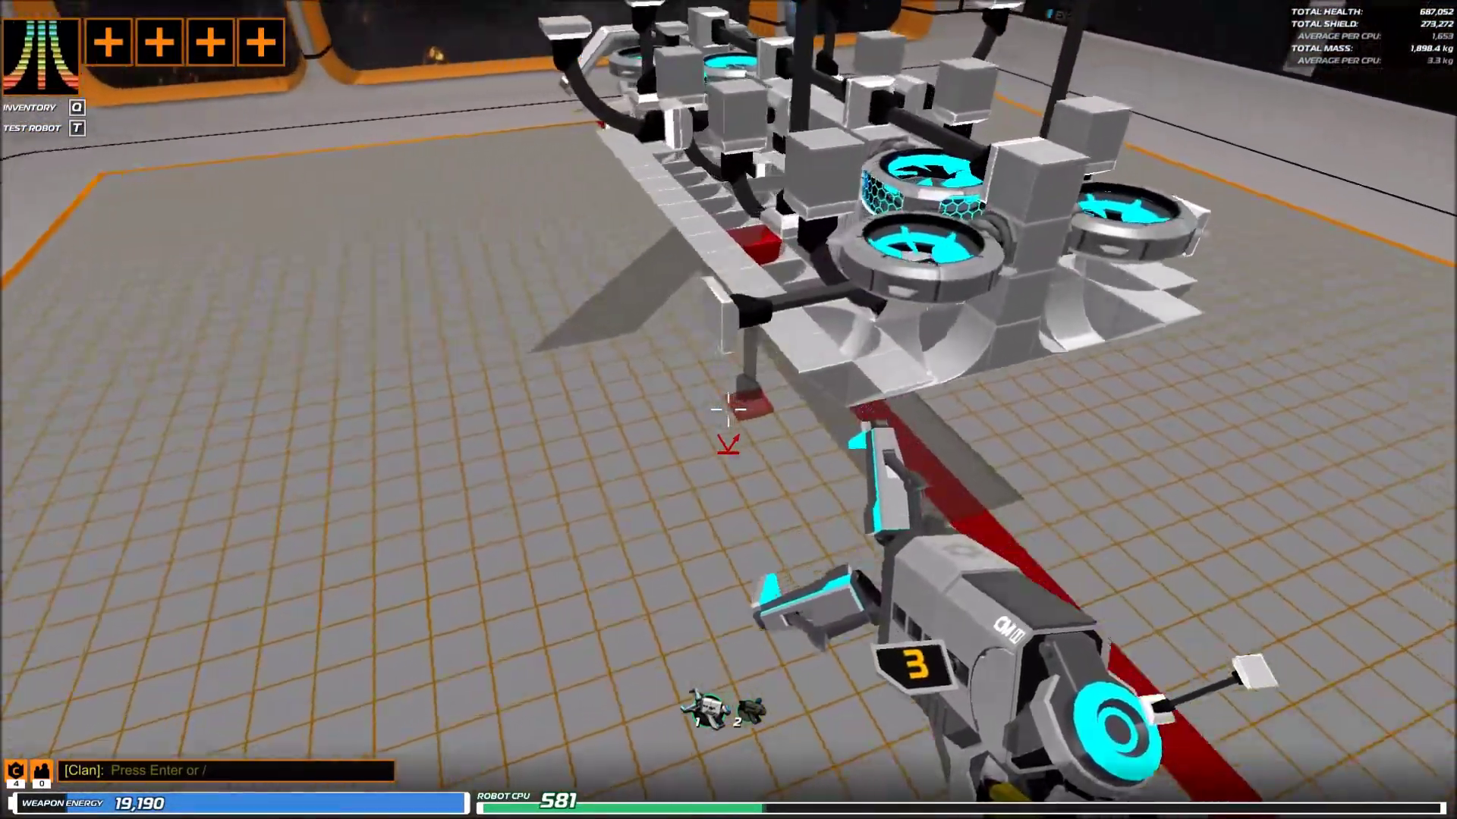
{"action": "key", "text": "a"}
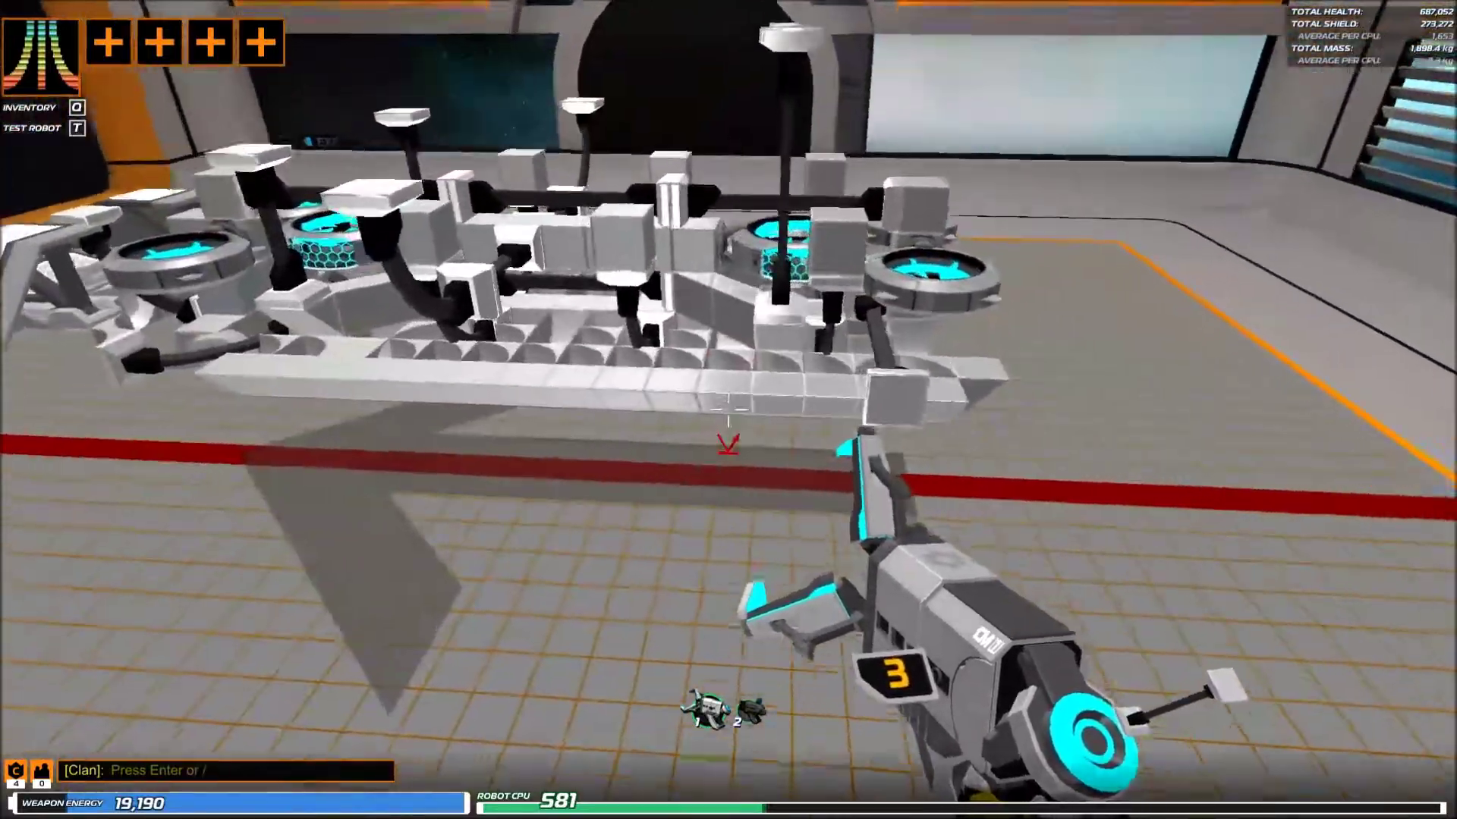
{"action": "key", "text": "w"}
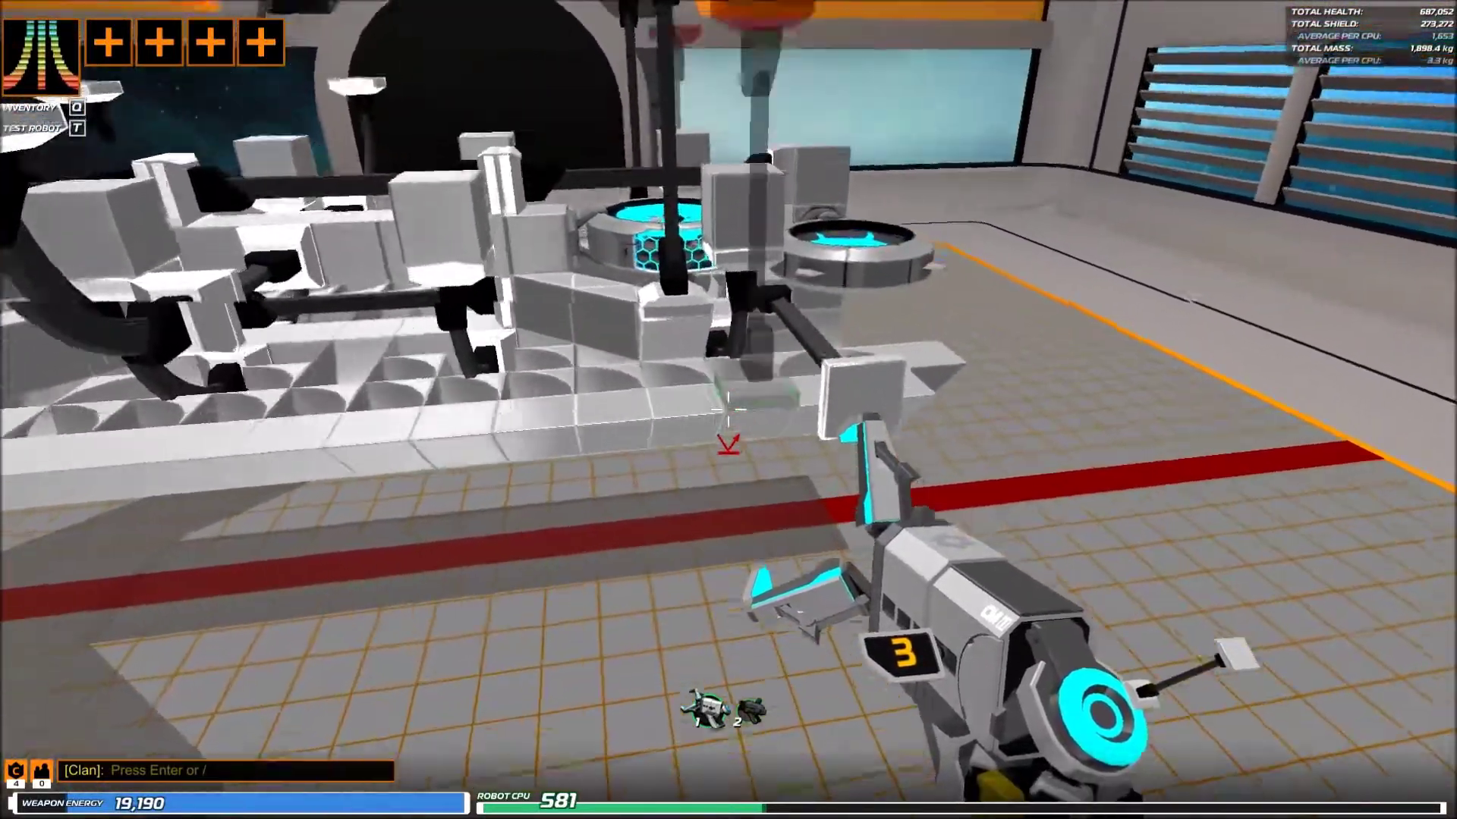
{"action": "key", "text": "d"}
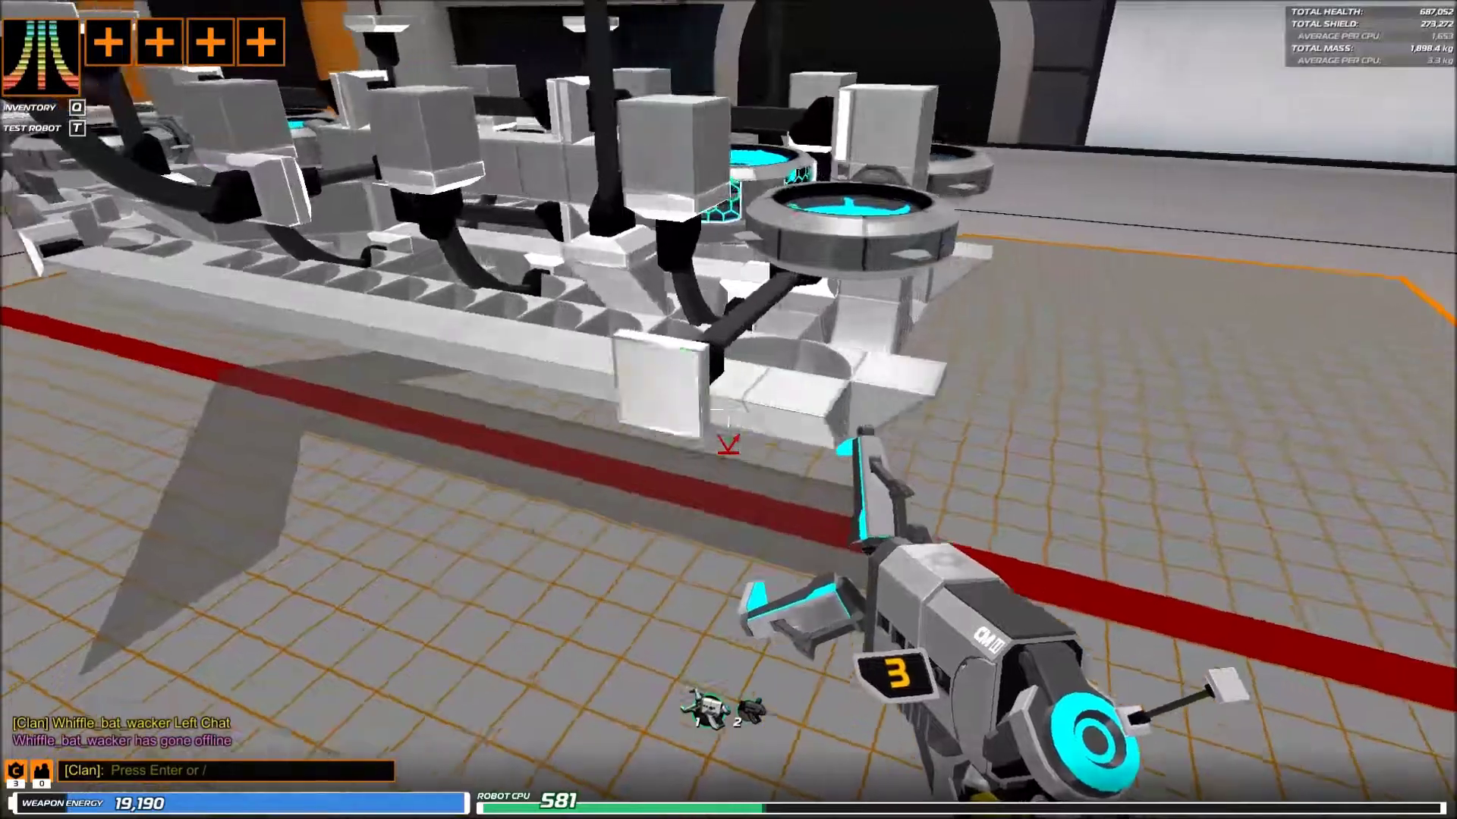
{"action": "key", "text": "s"}
{"action": "key", "text": "w"}
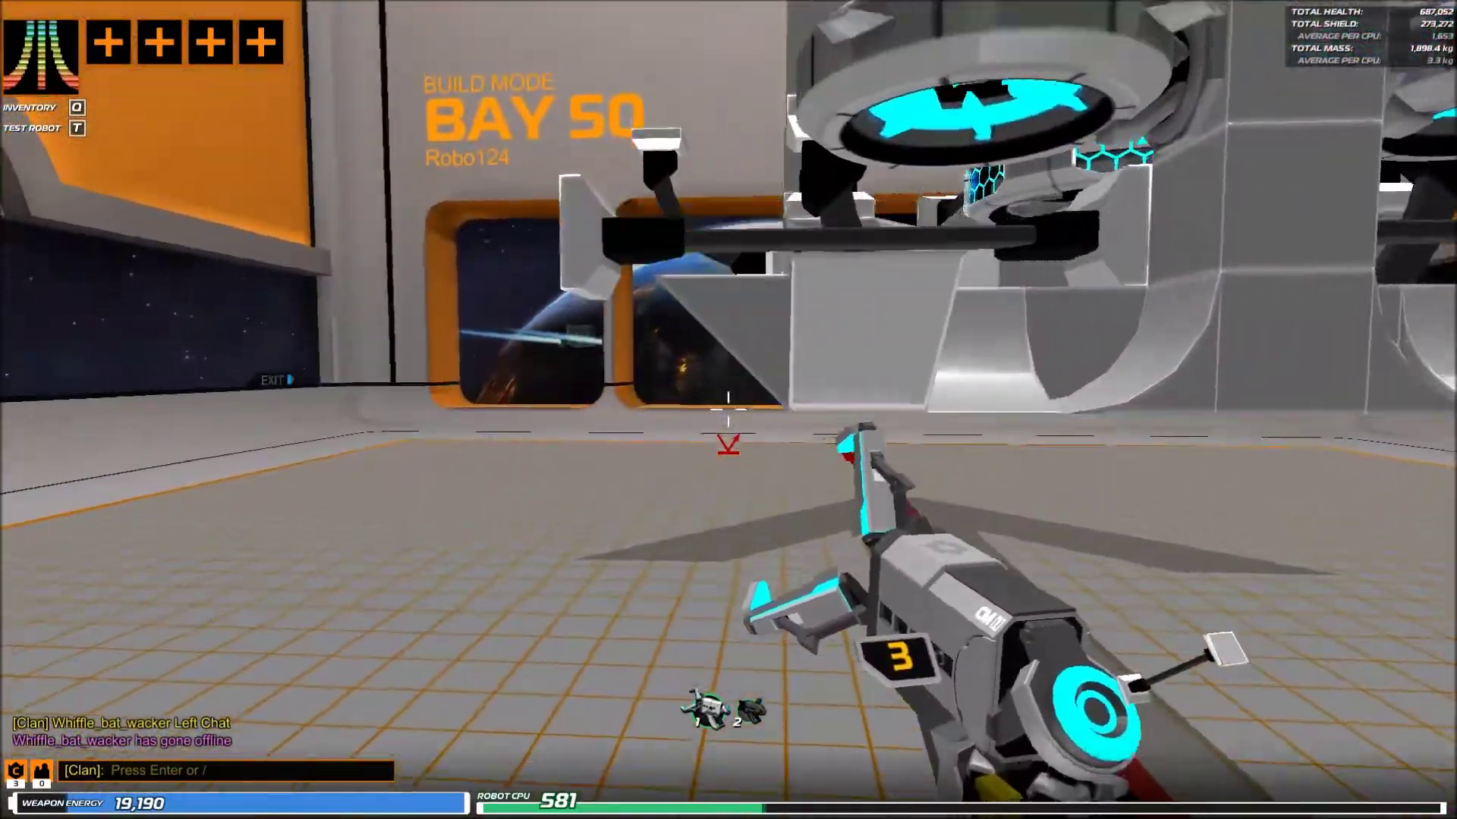
{"action": "right_click", "coordinate": [729, 406]}
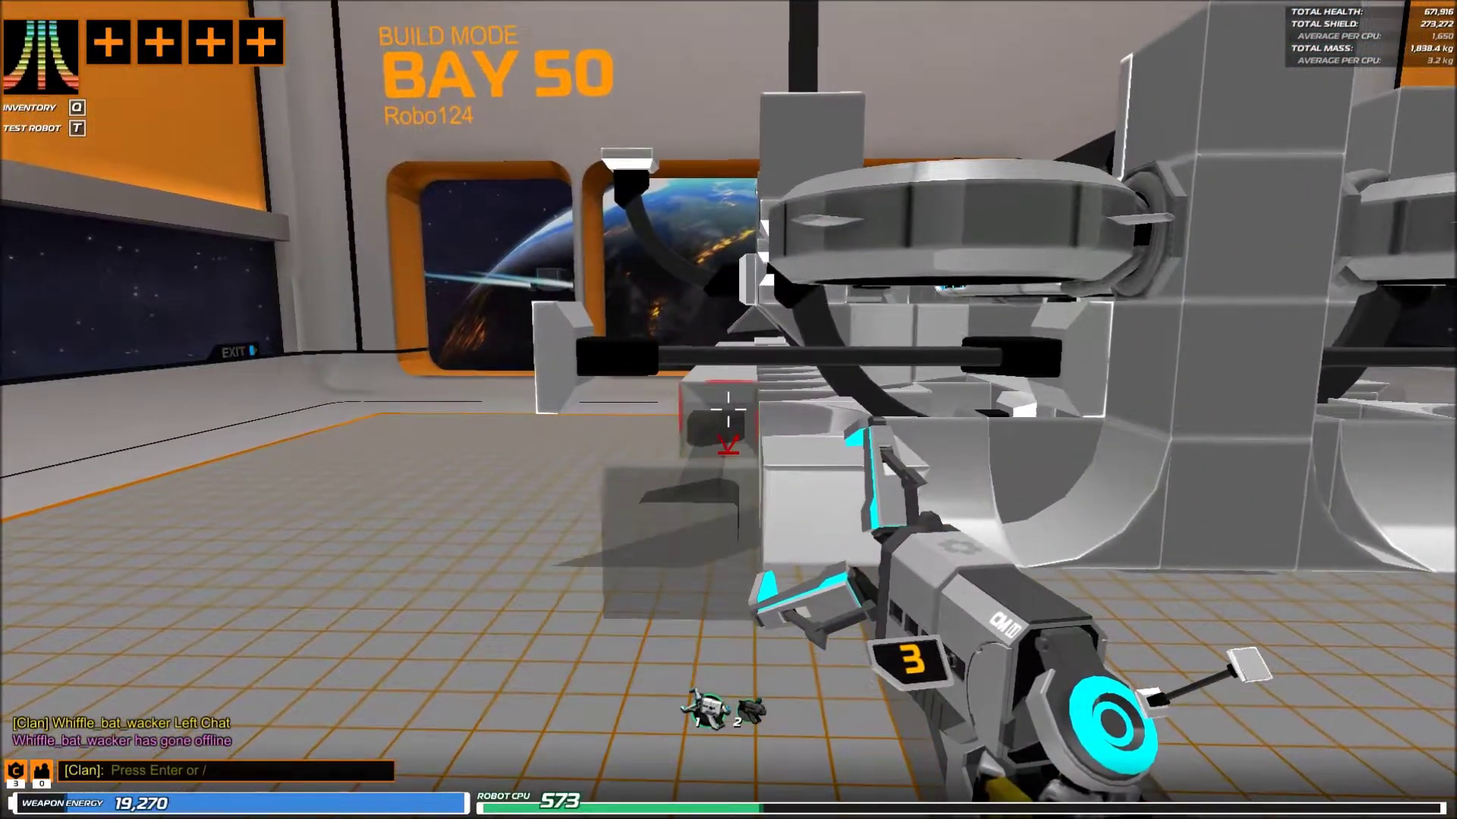
{"action": "key", "text": "d"}
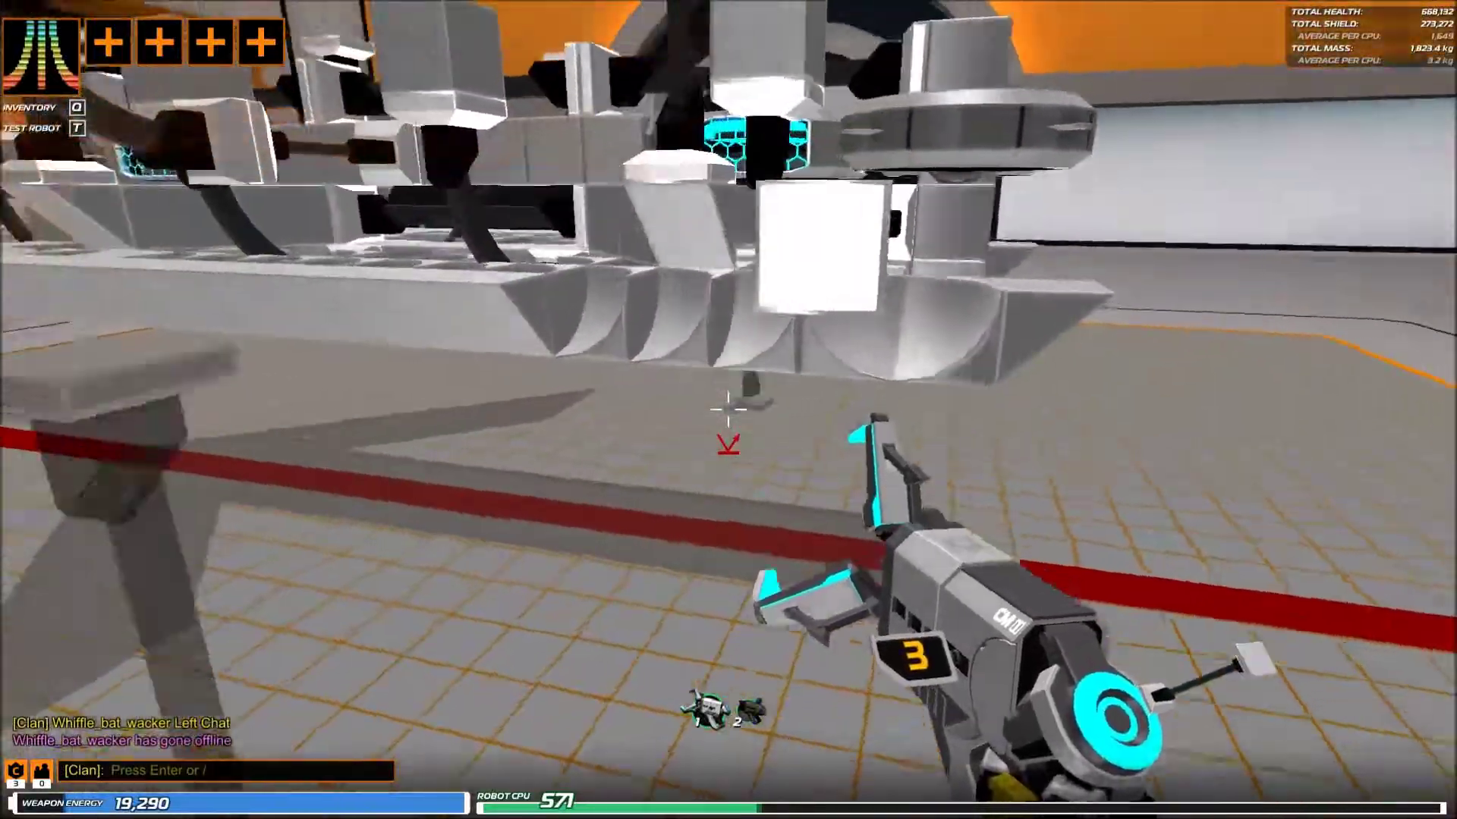
{"action": "key", "text": "0"}
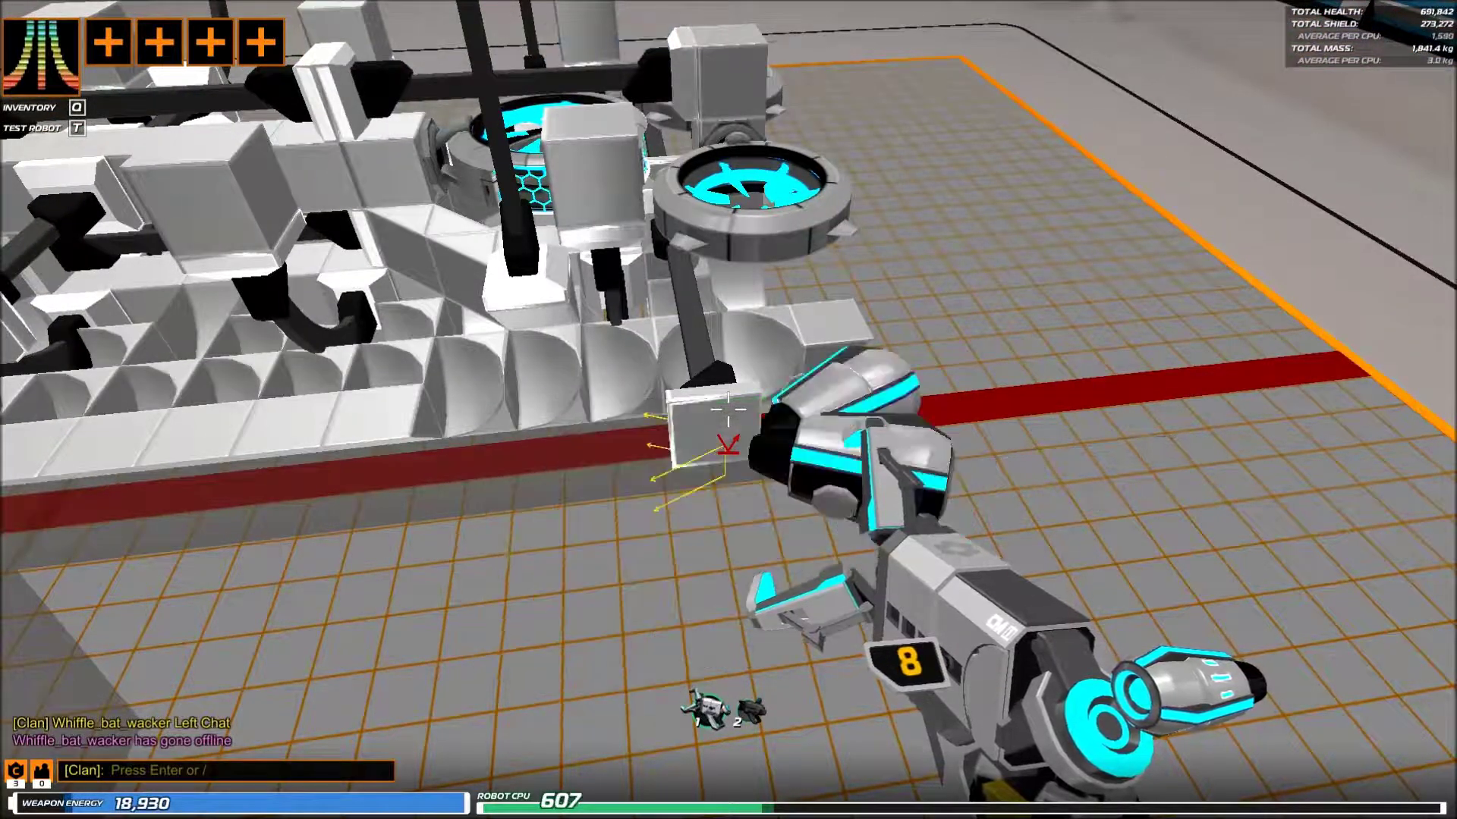
- Mount a thruster on the frame's rear and switch to cube blocks in slot 1
{"action": "key", "text": "w"}
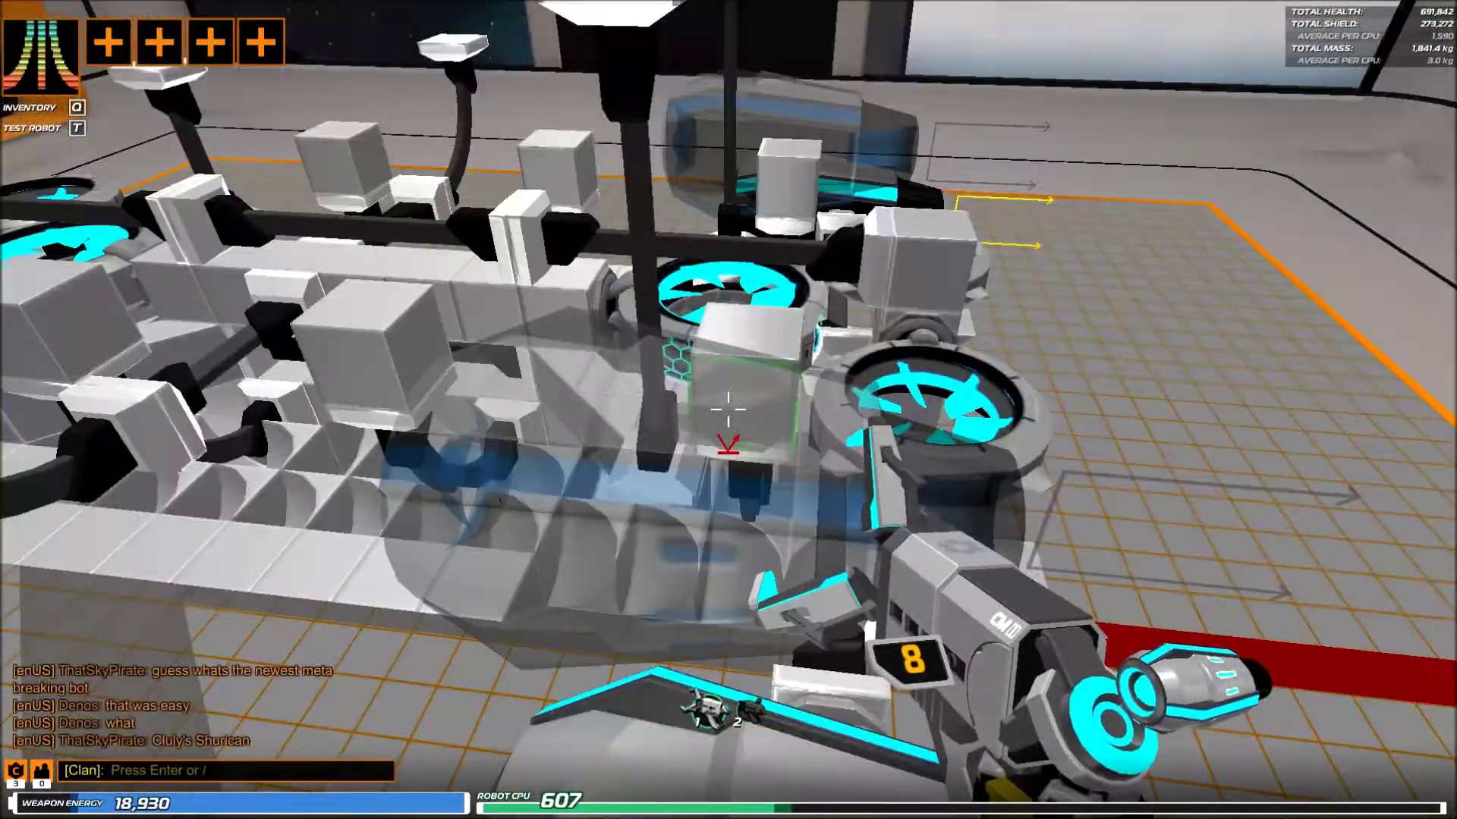
{"action": "key", "text": "6"}
{"action": "left_click", "coordinate": [729, 411]}
{"action": "key", "text": "s"}
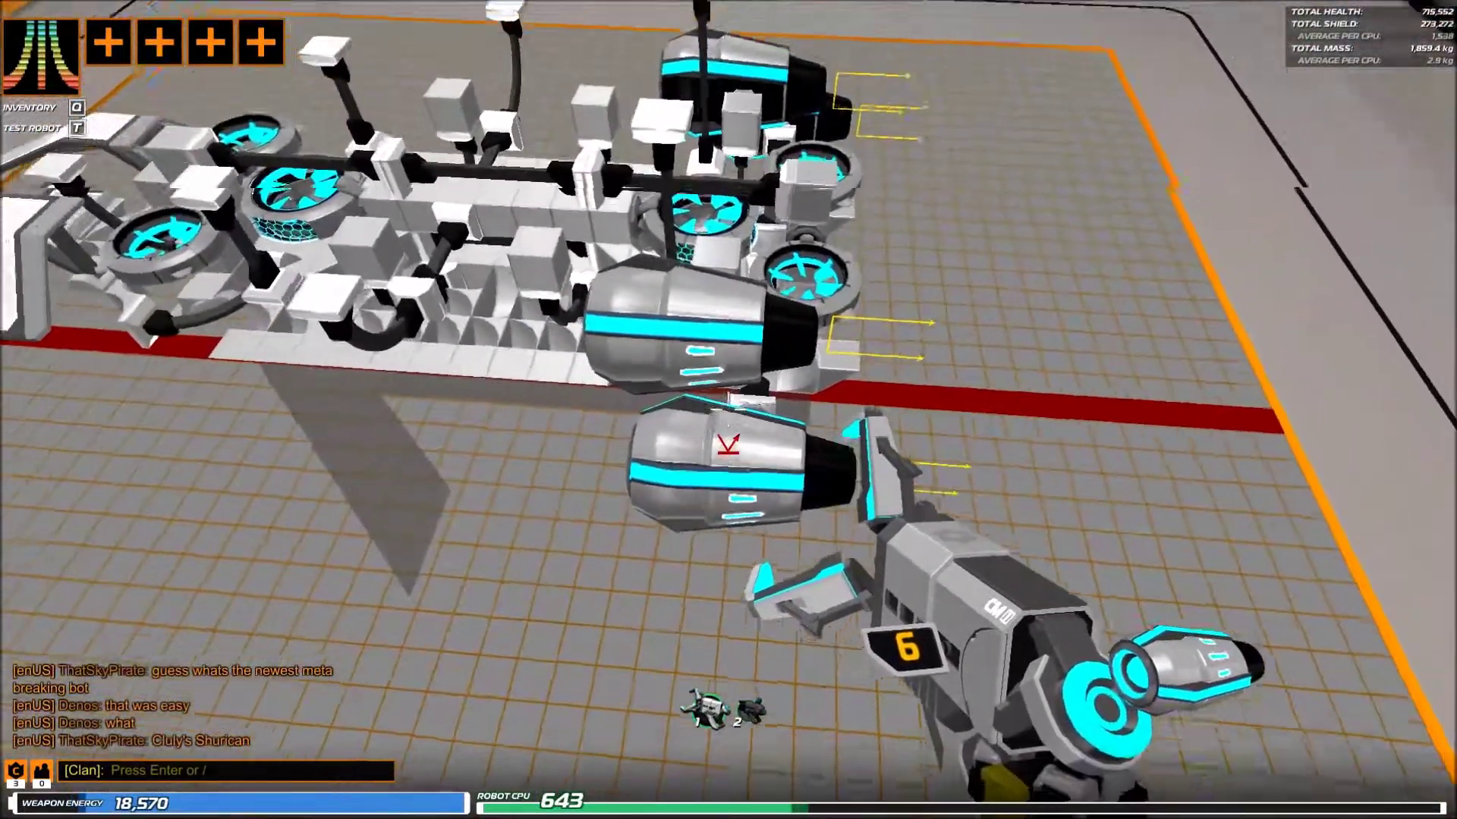
{"action": "key", "text": "w"}
{"action": "key", "text": "1"}
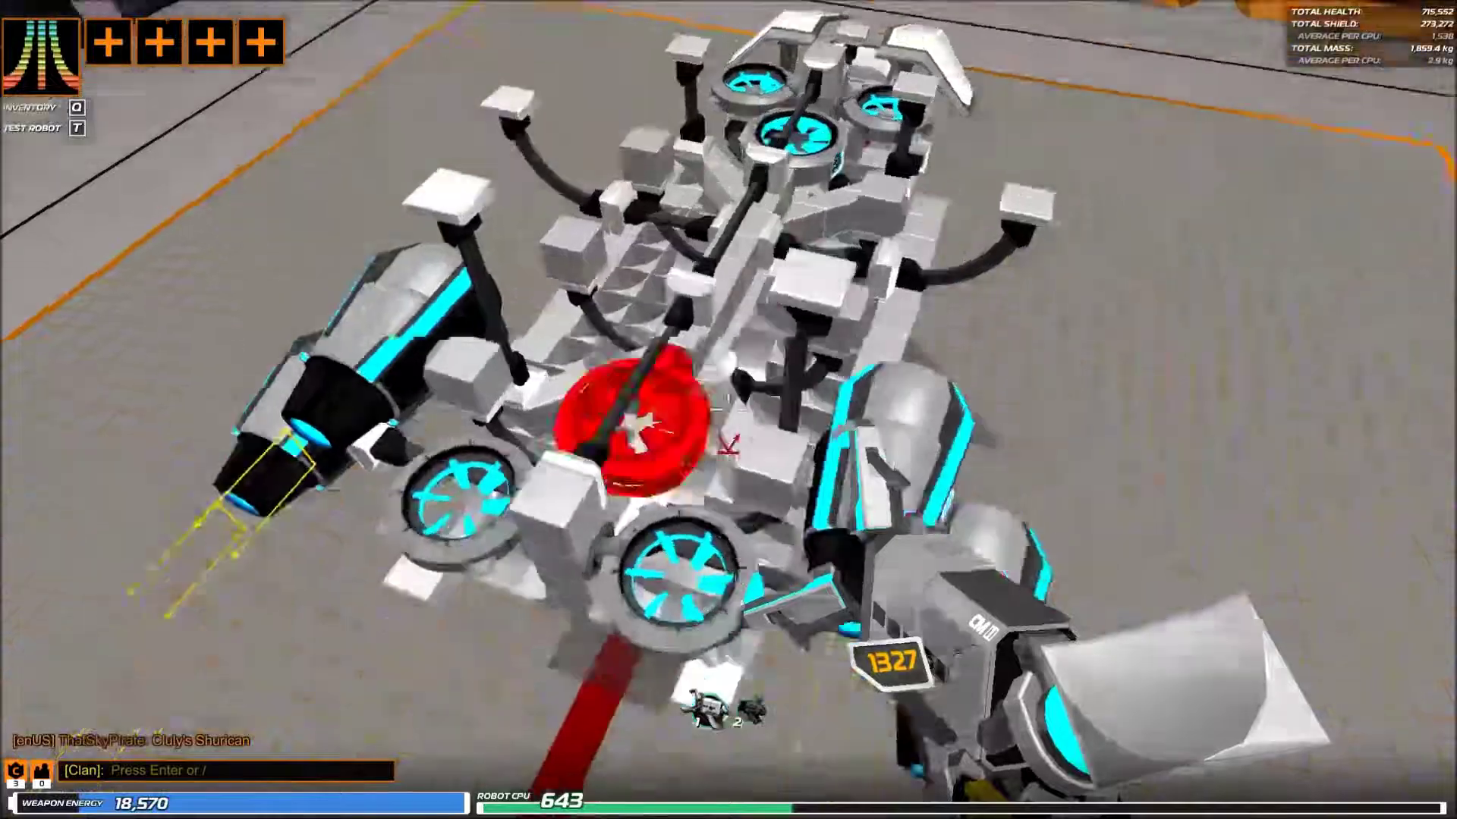
- Build four cube blocks beside and above the rear thrusters
{"action": "key", "text": "w"}
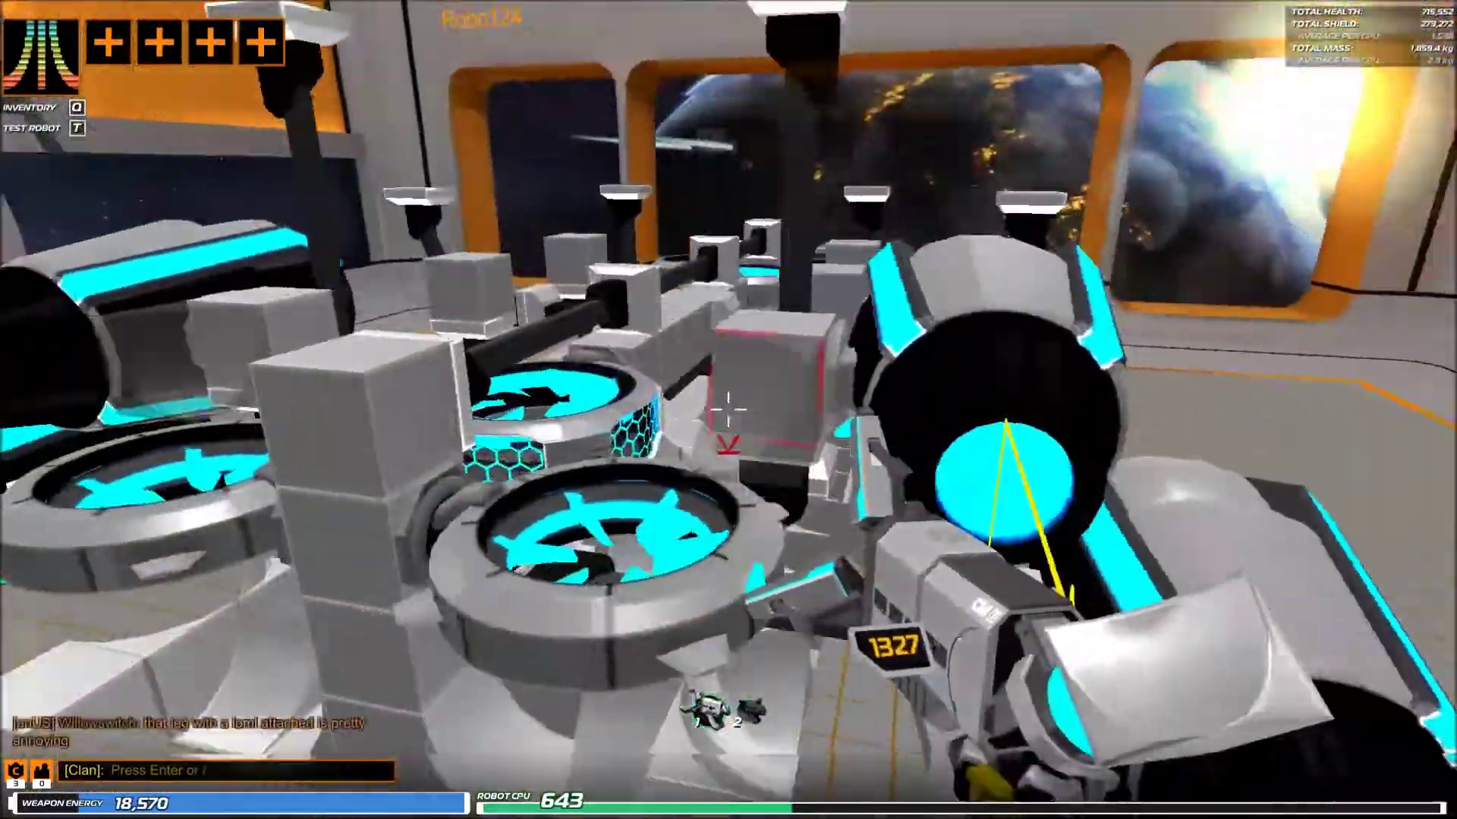
{"action": "key", "text": "s"}
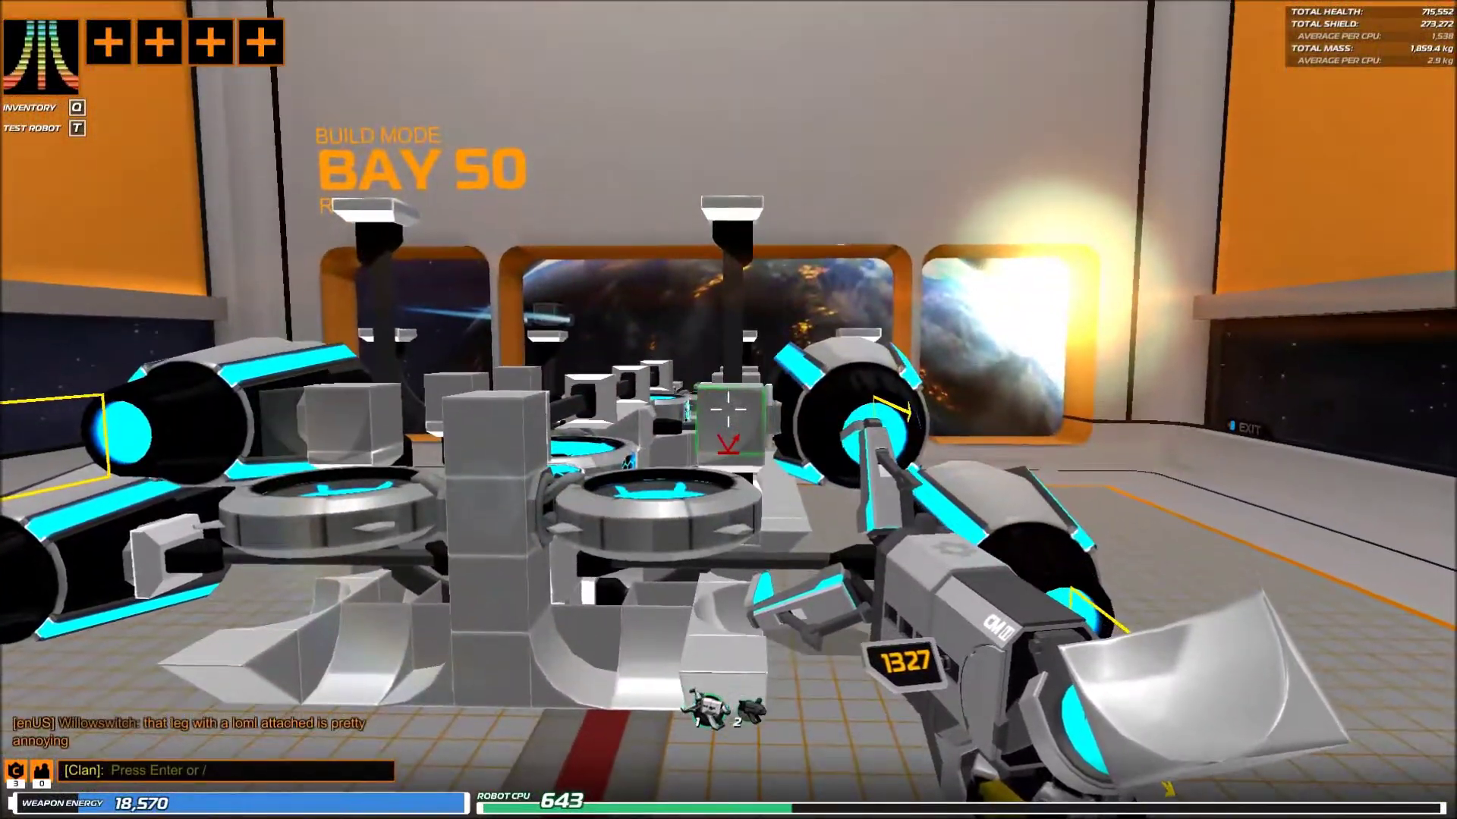
{"action": "left_click", "coordinate": [729, 410]}
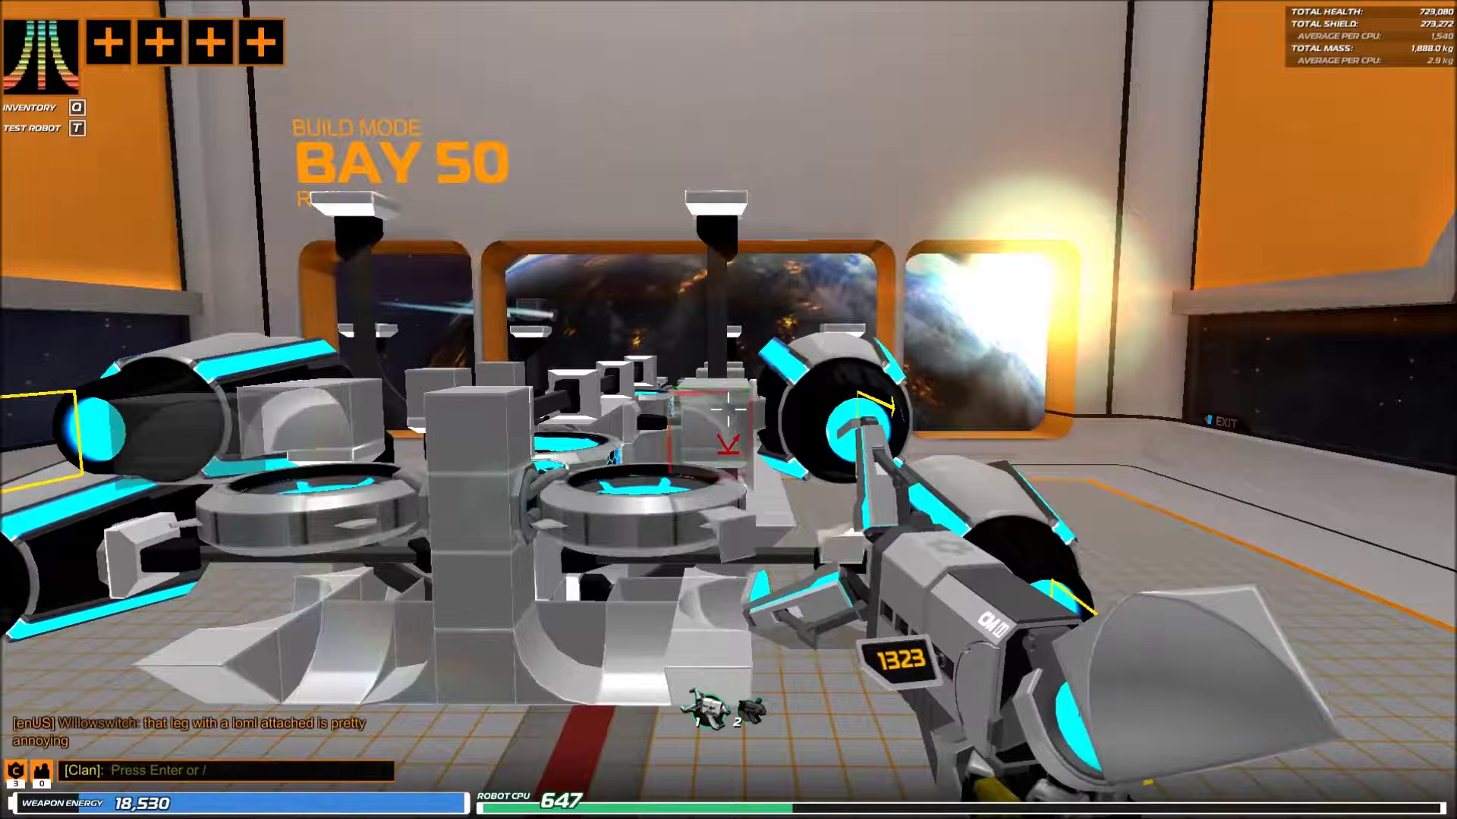
{"action": "key", "text": "d"}
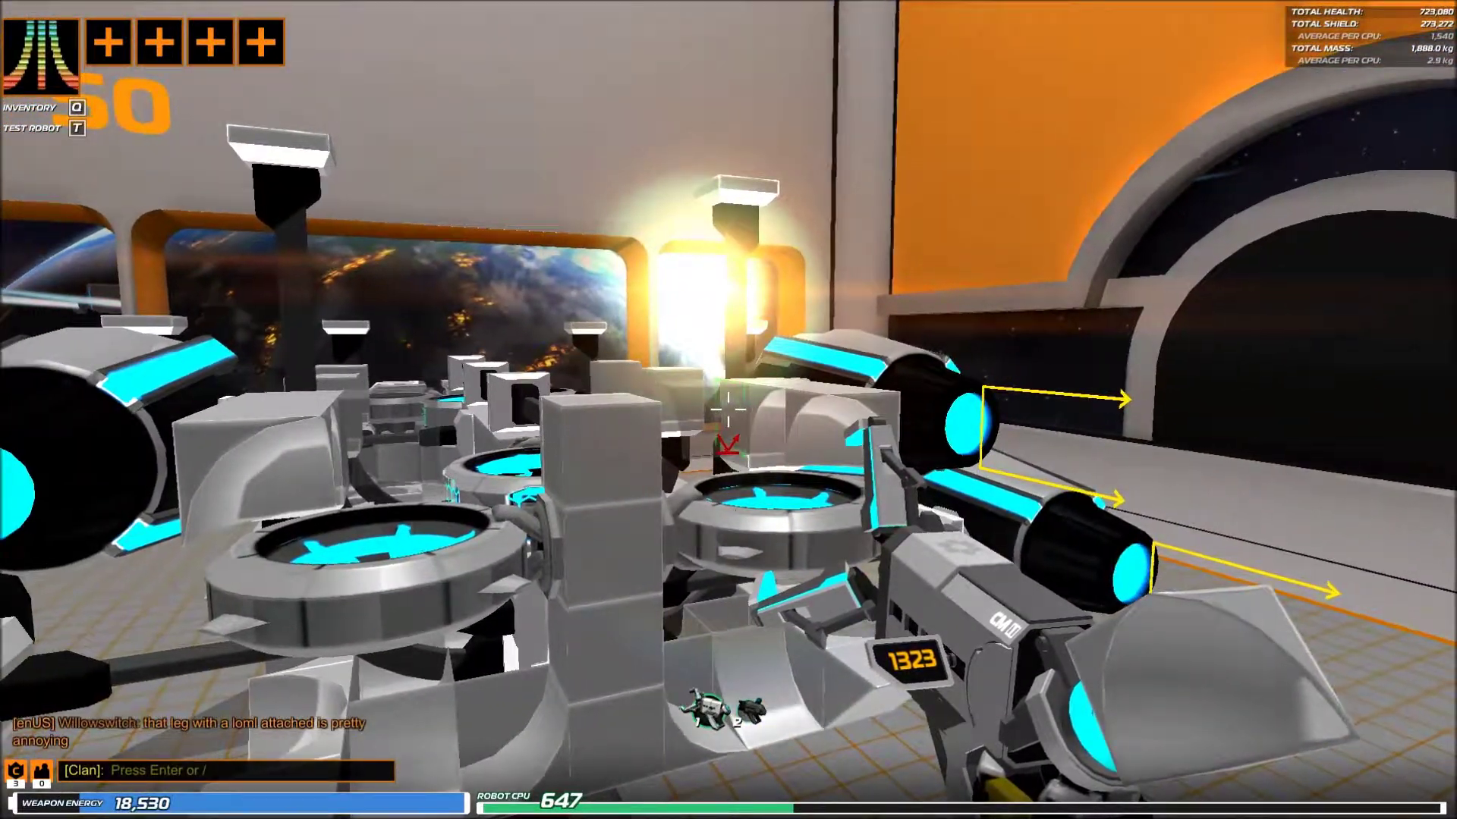
{"action": "left_click", "coordinate": [729, 410]}
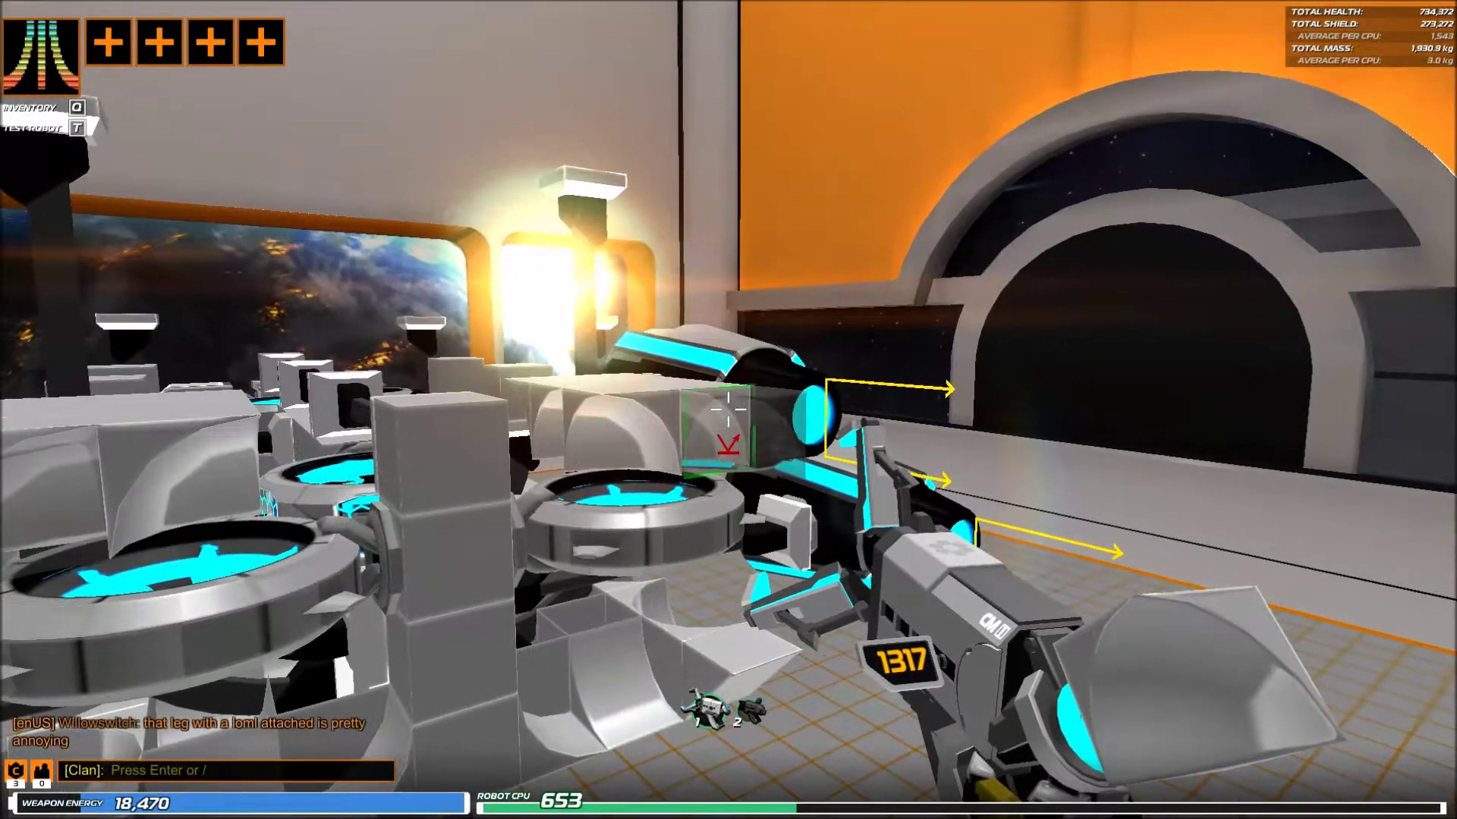
{"action": "left_click", "coordinate": [729, 411]}
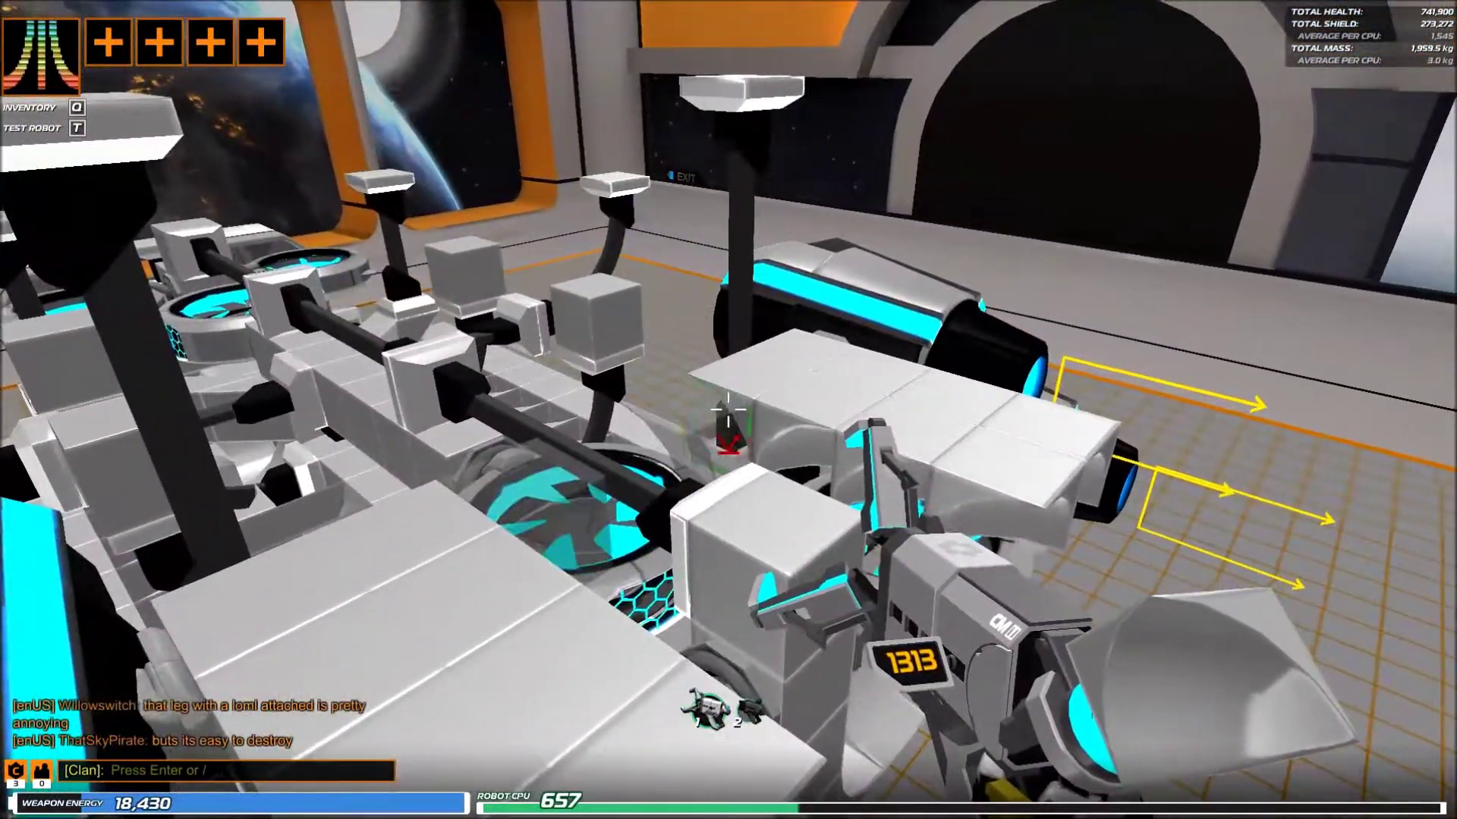
{"action": "left_click", "coordinate": [728, 410]}
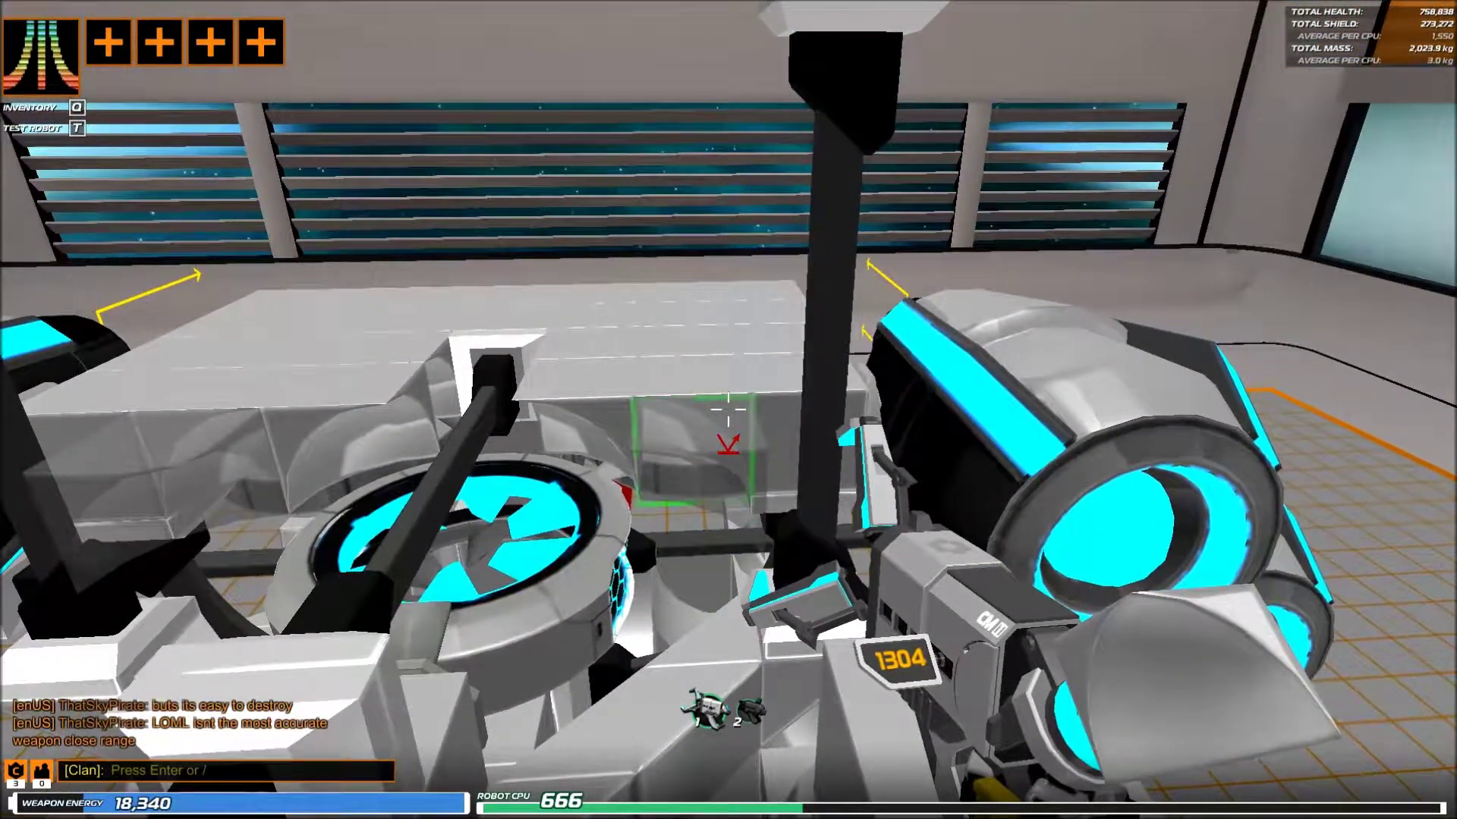
- Build the raised top deck toward the front with eleven cube blocks
{"action": "left_click", "coordinate": [729, 410]}
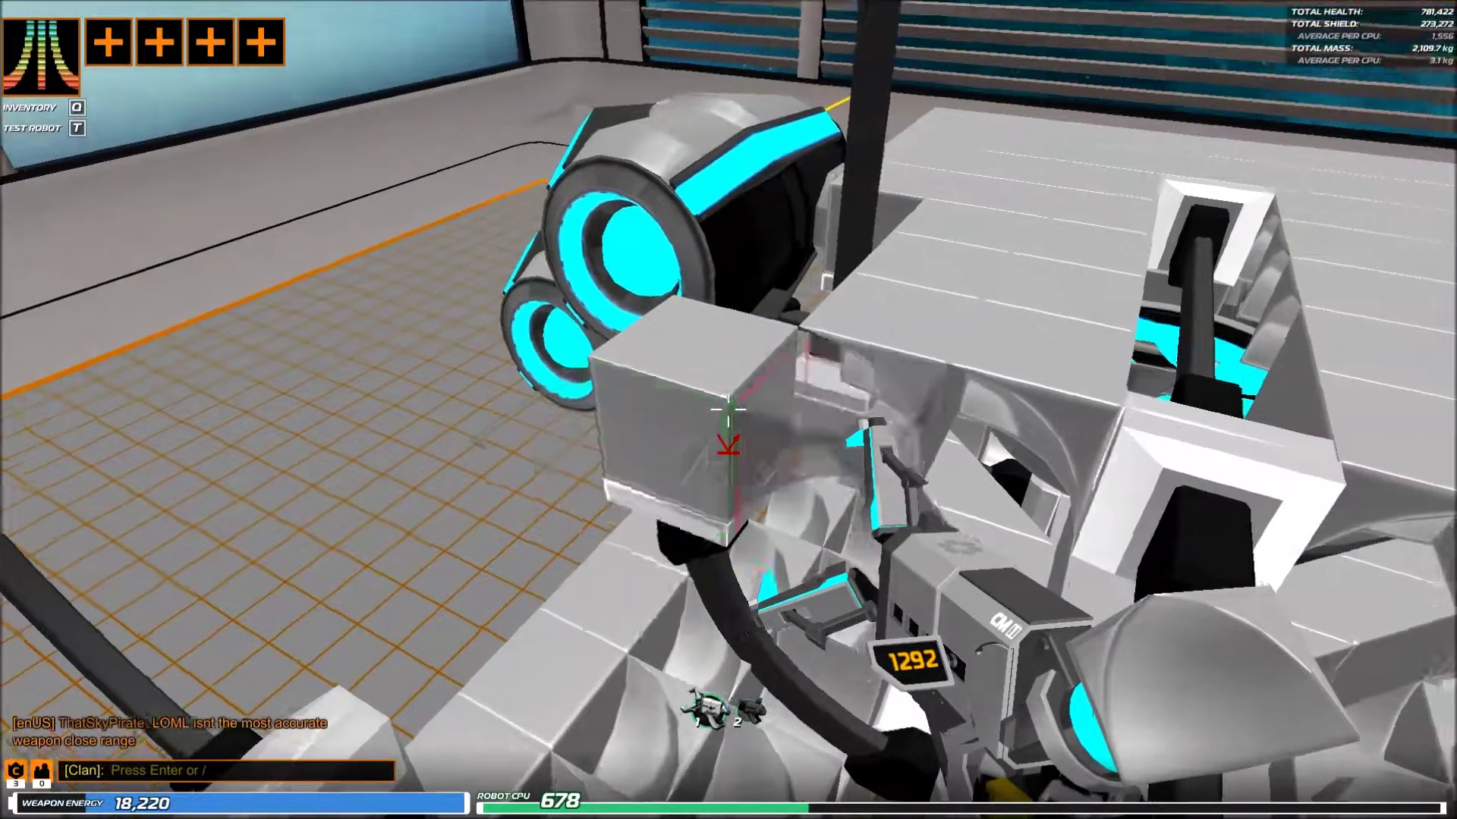
{"action": "left_click", "coordinate": [728, 410]}
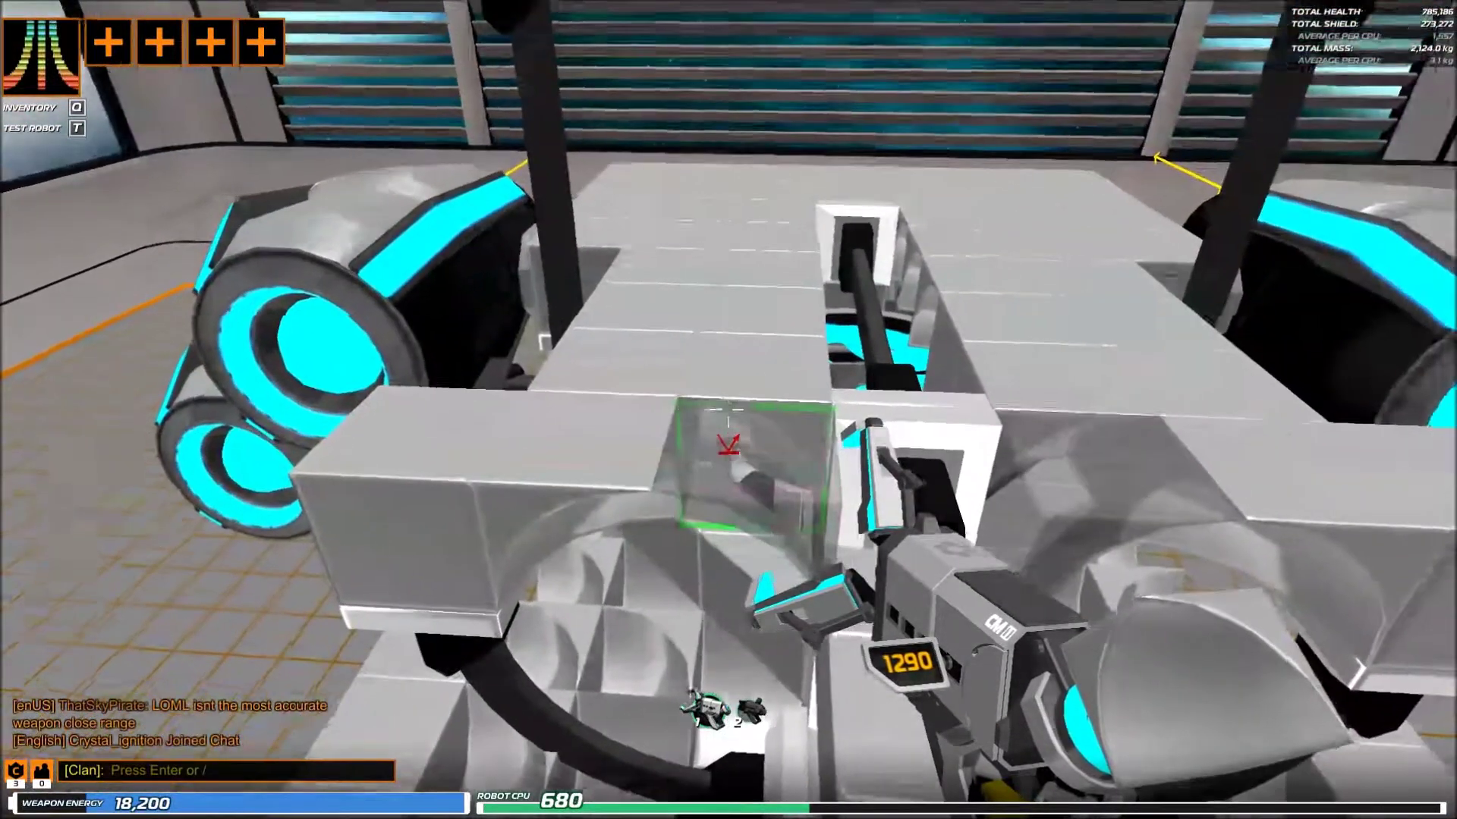
{"action": "left_click", "coordinate": [729, 410]}
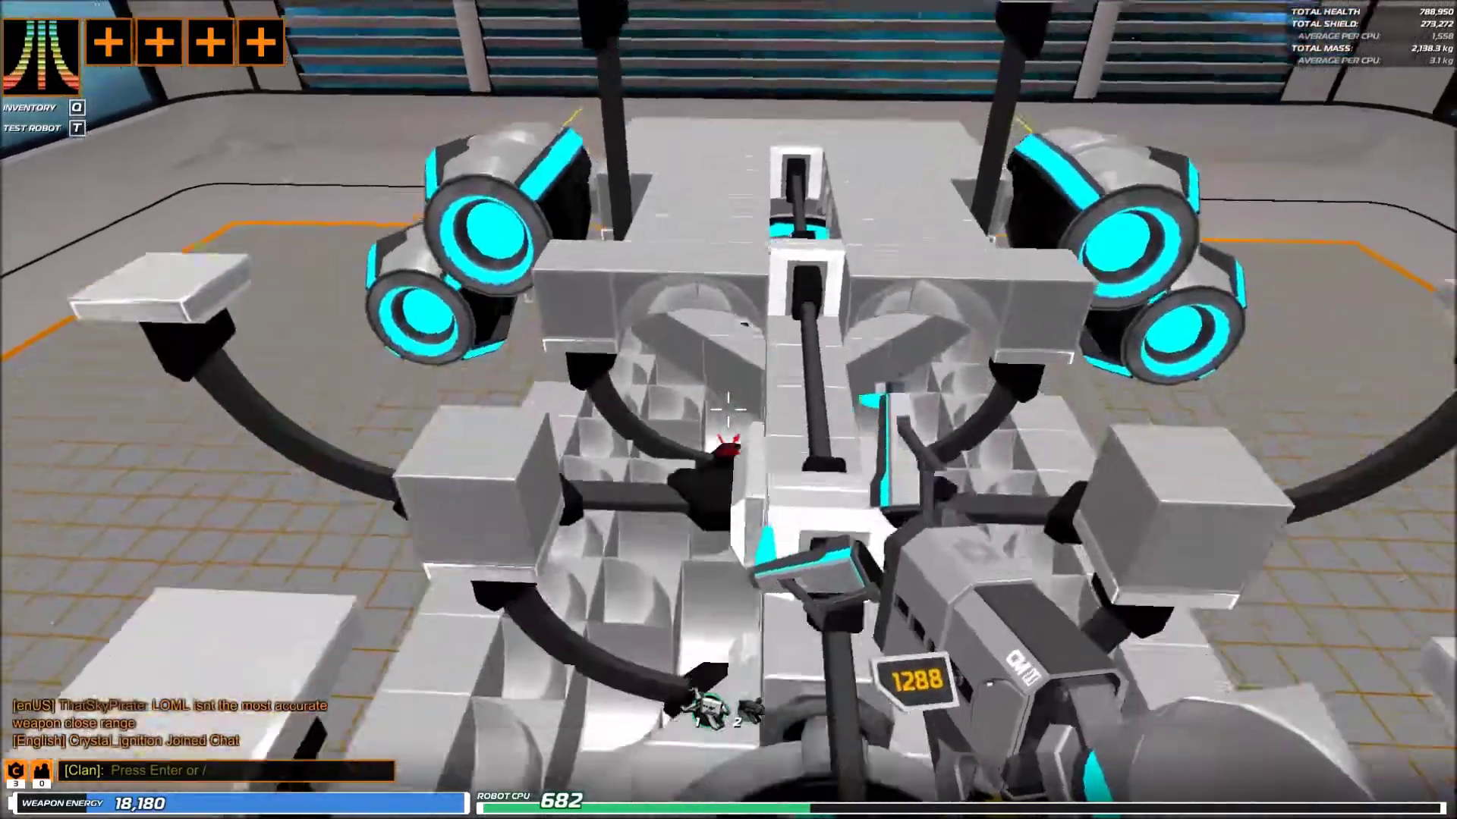
{"action": "left_click", "coordinate": [729, 410]}
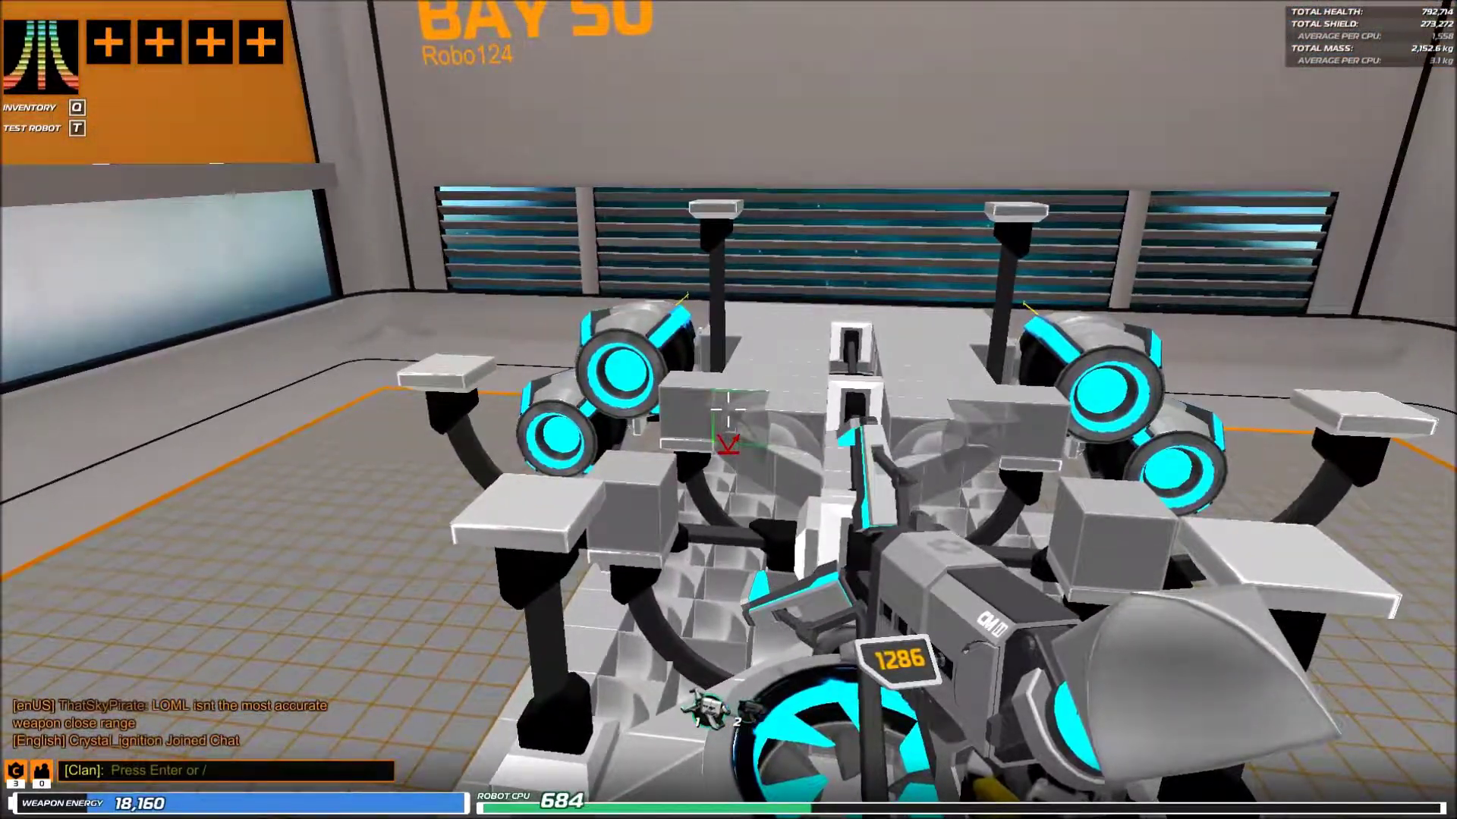
{"action": "left_click", "coordinate": [728, 410]}
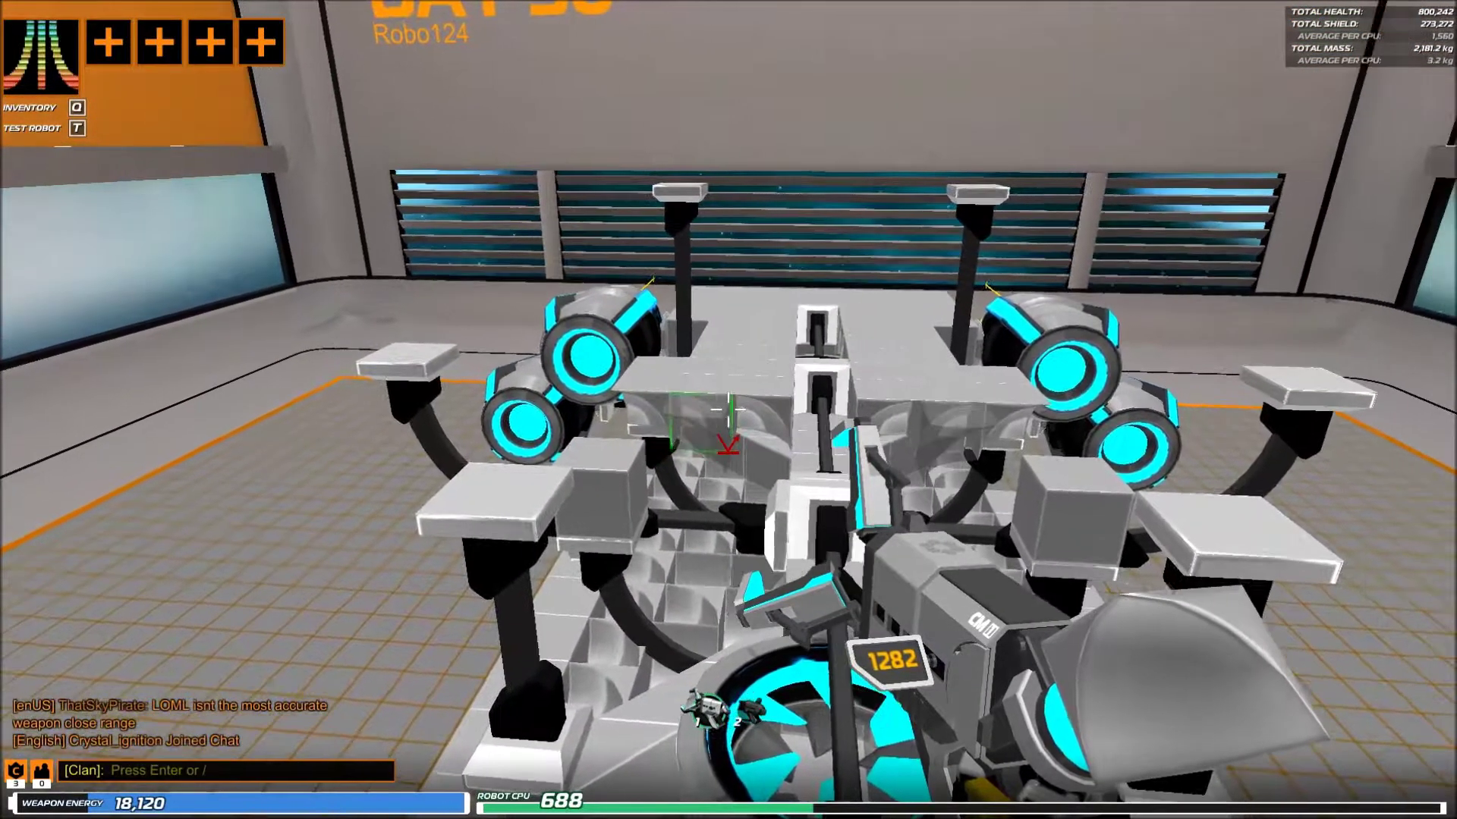
{"action": "left_click", "coordinate": [729, 410]}
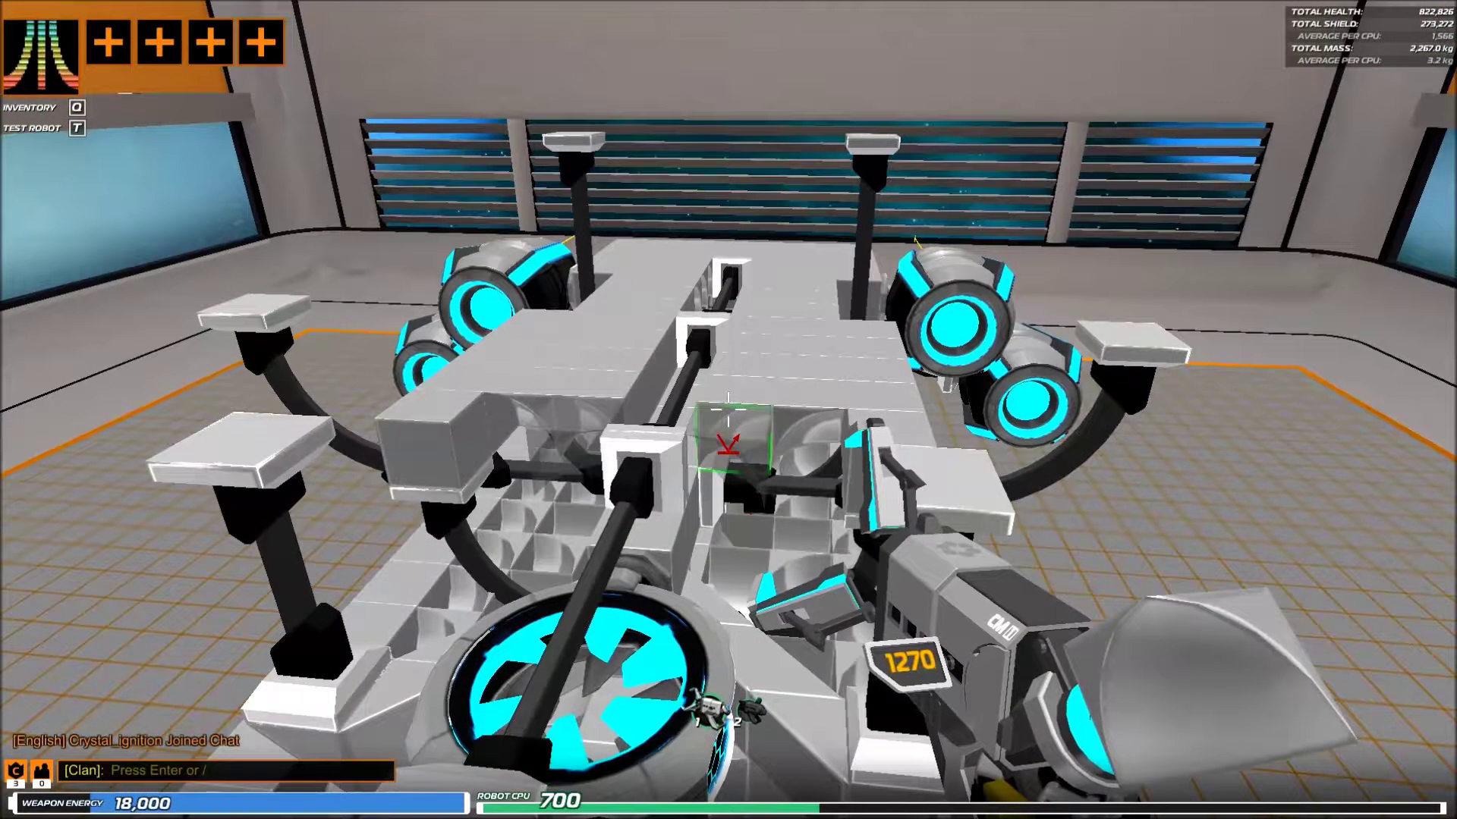
{"action": "left_click", "coordinate": [729, 410]}
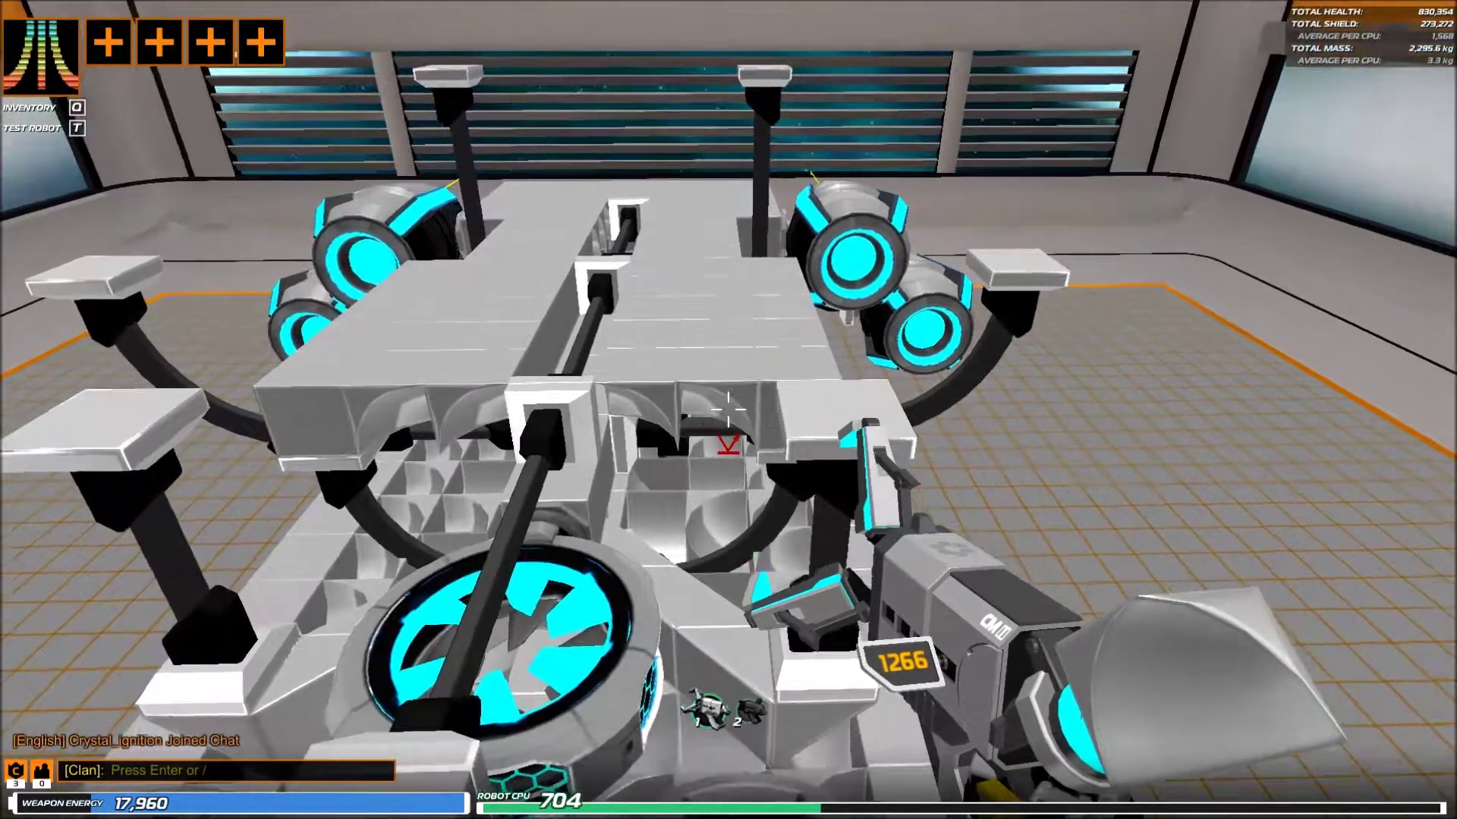
{"action": "left_click", "coordinate": [728, 411]}
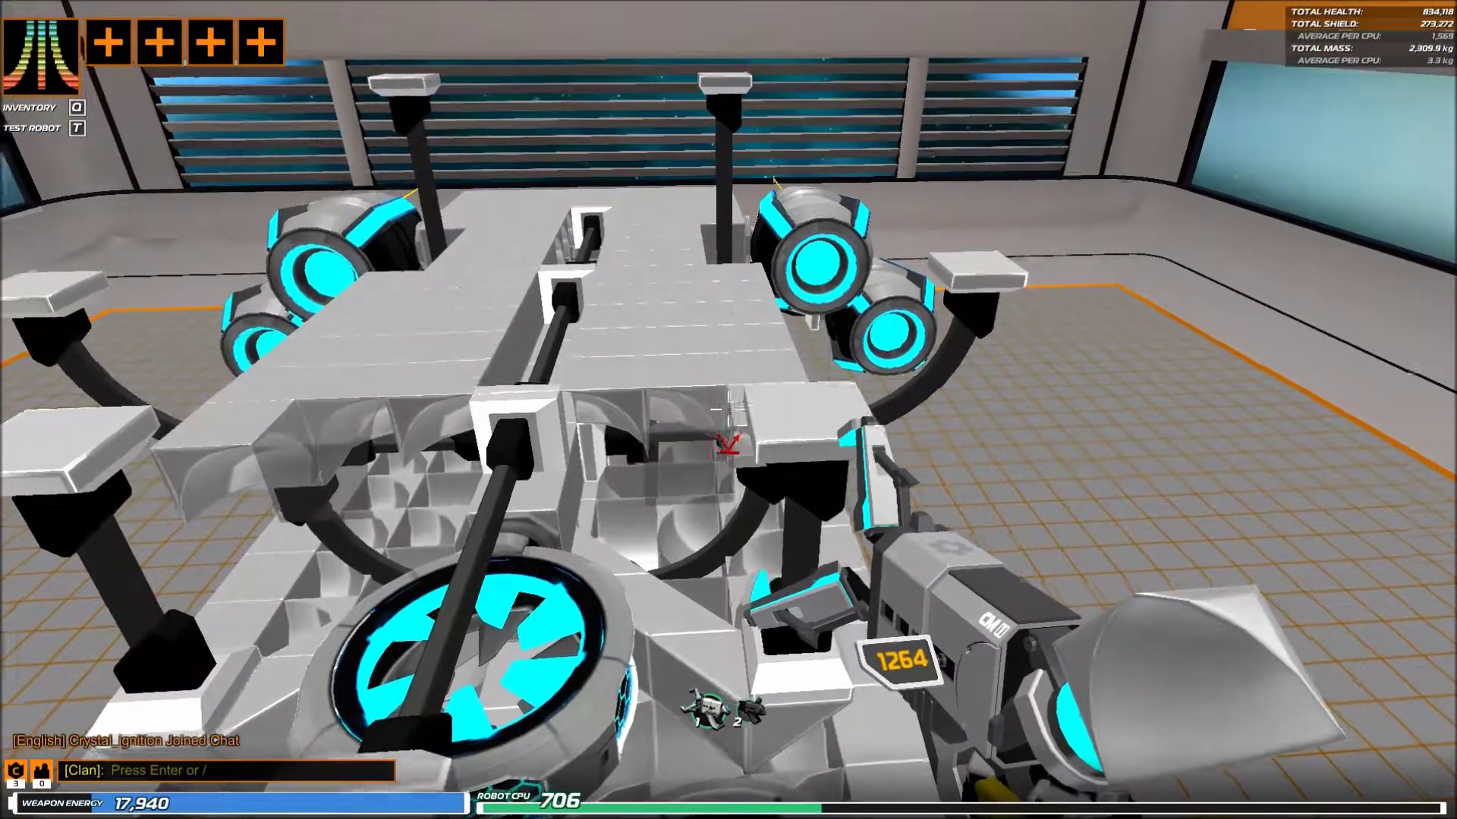
{"action": "left_click", "coordinate": [726, 444]}
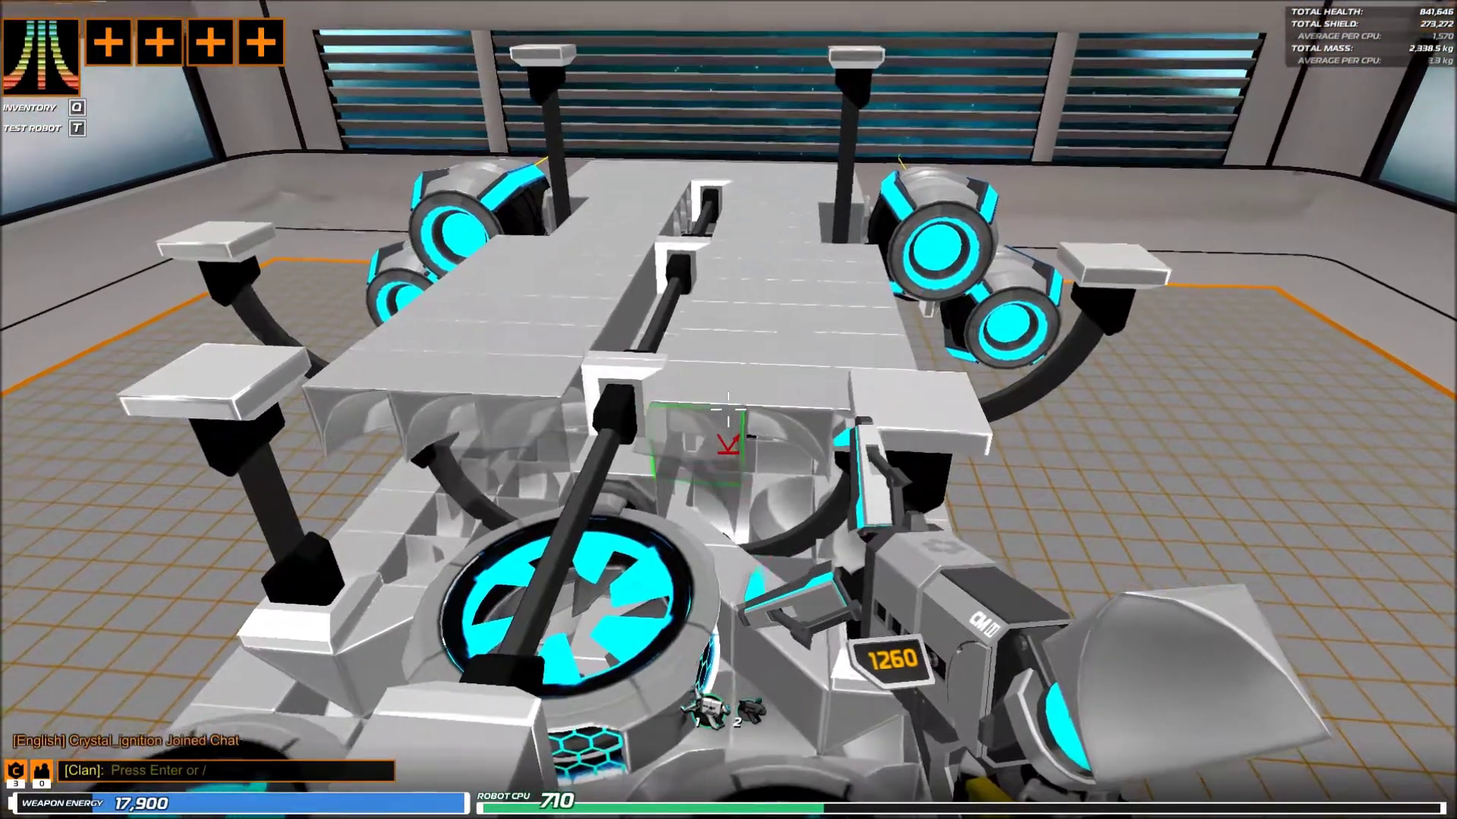
{"action": "left_click", "coordinate": [728, 411]}
{"action": "left_click", "coordinate": [728, 410]}
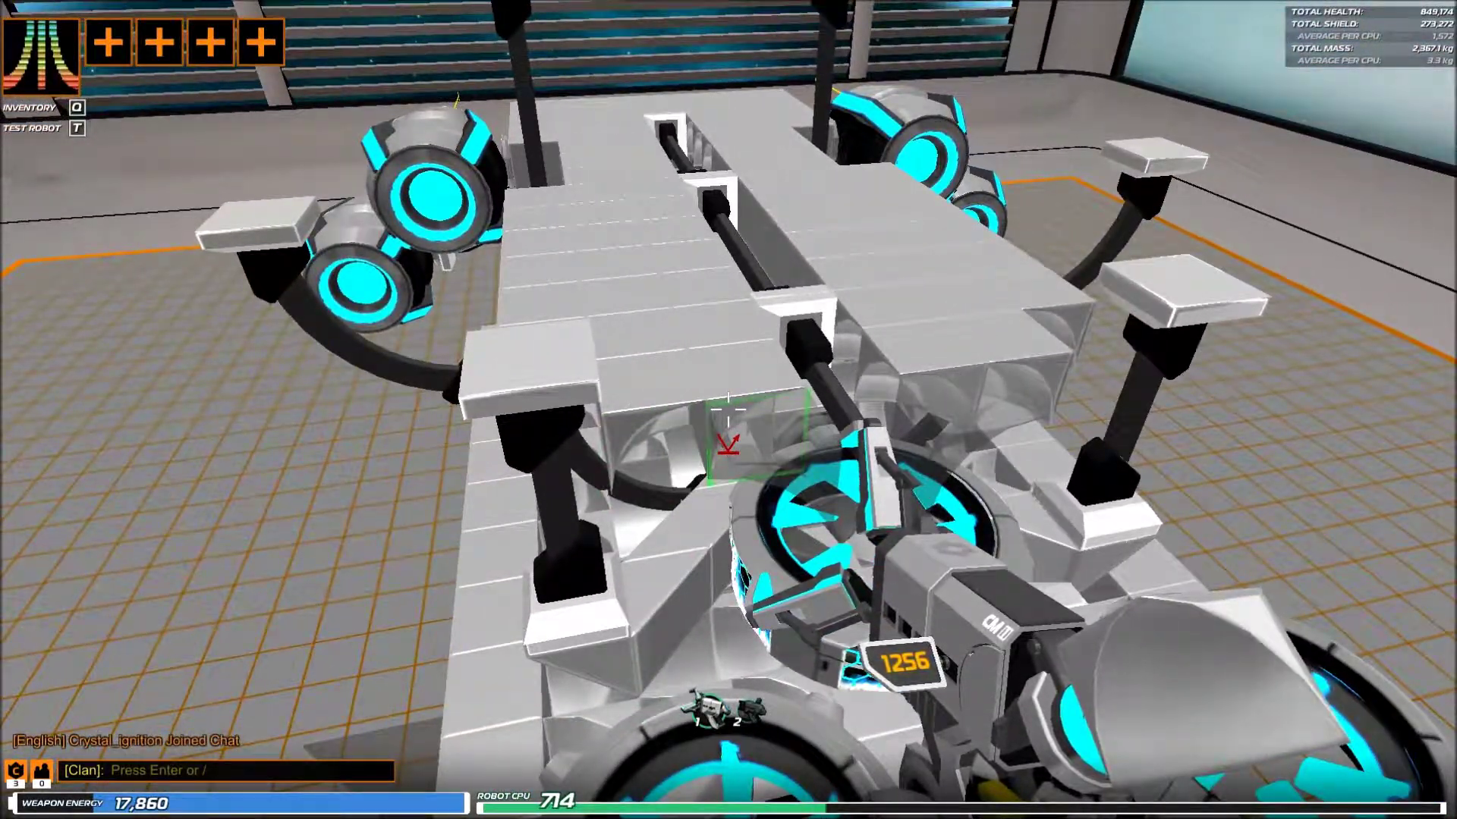
- Add seven cubes along the deck's side edge and frame, reaching 730 CPU
{"action": "left_click", "coordinate": [728, 409]}
{"action": "left_click", "coordinate": [729, 410]}
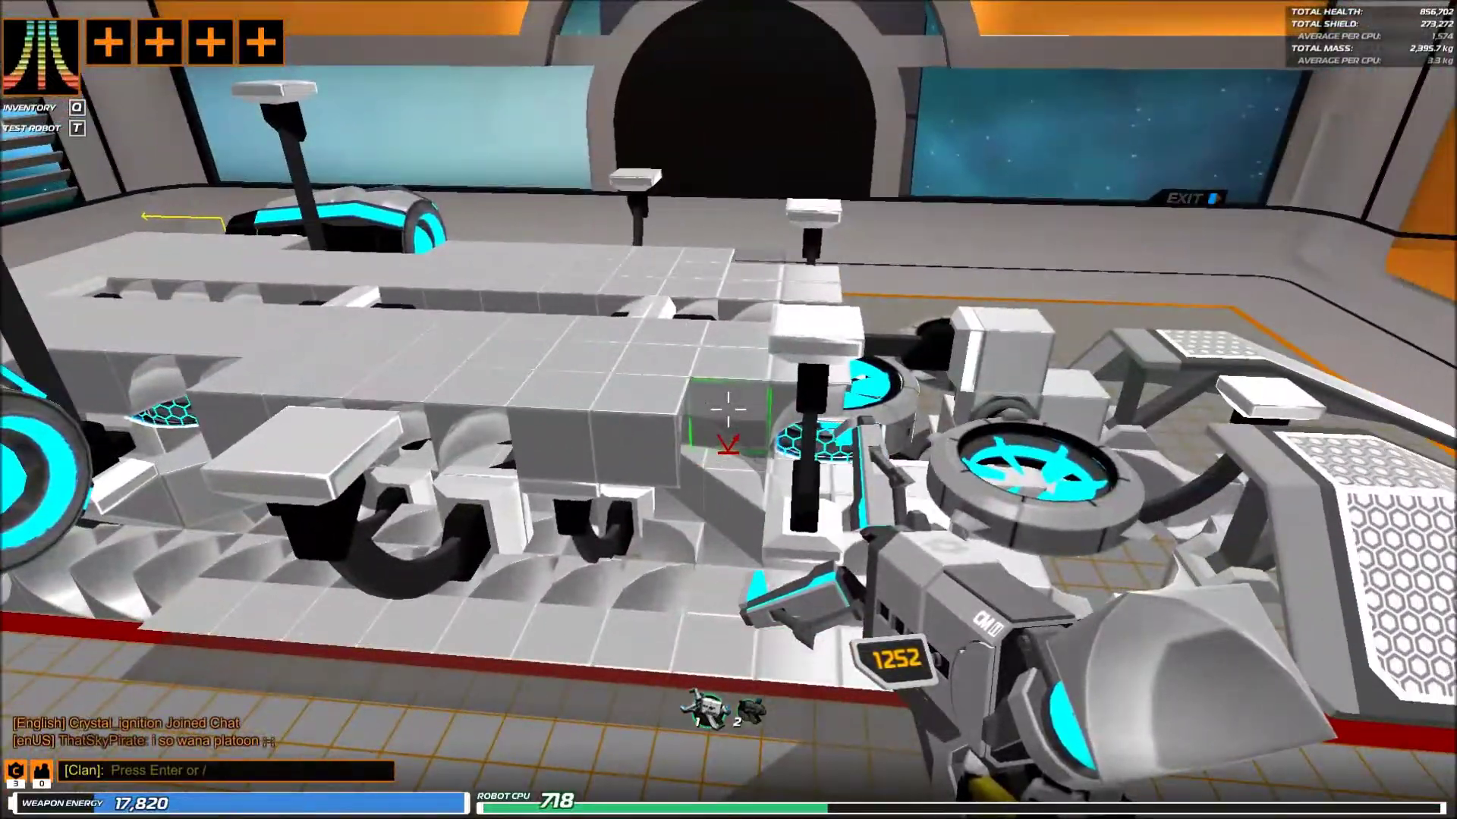
{"action": "left_click", "coordinate": [729, 411]}
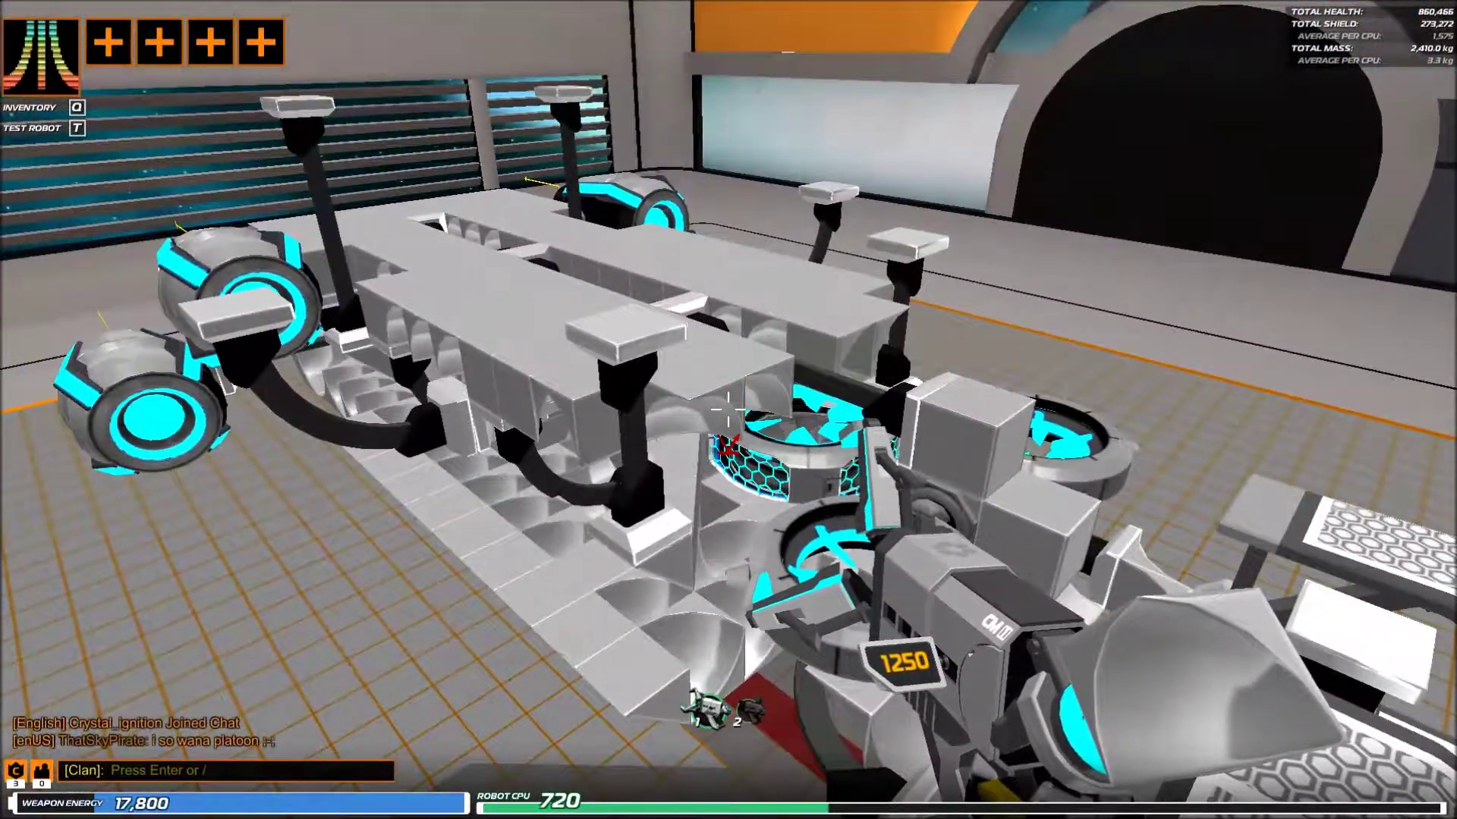
{"action": "left_click", "coordinate": [729, 409]}
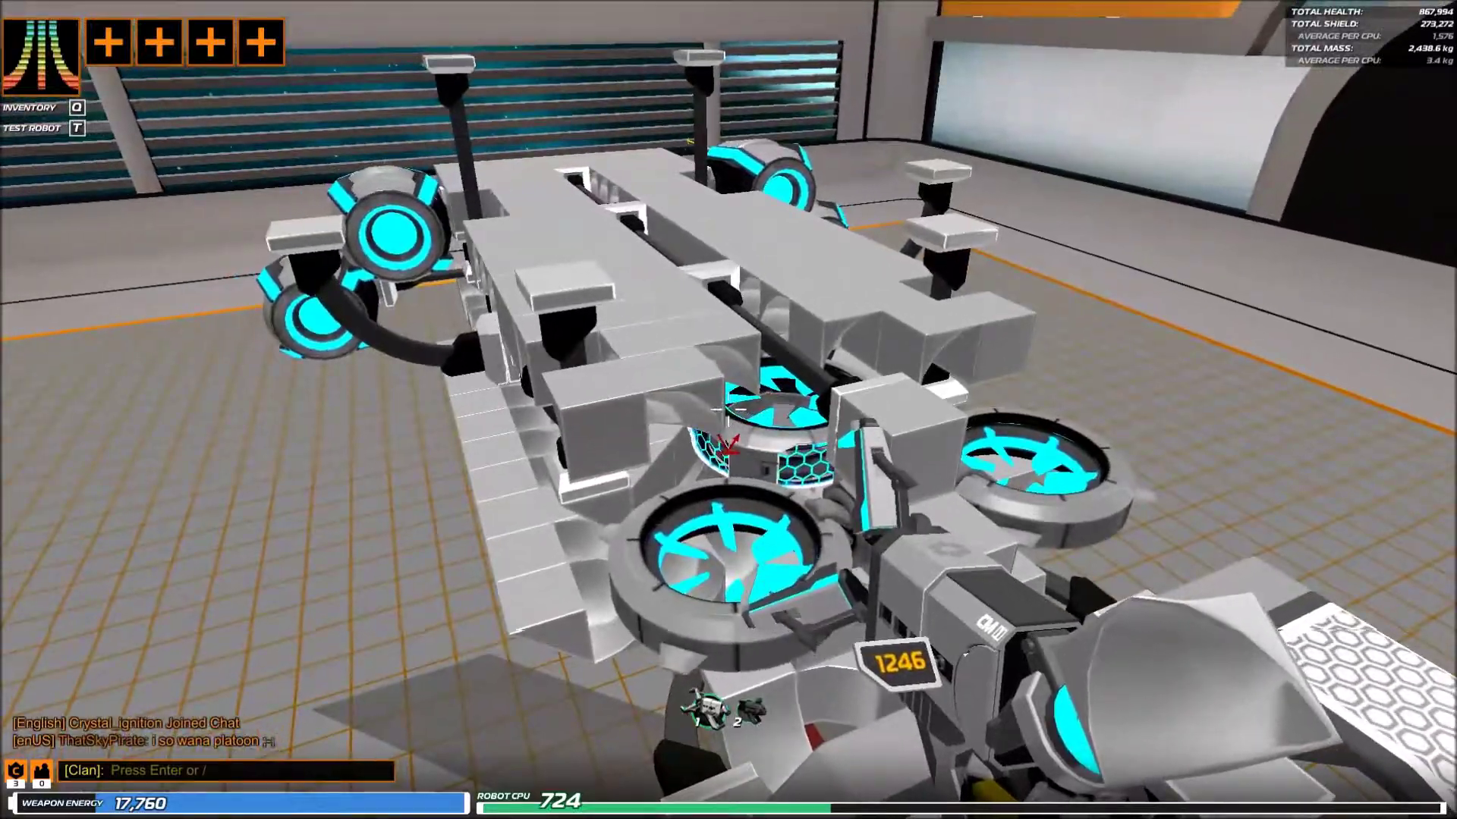
{"action": "left_click", "coordinate": [728, 410]}
{"action": "left_click", "coordinate": [728, 410]}
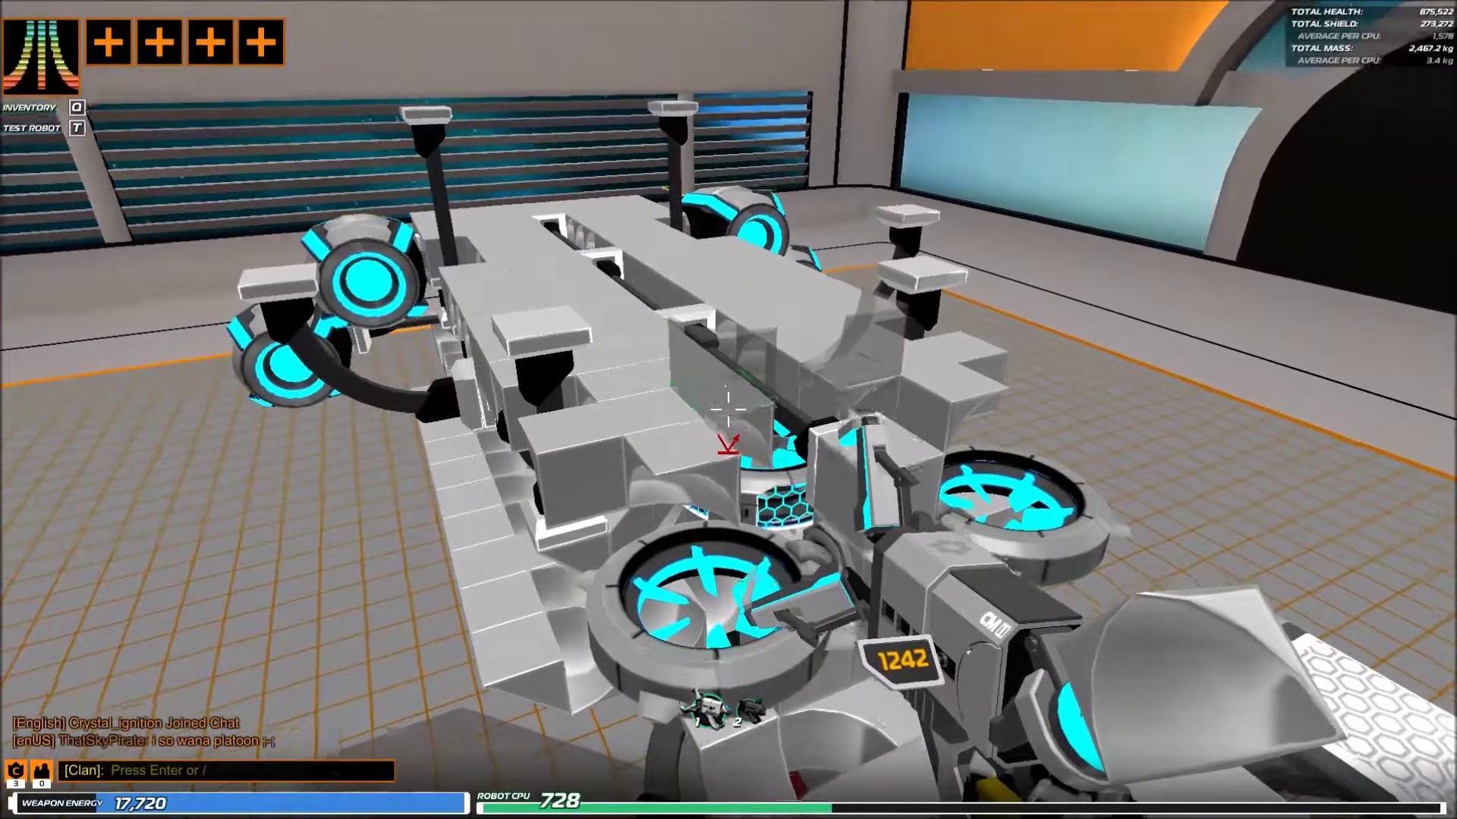
{"action": "left_click", "coordinate": [729, 410]}
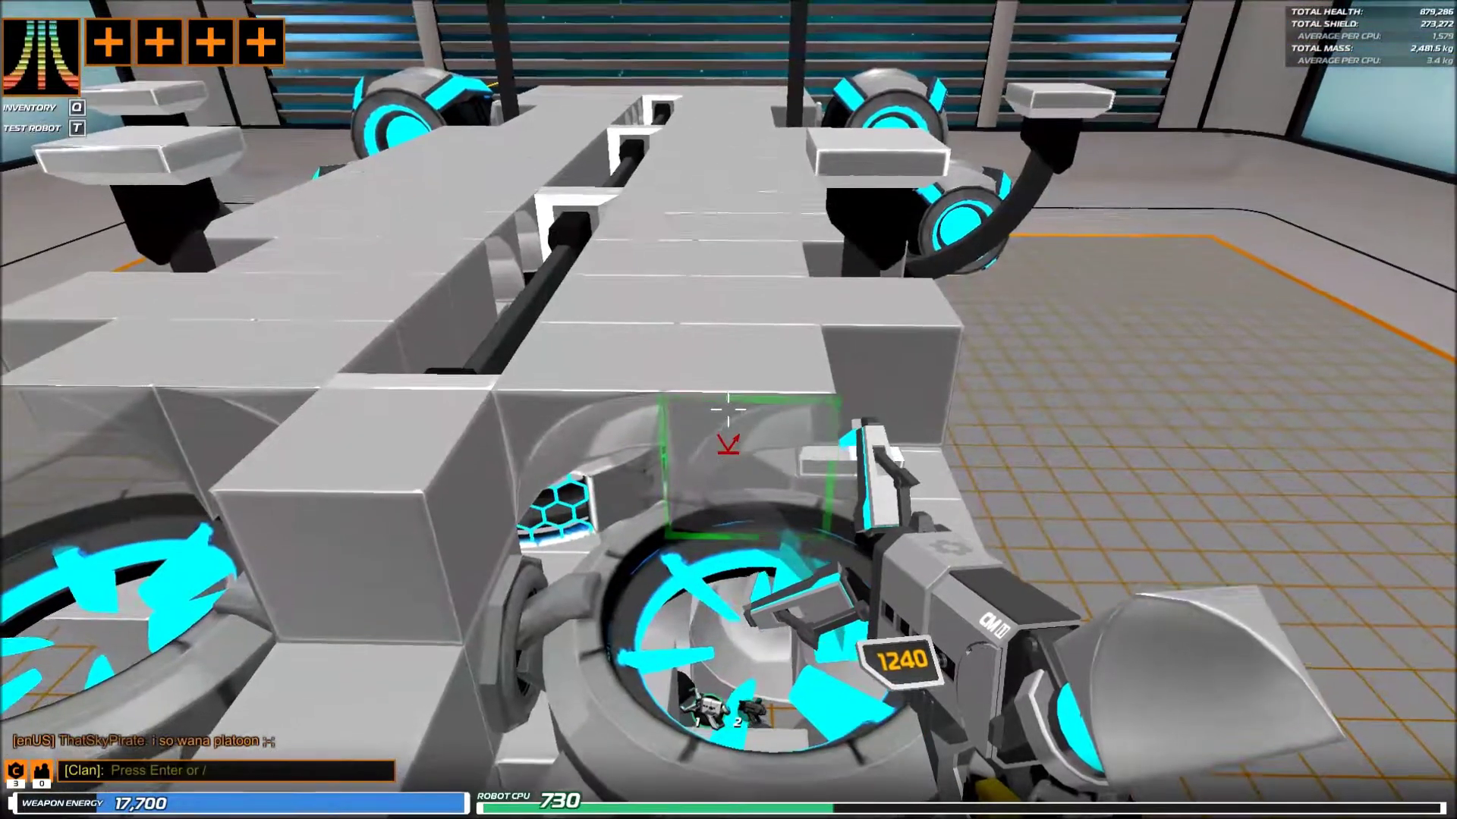
- Place two cubes beside the front hover engine and one slot-2 block on the frame
{"action": "left_click", "coordinate": [729, 407]}
{"action": "left_click", "coordinate": [729, 408]}
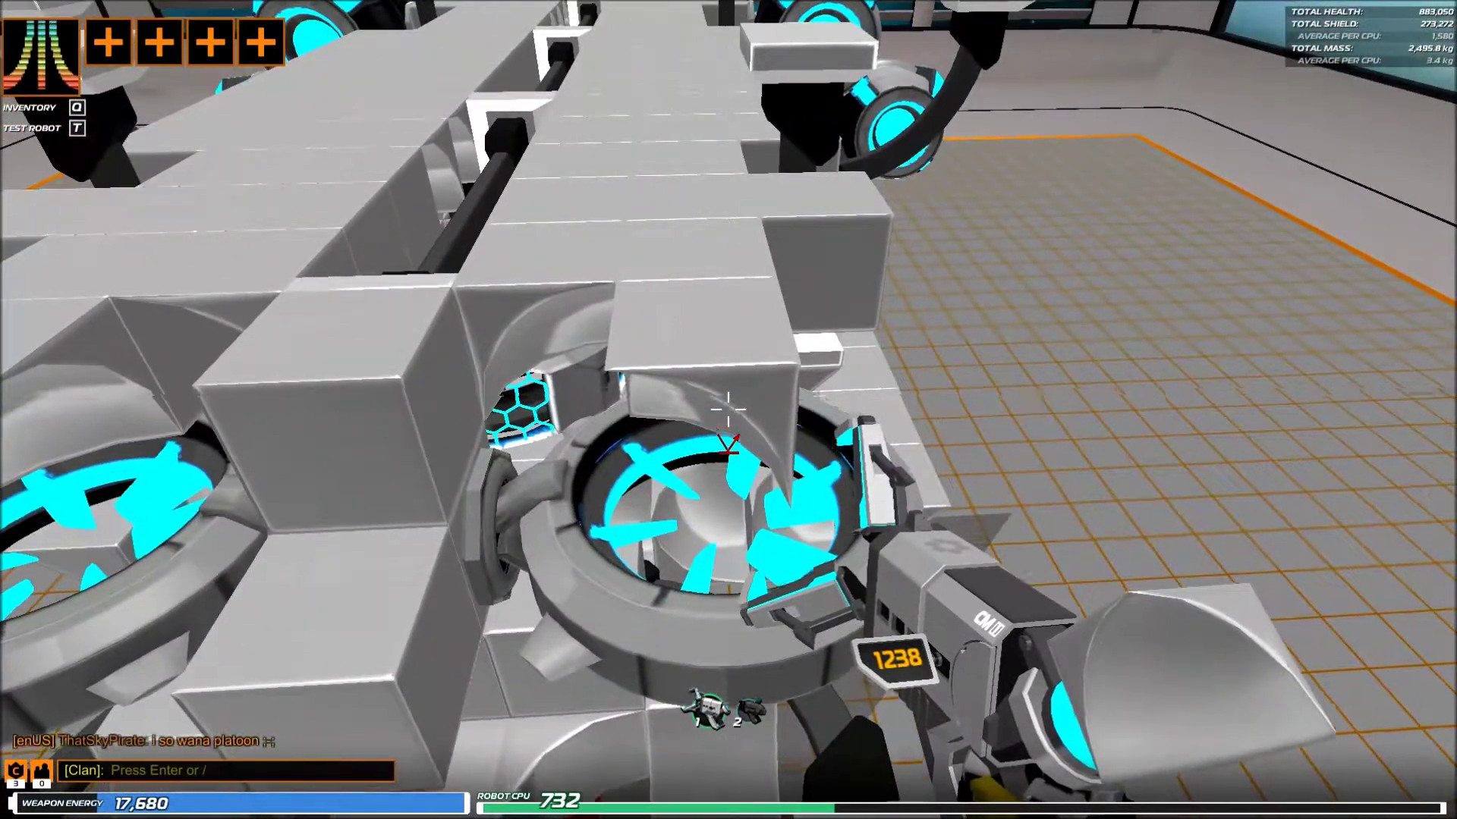
{"action": "left_click", "coordinate": [729, 407]}
{"action": "left_click", "coordinate": [728, 408]}
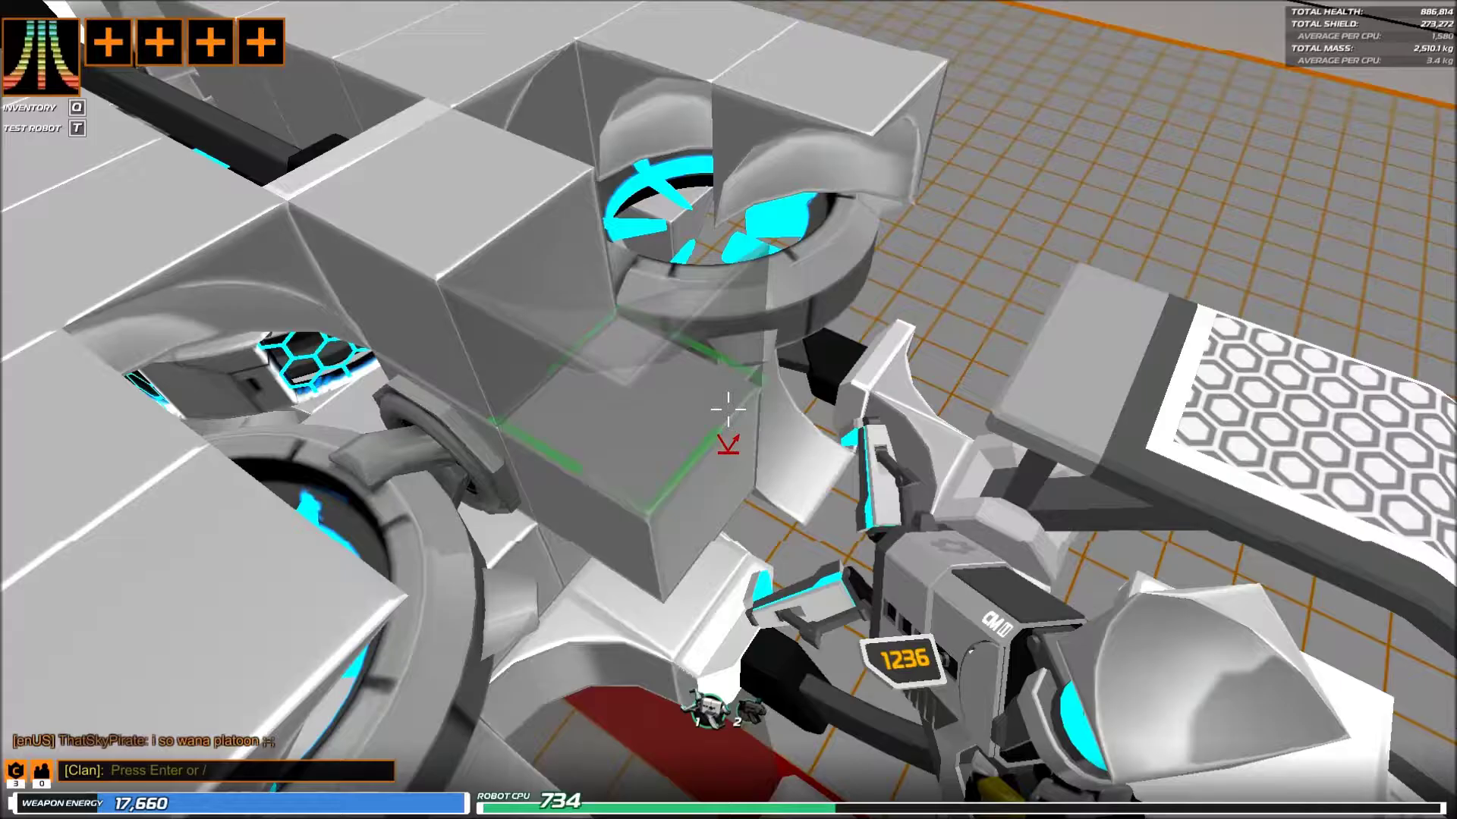
{"action": "key", "text": "2"}
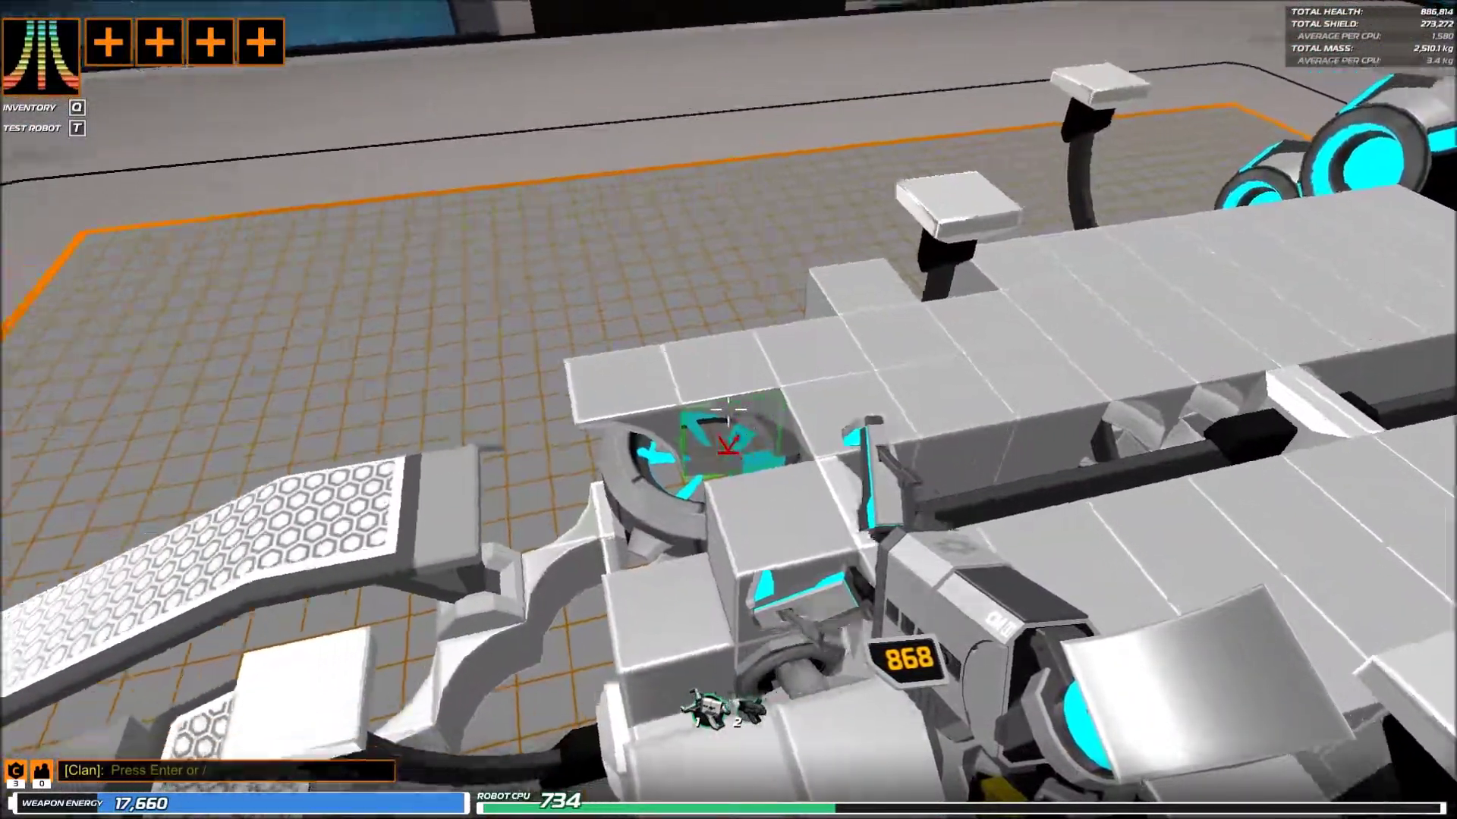
{"action": "left_click", "coordinate": [728, 410]}
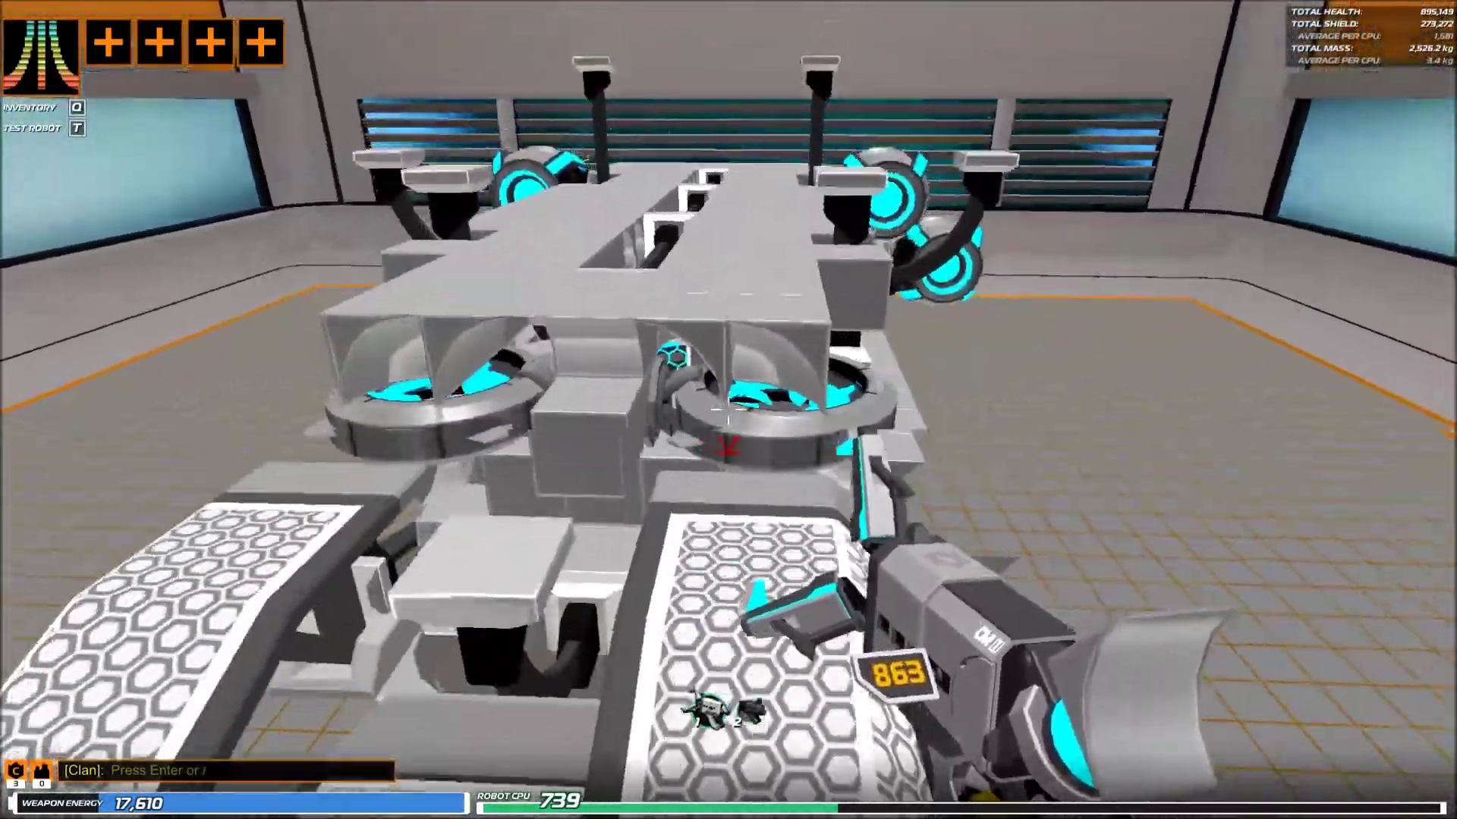
- Place slope blocks across the frame's front, then pick Edge cubes from the inventory
{"action": "key", "text": "q"}
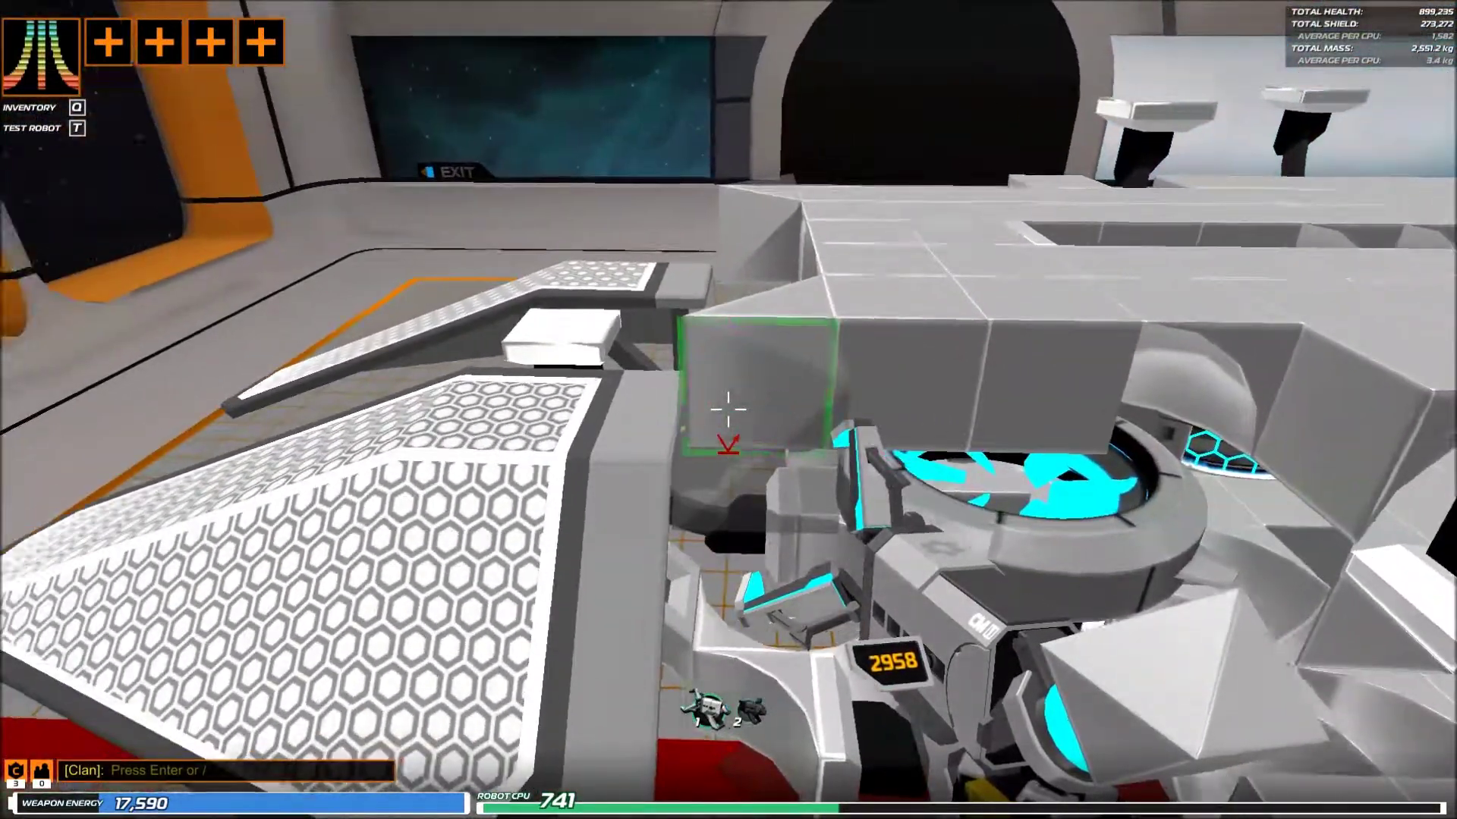
{"action": "left_click", "coordinate": [729, 408]}
{"action": "left_click", "coordinate": [729, 407]}
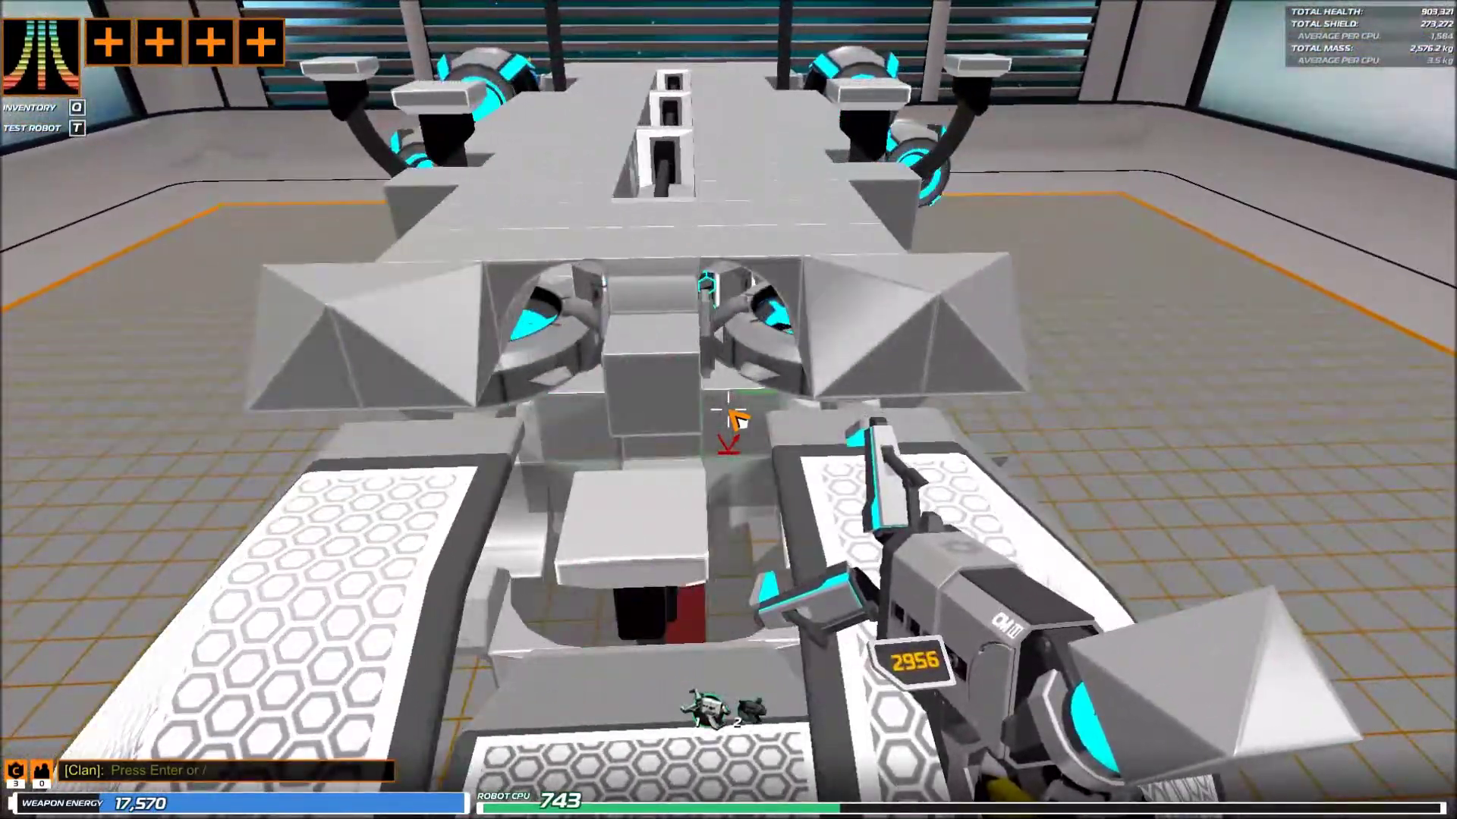
{"action": "key", "text": "q"}
{"action": "left_click", "coordinate": [194, 138]}
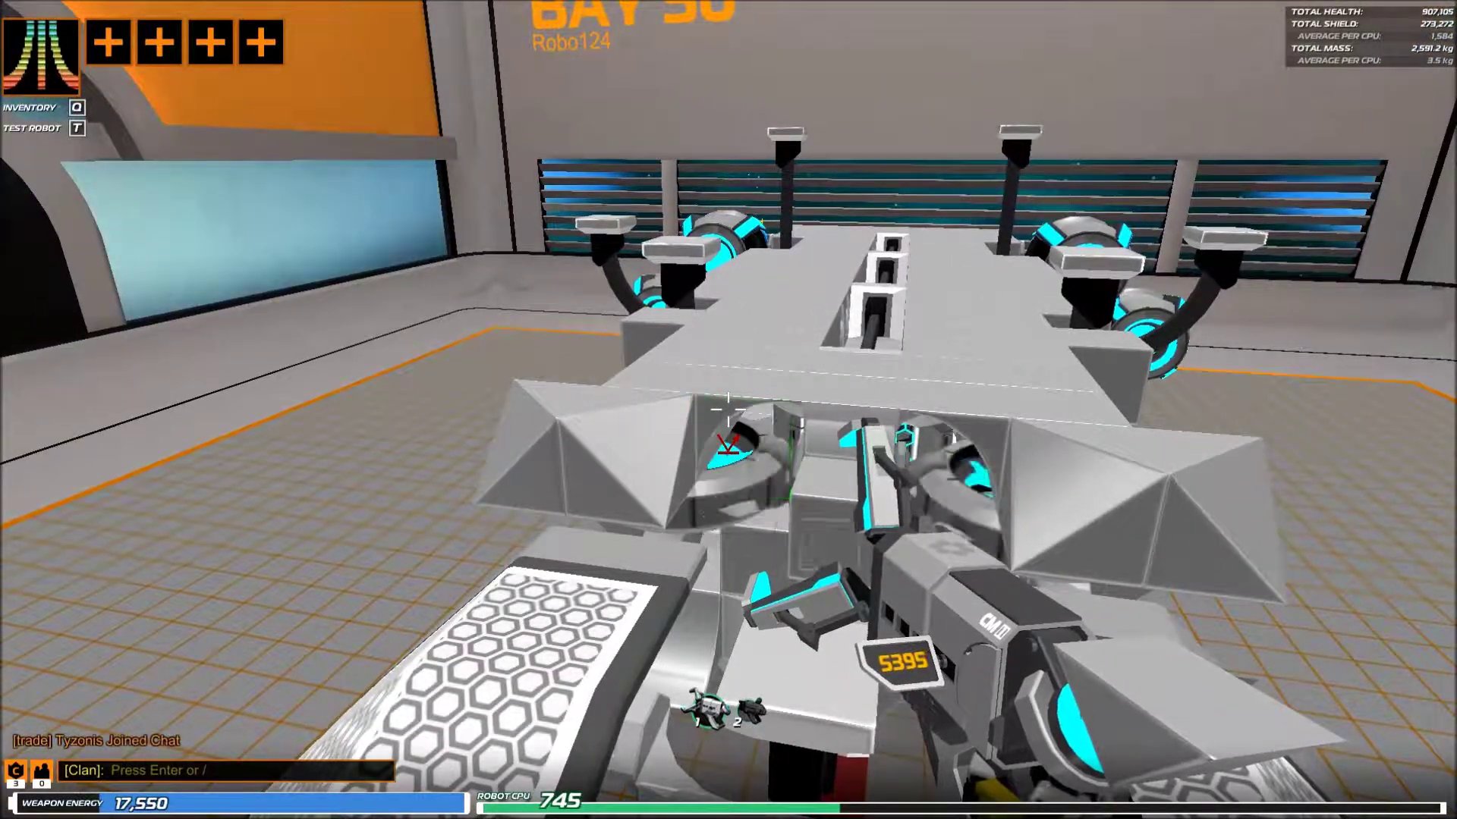
{"action": "key", "text": "w"}
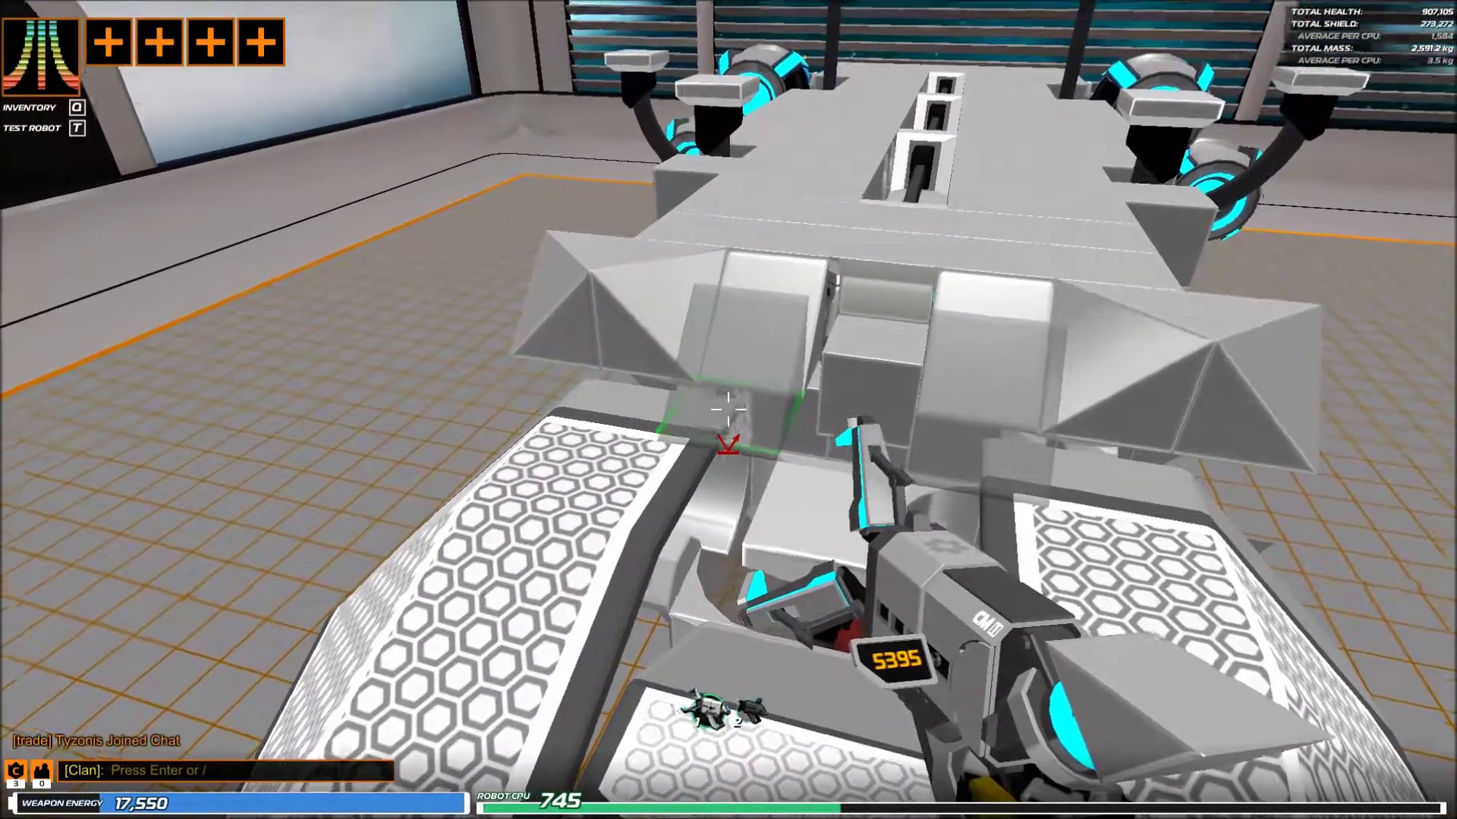
{"action": "key", "text": "d"}
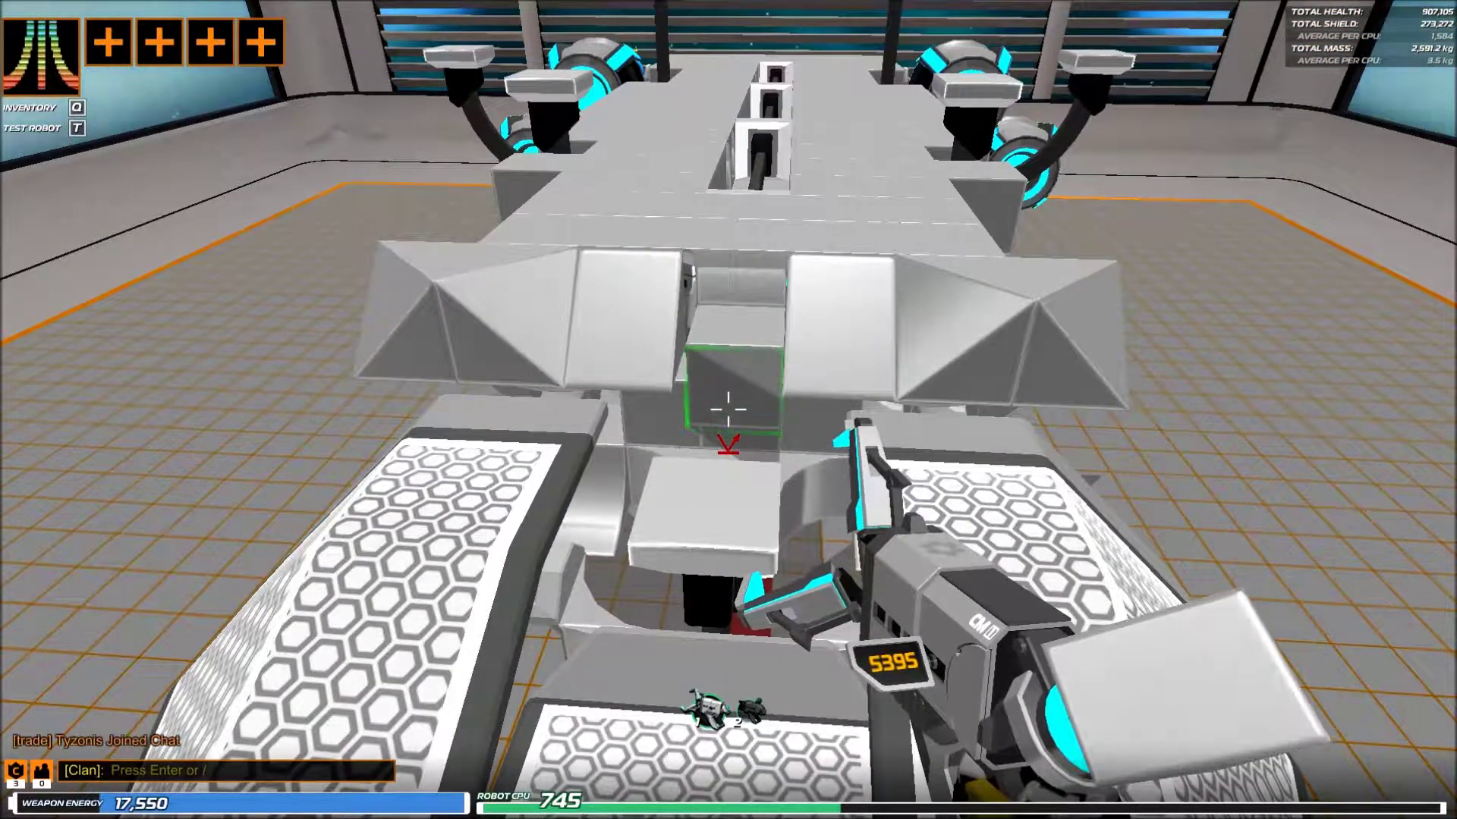
{"action": "key", "text": "w"}
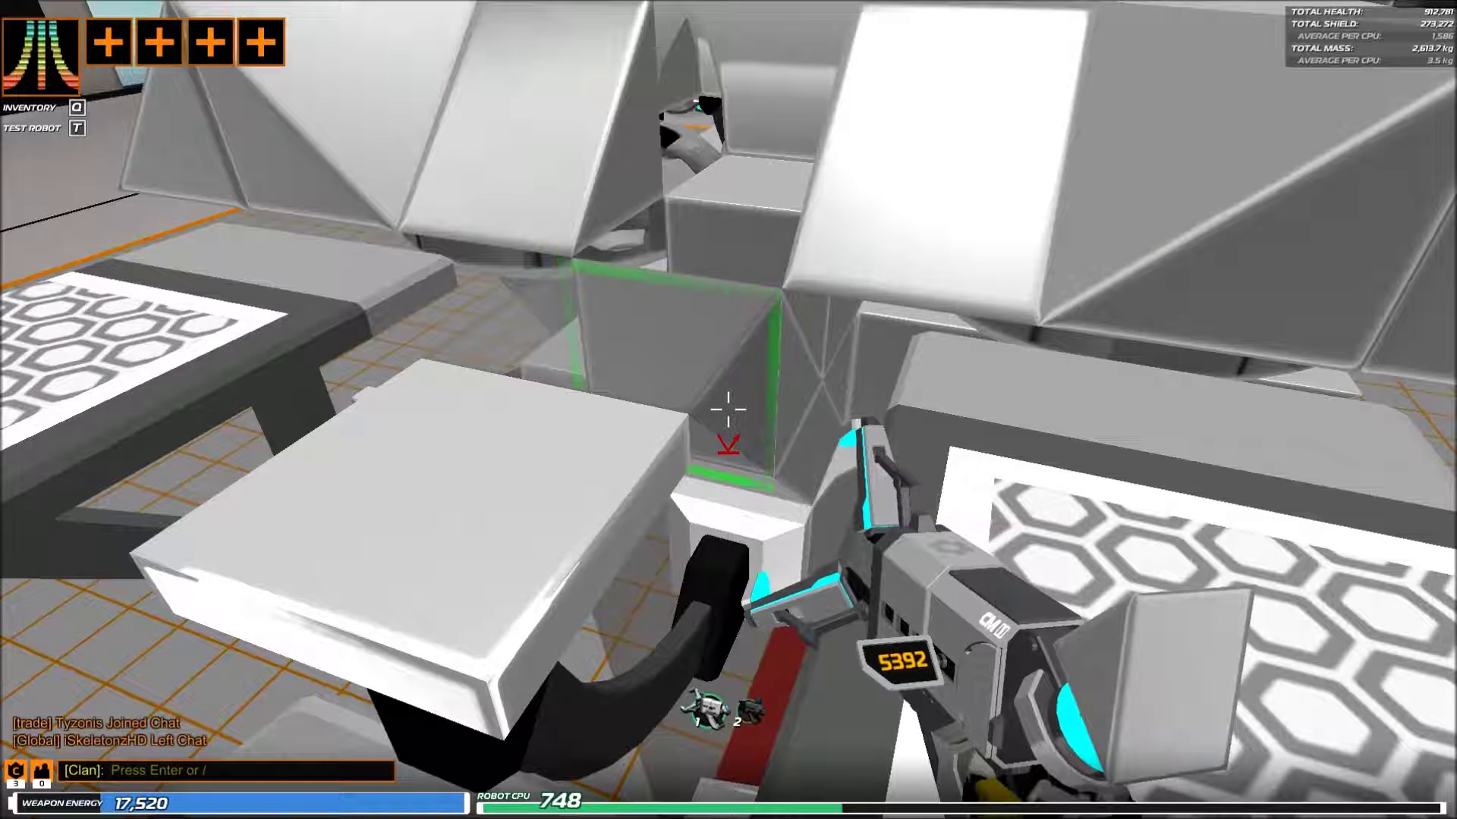
- Place an edge cube at the front centre and delete two centre-front blocks
{"action": "left_click", "coordinate": [728, 409]}
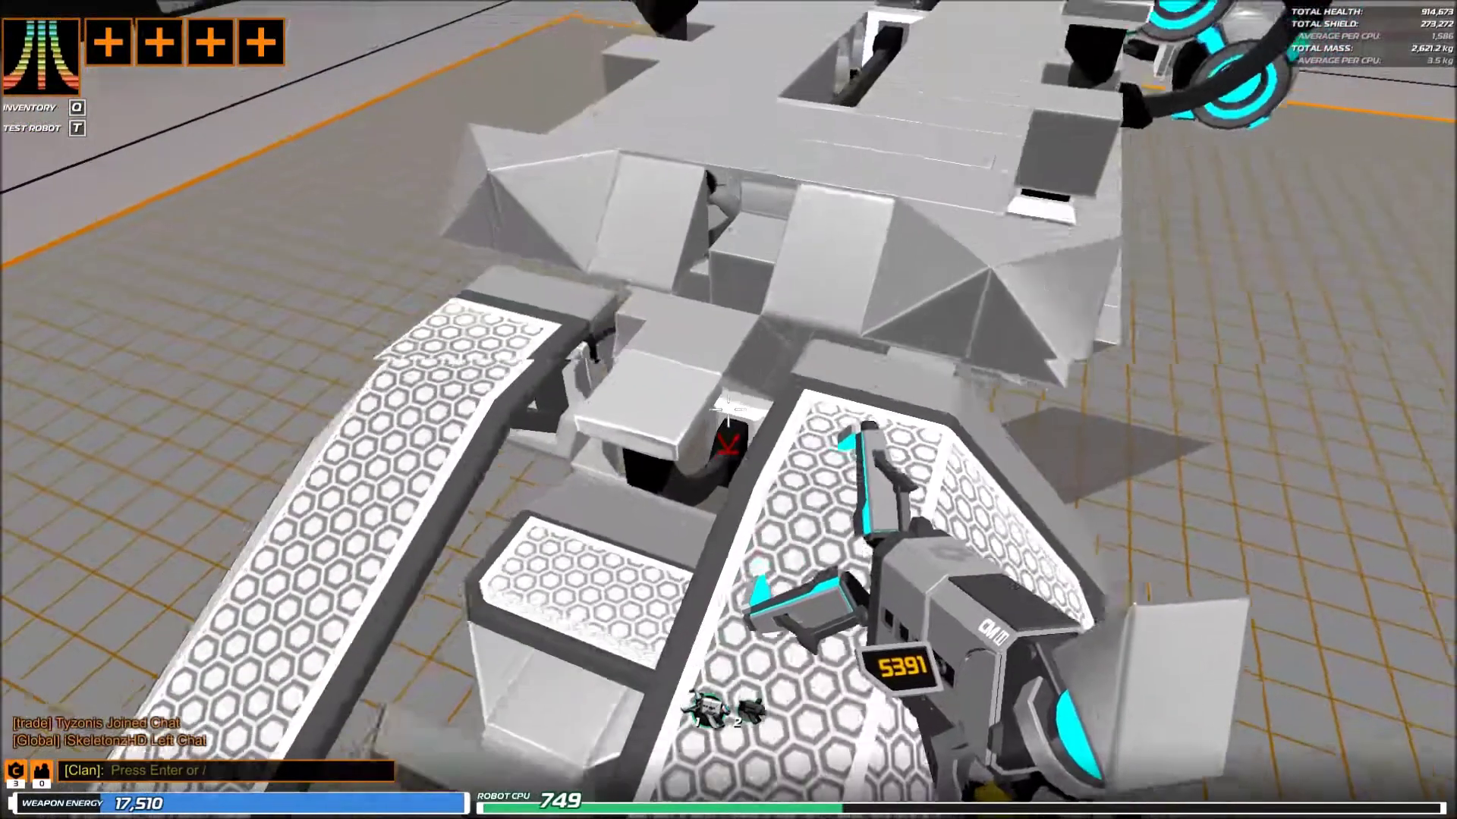
{"action": "key", "text": "s"}
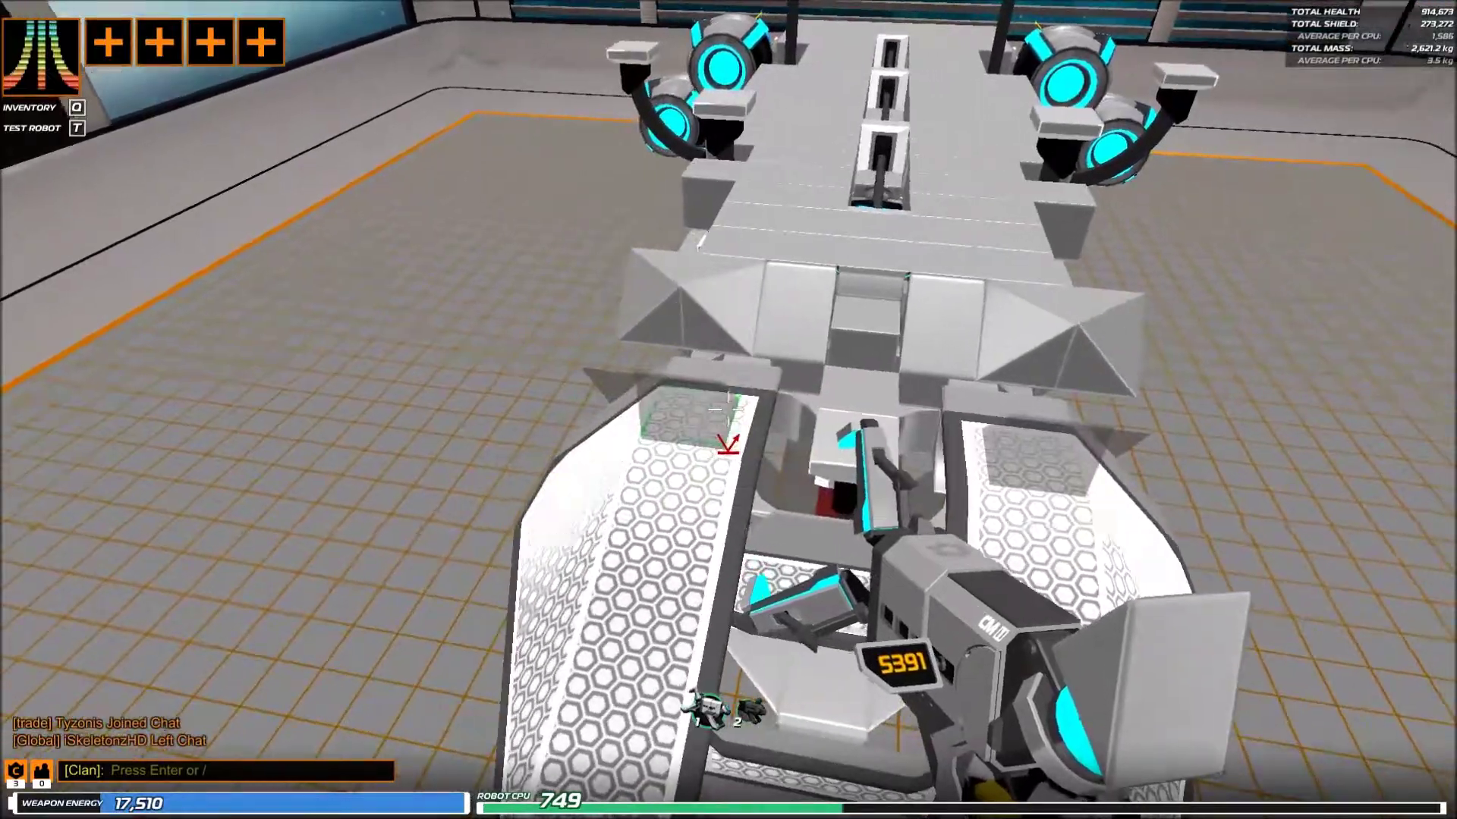
{"action": "key", "text": "w"}
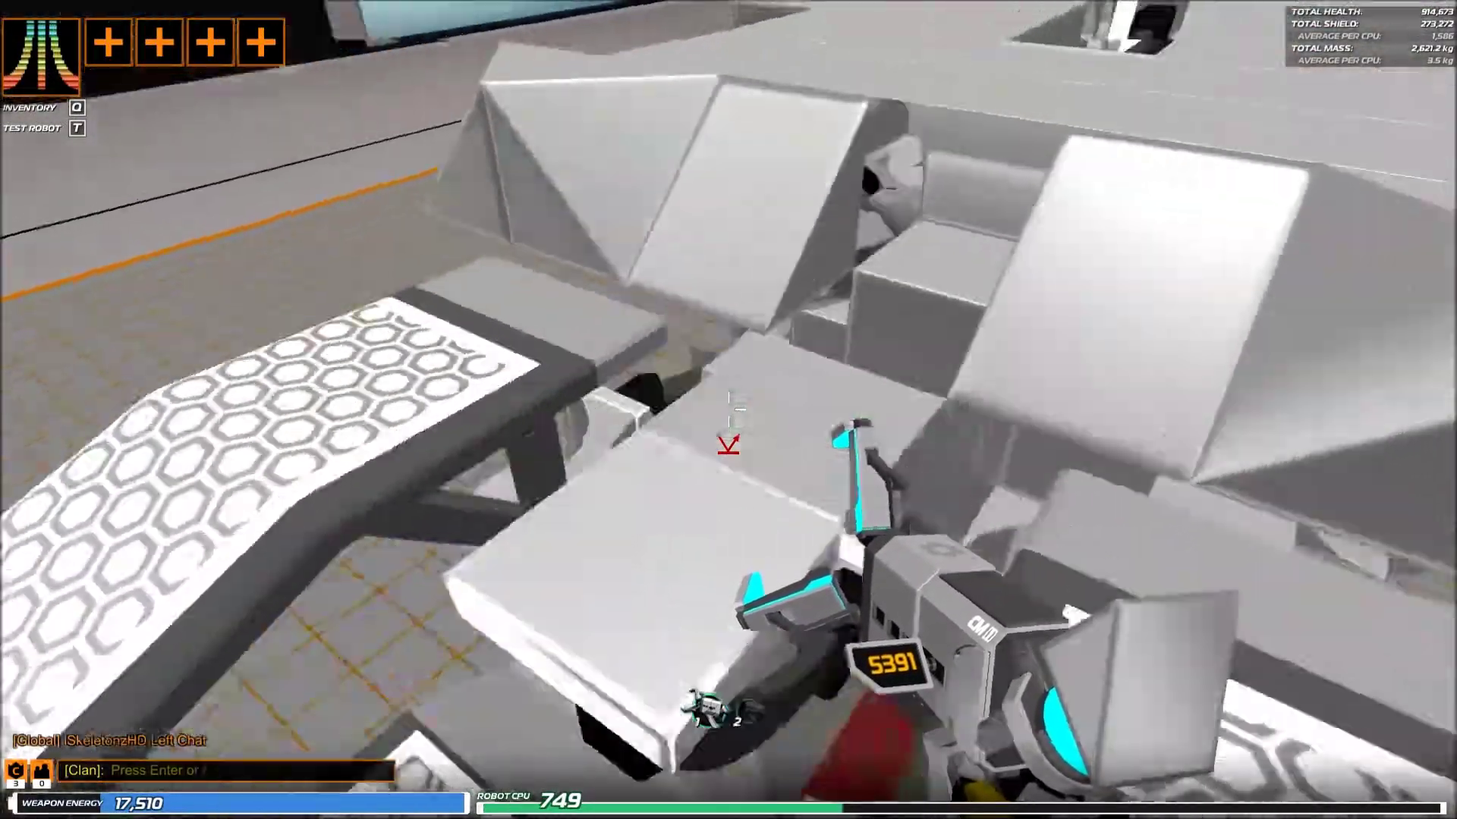
{"action": "key", "text": "space"}
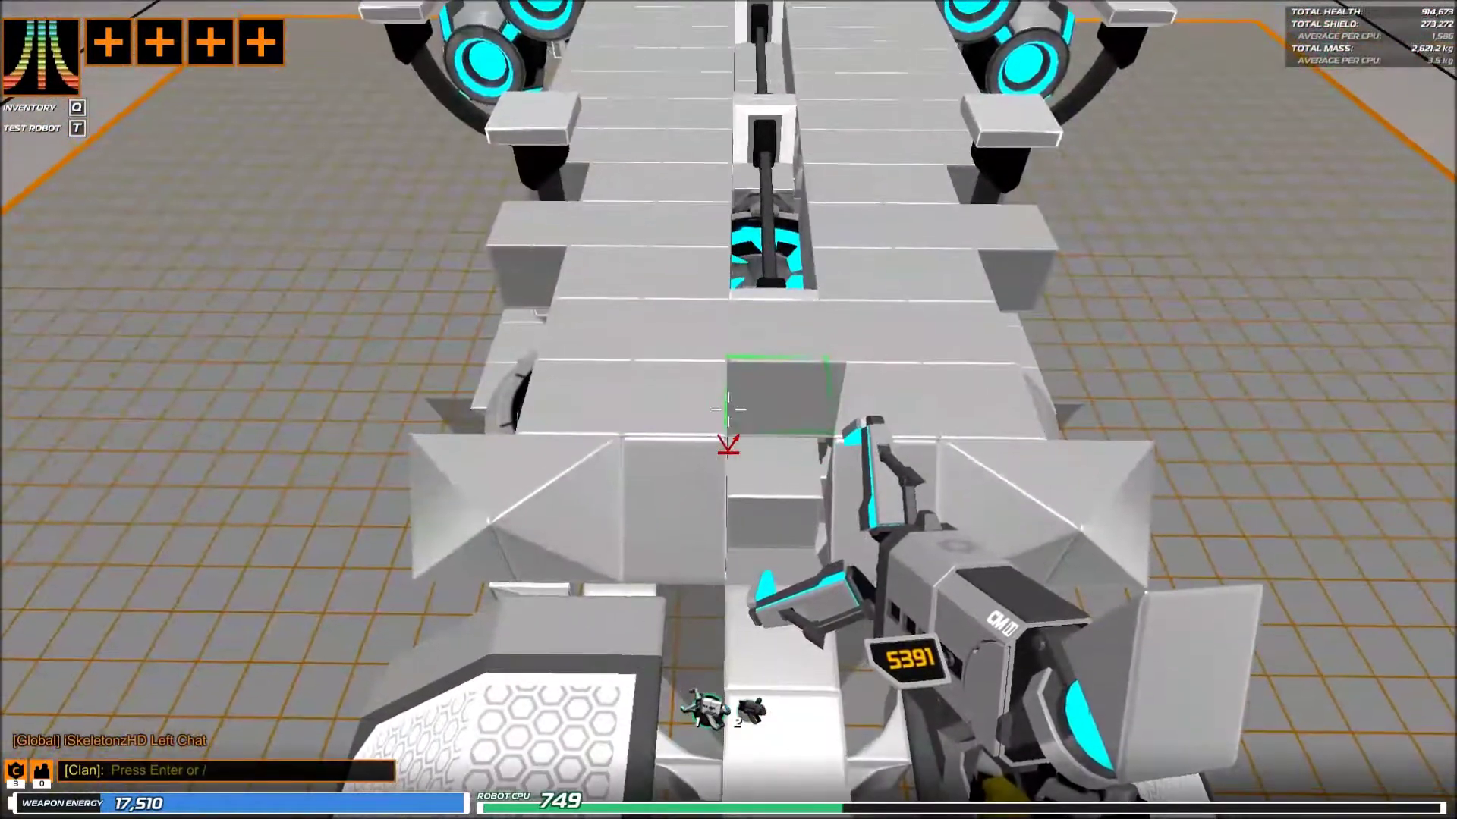
{"action": "right_click", "coordinate": [729, 409]}
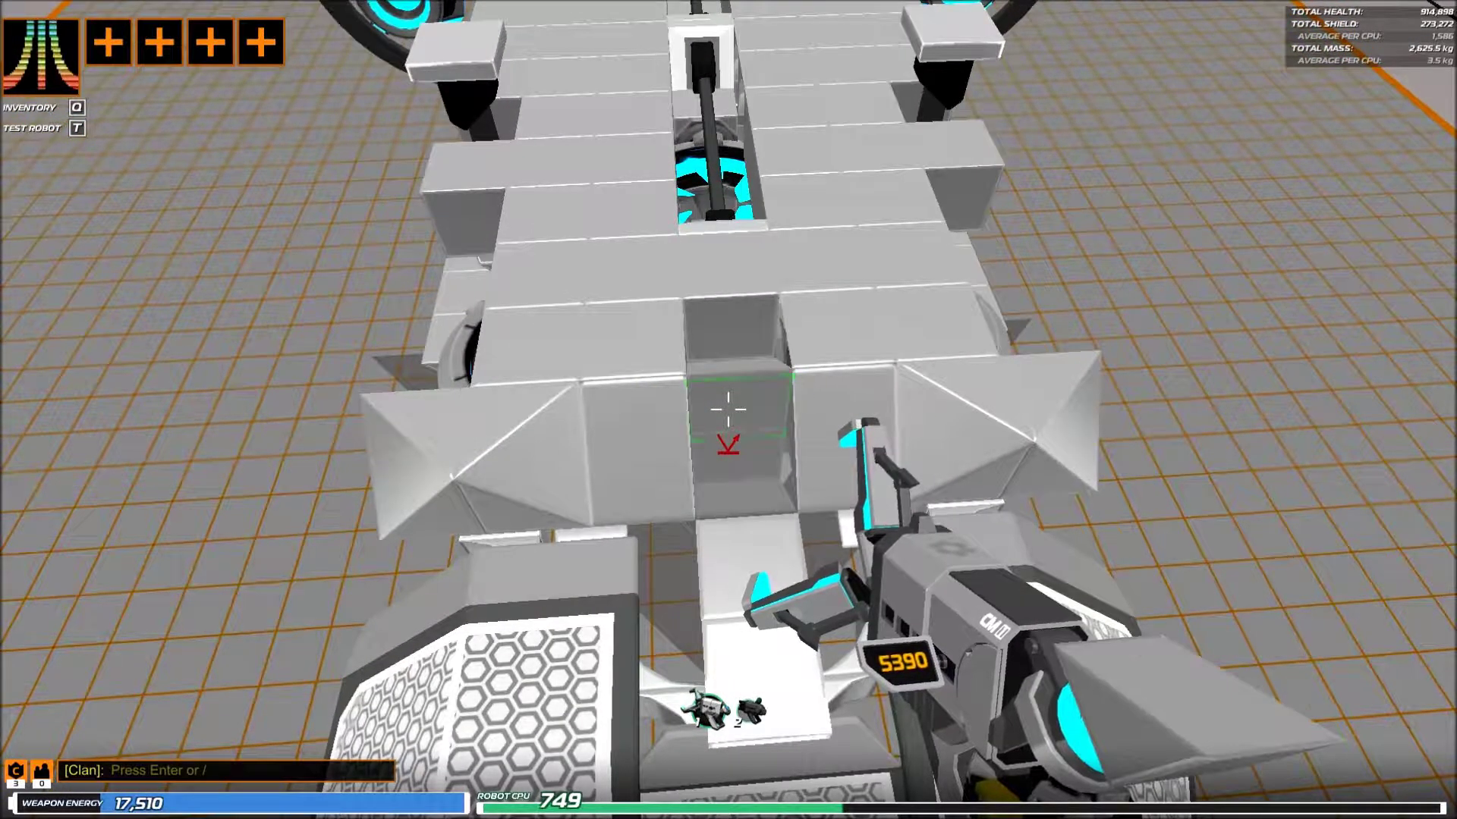
{"action": "right_click", "coordinate": [728, 410]}
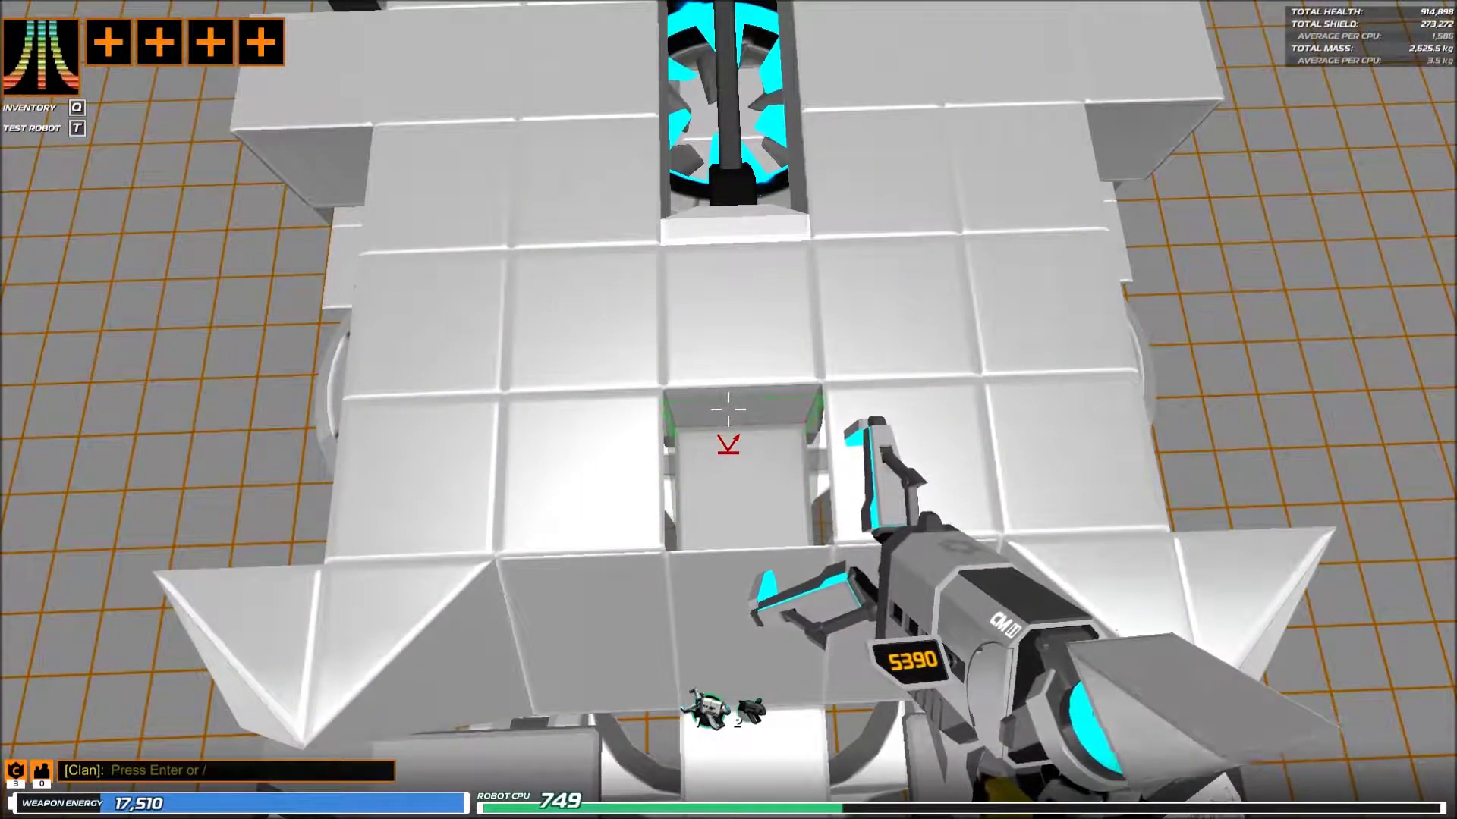
{"action": "key", "text": "s"}
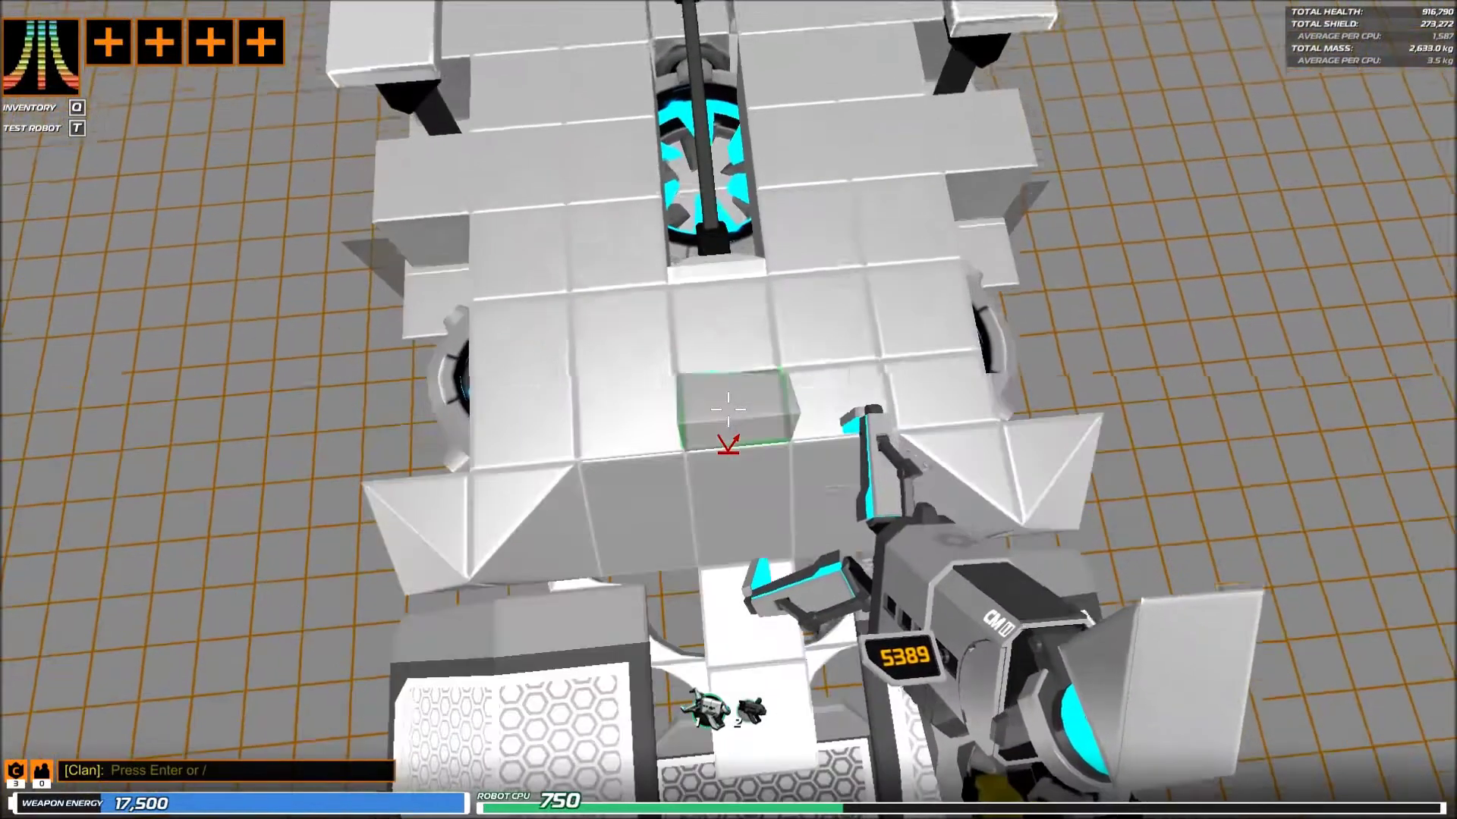
{"action": "key", "text": "w"}
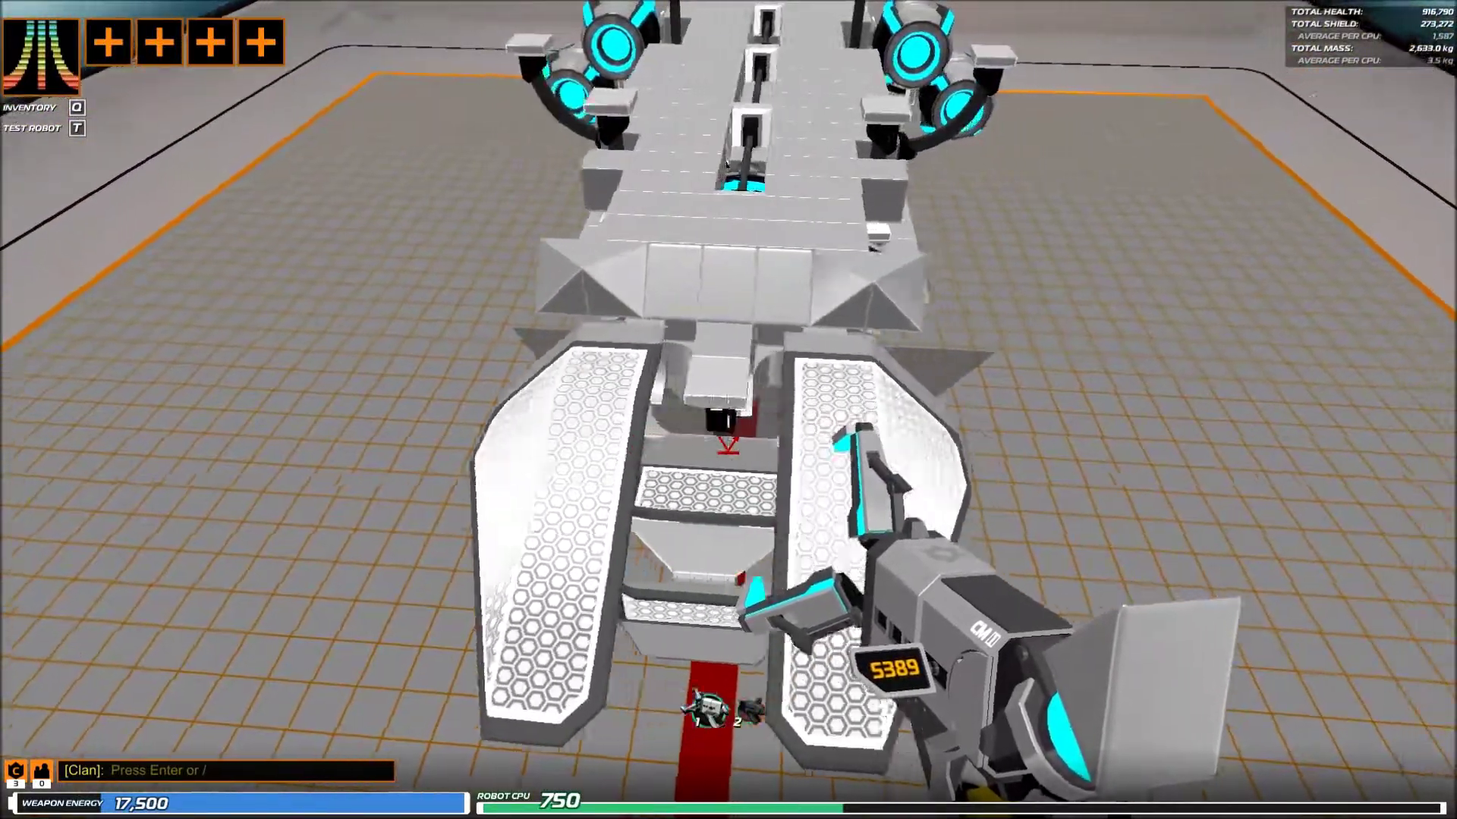
{"action": "scroll", "coordinate": [729, 409], "scroll_direction": "down", "scroll_amount": 1}
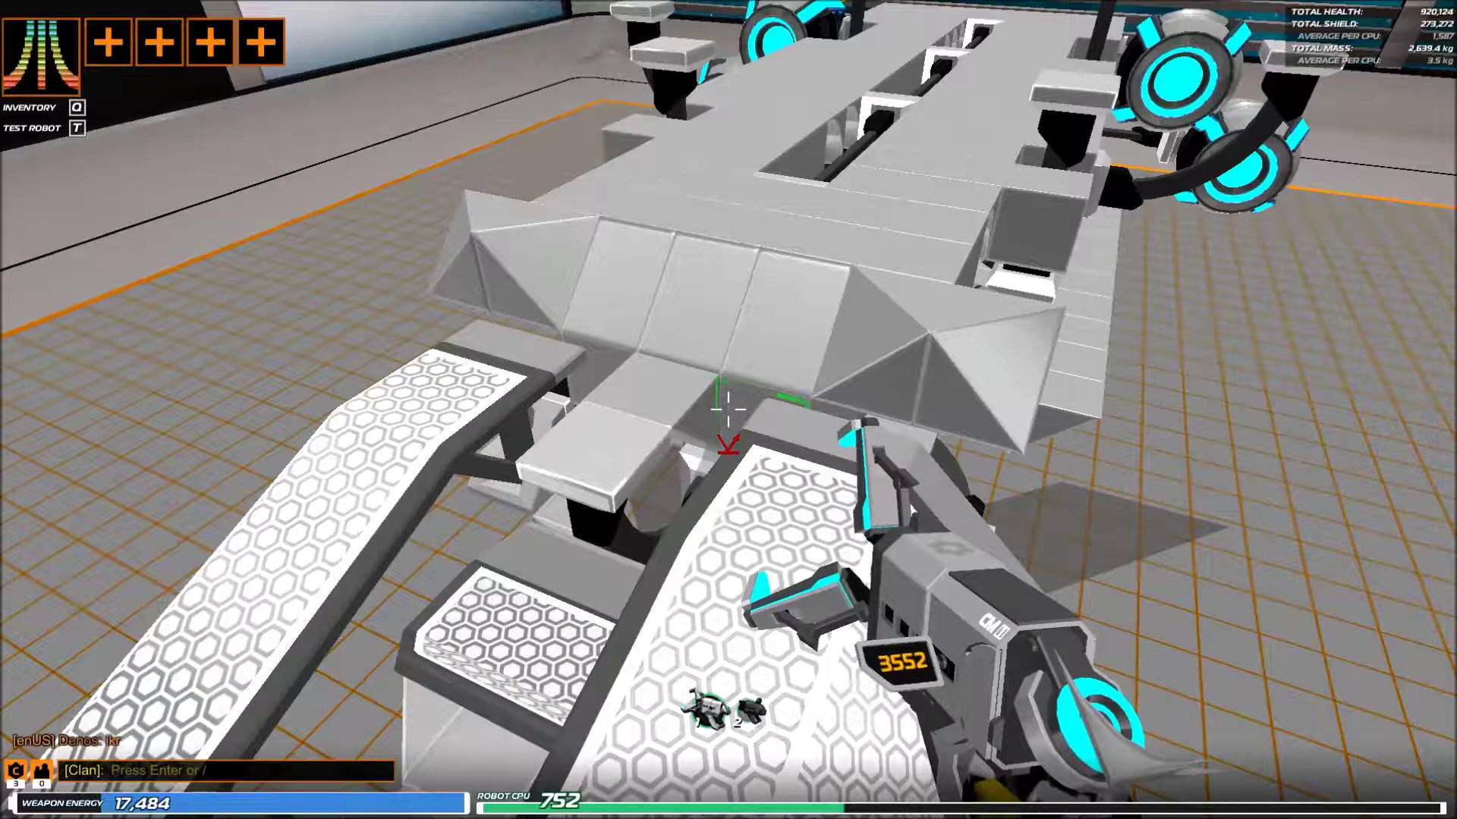
- Place another block at the front centre between the hex wing panels
{"action": "left_click", "coordinate": [728, 404]}
{"action": "left_click", "coordinate": [728, 404]}
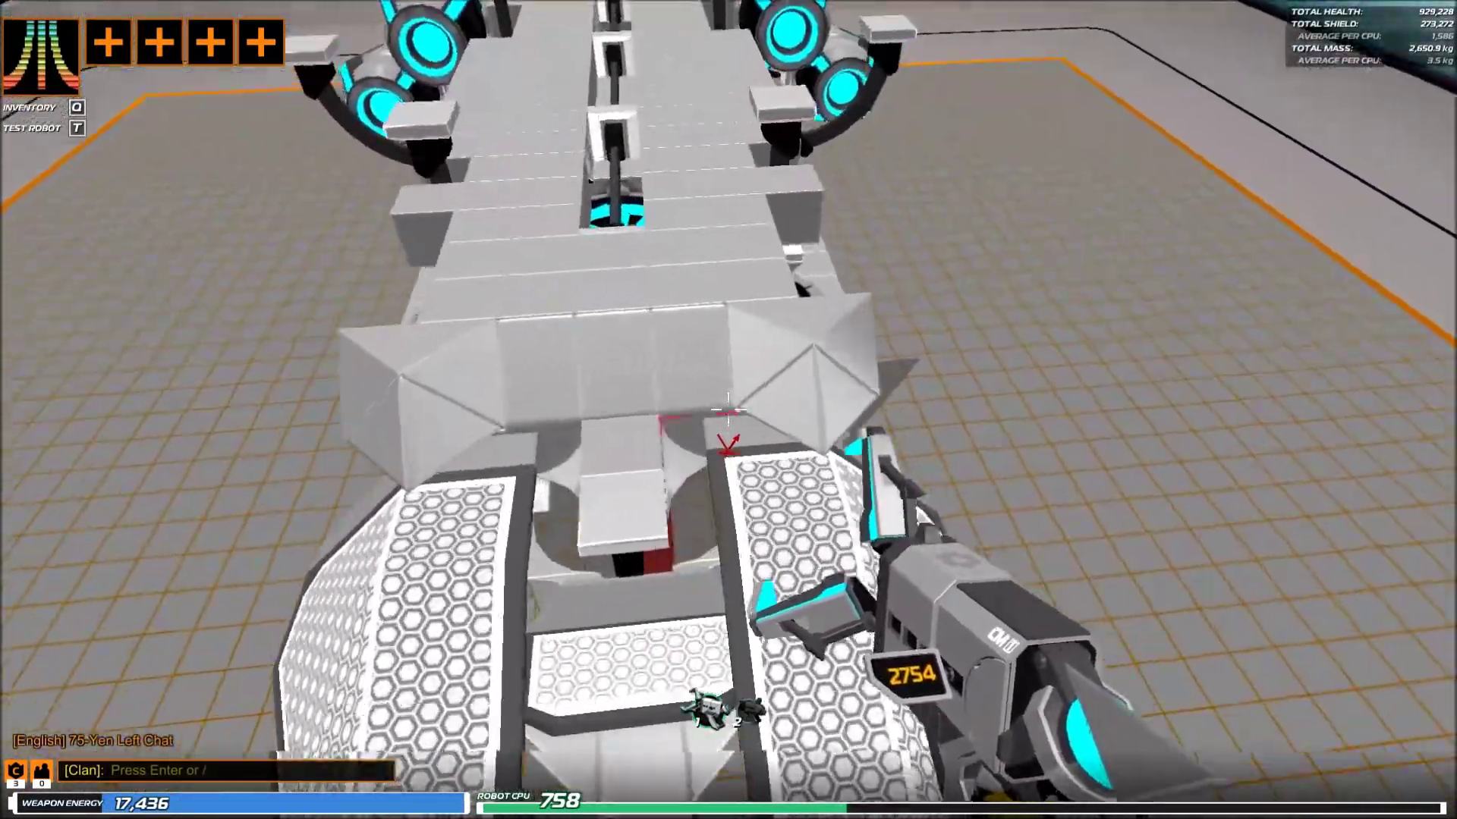
{"action": "scroll", "coordinate": [728, 409], "scroll_direction": "down", "scroll_amount": 1}
- Remove three blocks near the central hover engine, including the grey one covering the spikes
{"action": "key", "text": "w"}
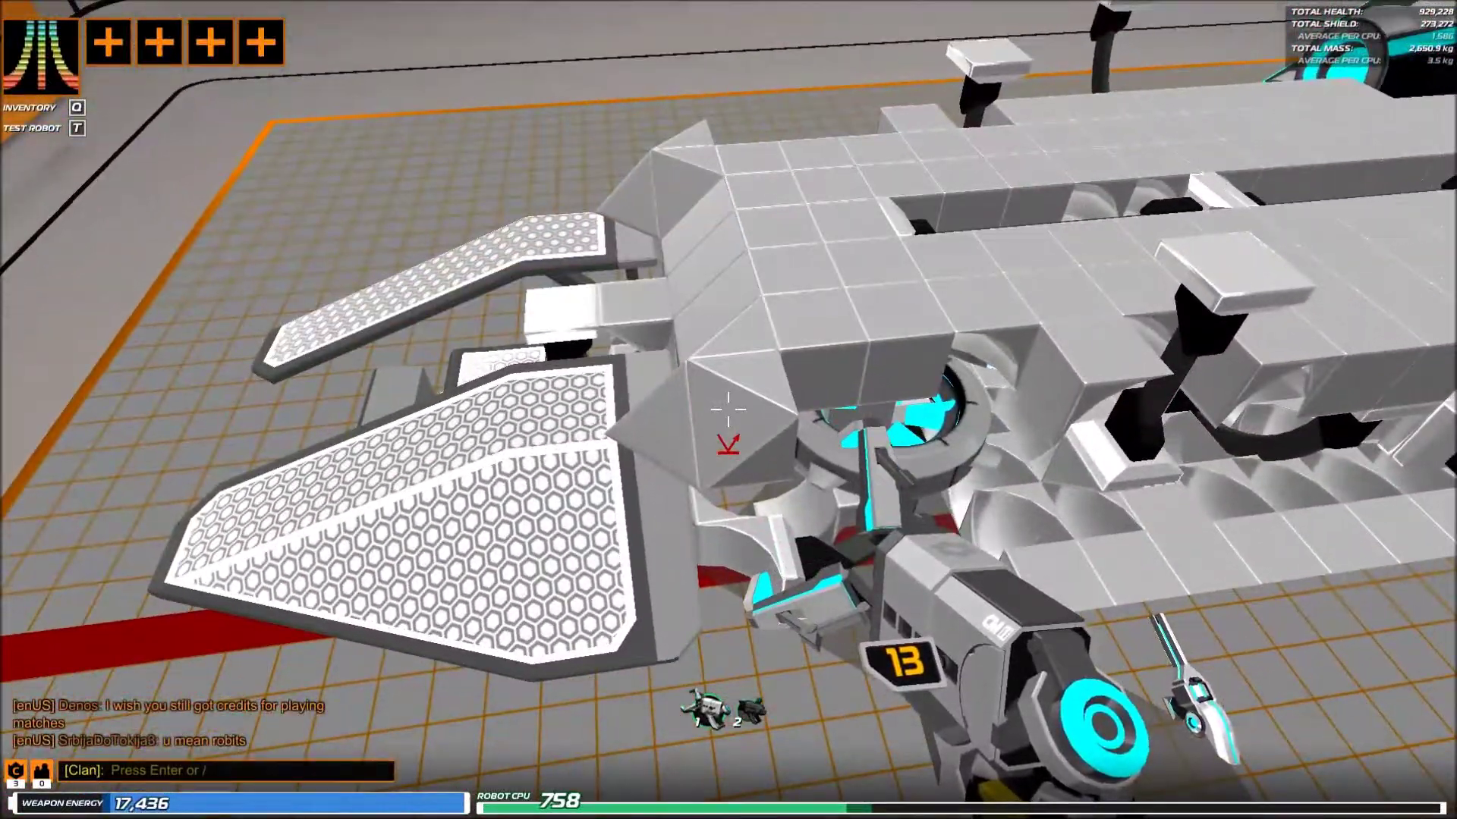
{"action": "right_click", "coordinate": [729, 409]}
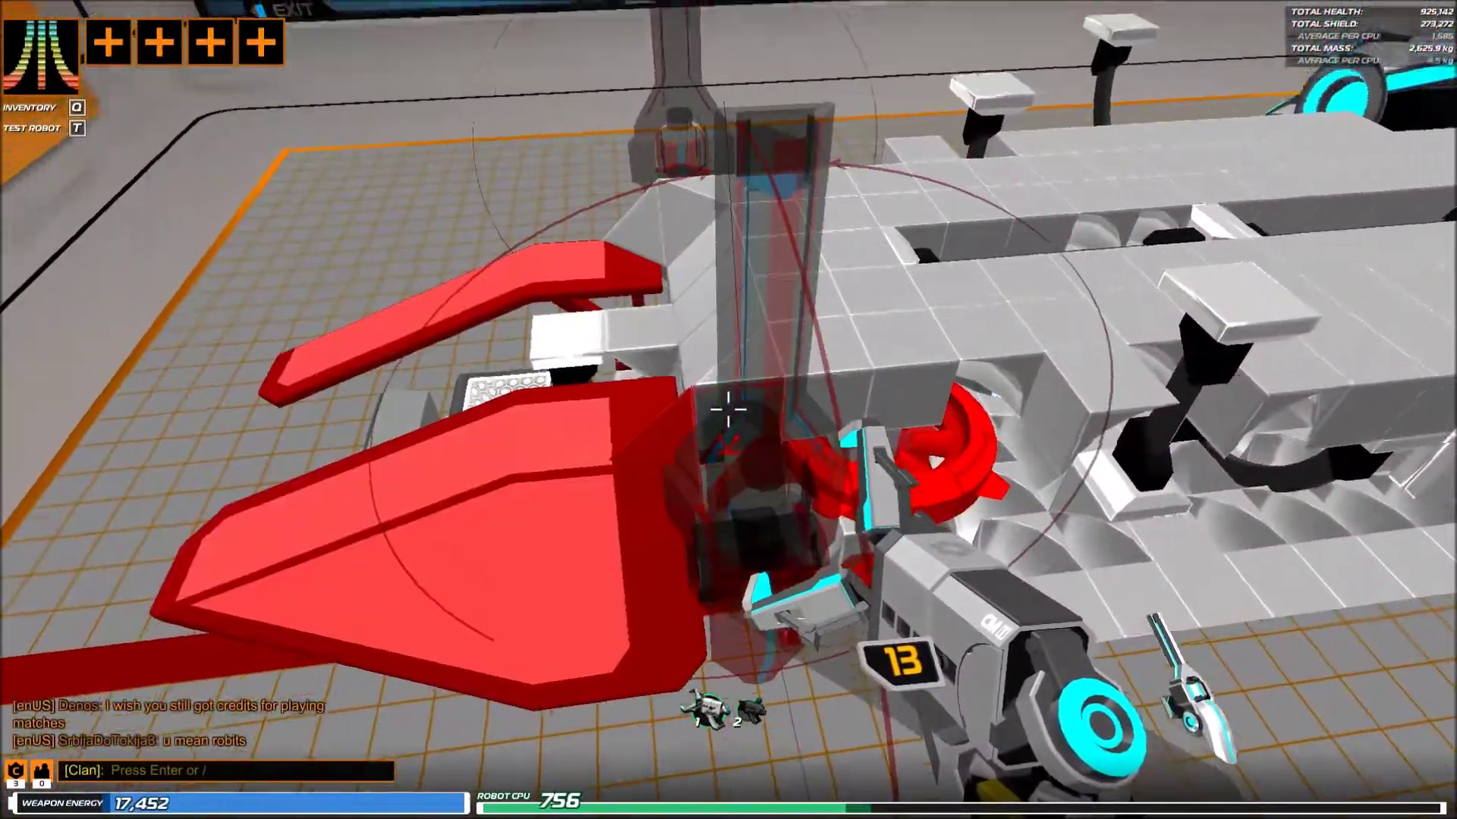
{"action": "key", "text": "d"}
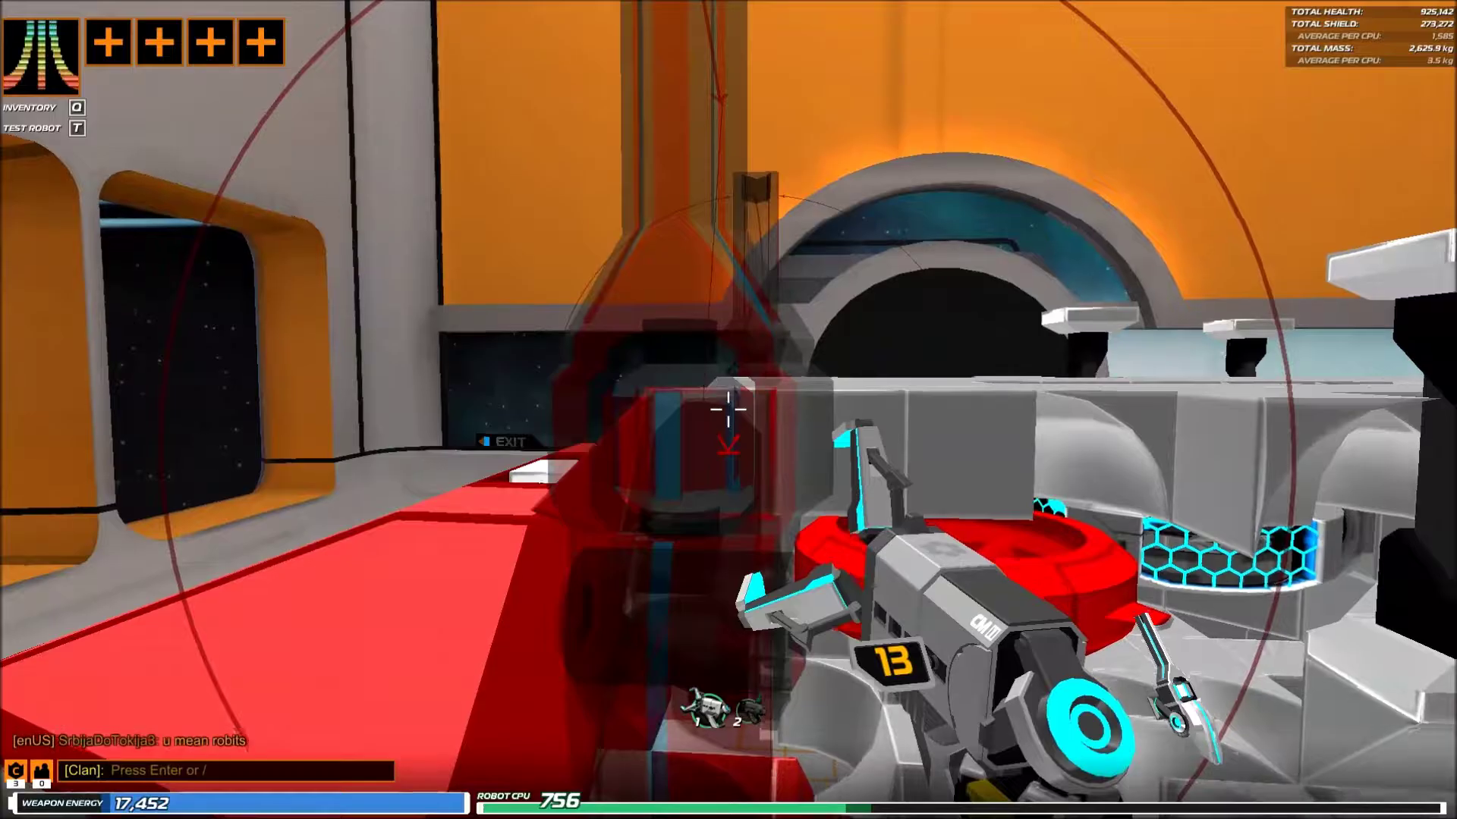
{"action": "right_click", "coordinate": [728, 410]}
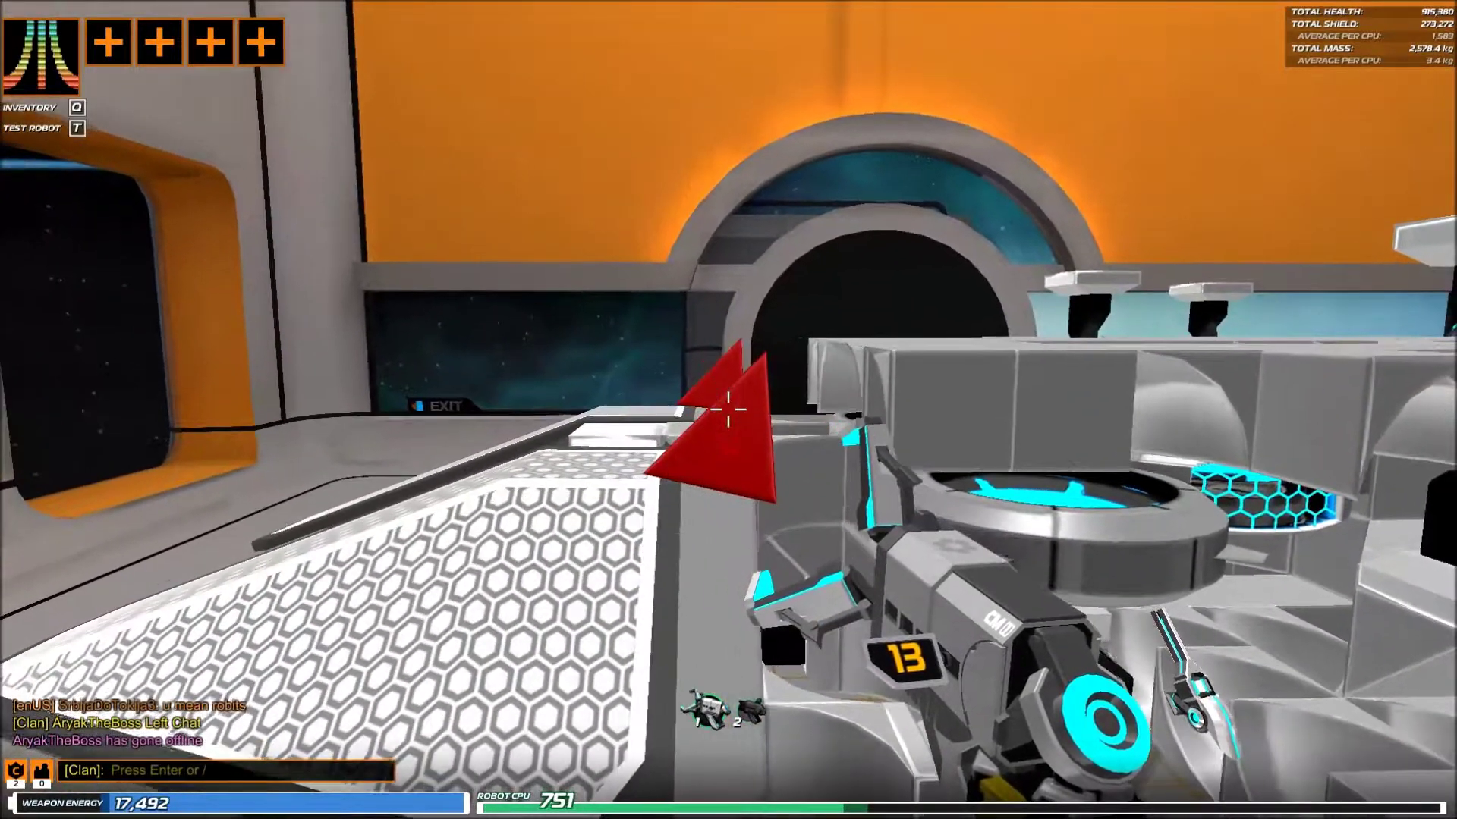
{"action": "key", "text": "w"}
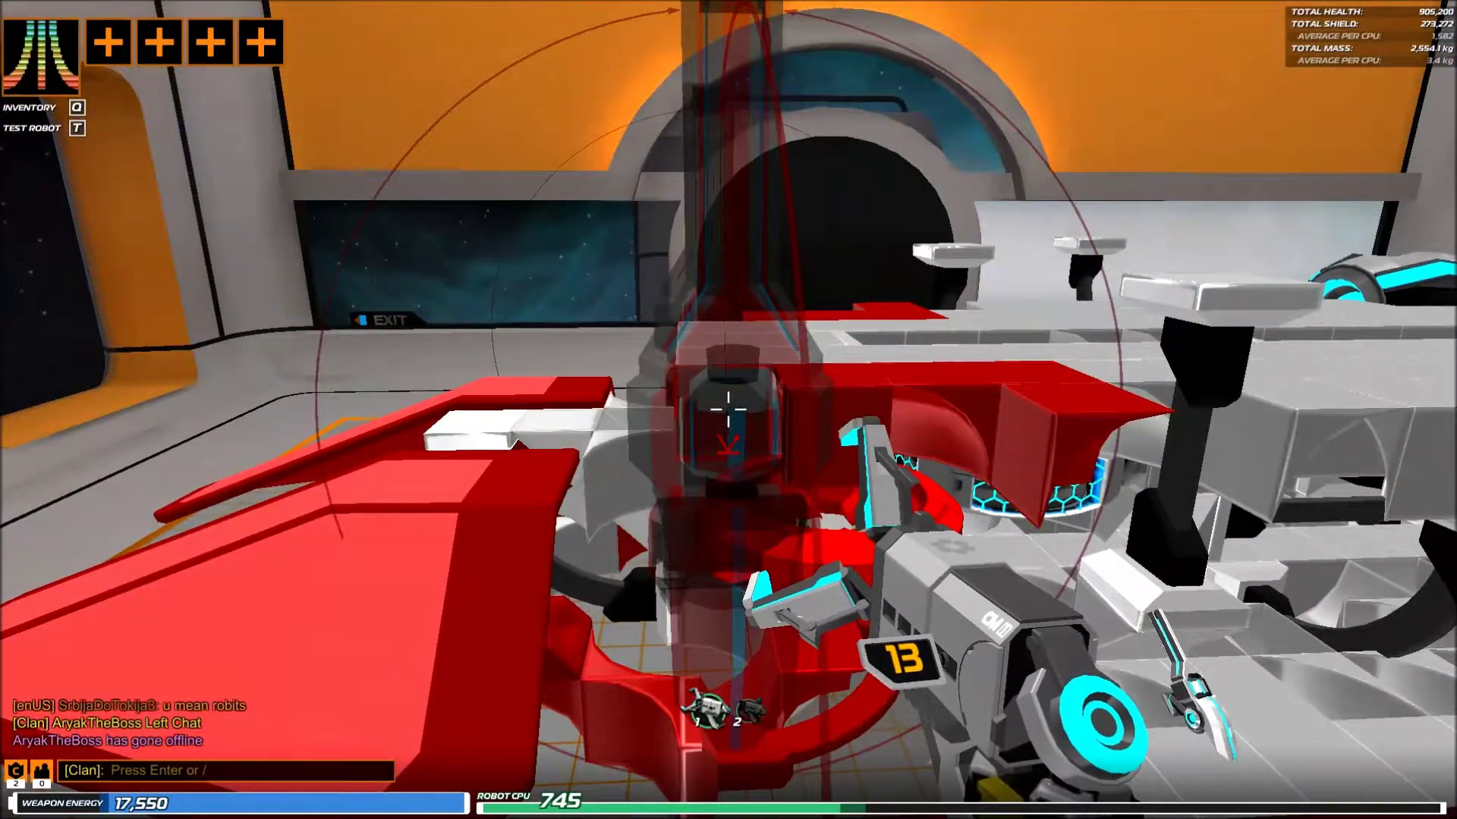
{"action": "right_click", "coordinate": [729, 406]}
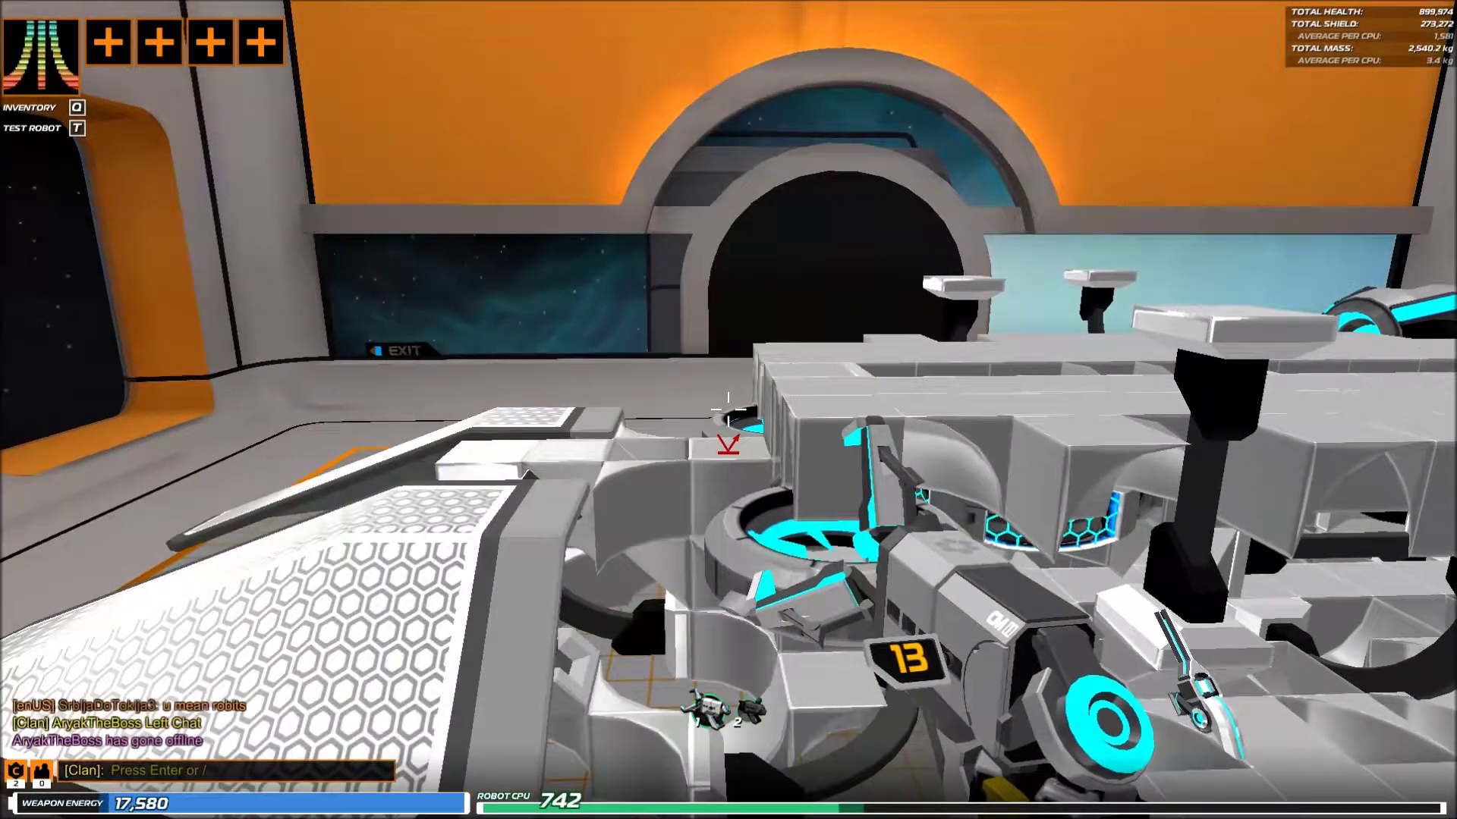
{"action": "key", "text": "a"}
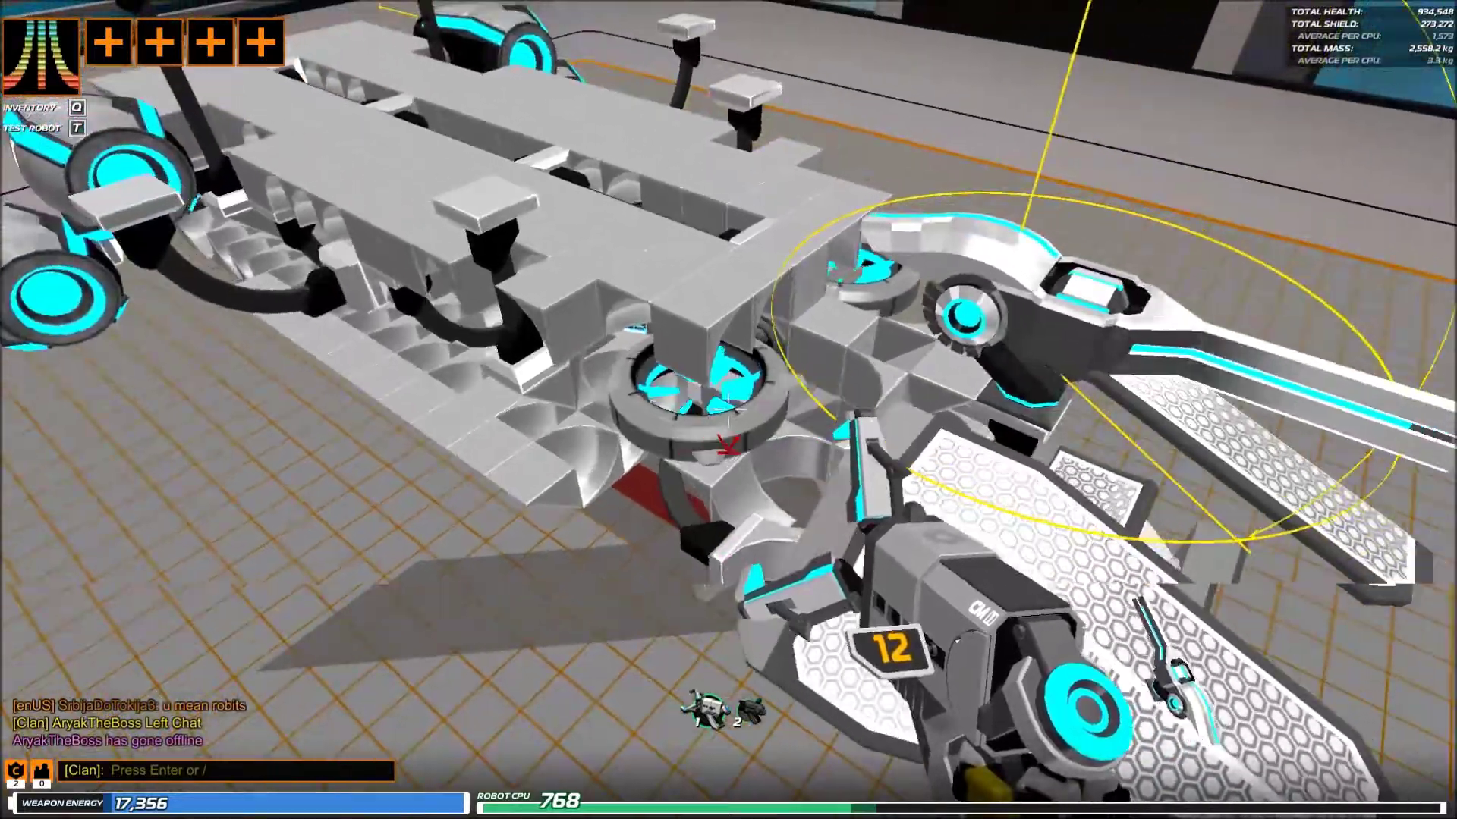
- Switch back to placing cubes, survey the frame around the engine, and open the cube inventory
{"action": "key", "text": "1"}
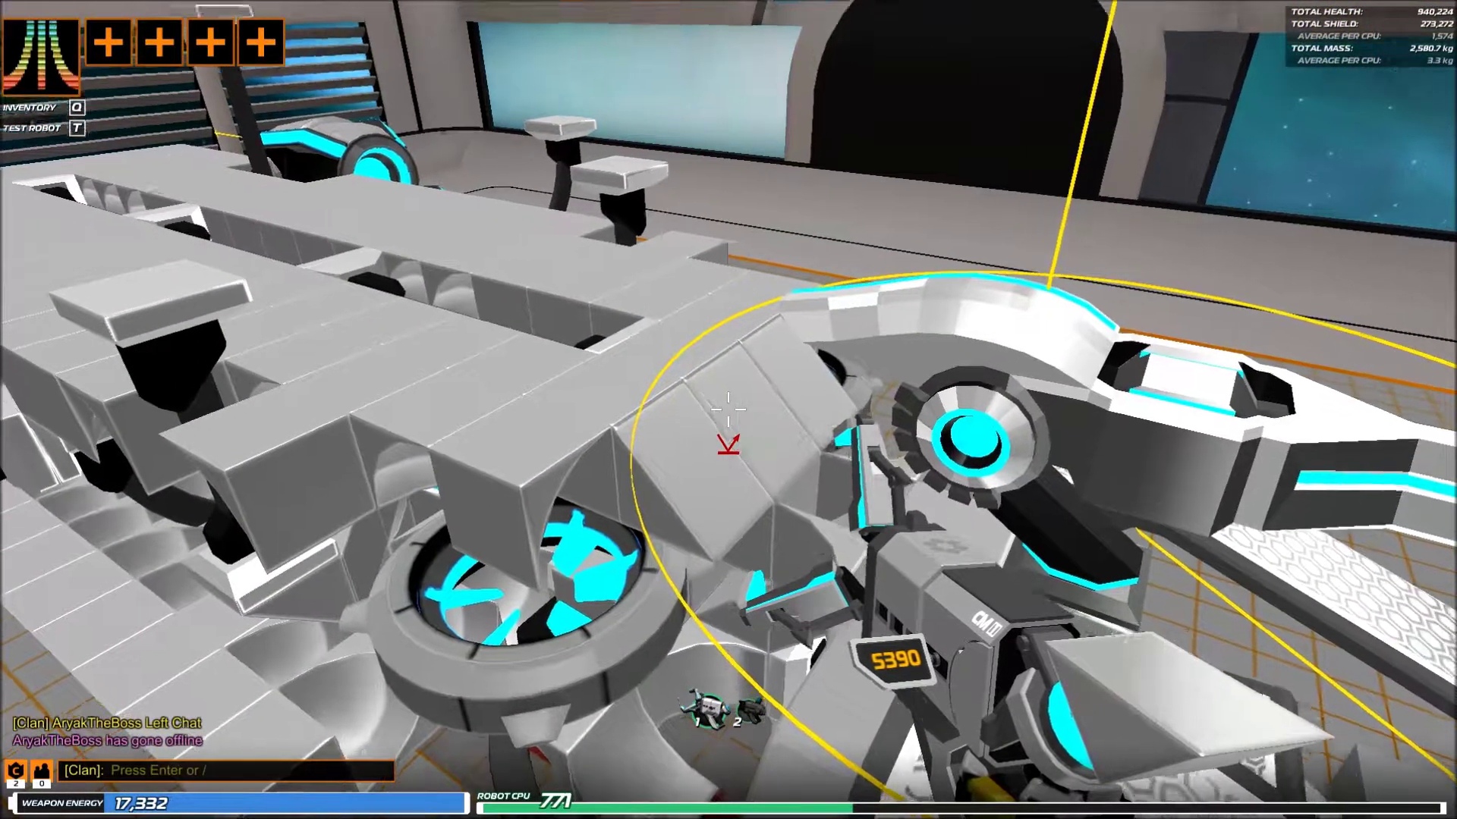
{"action": "key", "text": "s"}
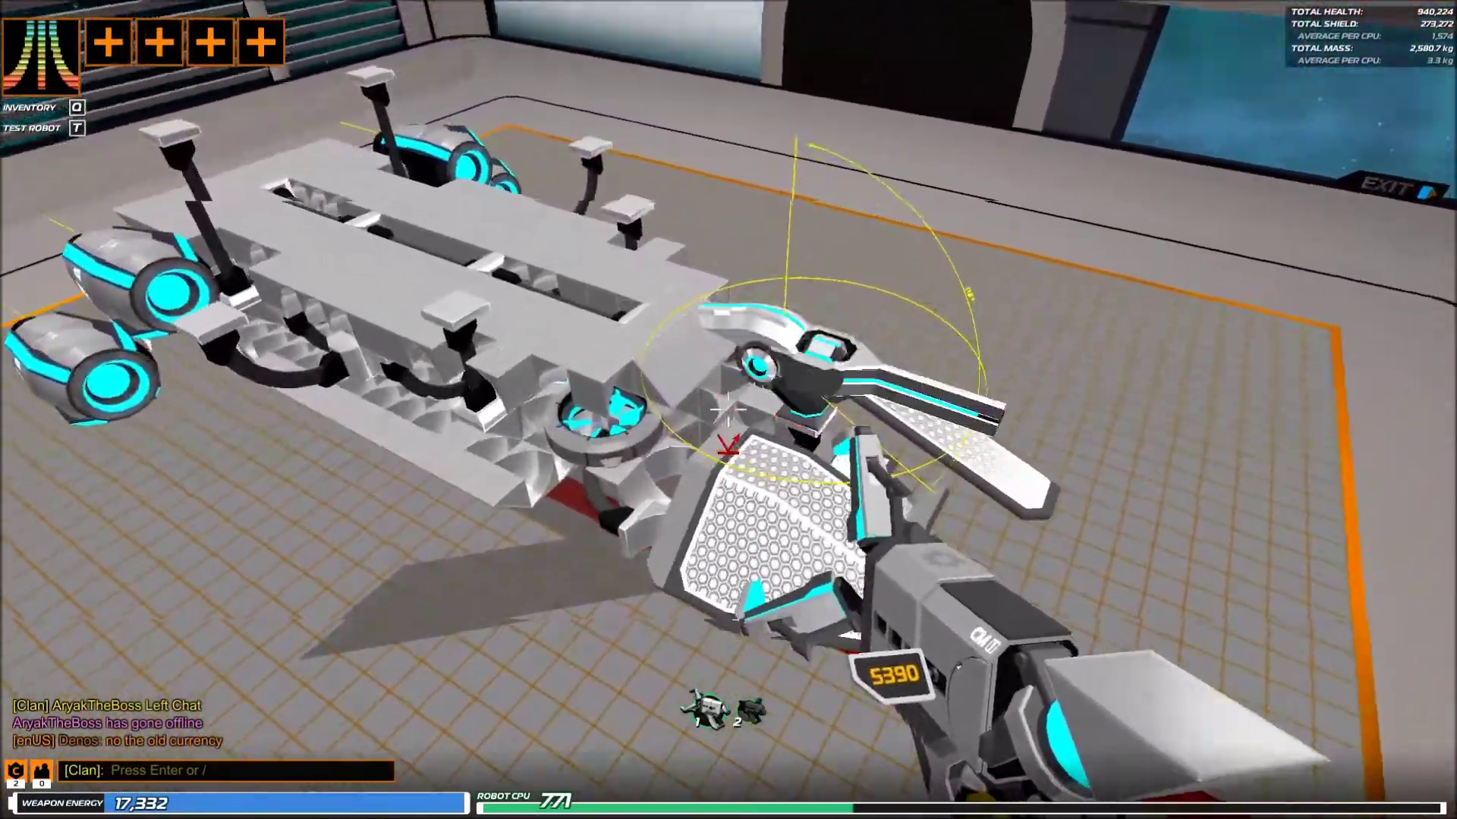
{"action": "key", "text": "w"}
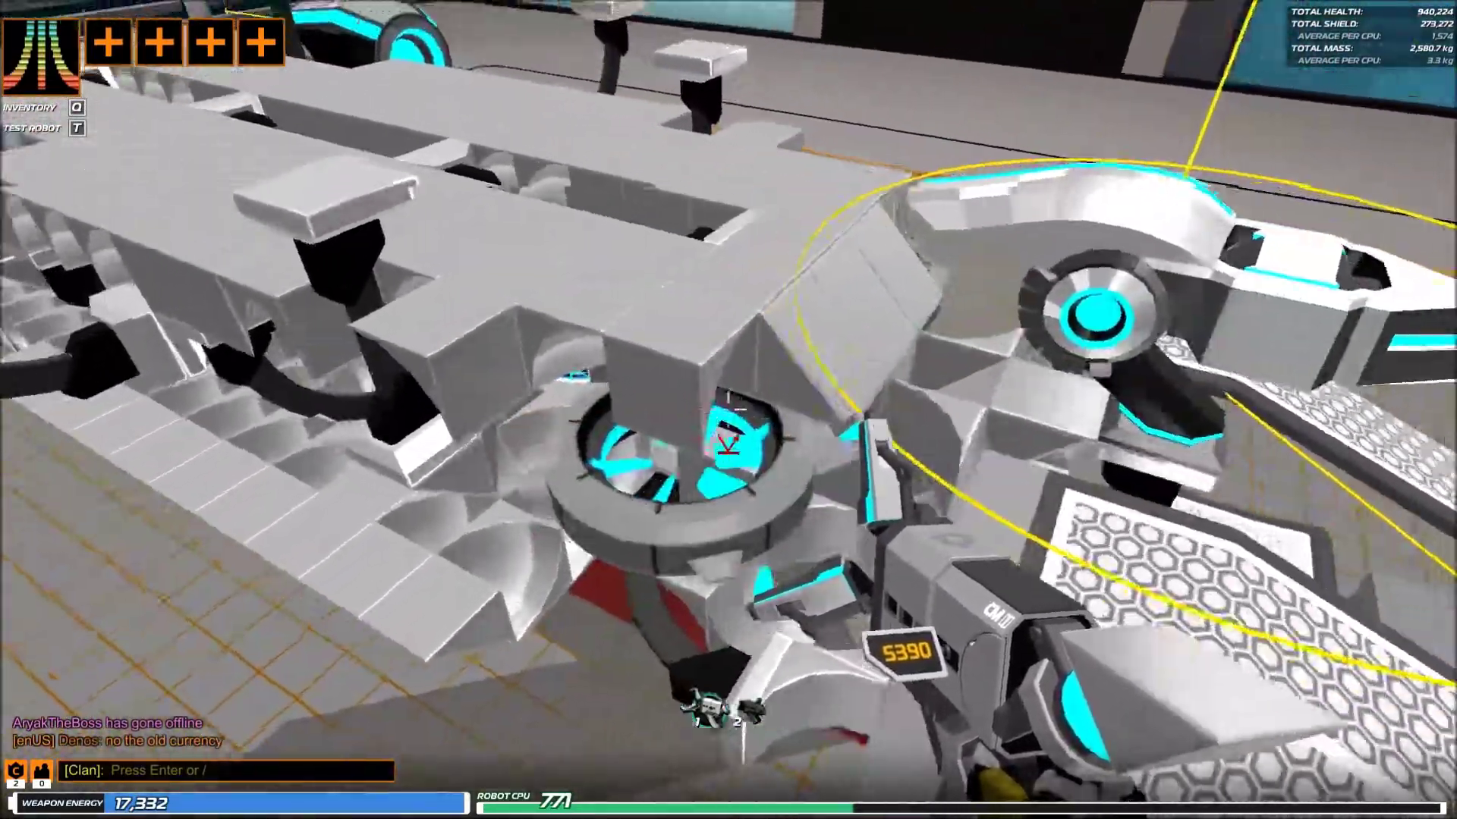
{"action": "key", "text": "s"}
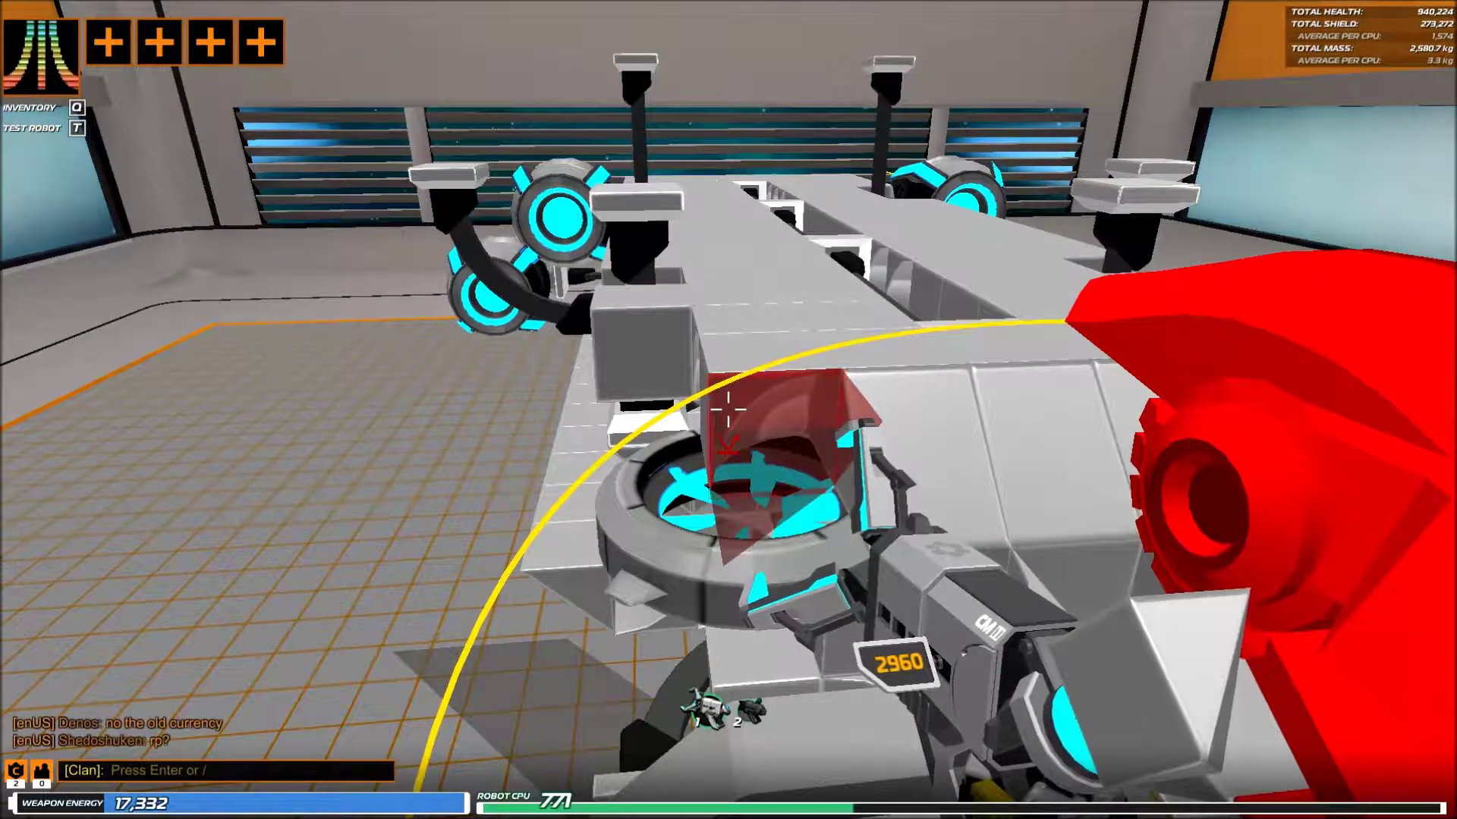
{"action": "key", "text": "w"}
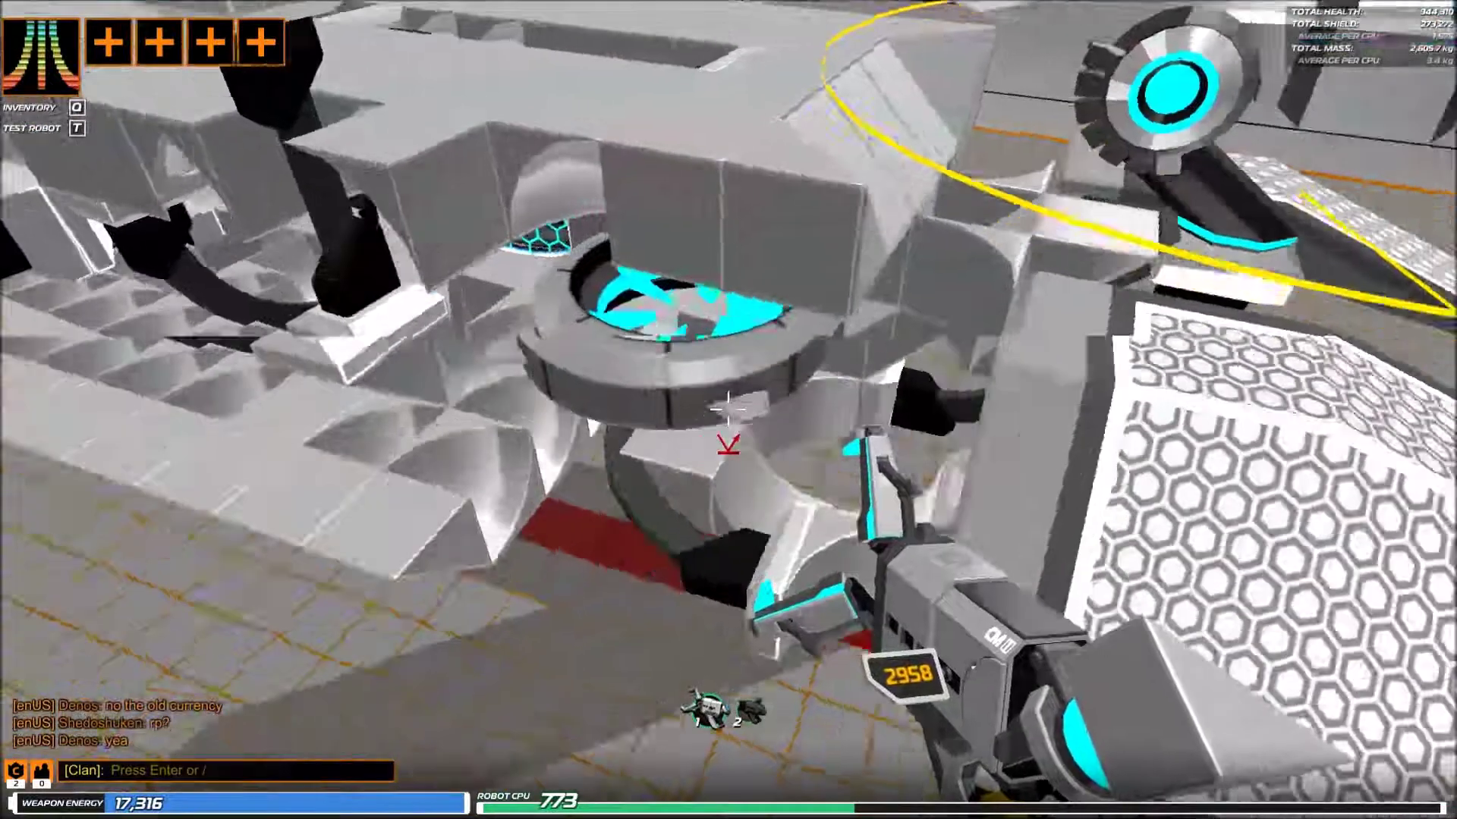
{"action": "key", "text": "s"}
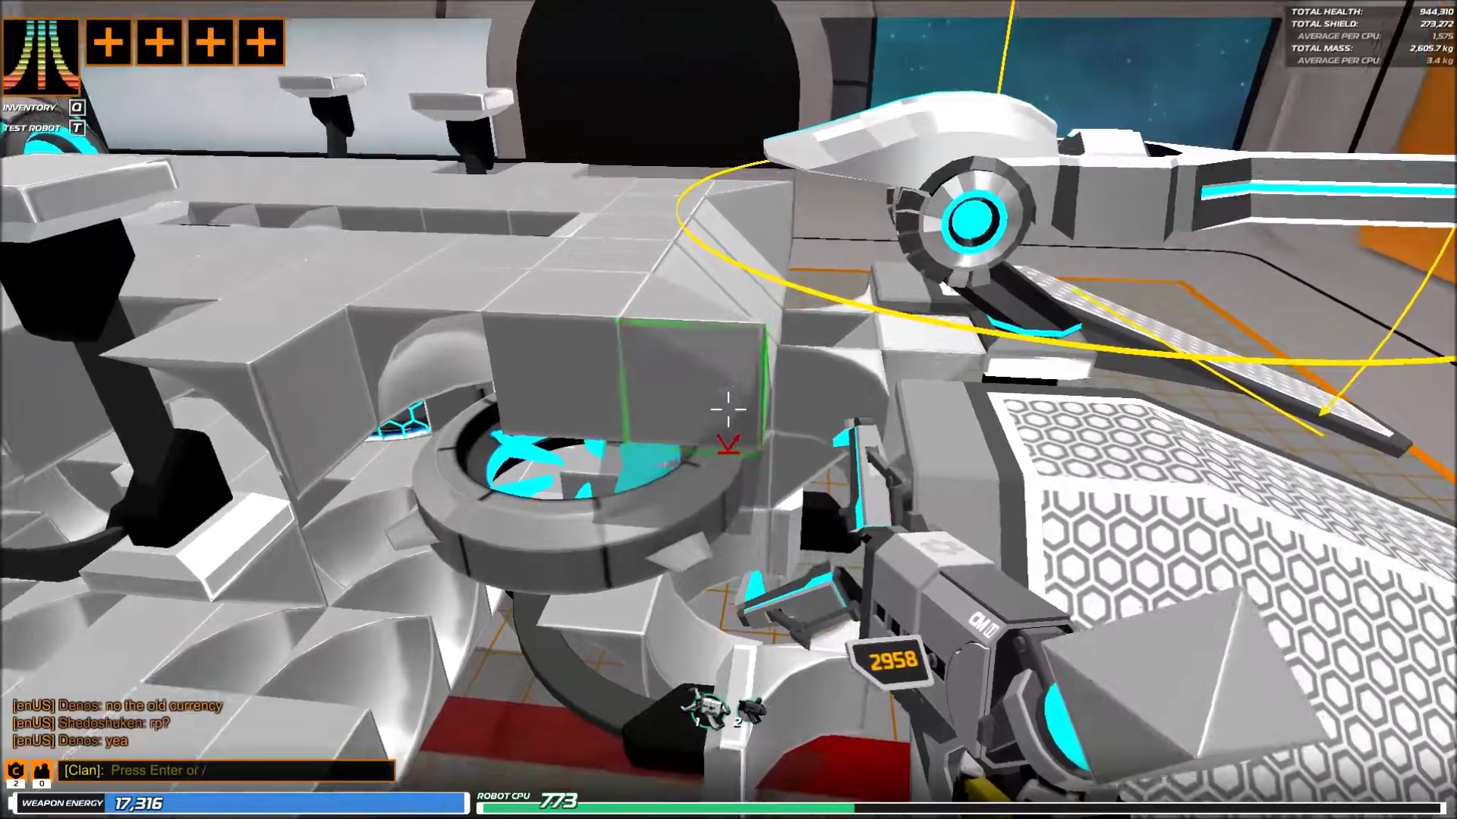
{"action": "key", "text": "space"}
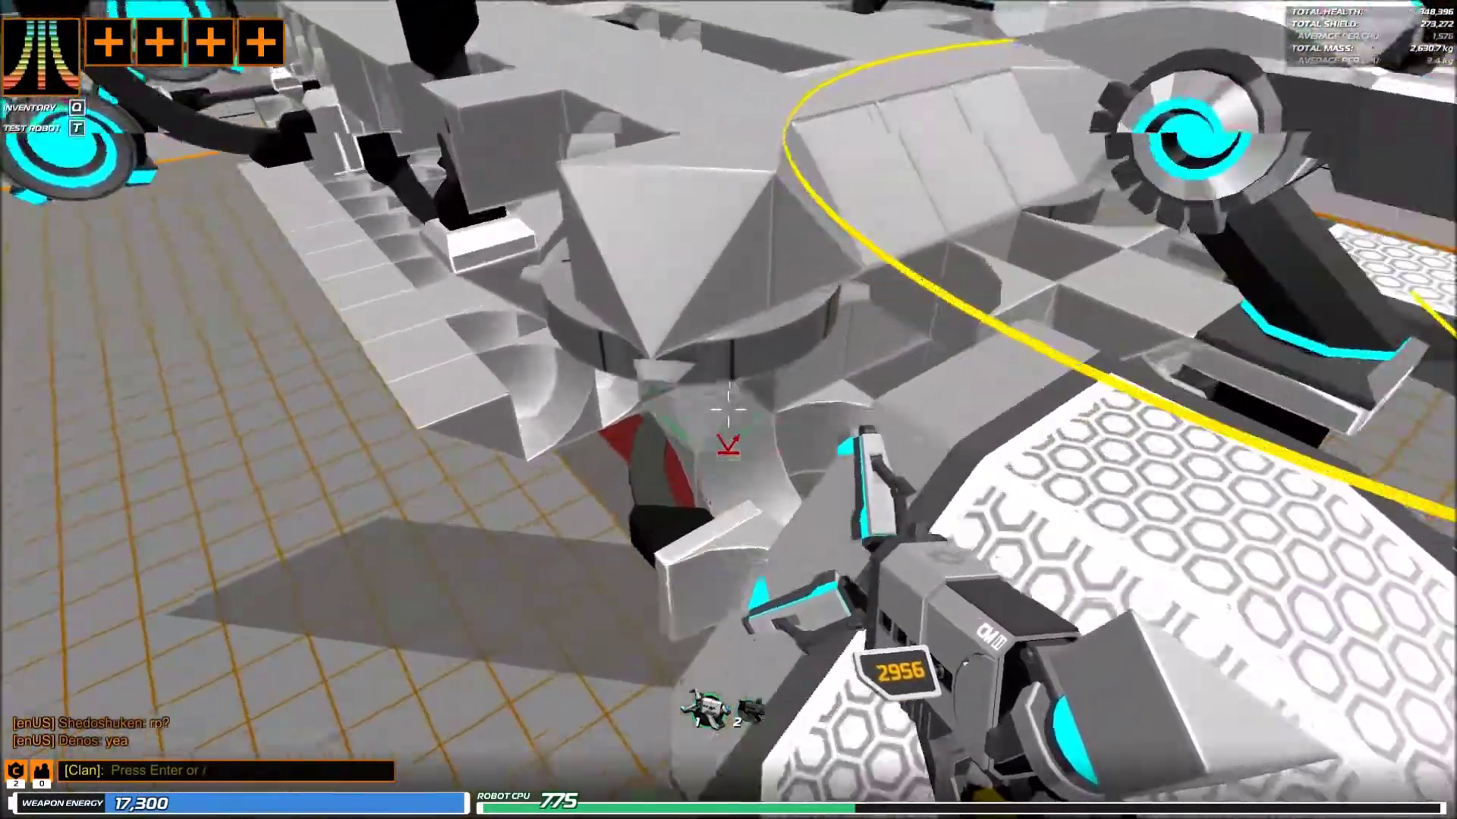
{"action": "key", "text": "q"}
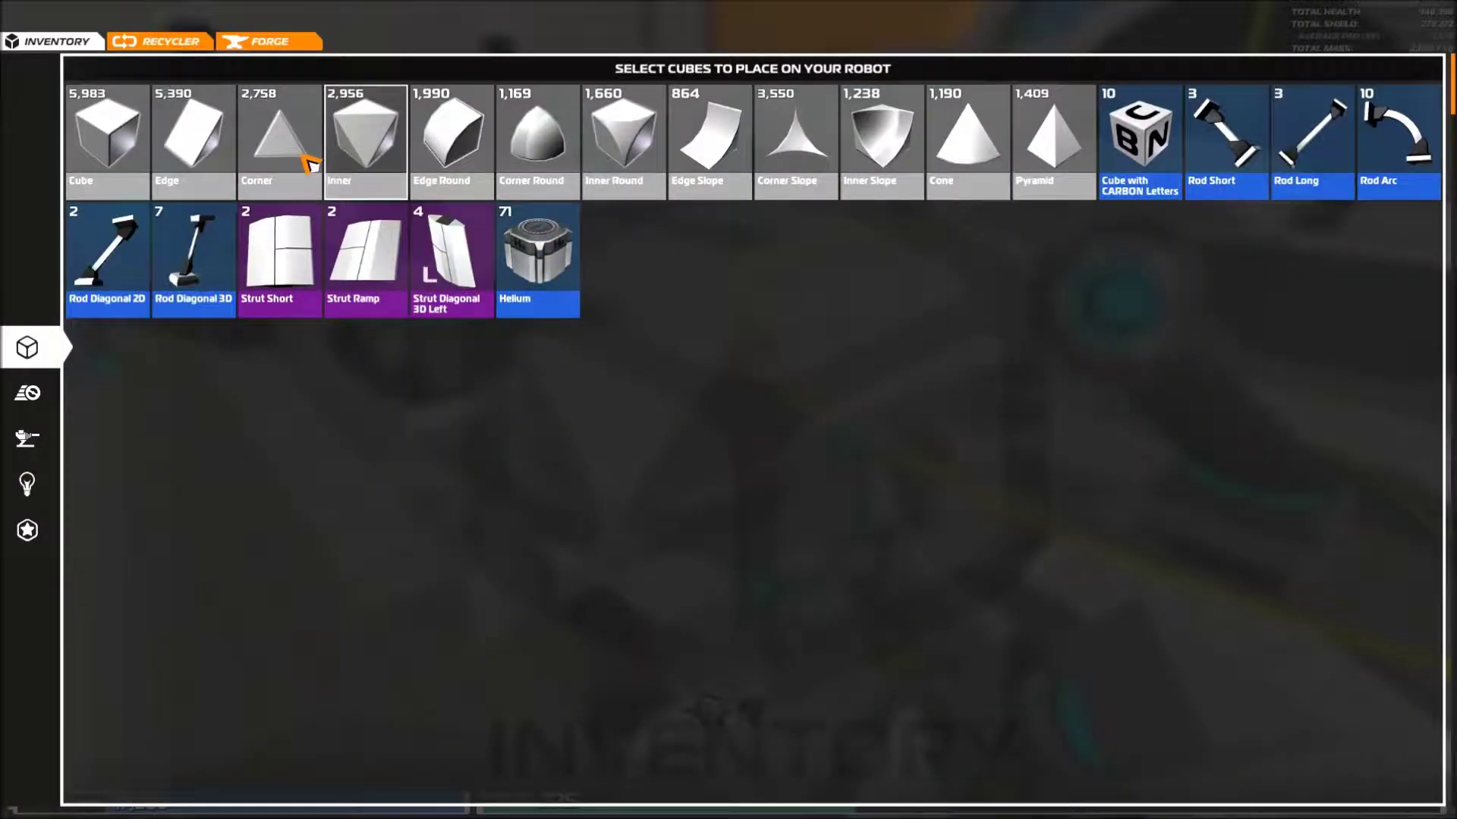
- Choose the Corner cube, then copy an Inner Slope and place it beside the central engine
{"action": "left_click", "coordinate": [305, 157]}
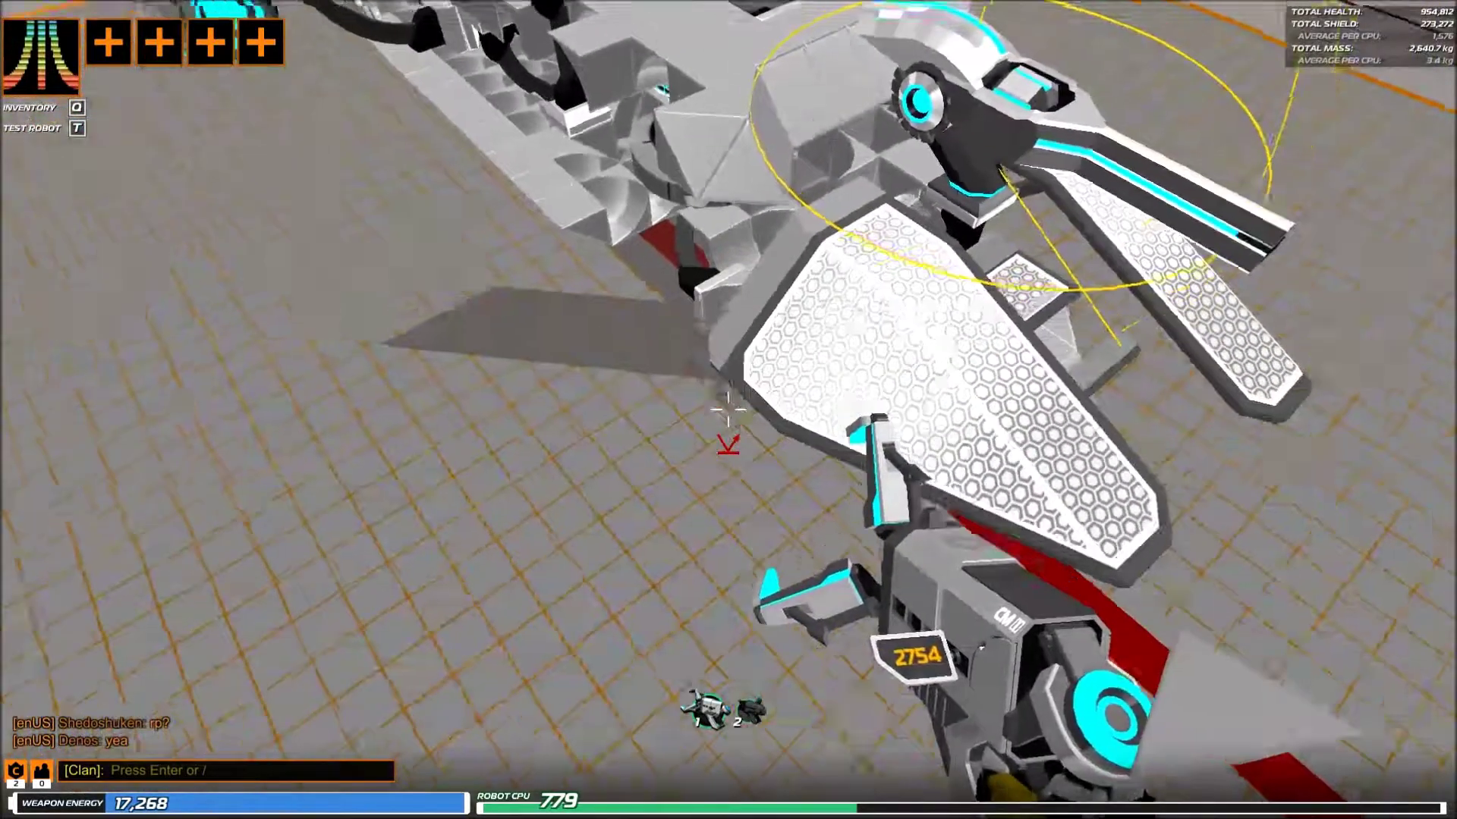
{"action": "middle_click", "coordinate": [729, 409]}
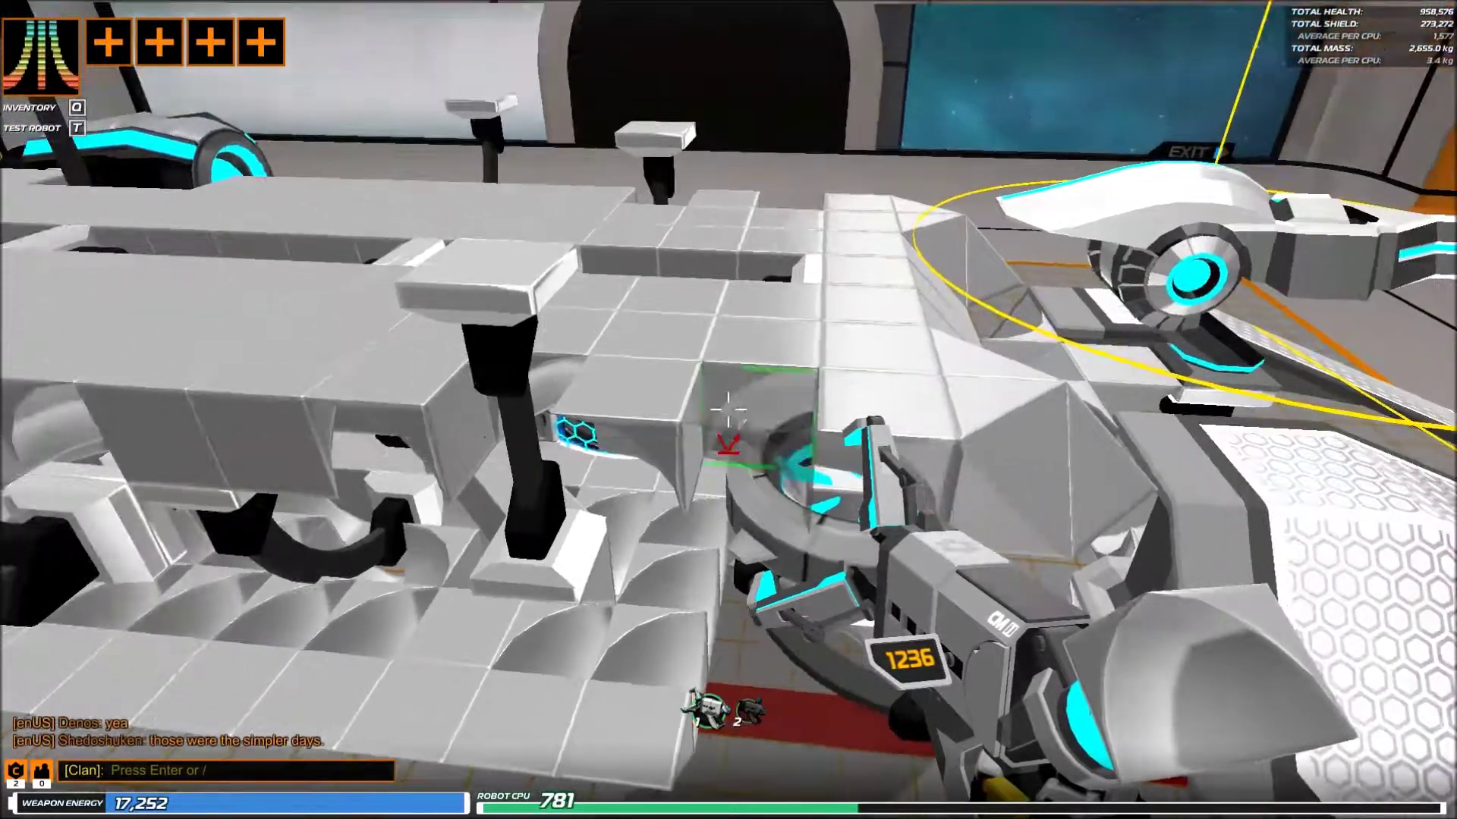
{"action": "left_click", "coordinate": [729, 410]}
{"action": "left_click", "coordinate": [729, 410]}
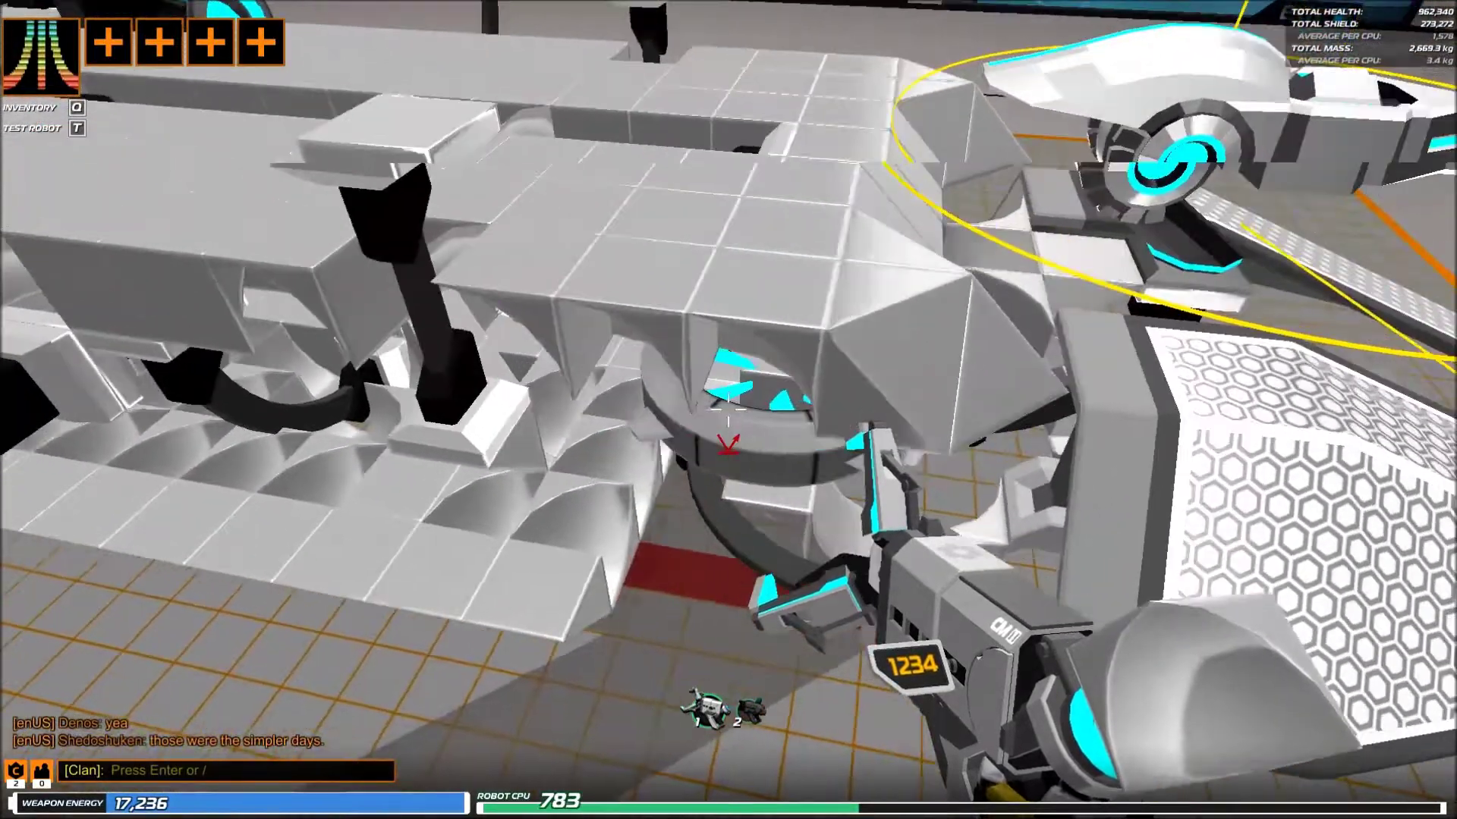
- Copy the Edge cube and place edge cubes along the frame side and beside the front thrusters
{"action": "middle_click", "coordinate": [729, 410]}
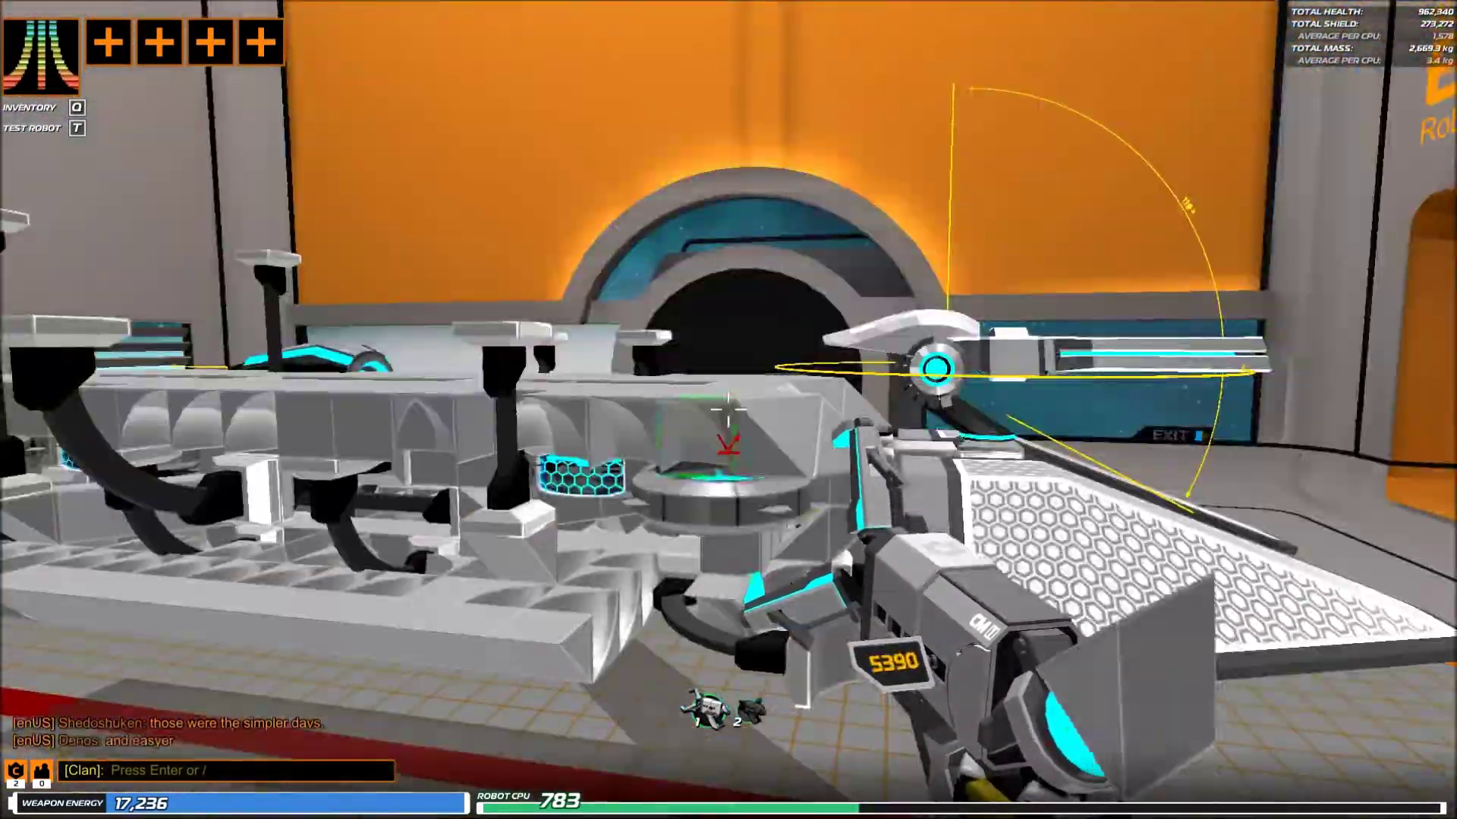
{"action": "left_click", "coordinate": [728, 409]}
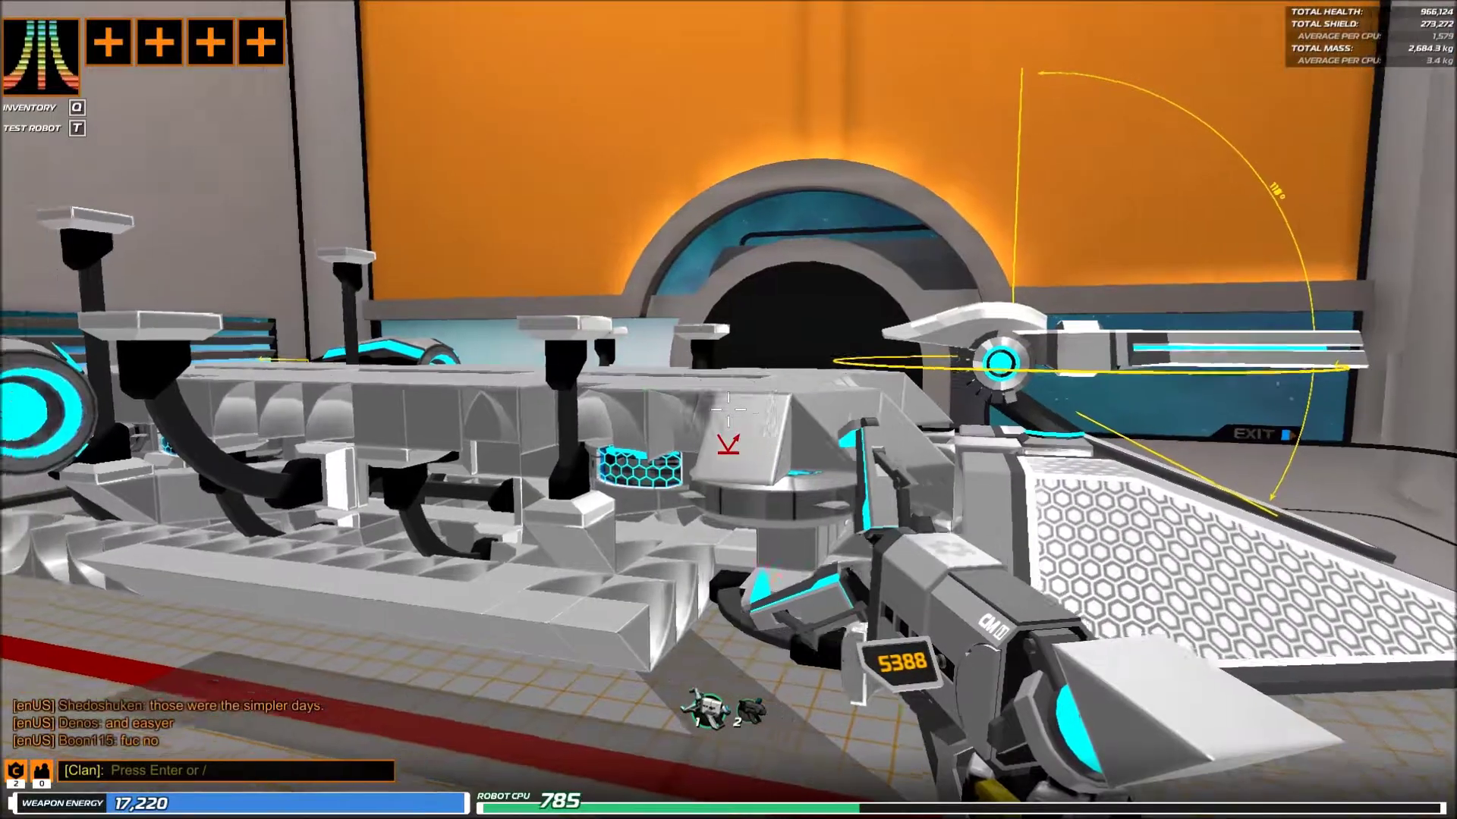
{"action": "left_click", "coordinate": [729, 410]}
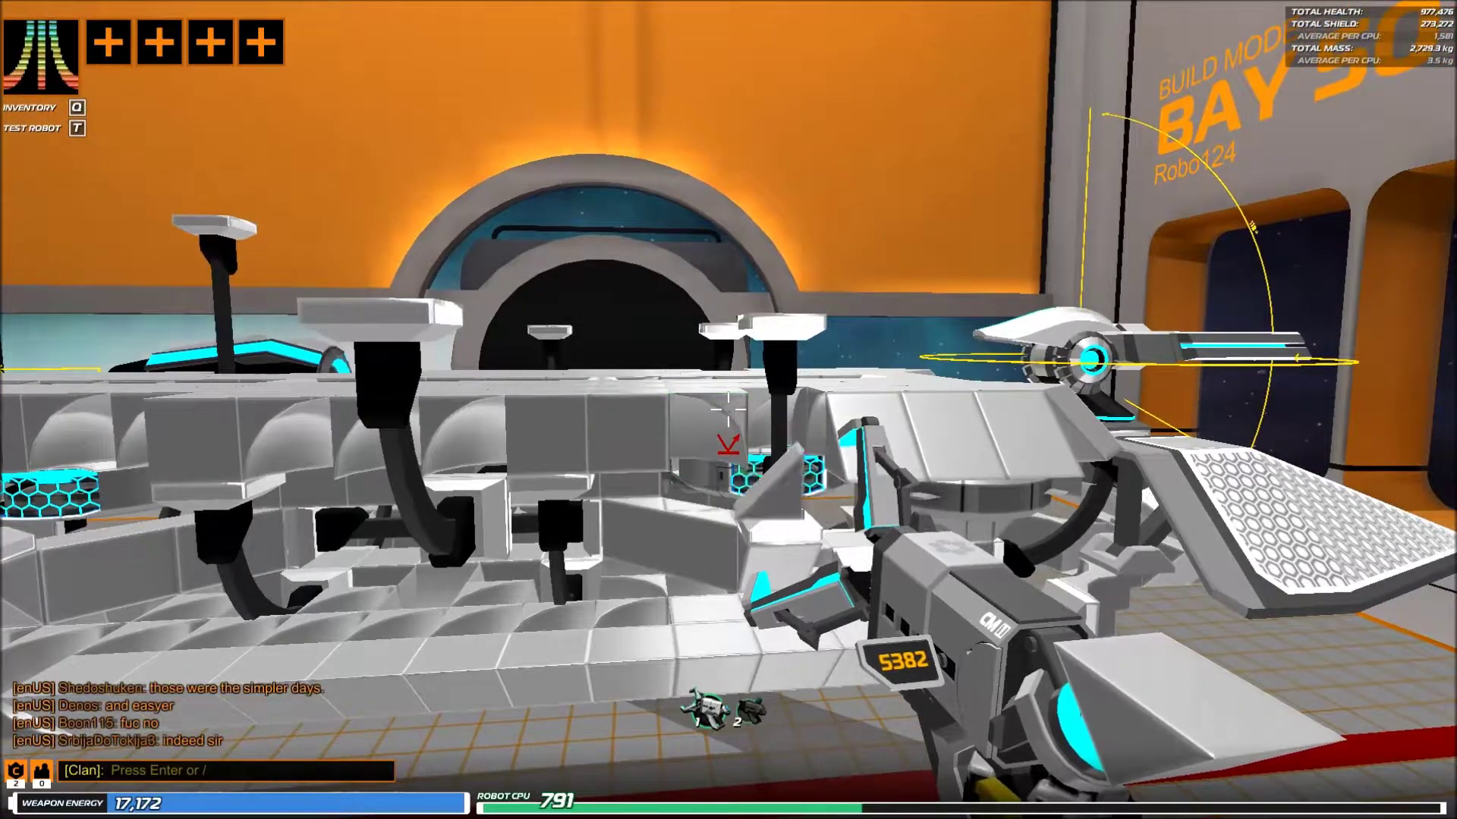
{"action": "left_click", "coordinate": [728, 410]}
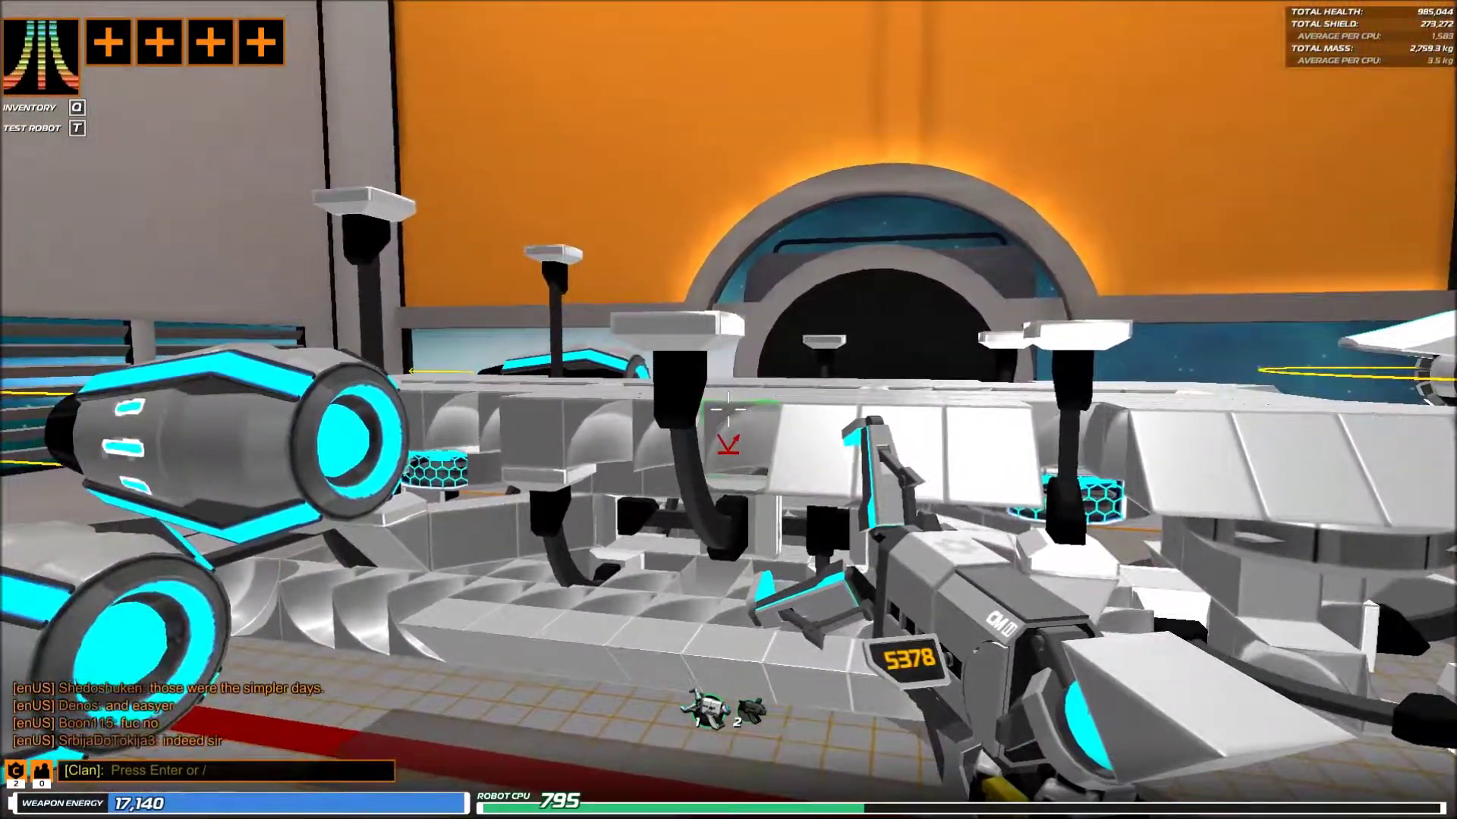
{"action": "left_click", "coordinate": [728, 411]}
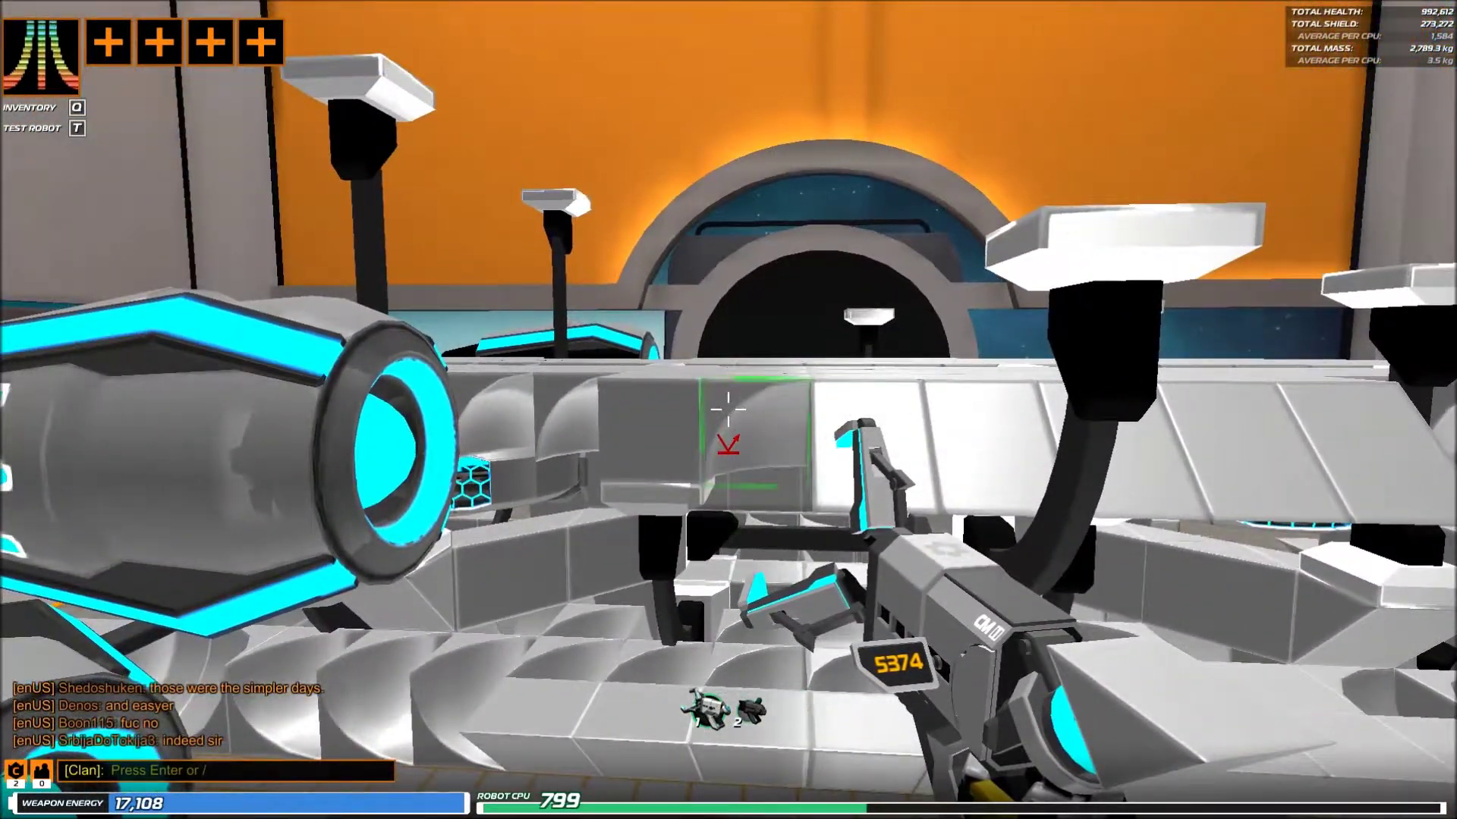
{"action": "left_click", "coordinate": [729, 410]}
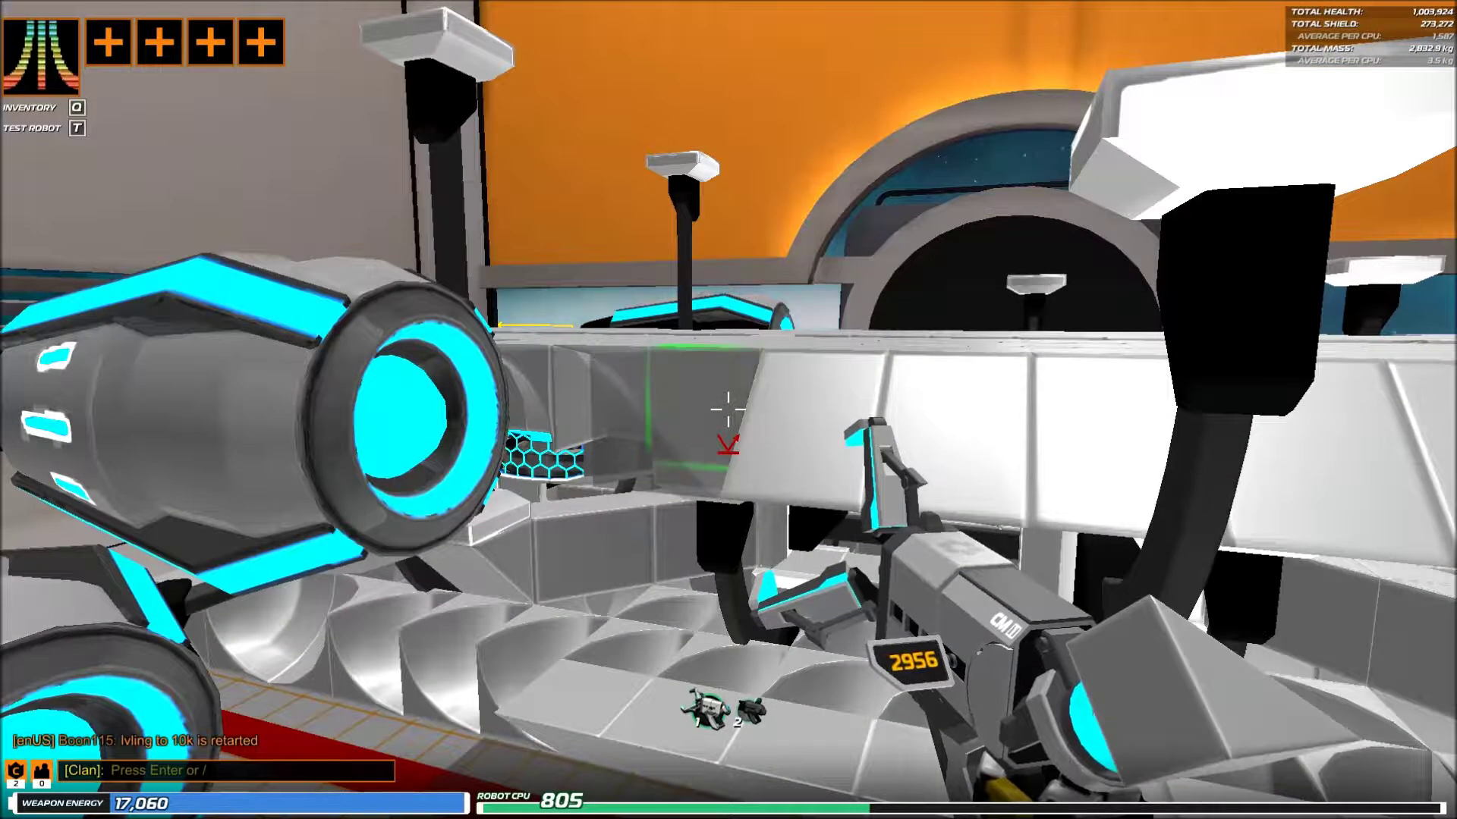
{"action": "left_click", "coordinate": [728, 411]}
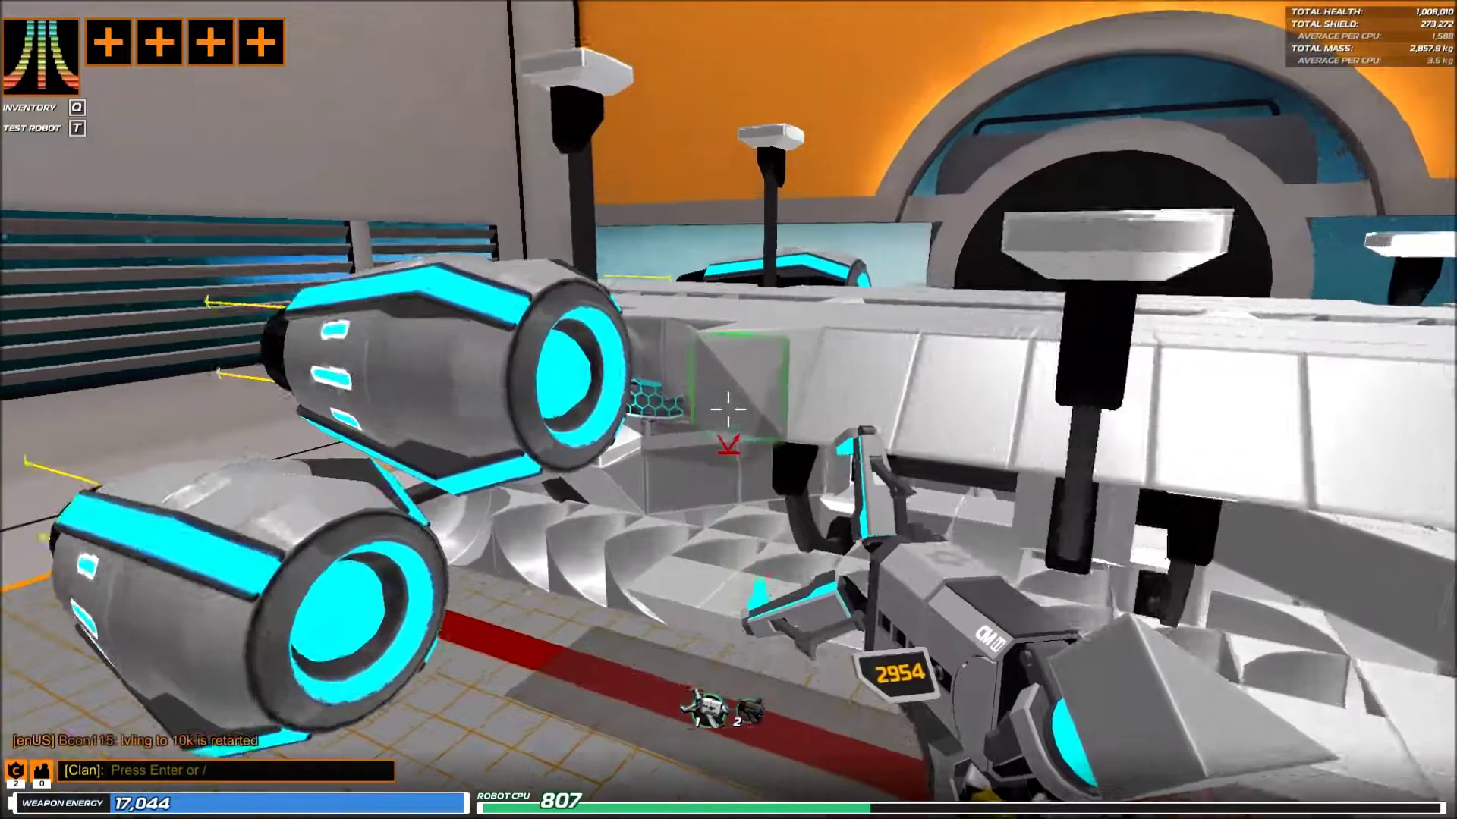
{"action": "left_click", "coordinate": [729, 410]}
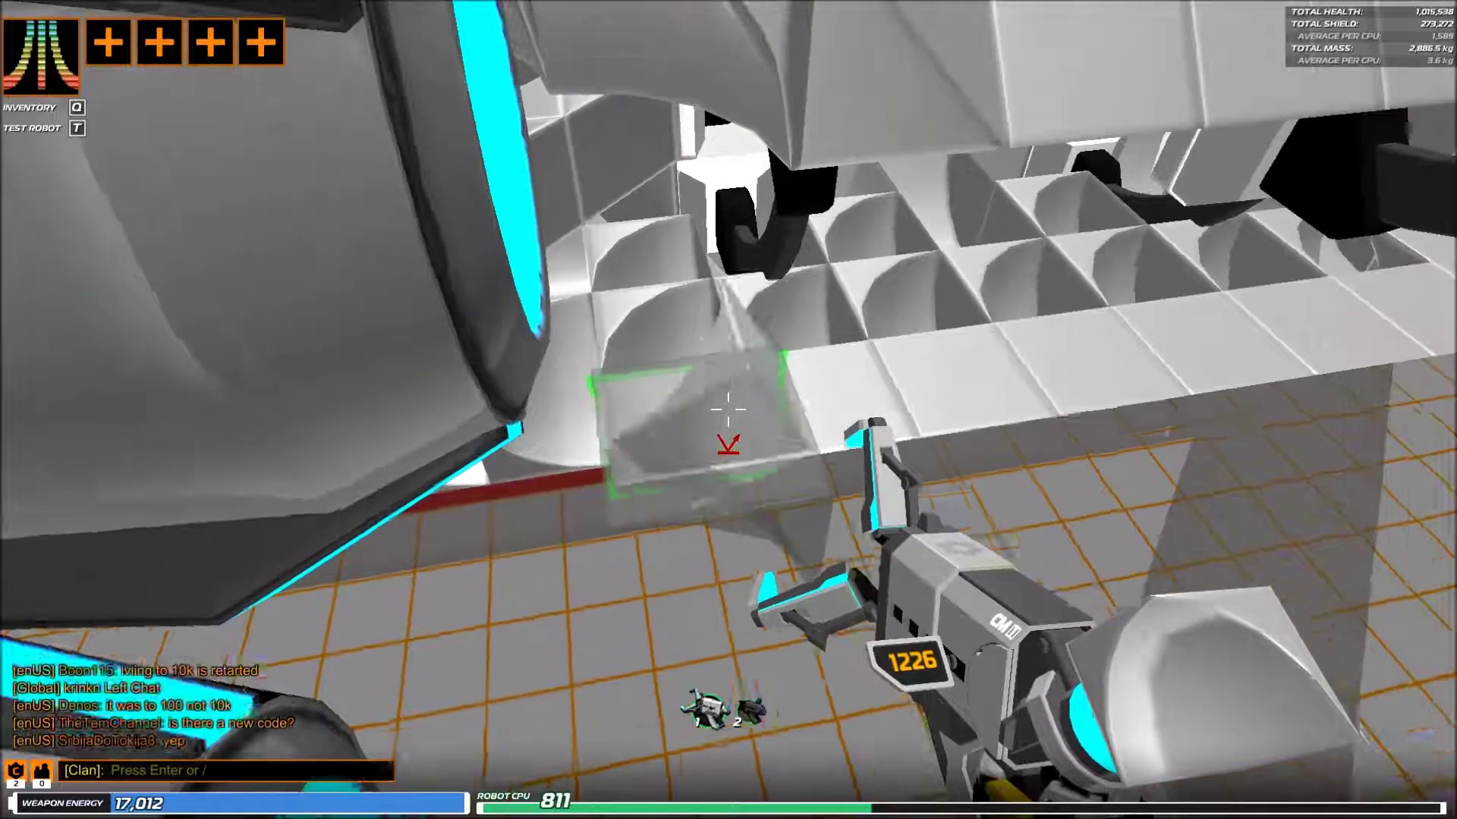
- Place a run of cubes along the lower frame edge
{"action": "left_click", "coordinate": [729, 409]}
{"action": "left_click", "coordinate": [728, 409]}
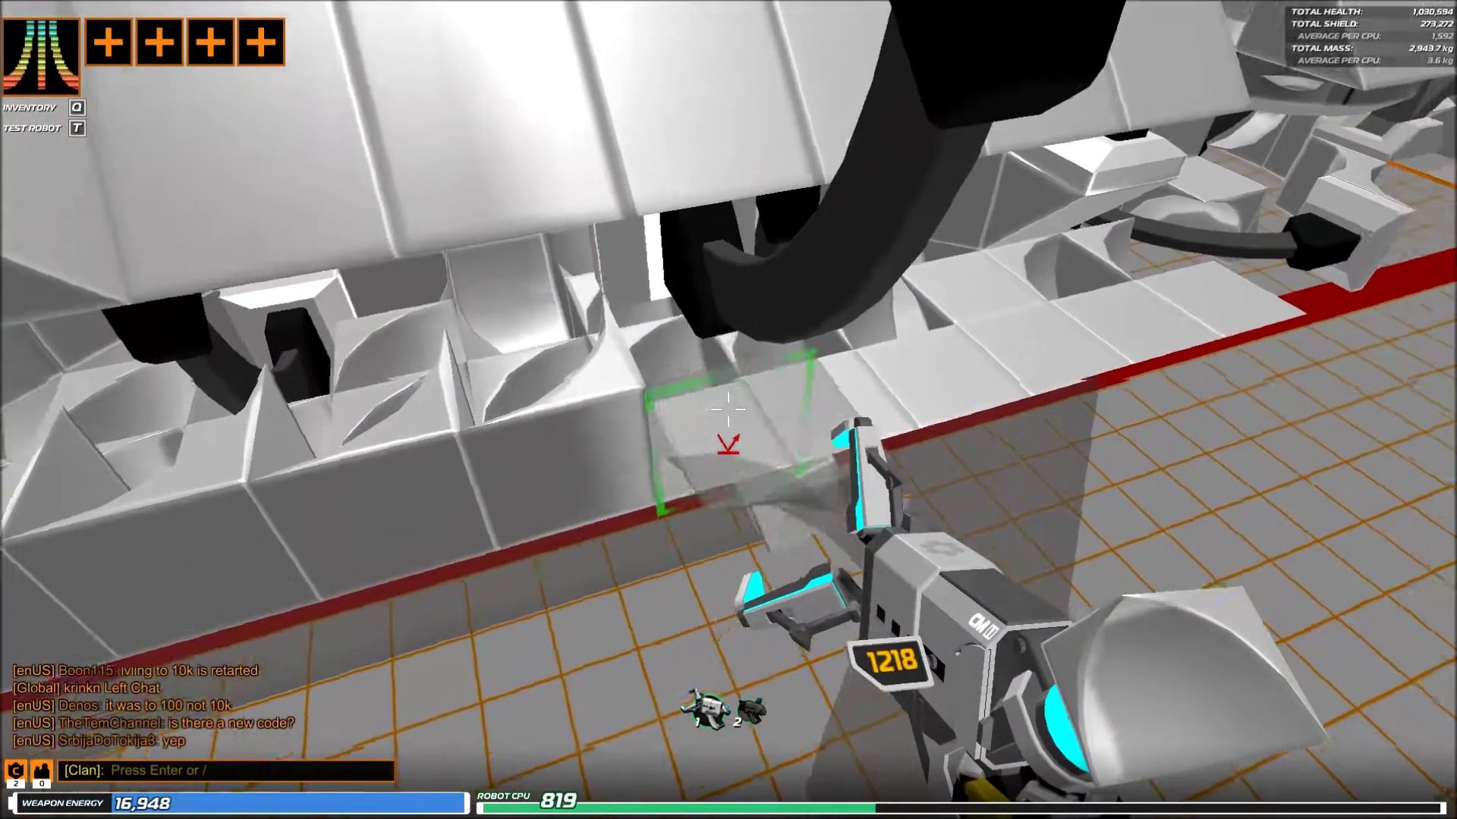
{"action": "left_click", "coordinate": [728, 409]}
{"action": "left_click", "coordinate": [728, 411]}
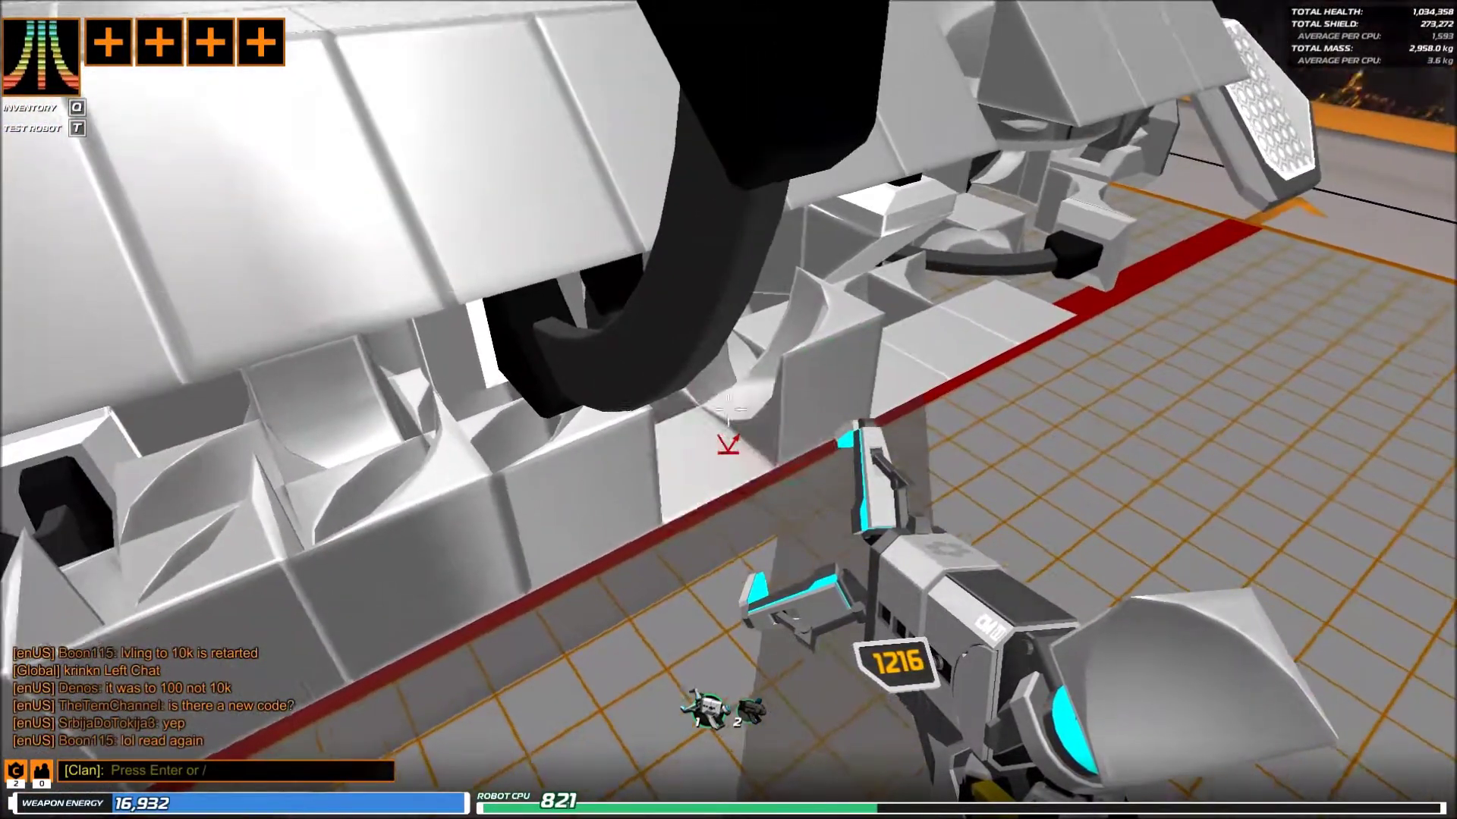
{"action": "left_click", "coordinate": [728, 410]}
{"action": "left_click", "coordinate": [728, 410]}
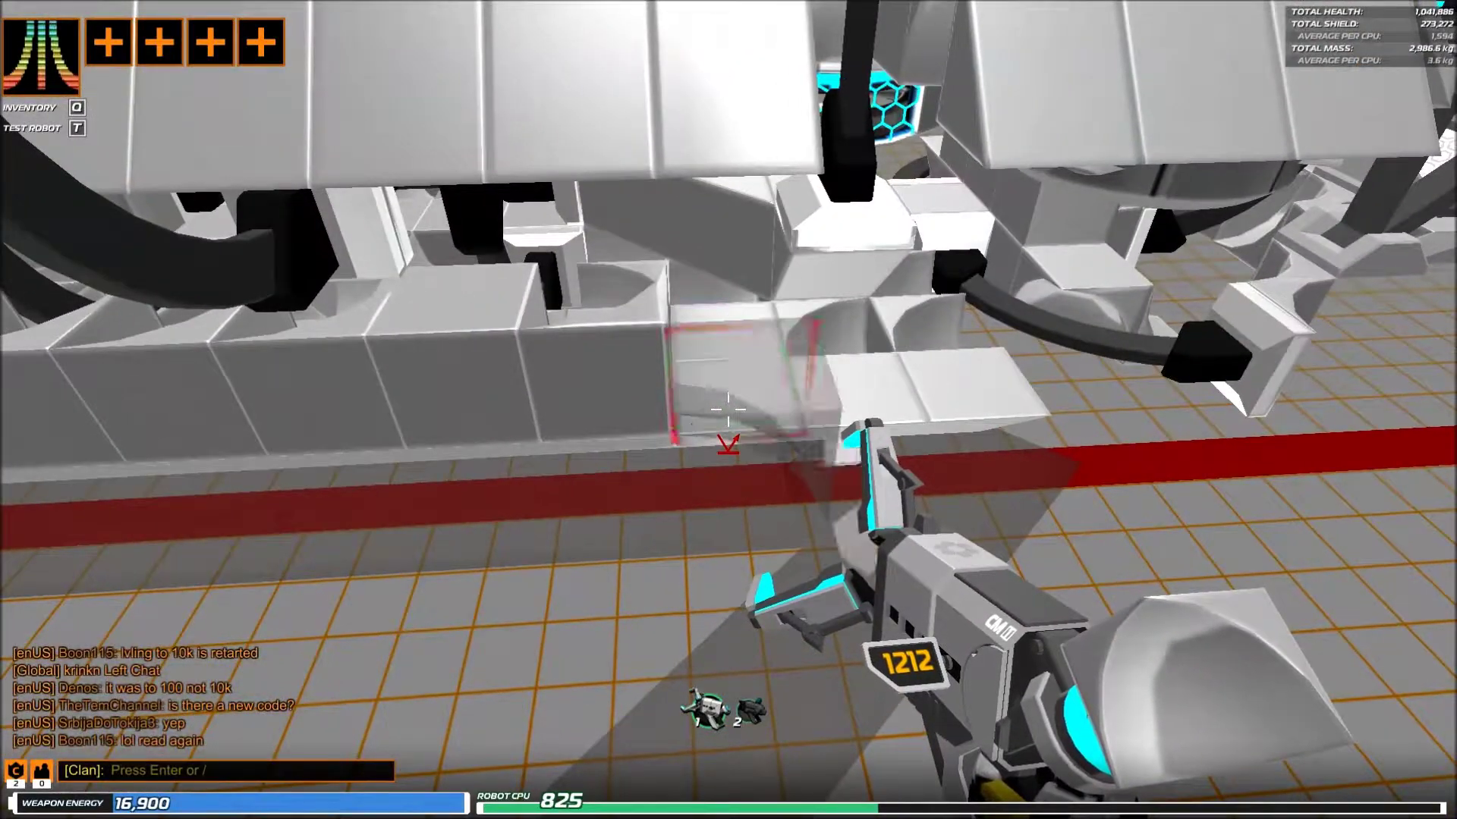
{"action": "left_click", "coordinate": [728, 411]}
{"action": "left_click", "coordinate": [728, 410]}
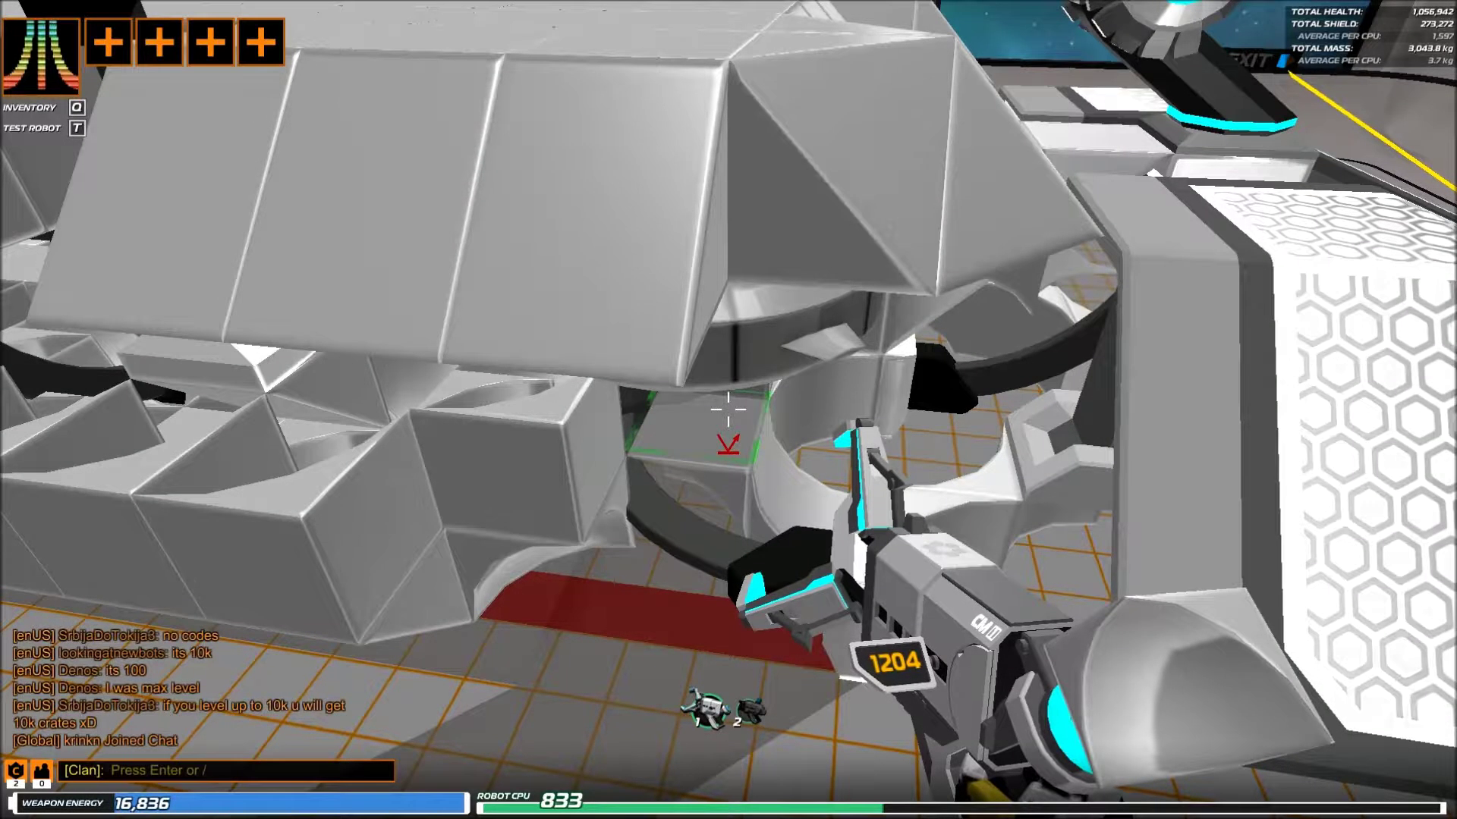
- Add a cube under the frame near the engine and place a hex shield panel
{"action": "left_click", "coordinate": [728, 409]}
{"action": "left_click", "coordinate": [729, 410]}
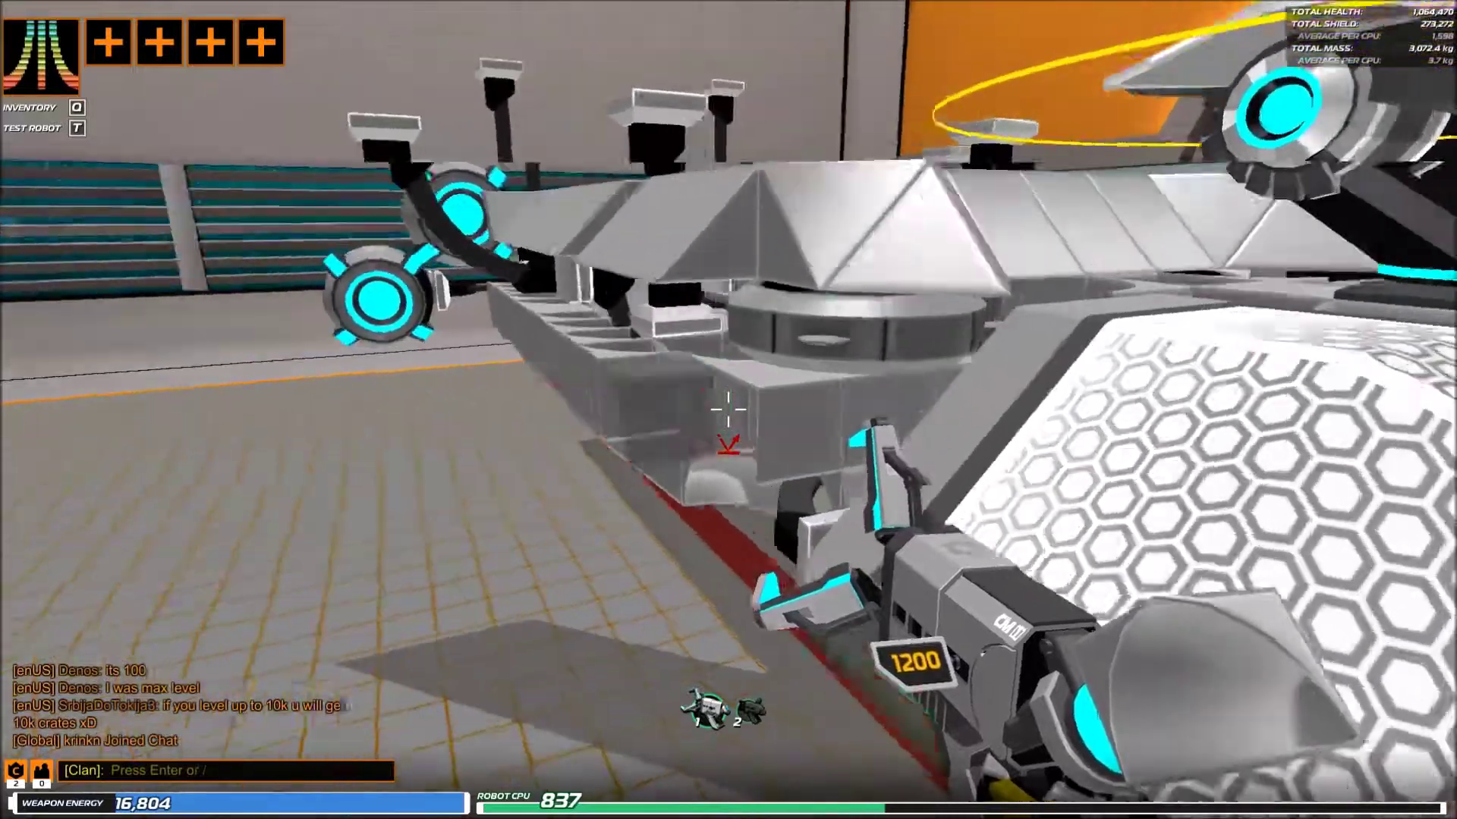
{"action": "key", "text": "2"}
{"action": "left_click", "coordinate": [728, 410]}
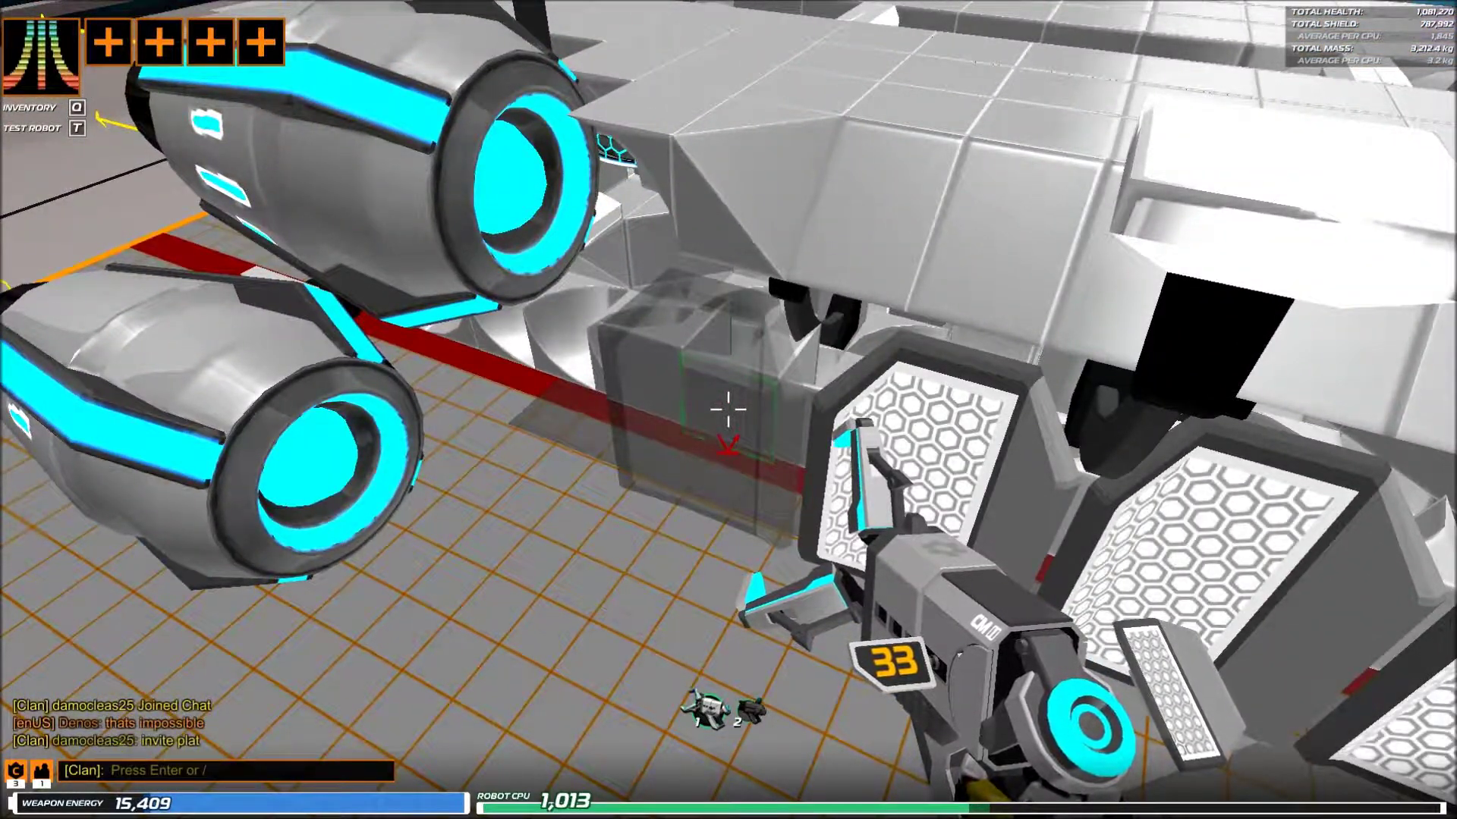
- Place a block and a hex shield panel over the rear thrusters, swapping hotbar slots
{"action": "key", "text": "1"}
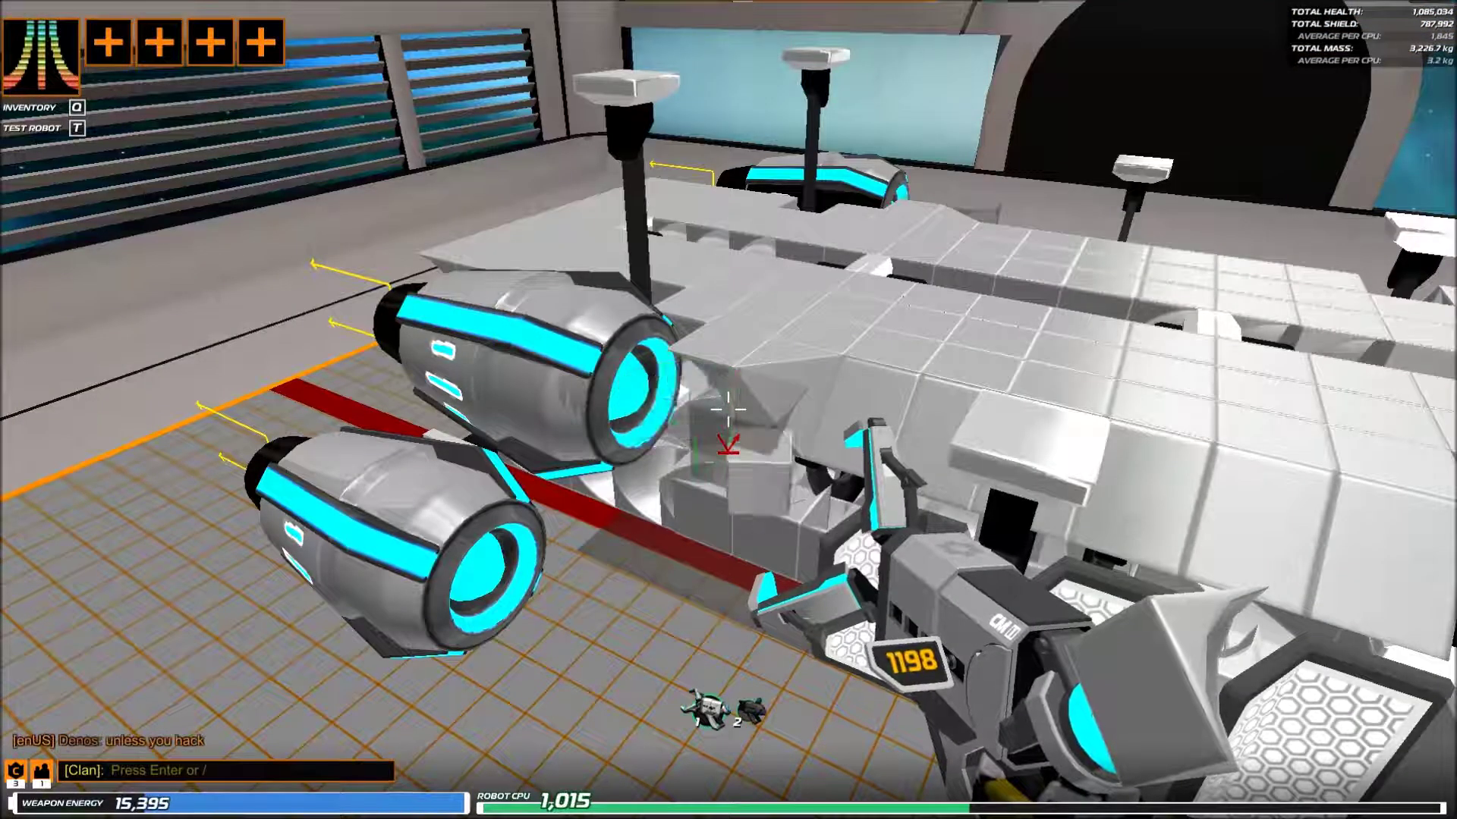
{"action": "key", "text": "2"}
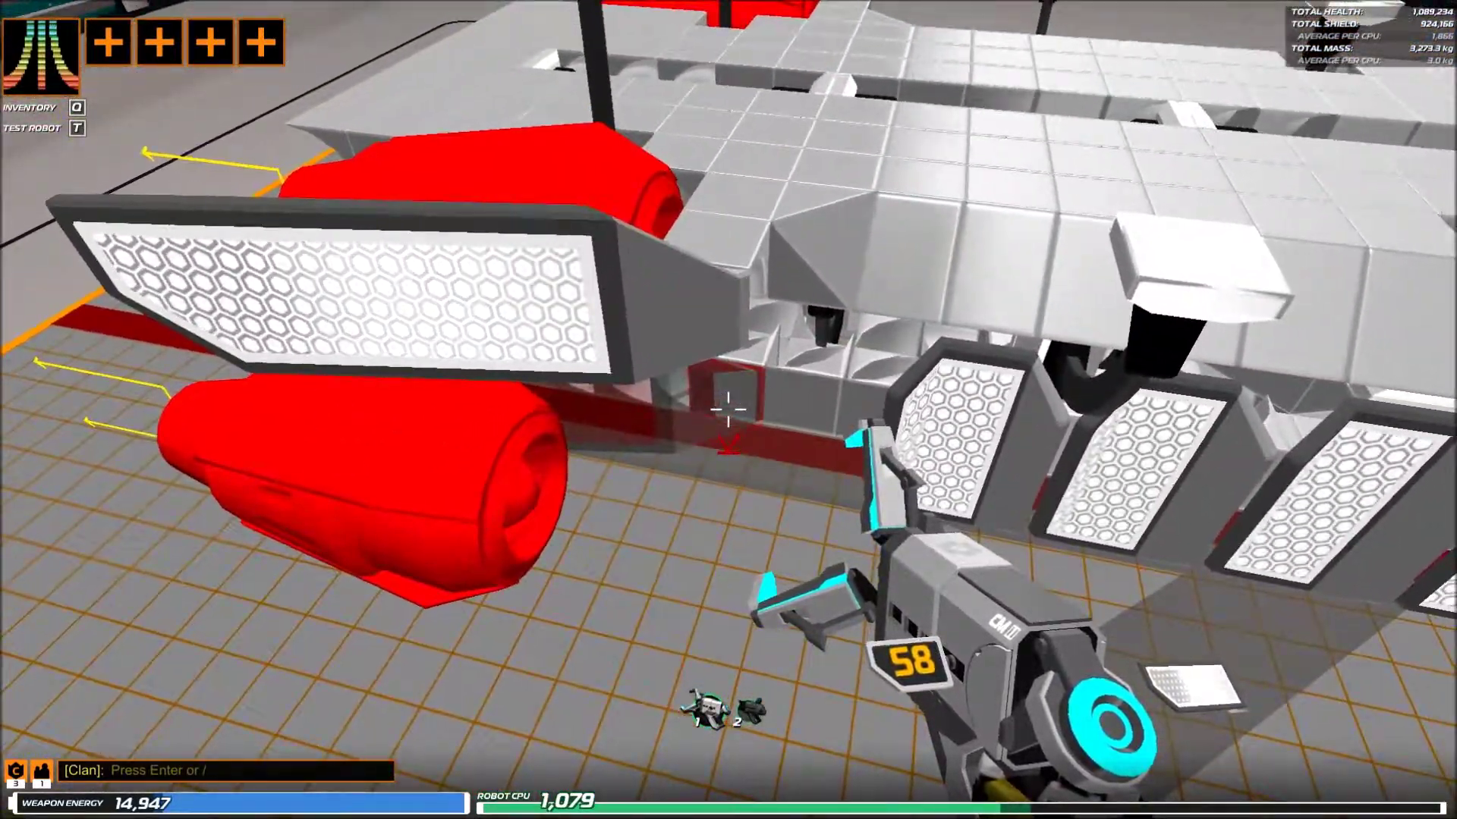
{"action": "key", "text": "2"}
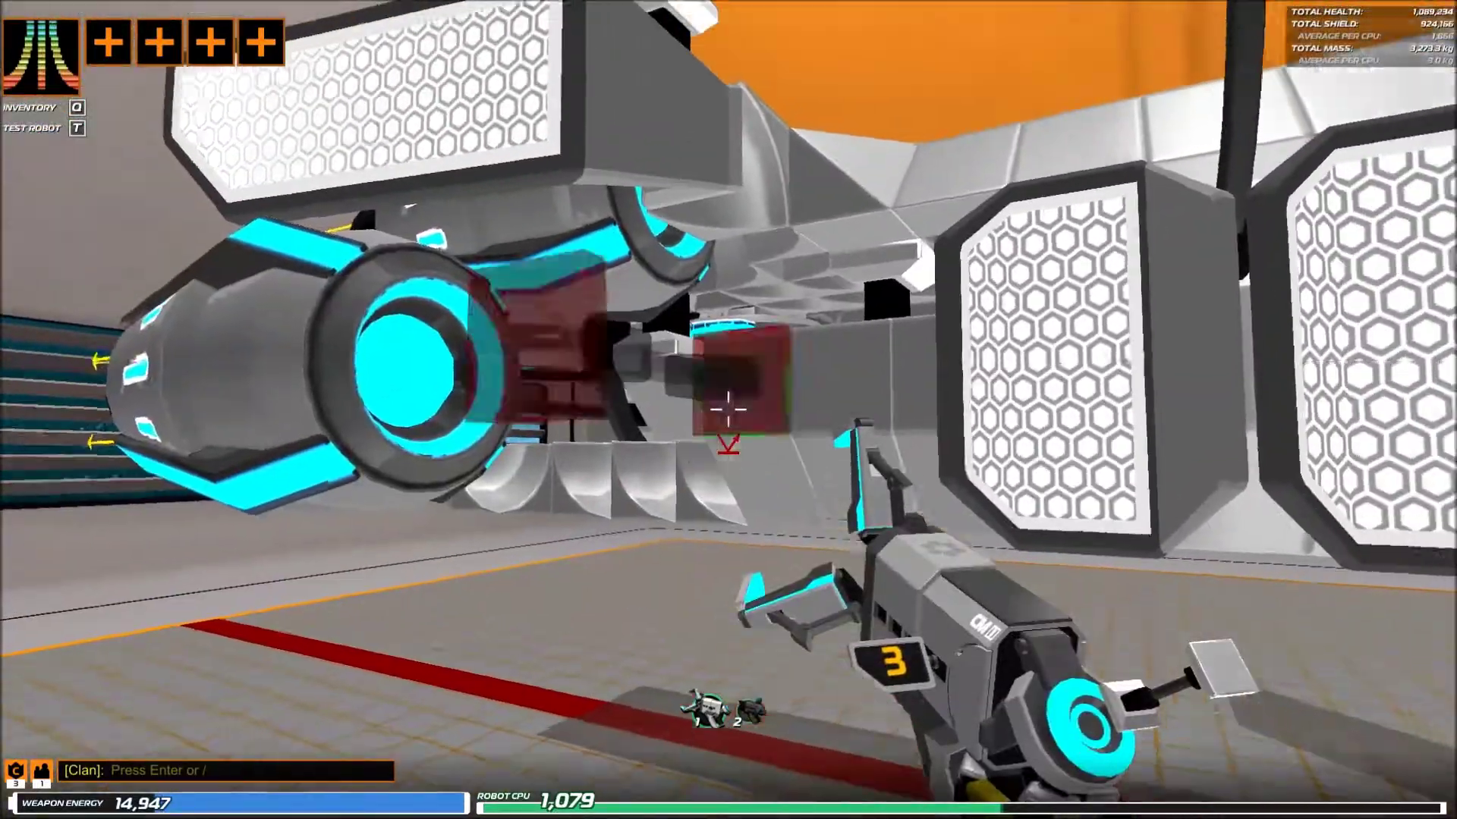
{"action": "left_click", "coordinate": [728, 408]}
{"action": "key", "text": "1"}
{"action": "left_click", "coordinate": [728, 408]}
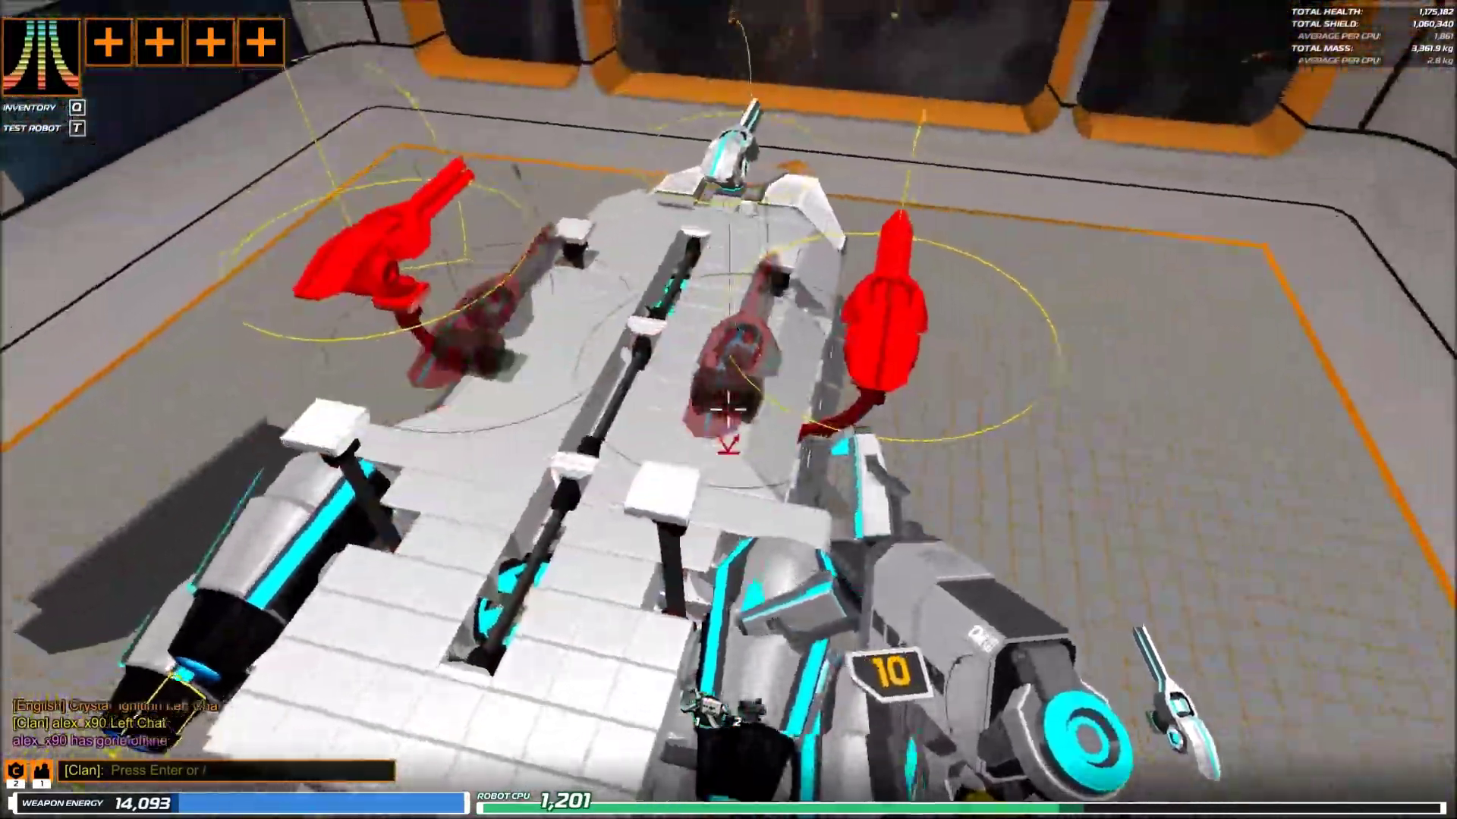
- Place the two mirrored weapons, remove the unwanted plate and pole, and add a part
{"action": "left_click", "coordinate": [729, 406]}
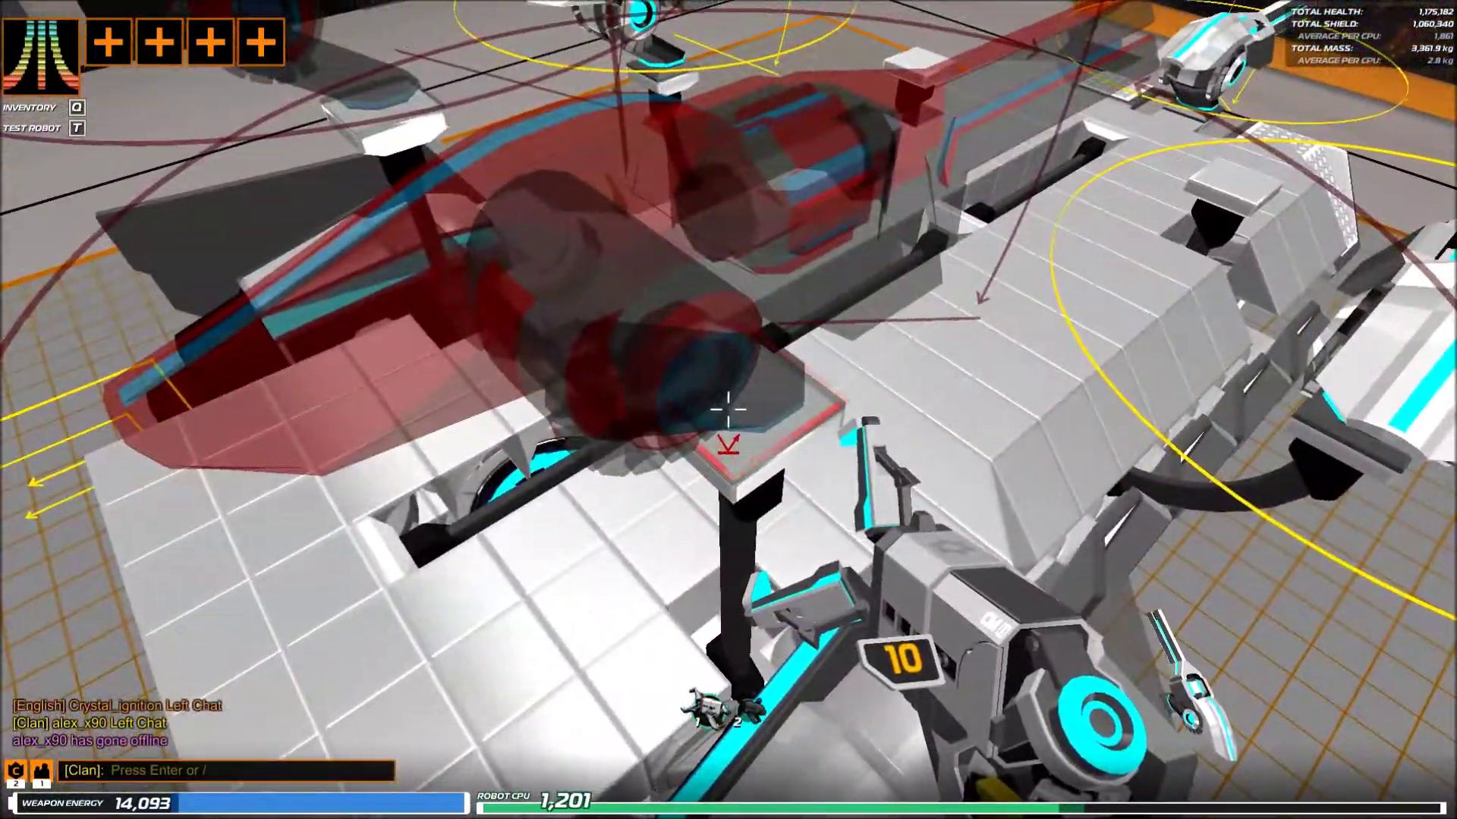
{"action": "right_click", "coordinate": [729, 406]}
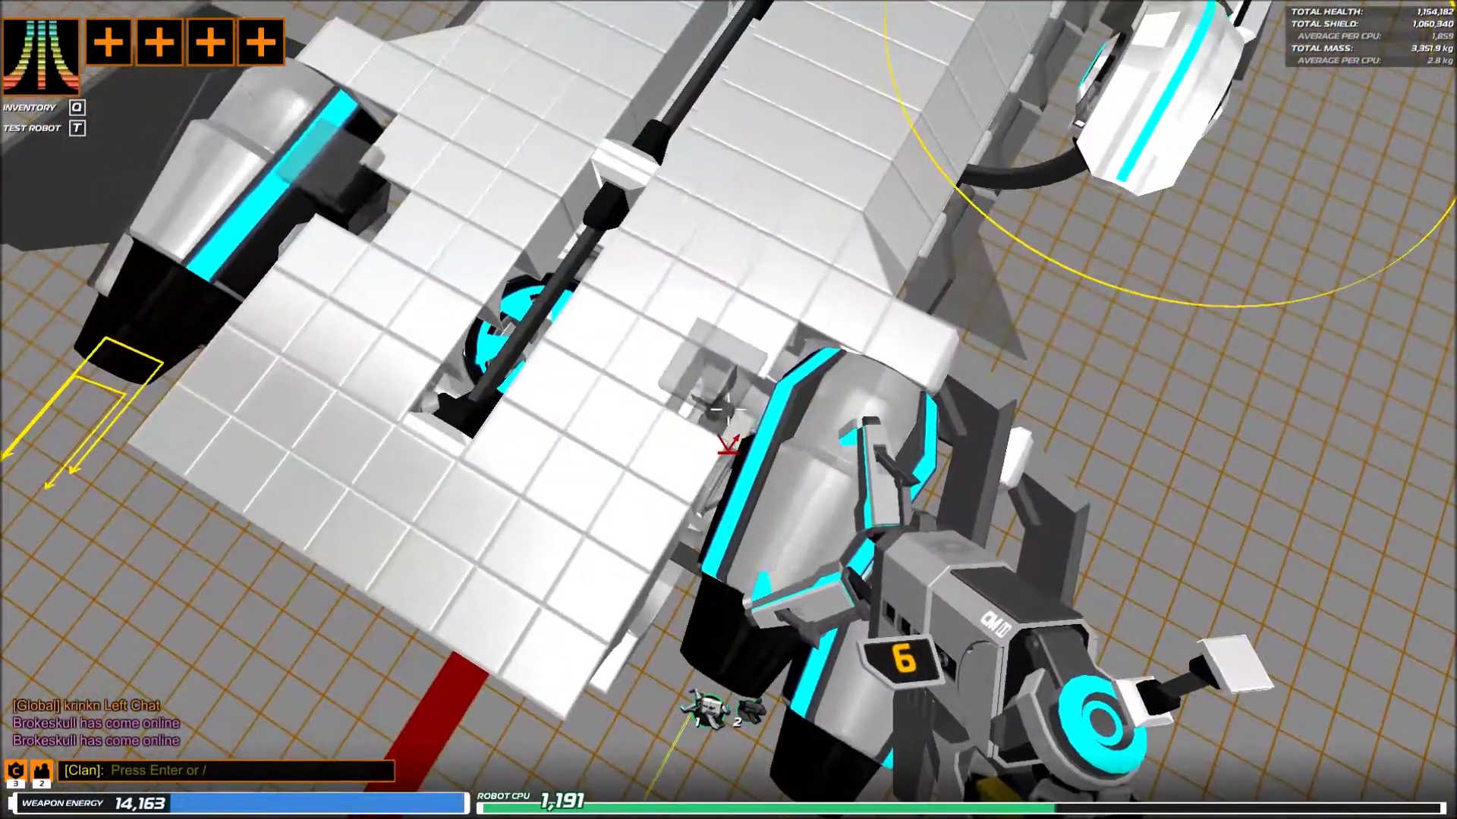
{"action": "left_click", "coordinate": [728, 406]}
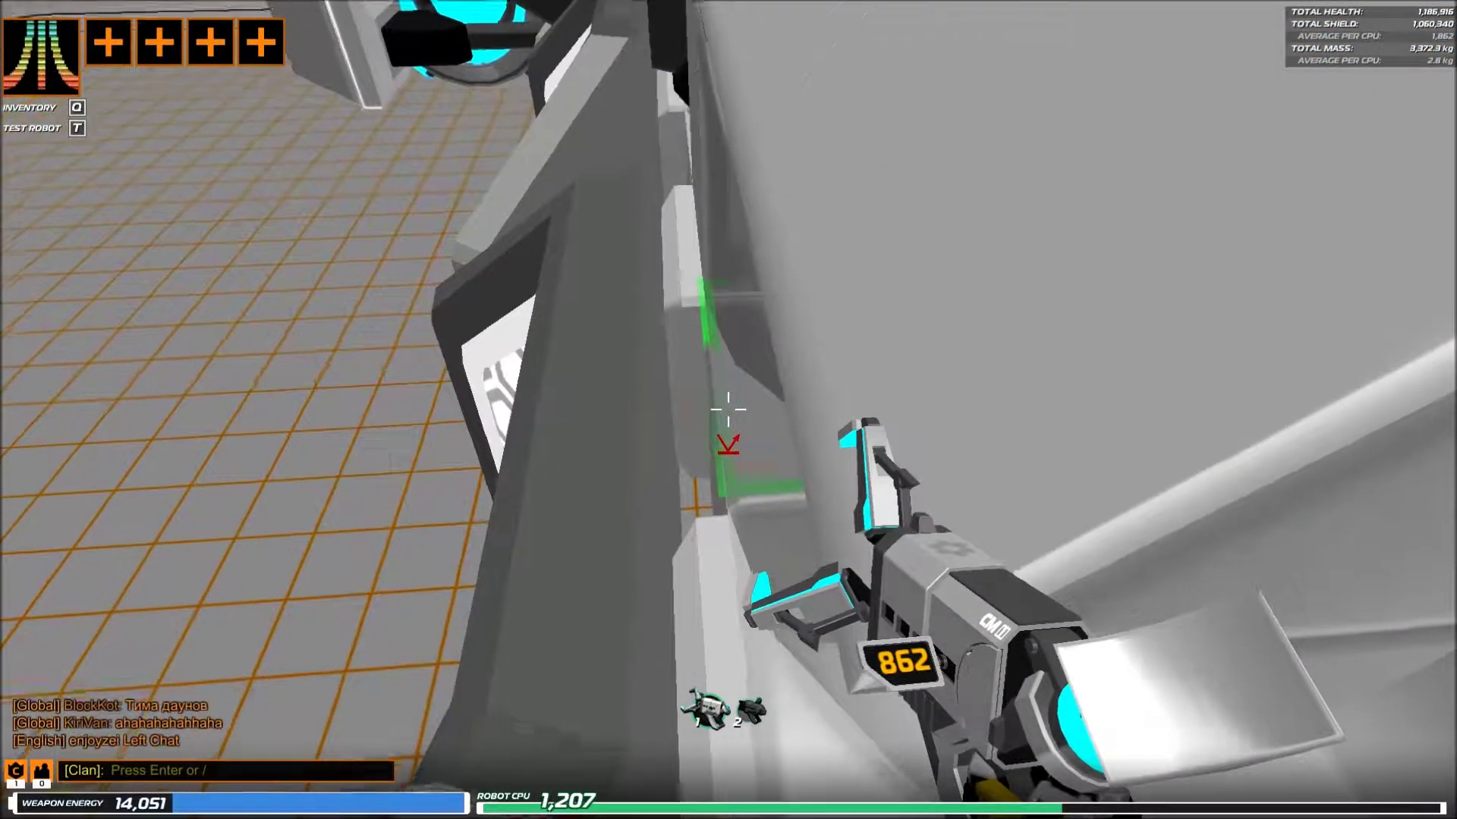
- Fill gaps with blocks under the frame and beside the hex panels
{"action": "left_click", "coordinate": [729, 408]}
{"action": "left_click", "coordinate": [728, 407]}
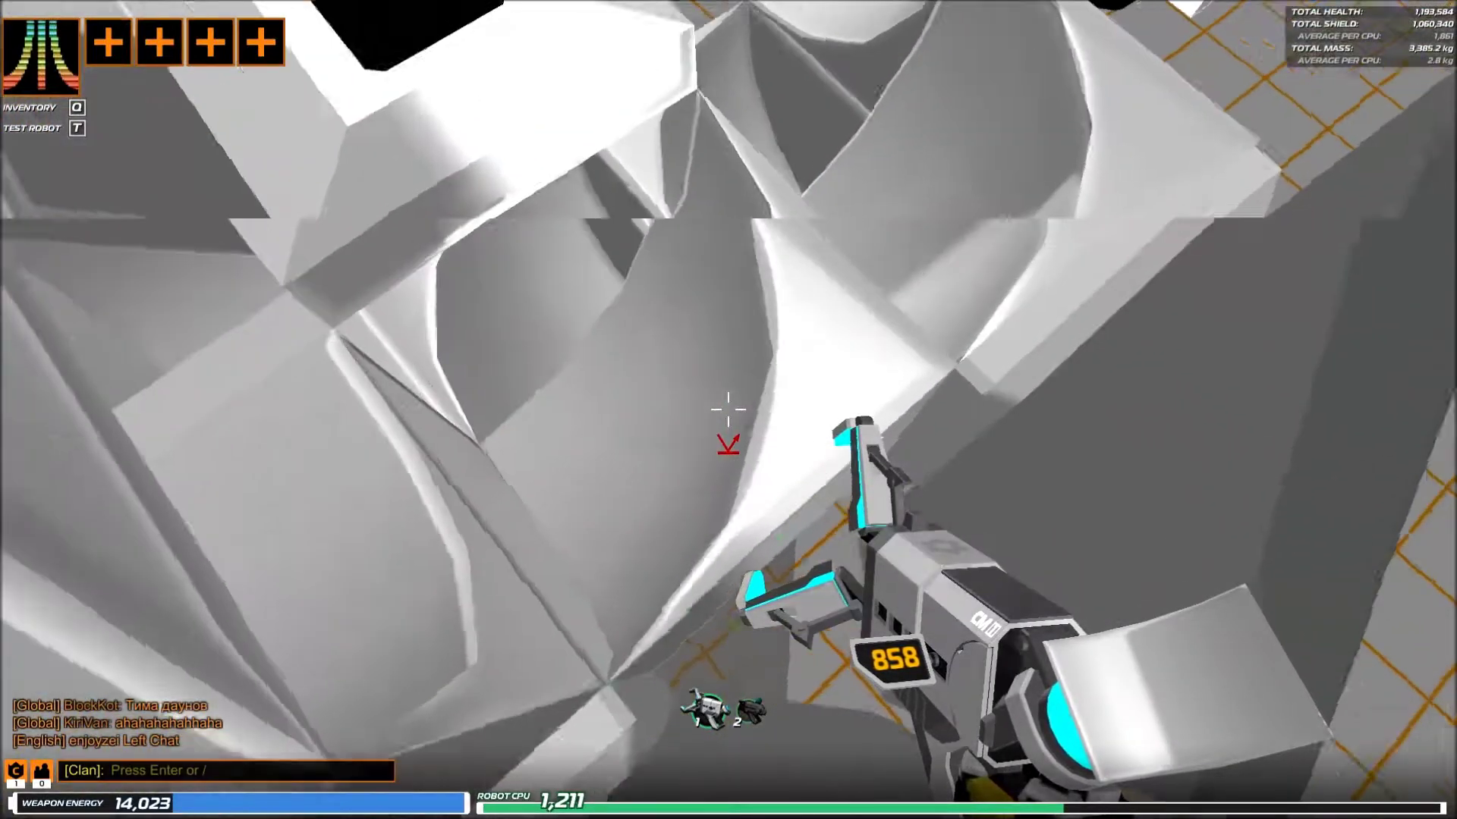
{"action": "left_click", "coordinate": [728, 407]}
{"action": "left_click", "coordinate": [729, 407]}
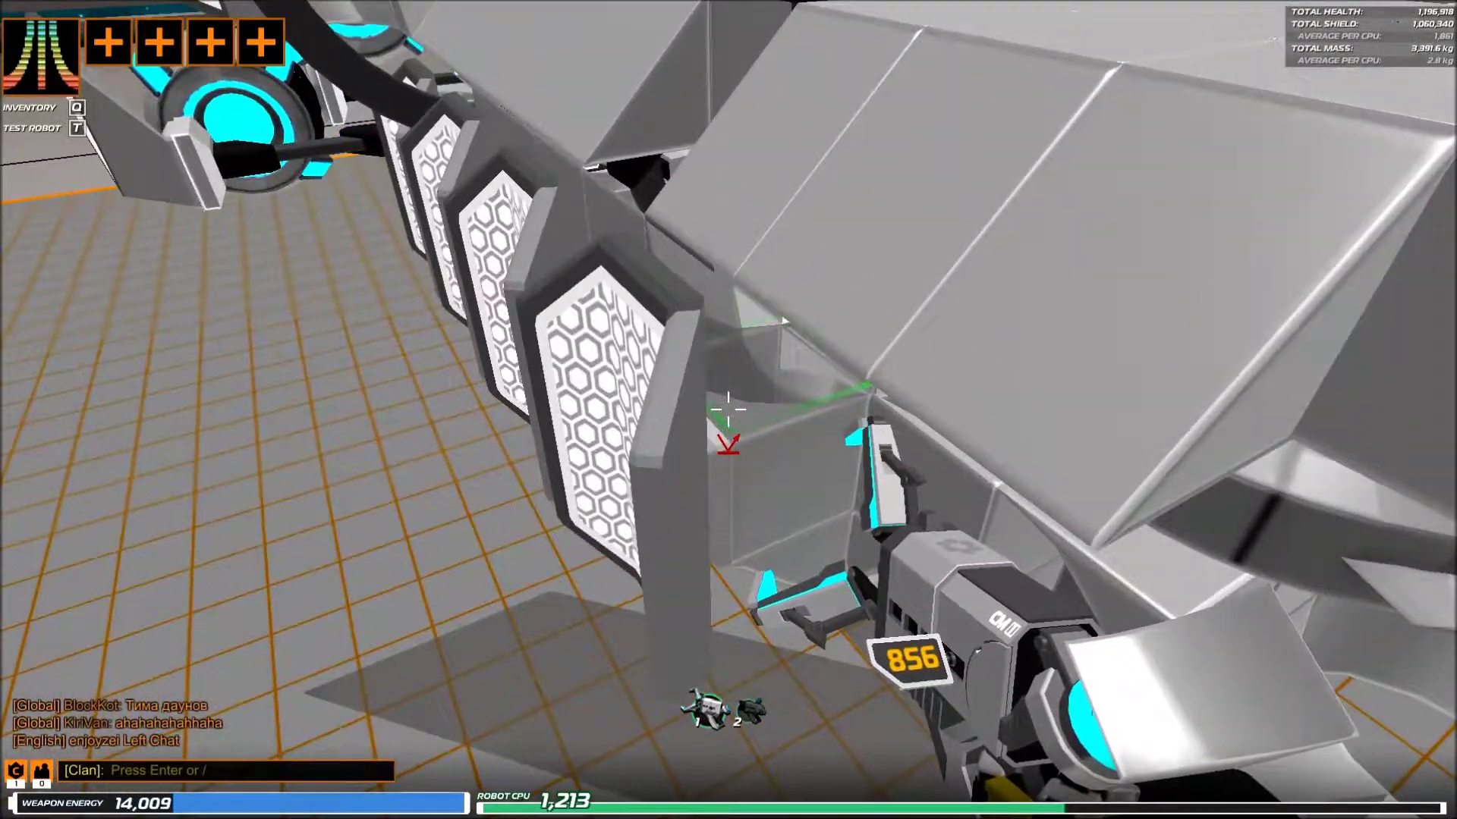
{"action": "left_click", "coordinate": [729, 408]}
{"action": "left_click", "coordinate": [728, 408]}
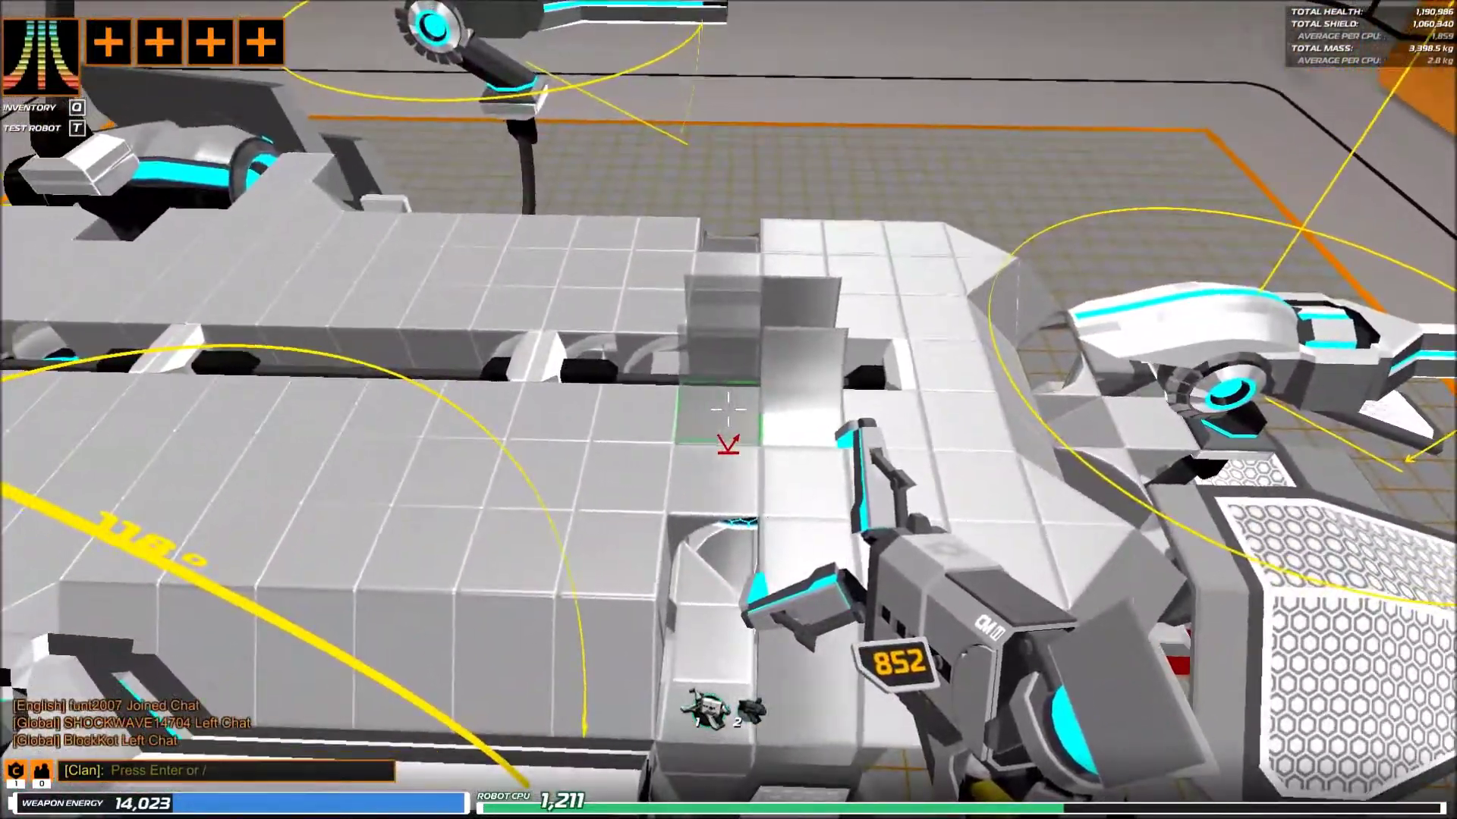
{"action": "left_click", "coordinate": [729, 408]}
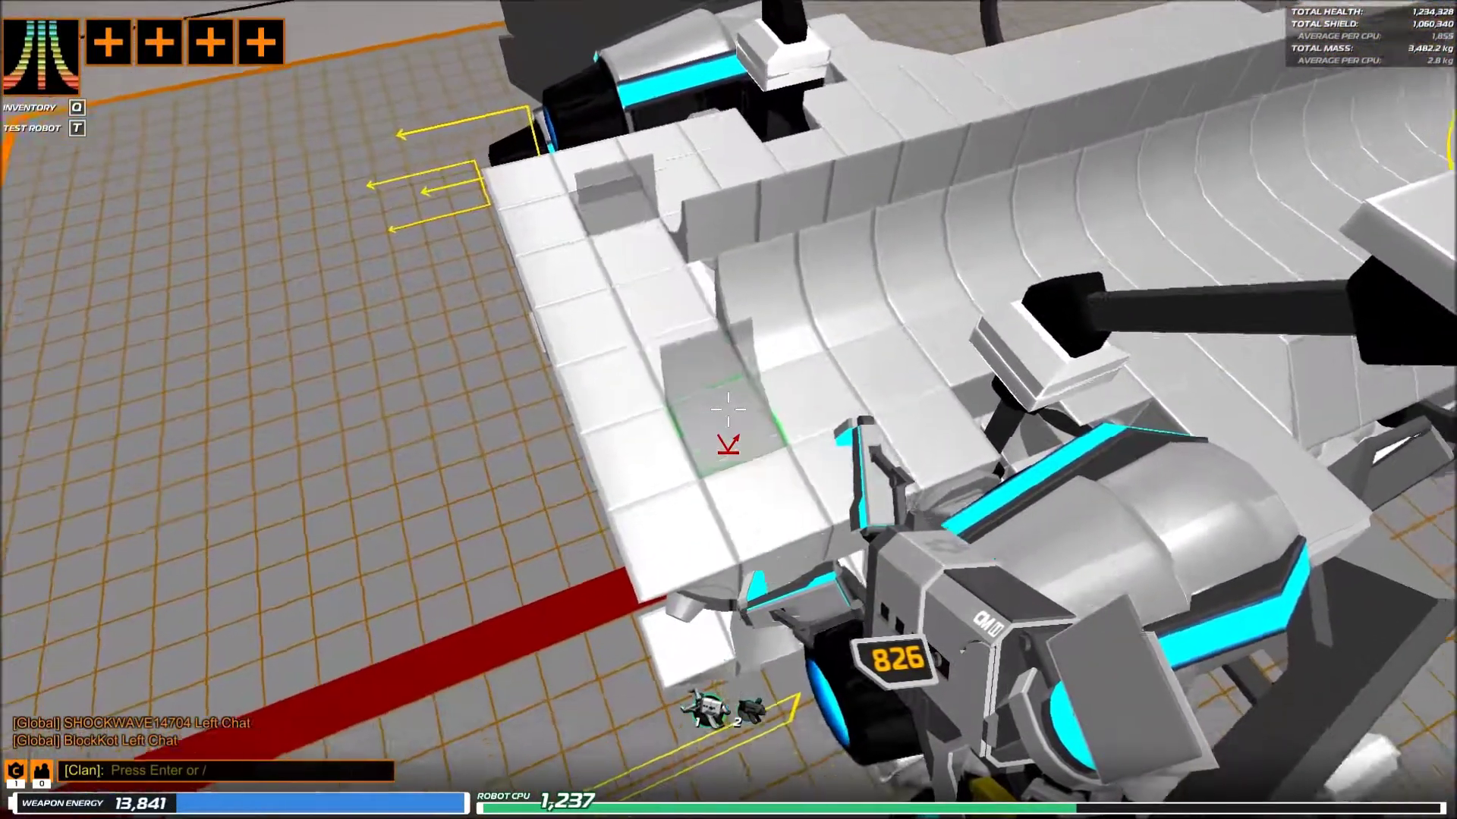
- Place a block on the robot's central ridge
{"action": "key", "text": "2"}
{"action": "key", "text": "w"}
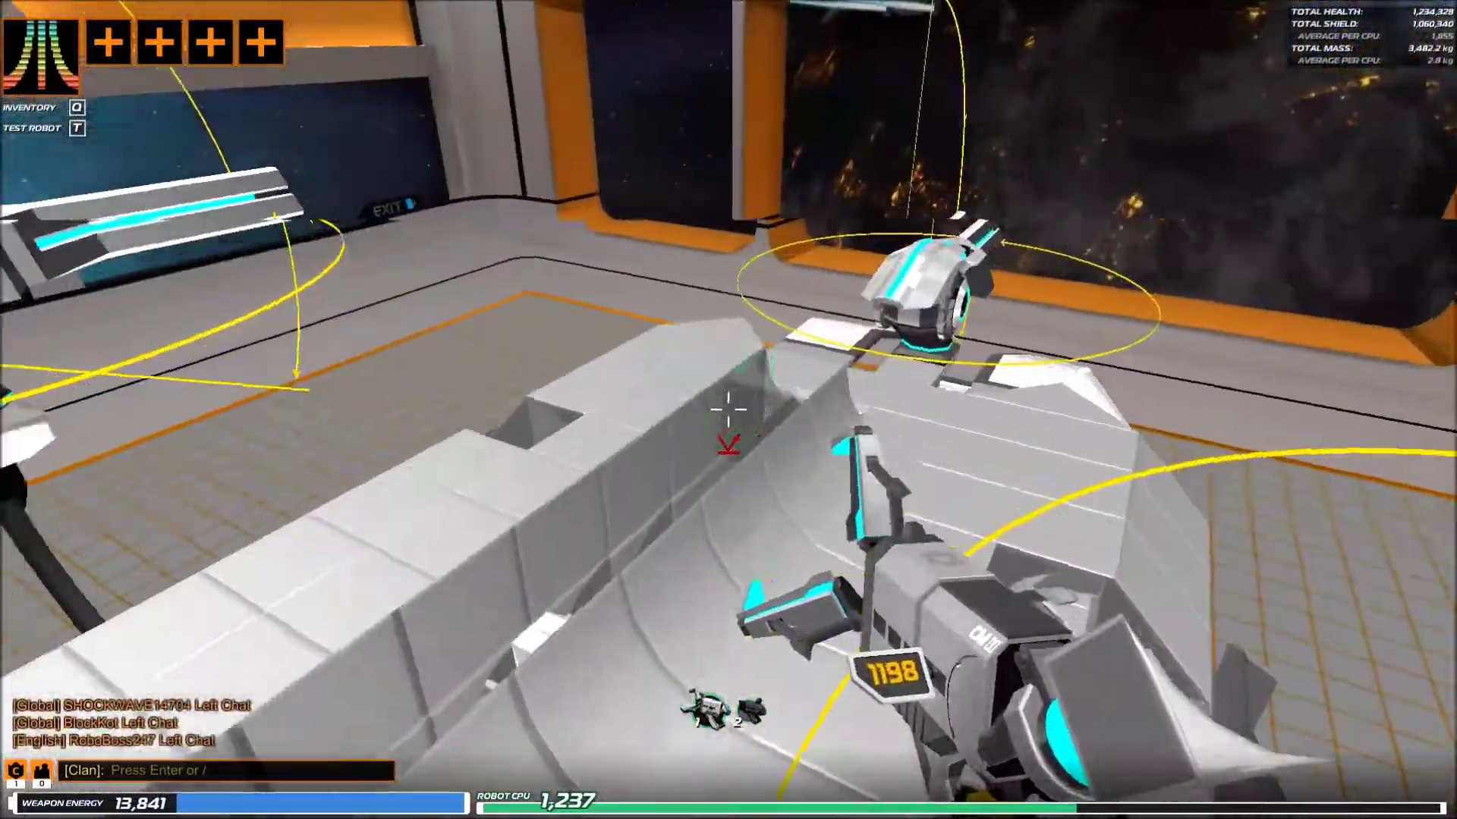
{"action": "key", "text": "w"}
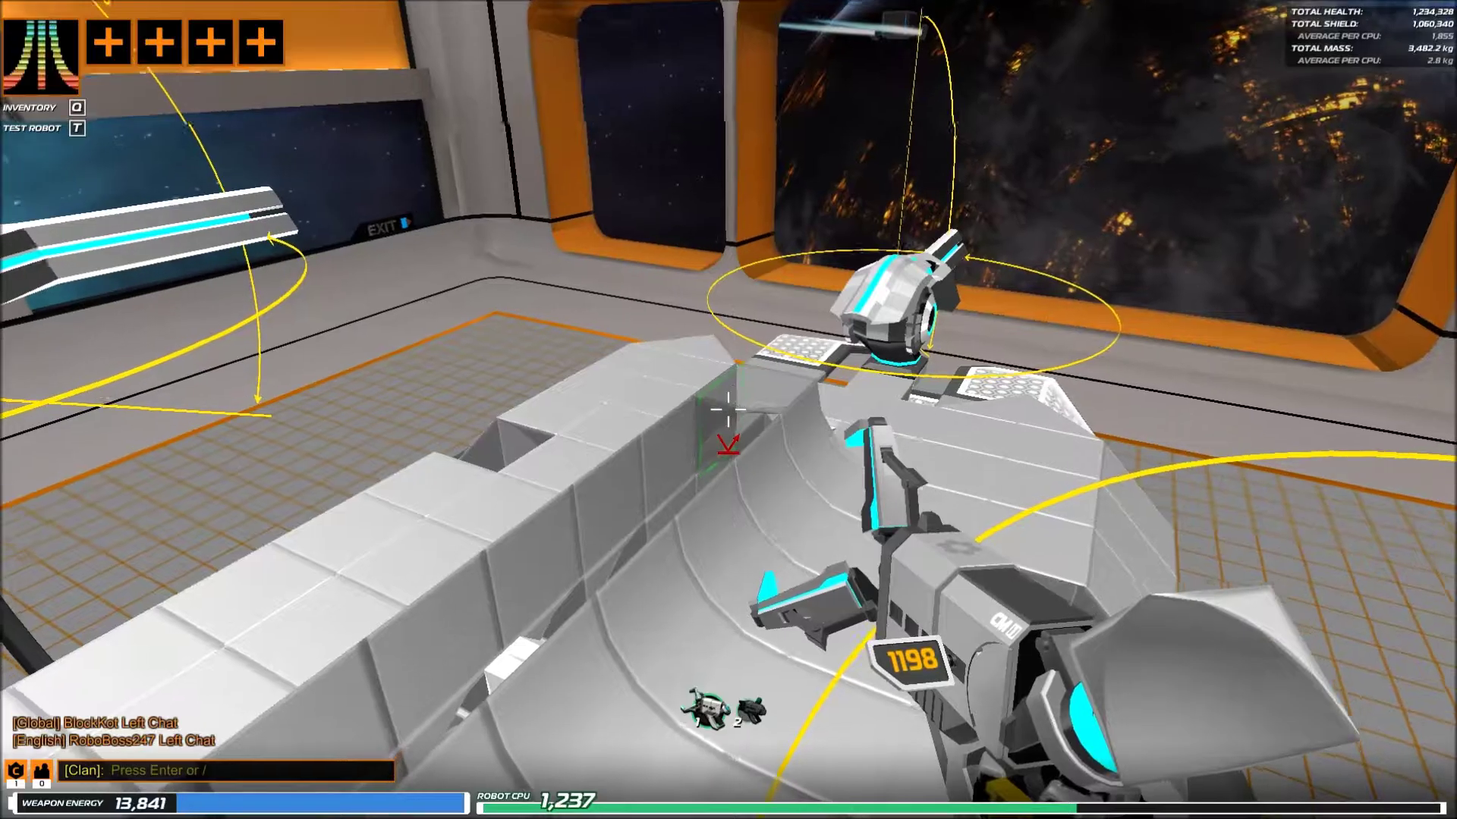
{"action": "left_click", "coordinate": [728, 410]}
{"action": "key", "text": "s"}
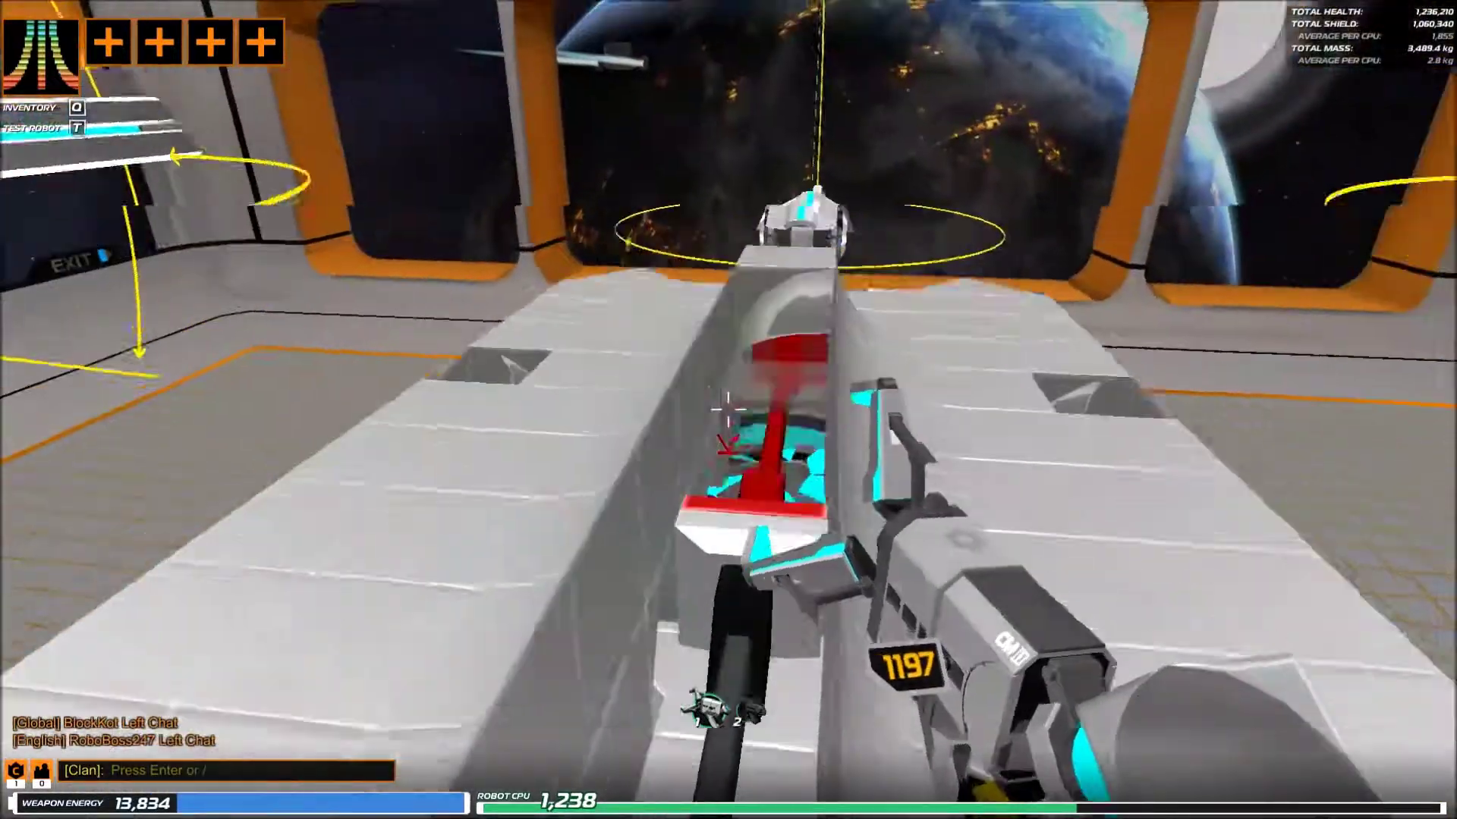
{"action": "key", "text": "s"}
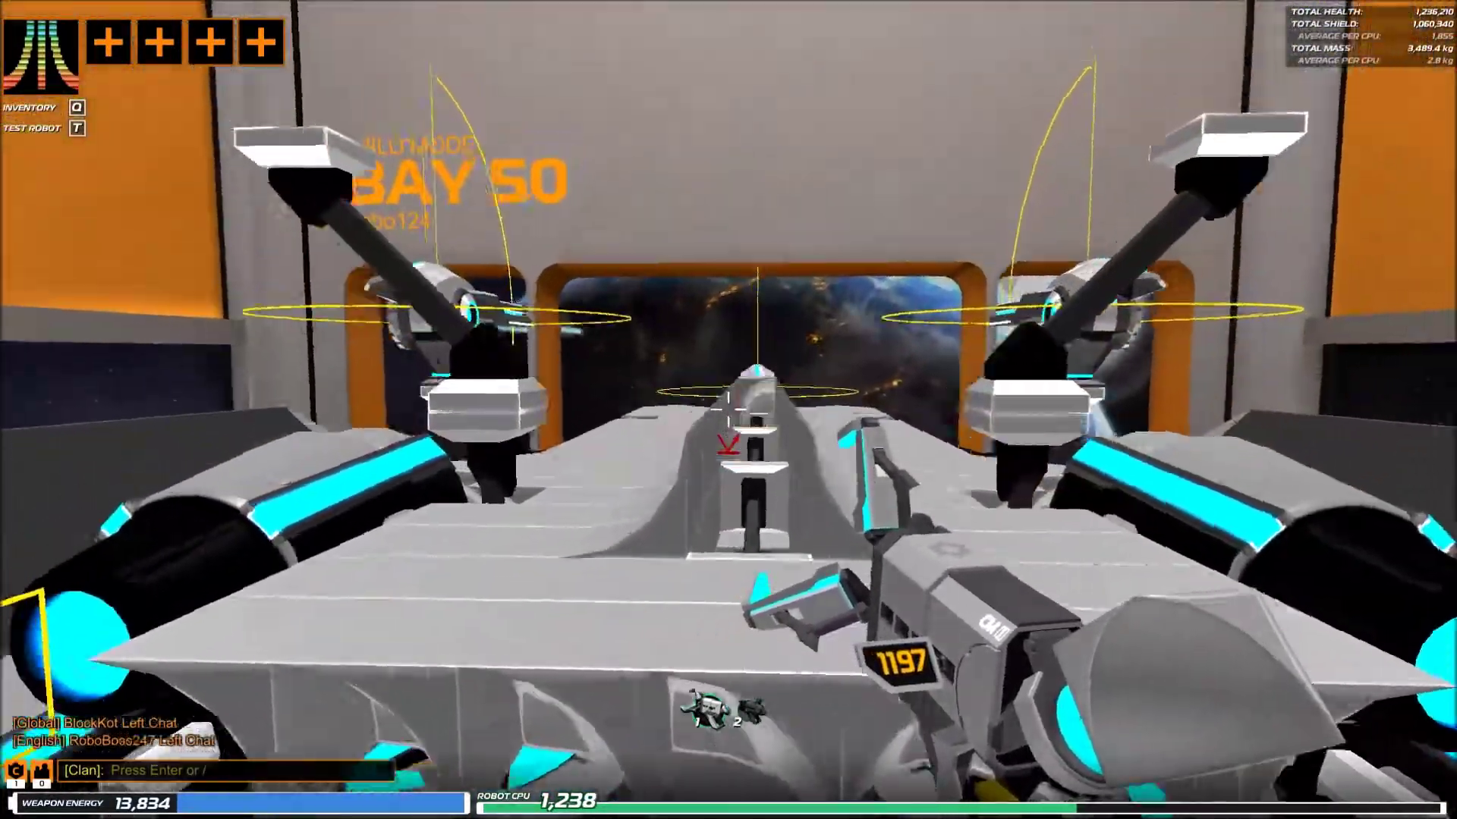
- Add blocks to the upper deck, remove a misplaced one, and fill the ridge gap
{"action": "key", "text": "ctrl"}
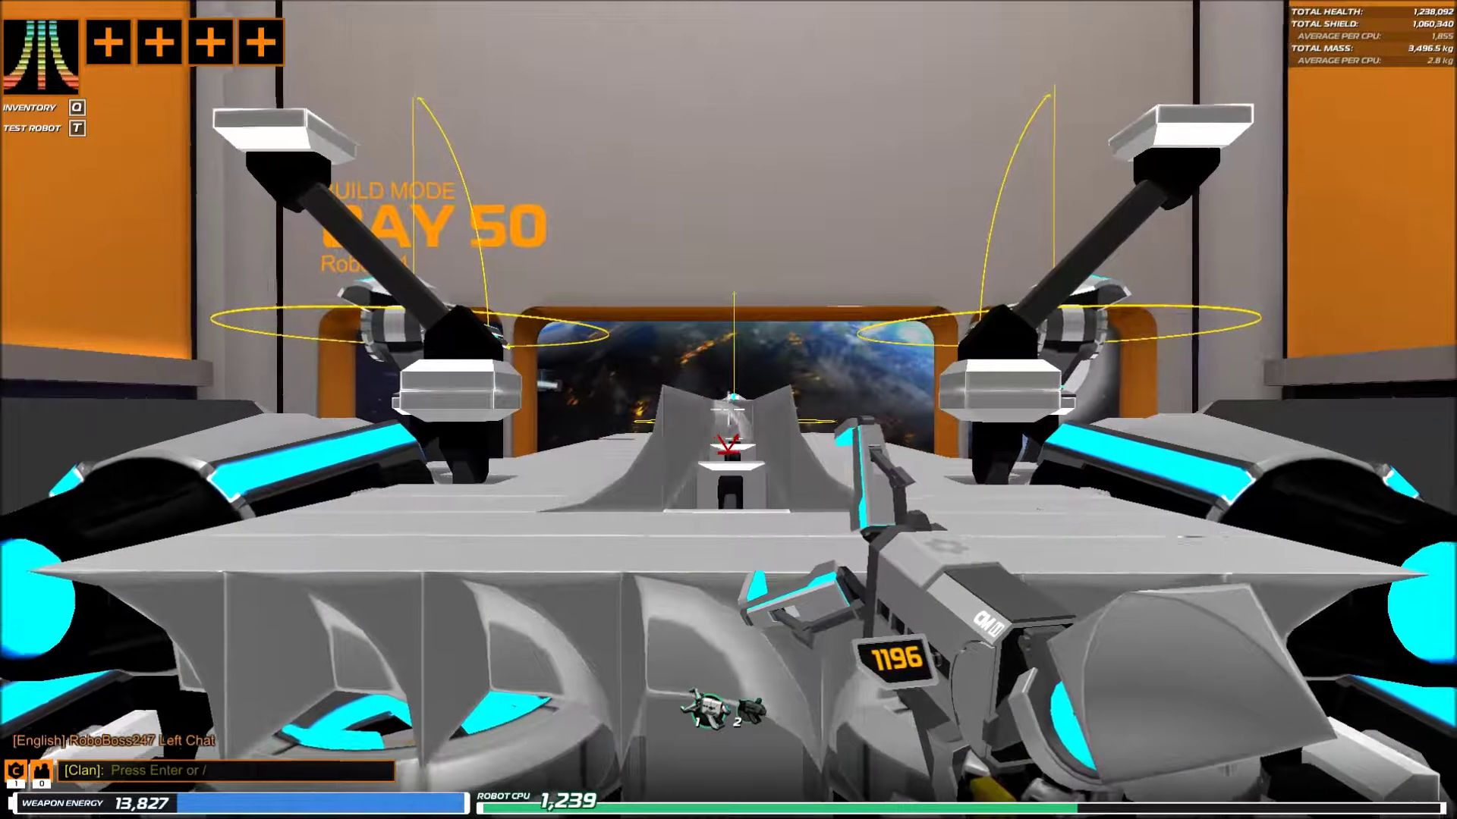
{"action": "left_click", "coordinate": [725, 407]}
{"action": "left_click", "coordinate": [725, 408]}
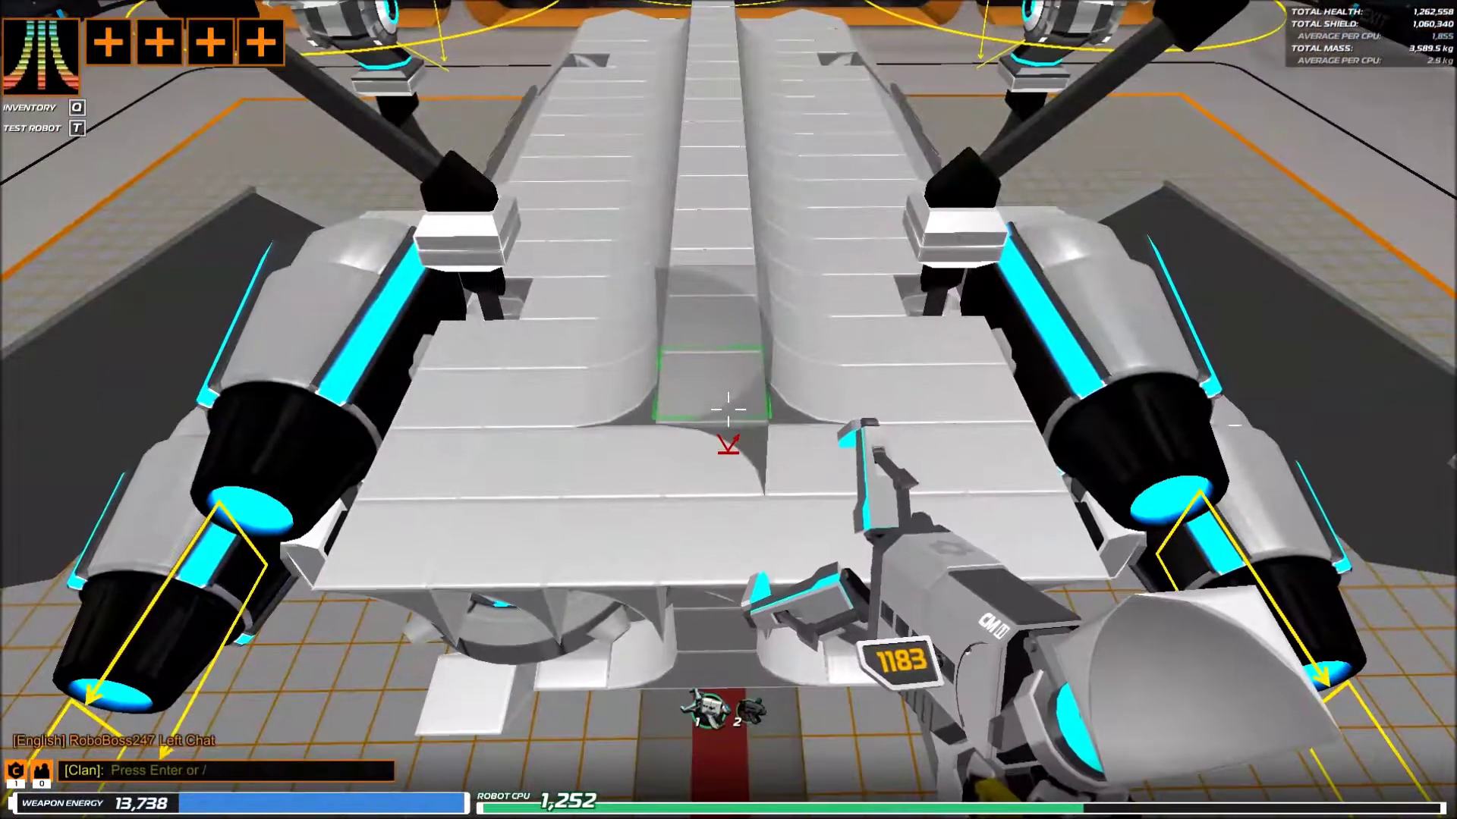
{"action": "right_click", "coordinate": [728, 411]}
{"action": "key", "text": "2"}
{"action": "left_click", "coordinate": [728, 409]}
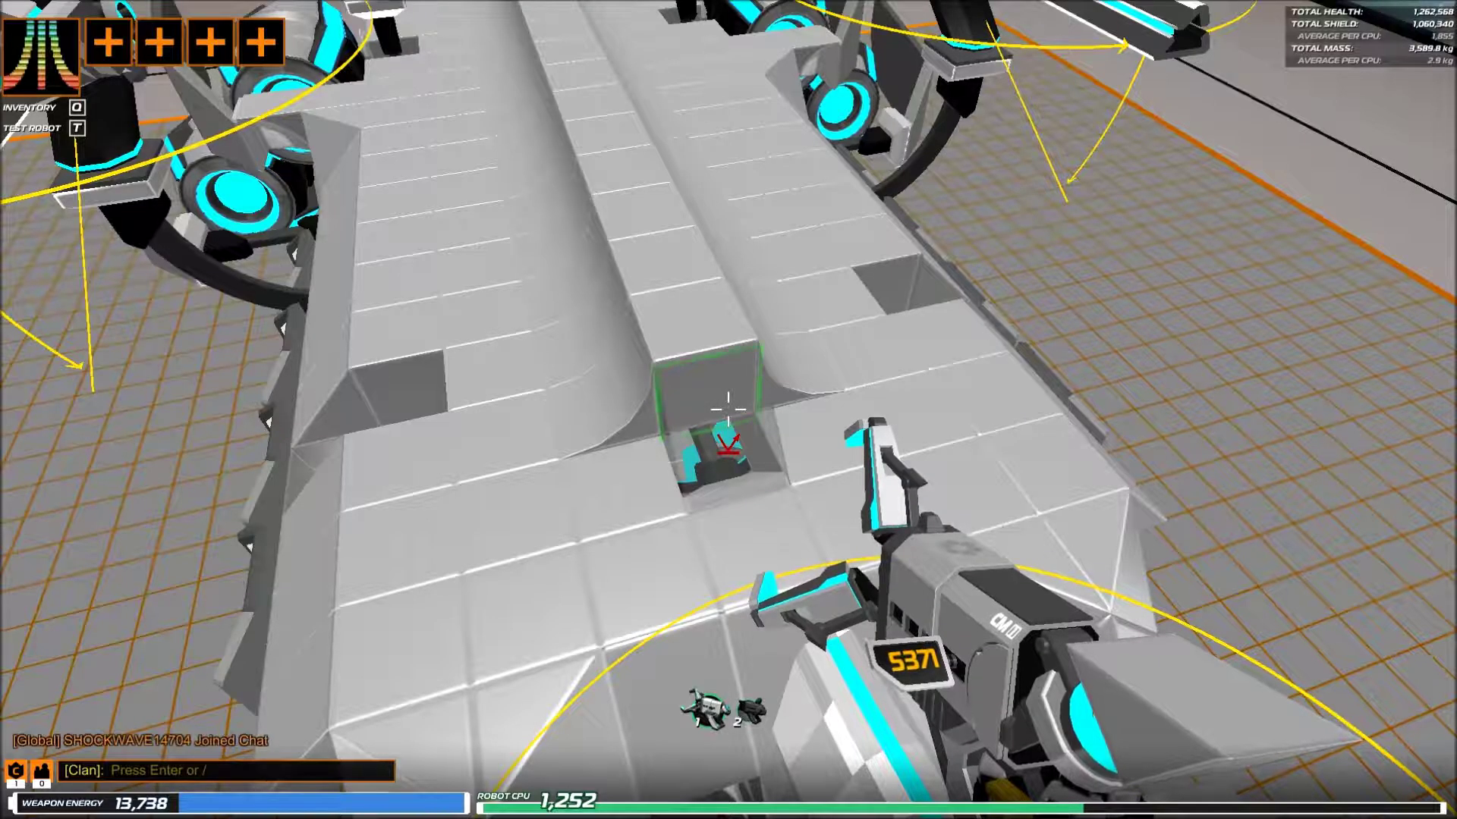
{"action": "left_click", "coordinate": [728, 406]}
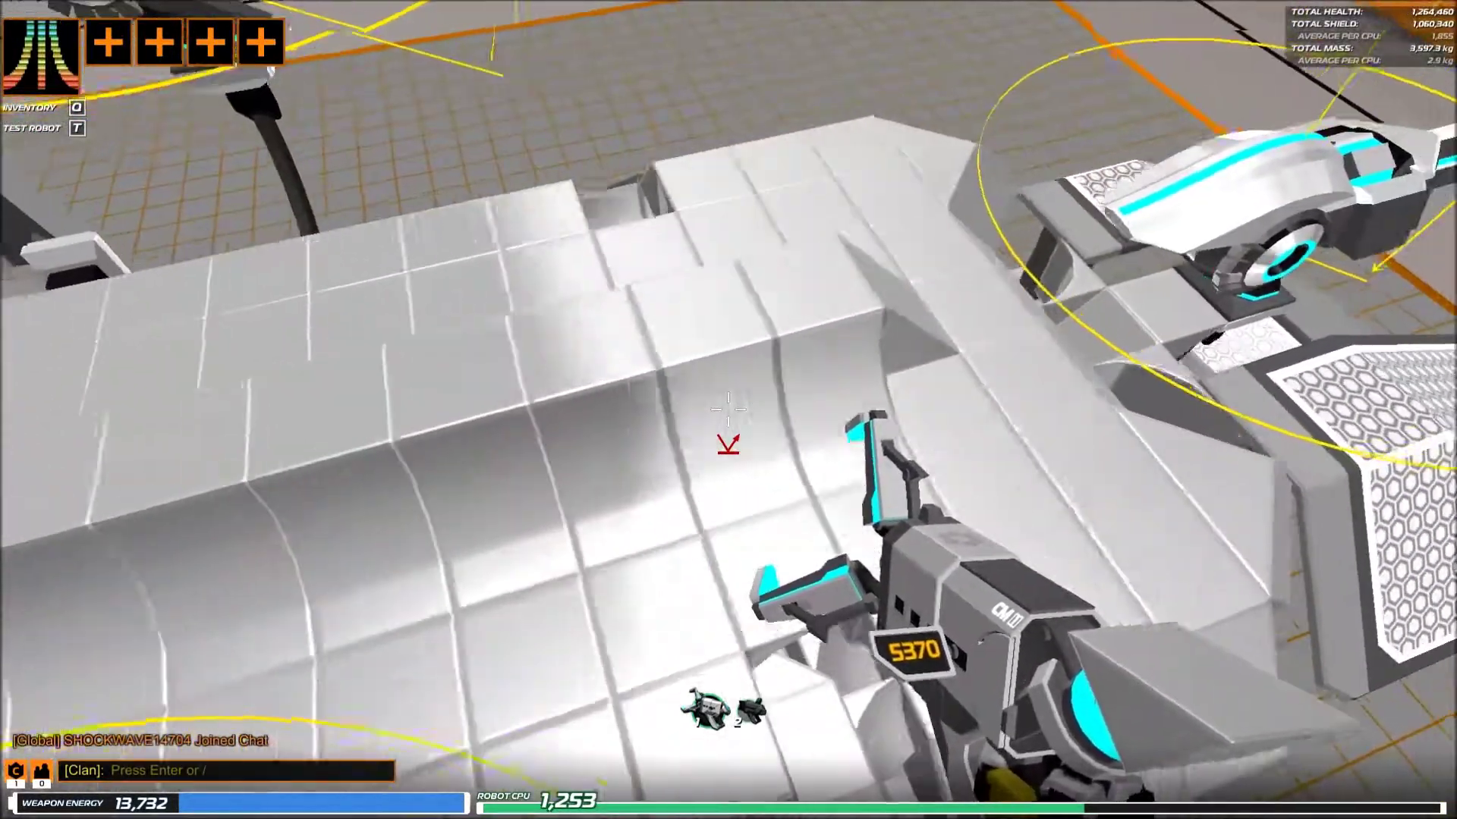
{"action": "key", "text": "2"}
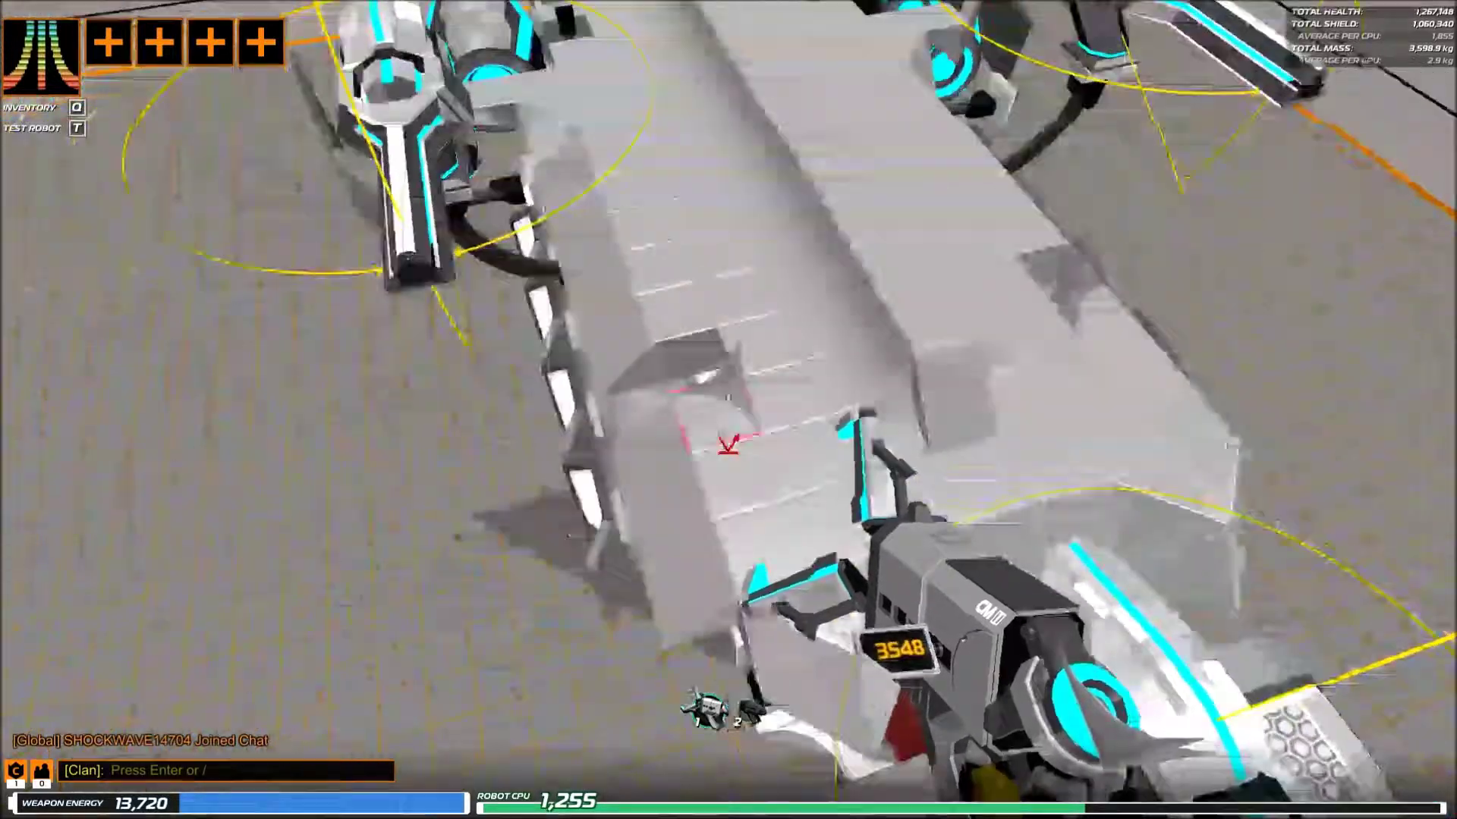
{"action": "key", "text": "3"}
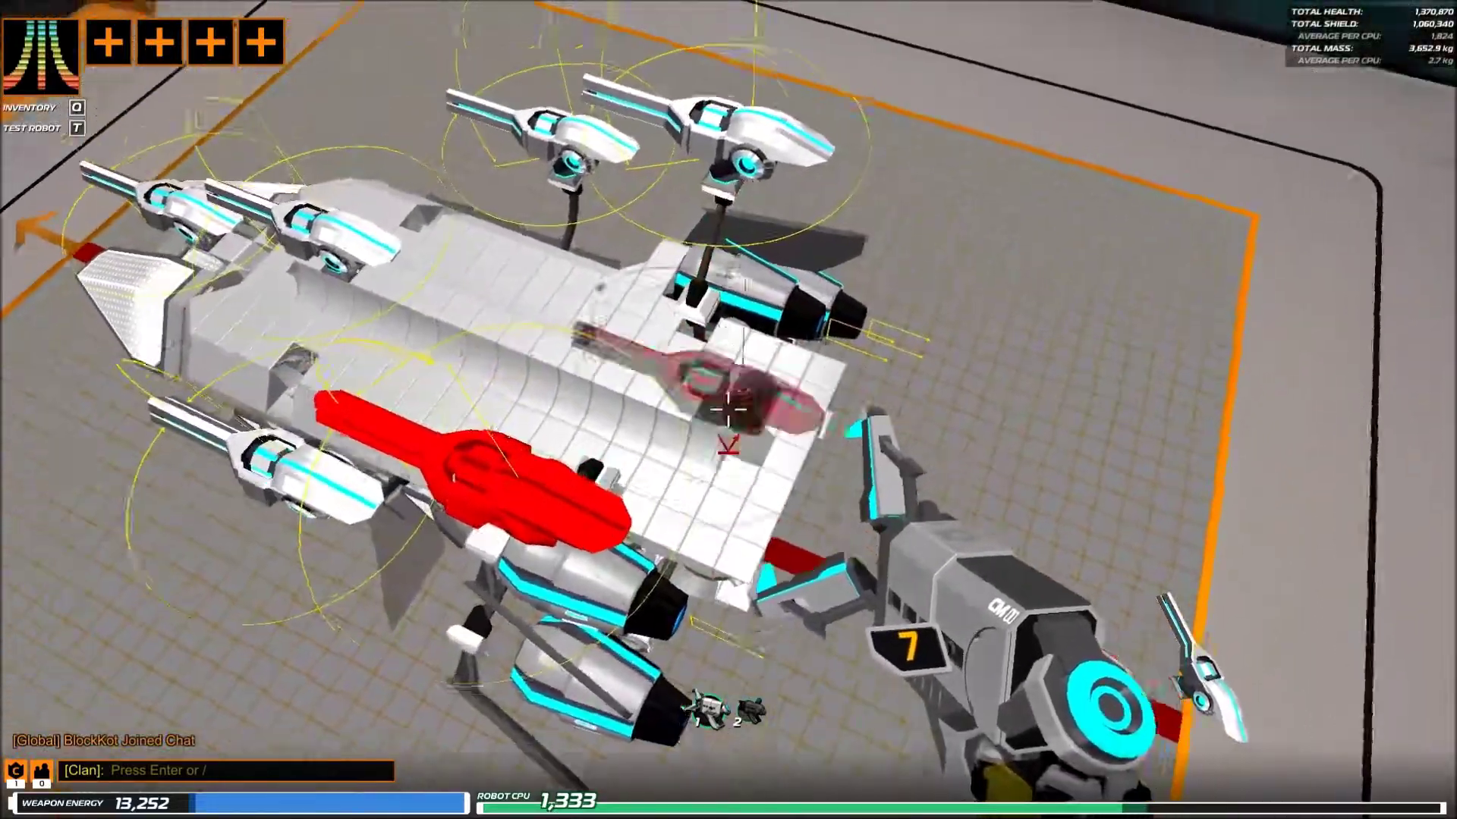
- Place a block at the deck front, delete two blocks, and place a new part
{"action": "key", "text": "1"}
{"action": "left_click", "coordinate": [728, 408]}
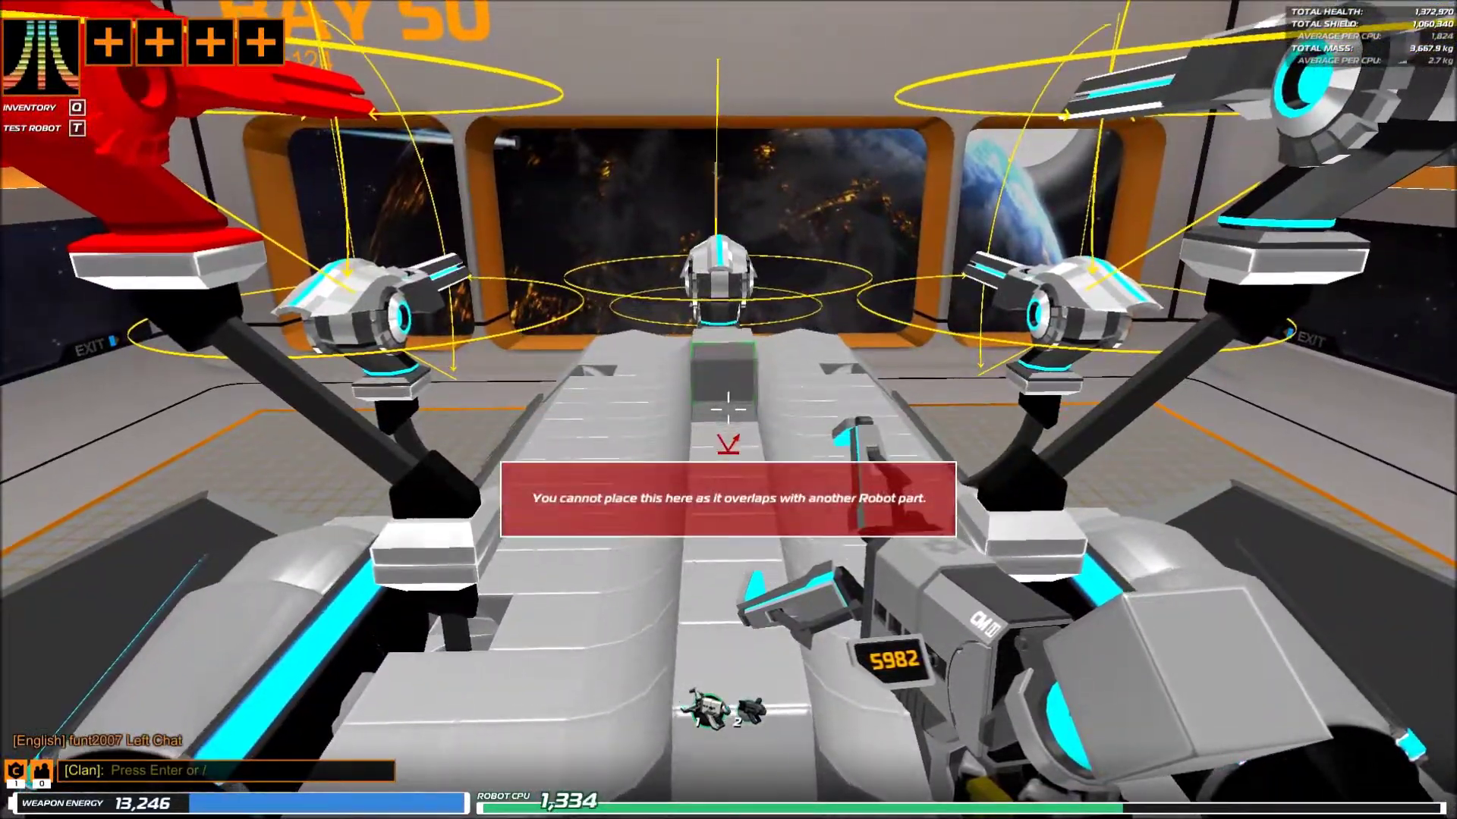
{"action": "key", "text": "2"}
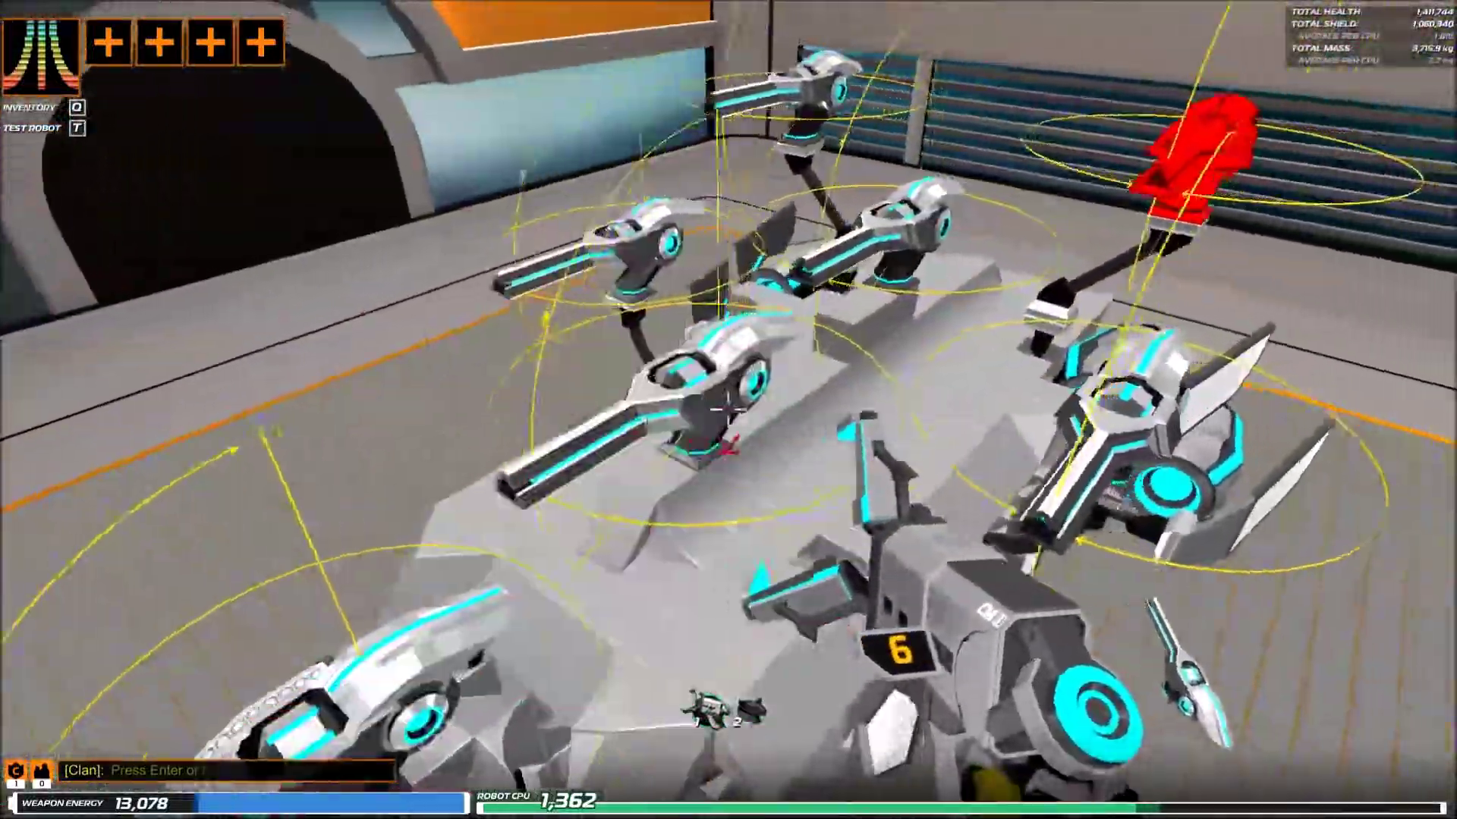
{"action": "right_click", "coordinate": [729, 445]}
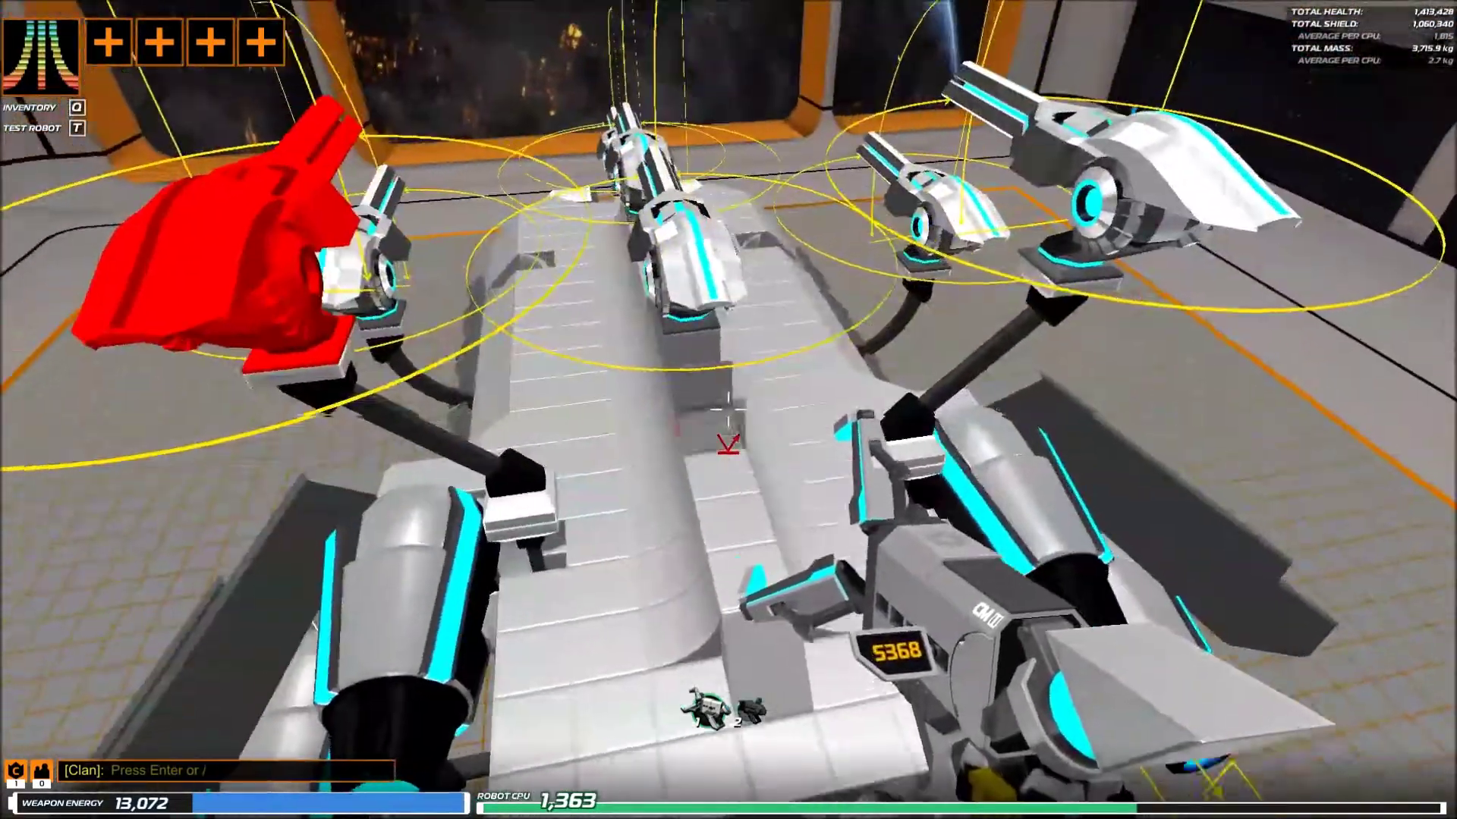
{"action": "right_click", "coordinate": [728, 409]}
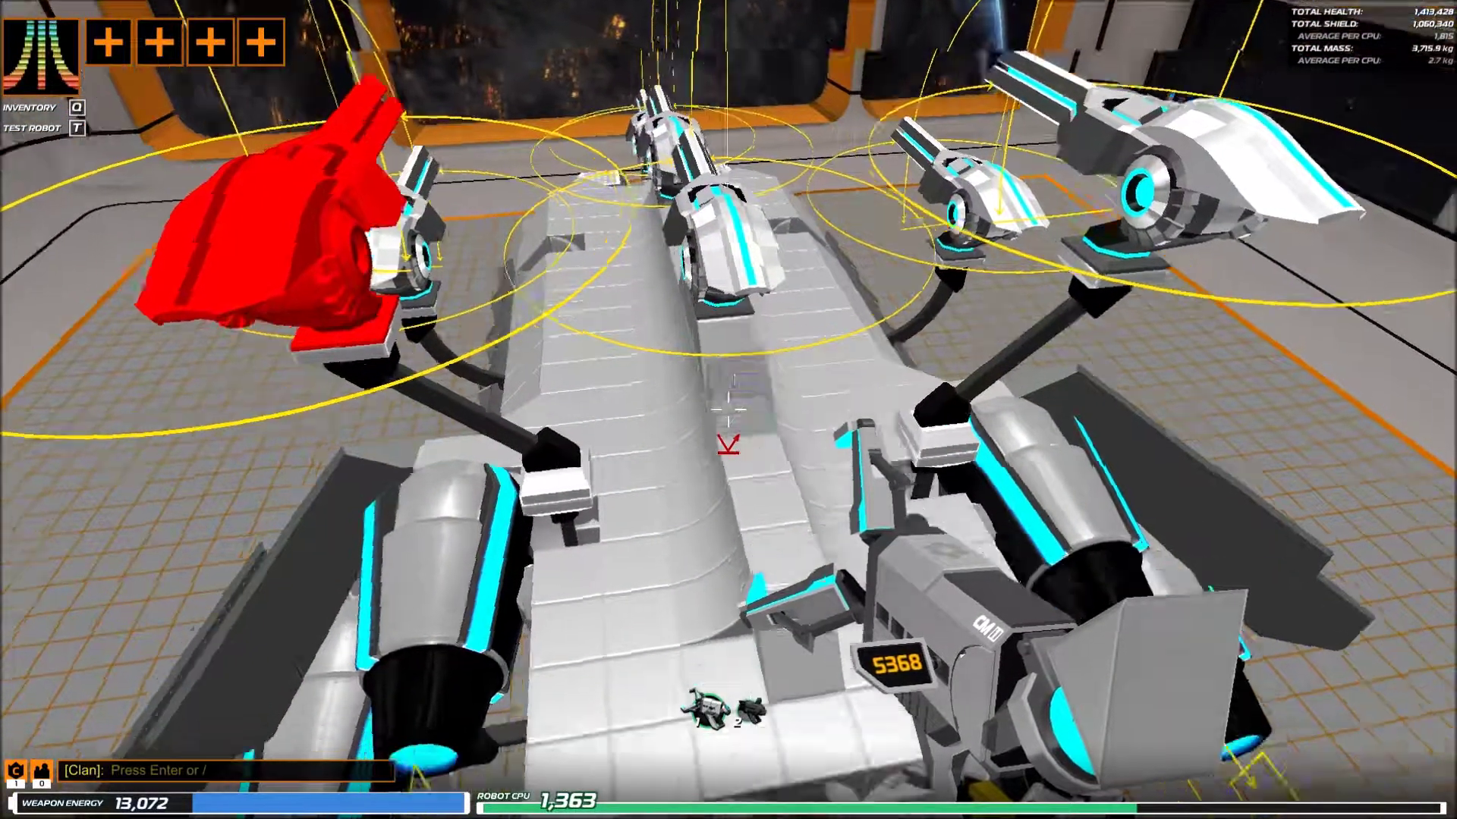
{"action": "left_click", "coordinate": [729, 407]}
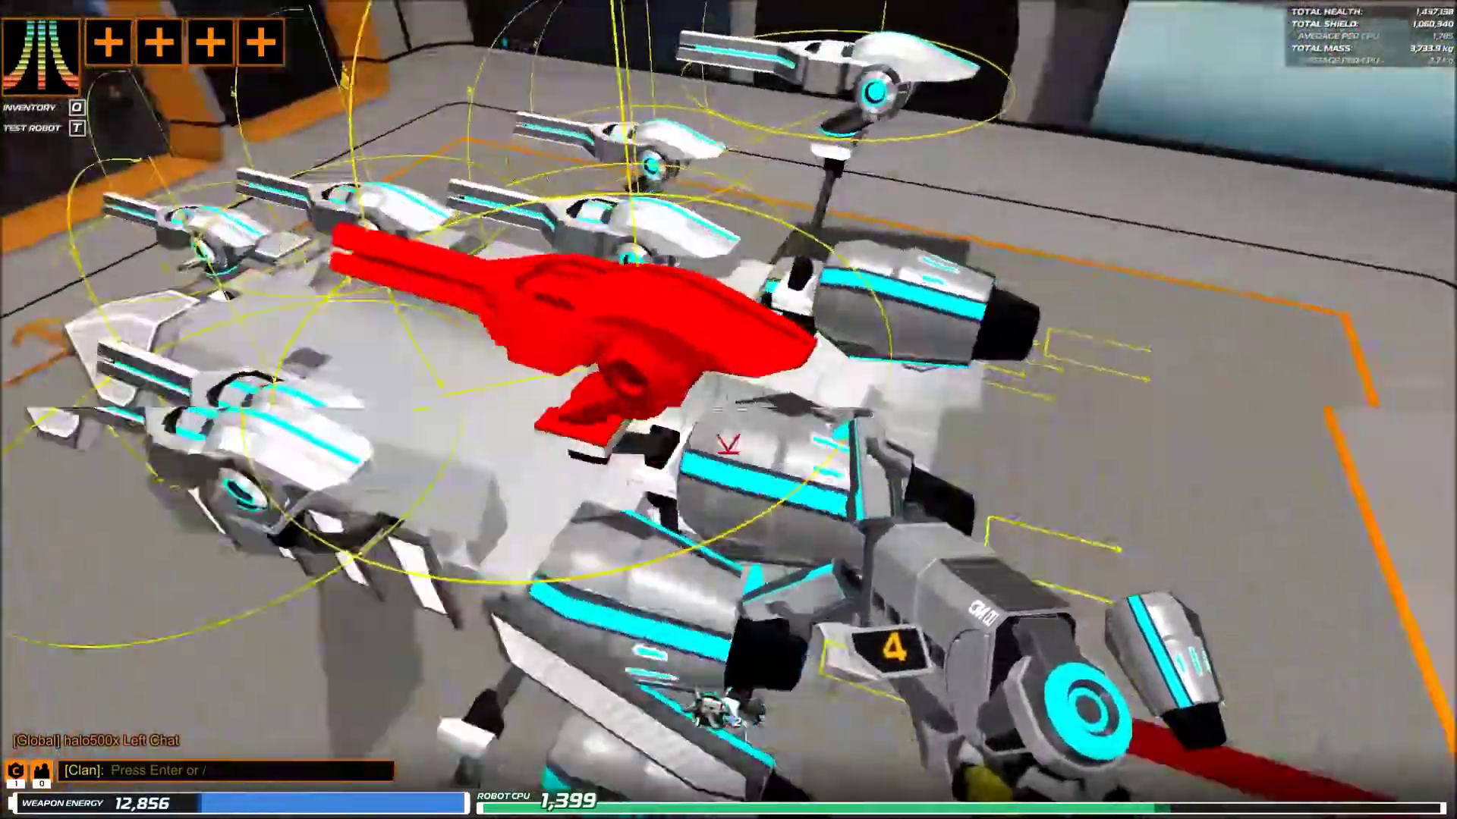
{"action": "scroll", "coordinate": [729, 449], "scroll_direction": "down", "scroll_amount": 1}
- Attach a hex shield panel to the robot's flank near the engines and inspect it
{"action": "key", "text": "s"}
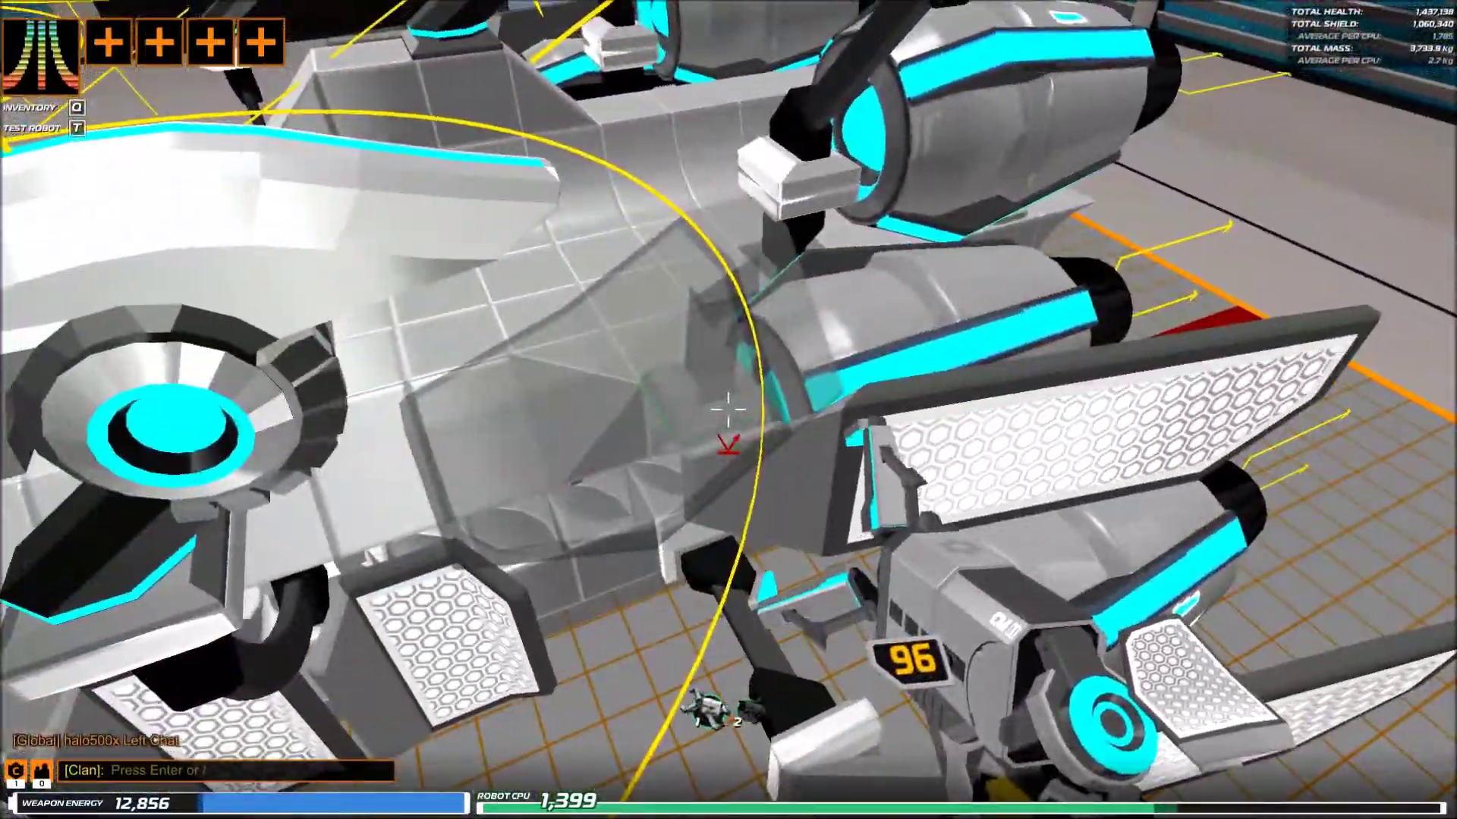
{"action": "left_click", "coordinate": [728, 410]}
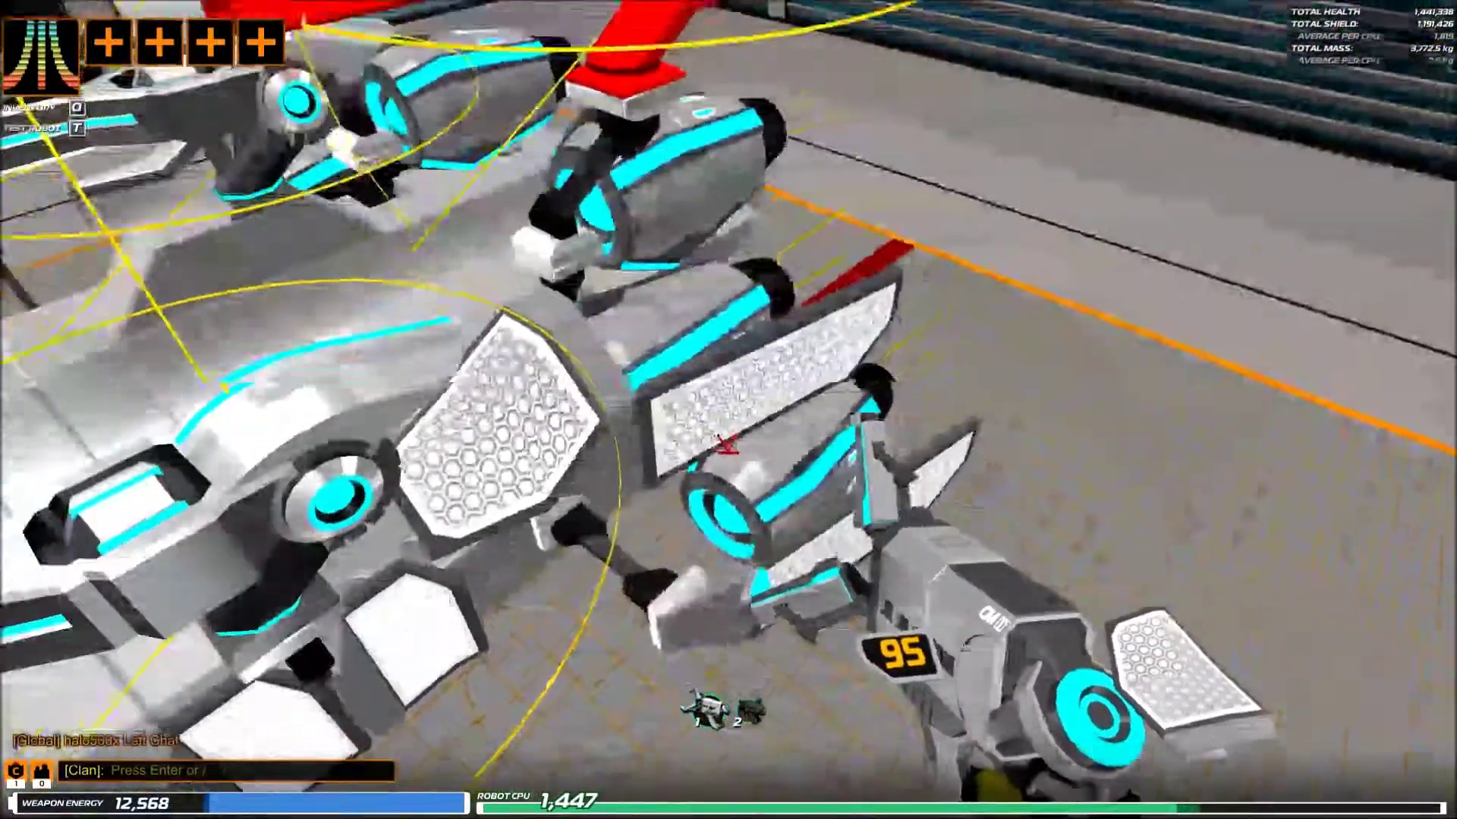
{"action": "key", "text": "w"}
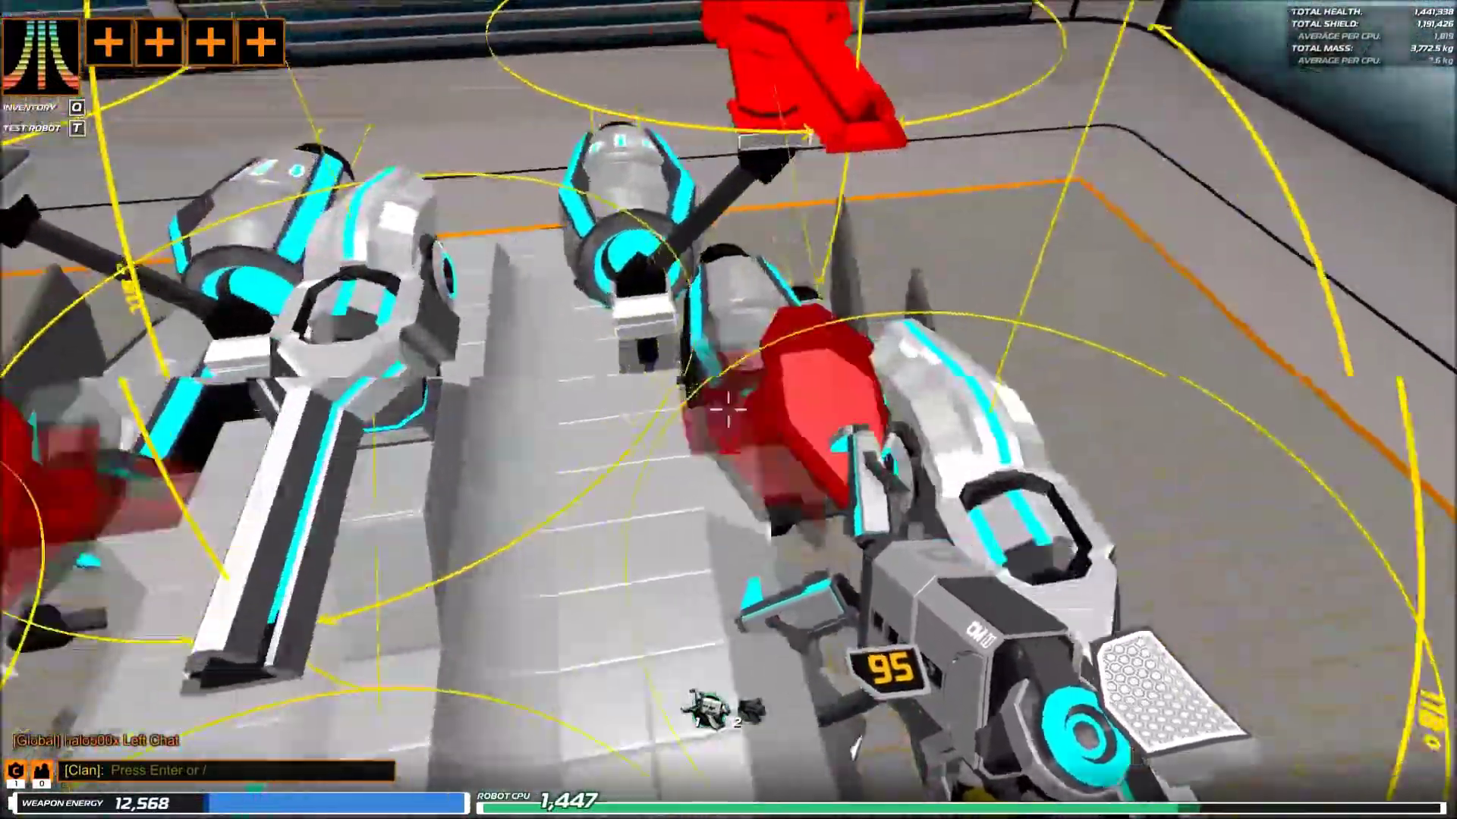
{"action": "key", "text": "a"}
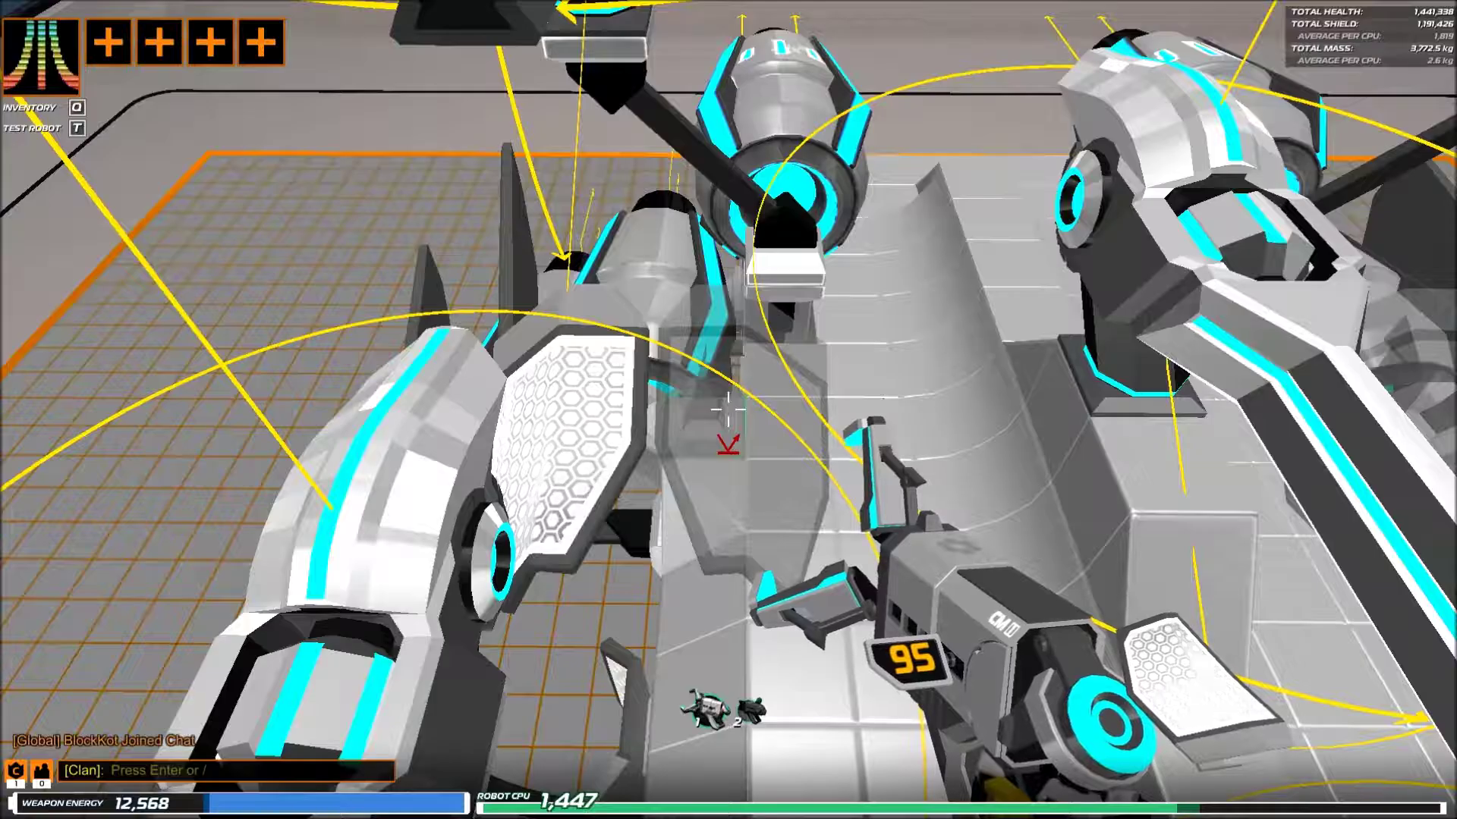
{"action": "key", "text": "s"}
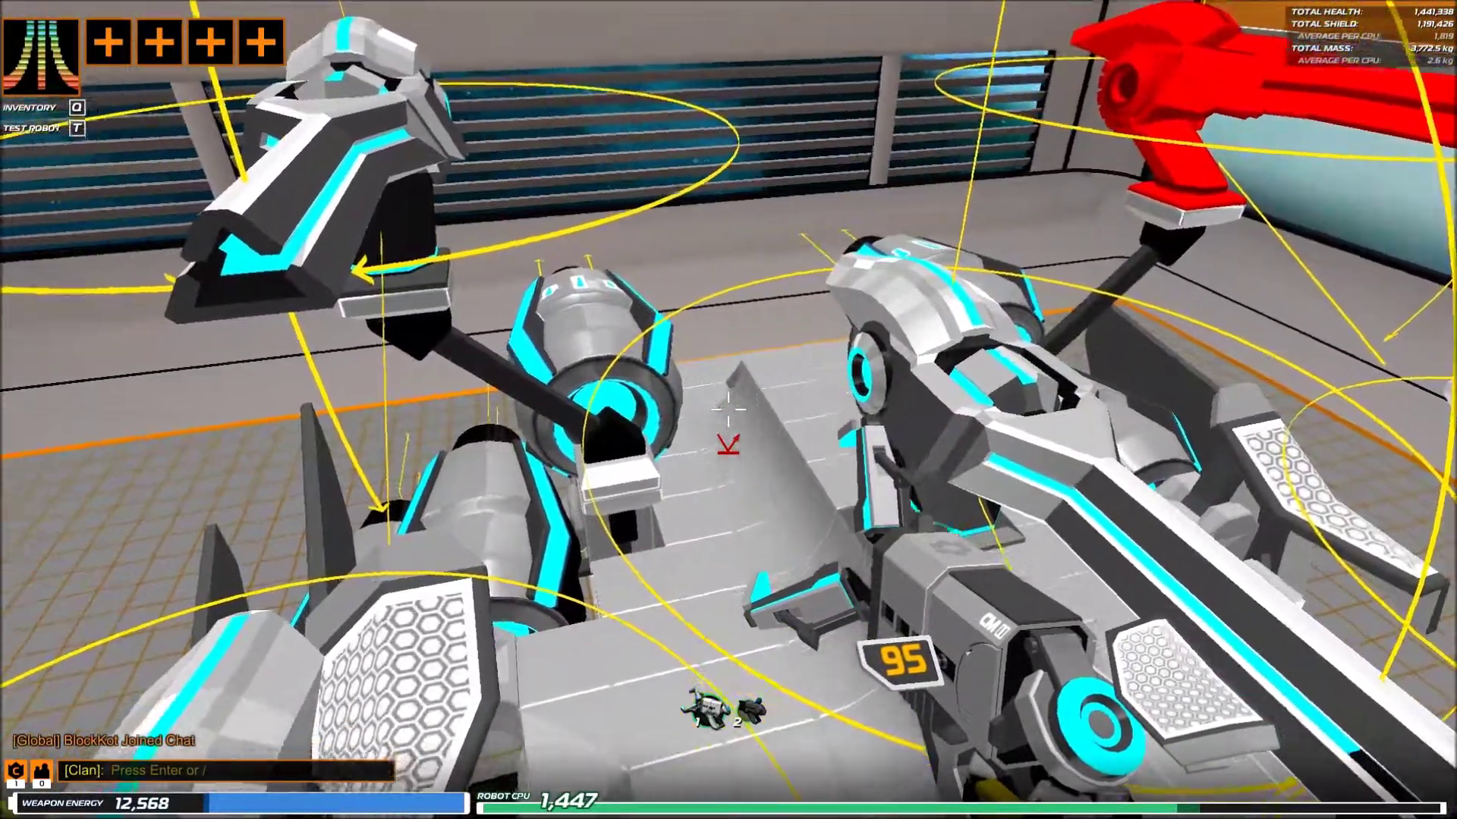
{"action": "key", "text": "w"}
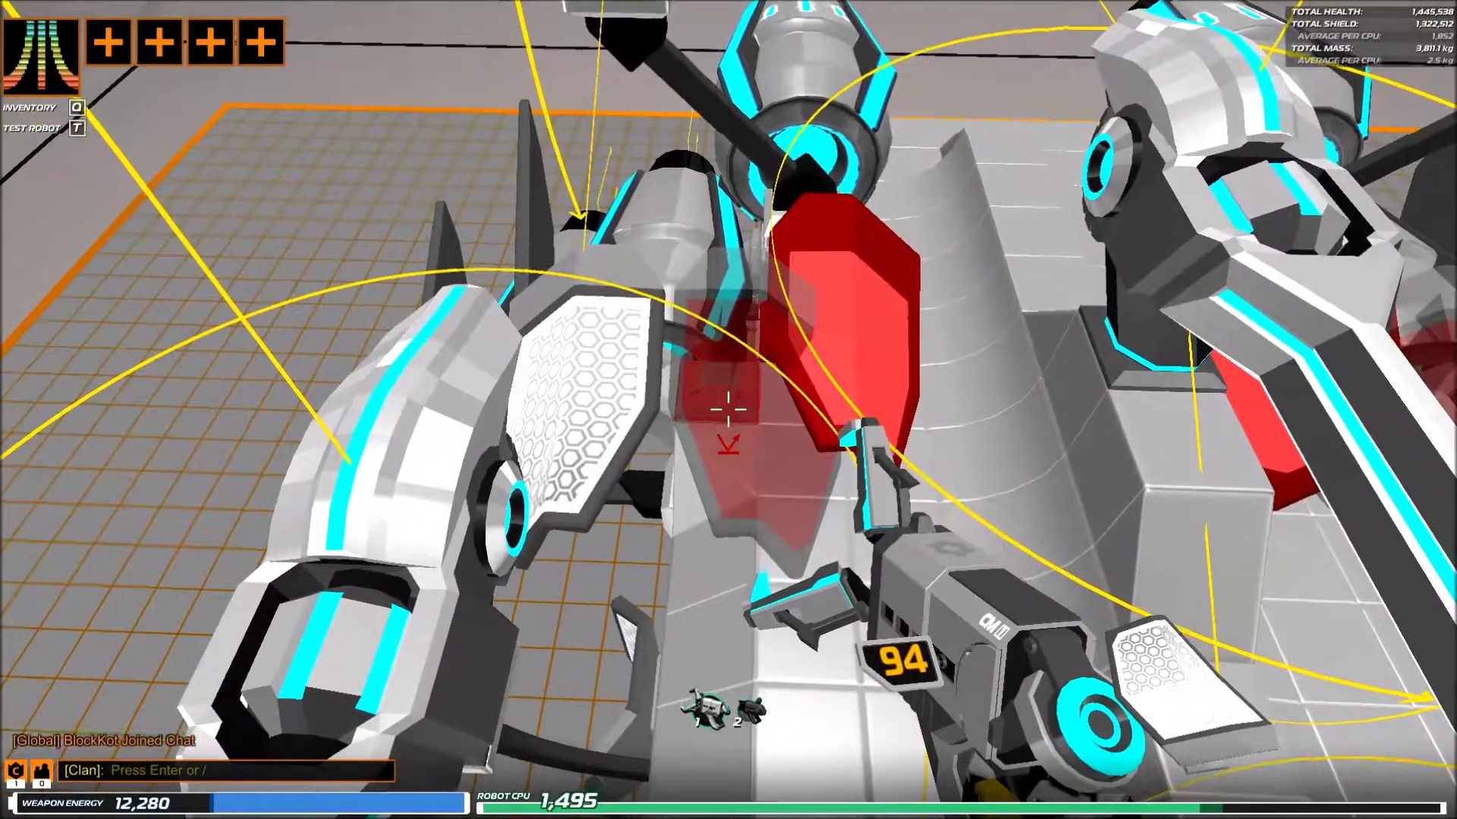
- Mount a hex shield panel, then place and remove parts near the rear thrusters
{"action": "left_click", "coordinate": [728, 410]}
{"action": "key", "text": "w"}
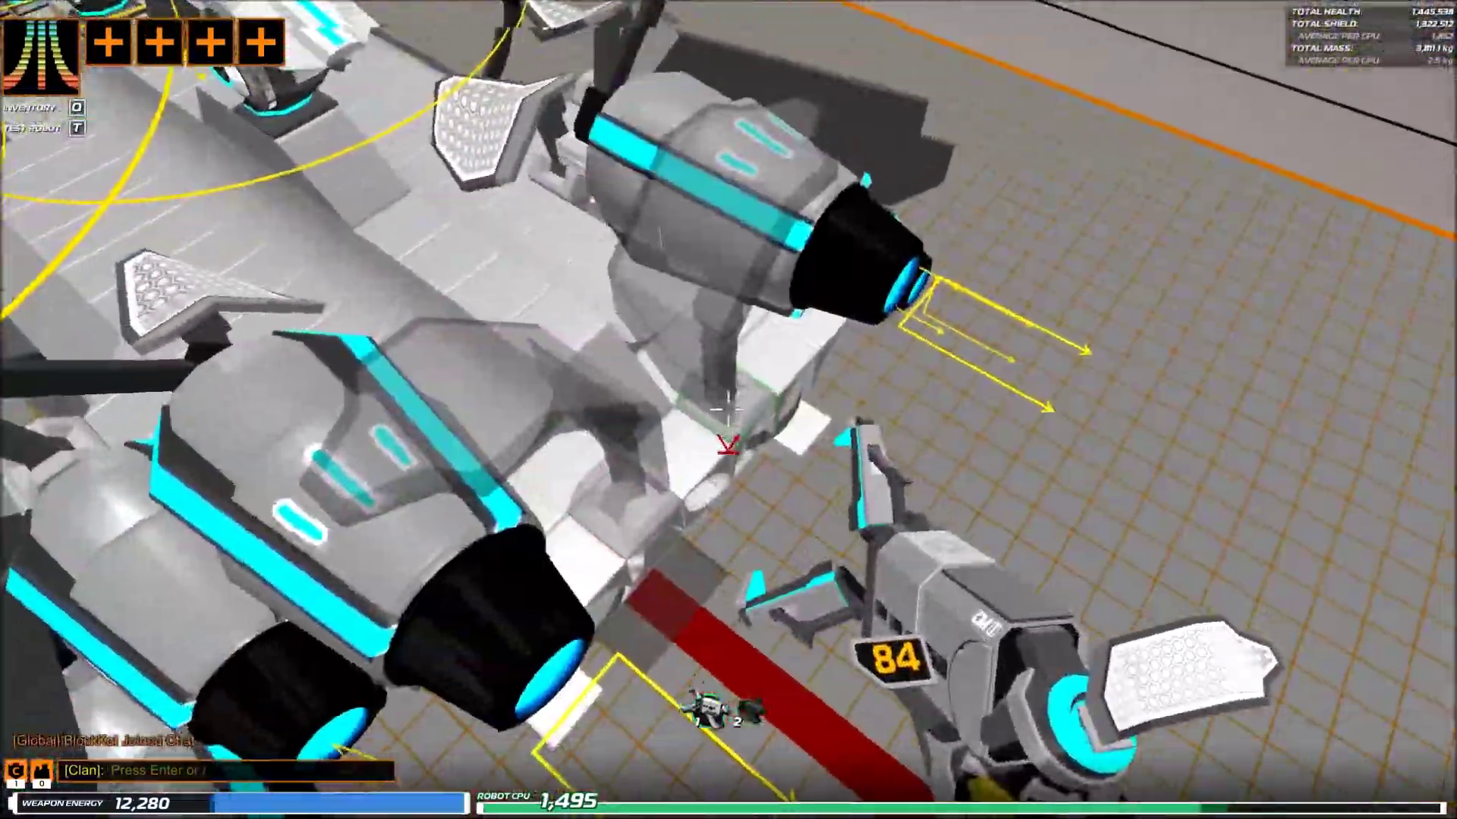
{"action": "key", "text": "s"}
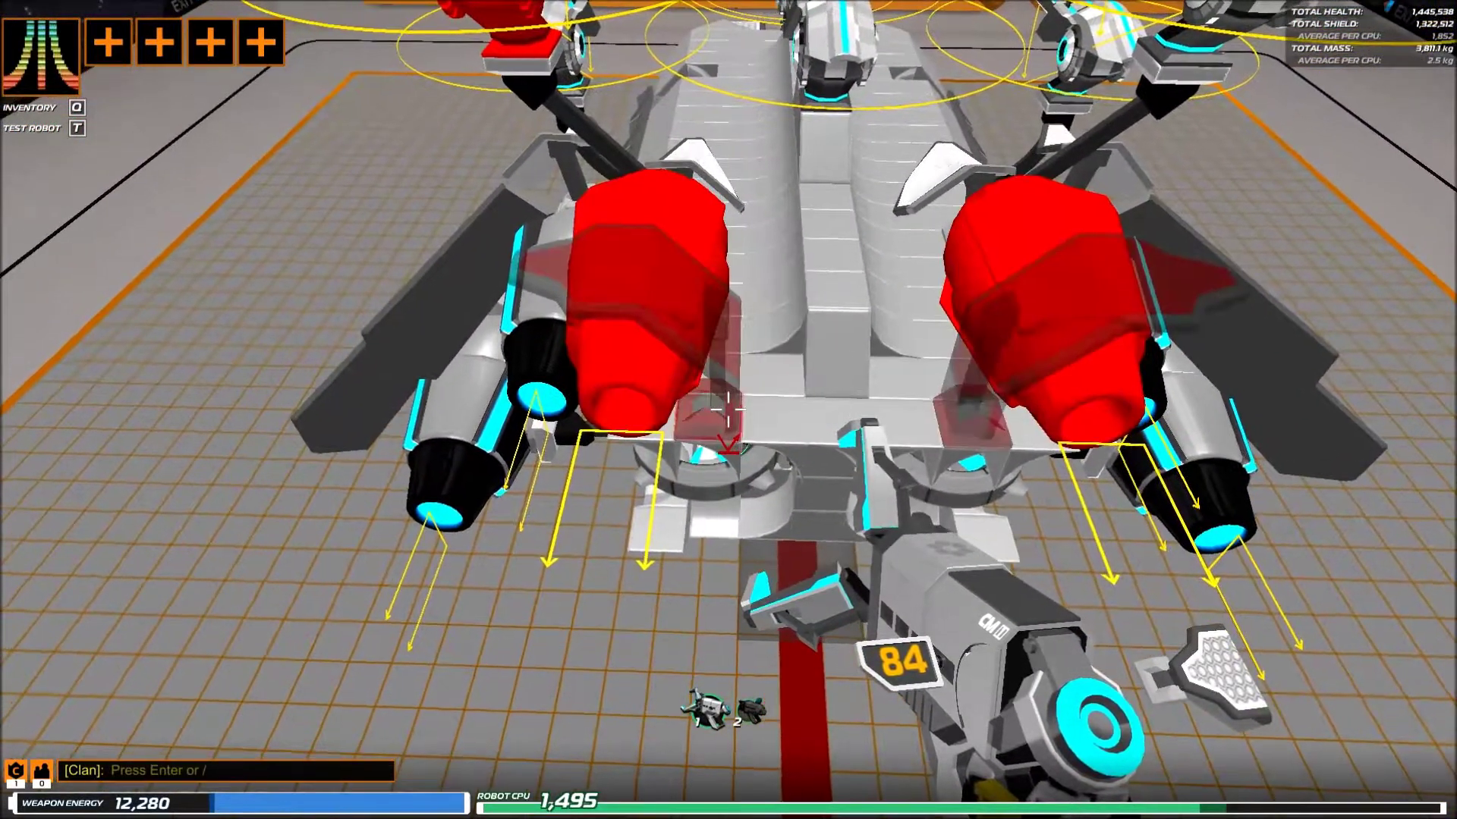
{"action": "left_click", "coordinate": [729, 411]}
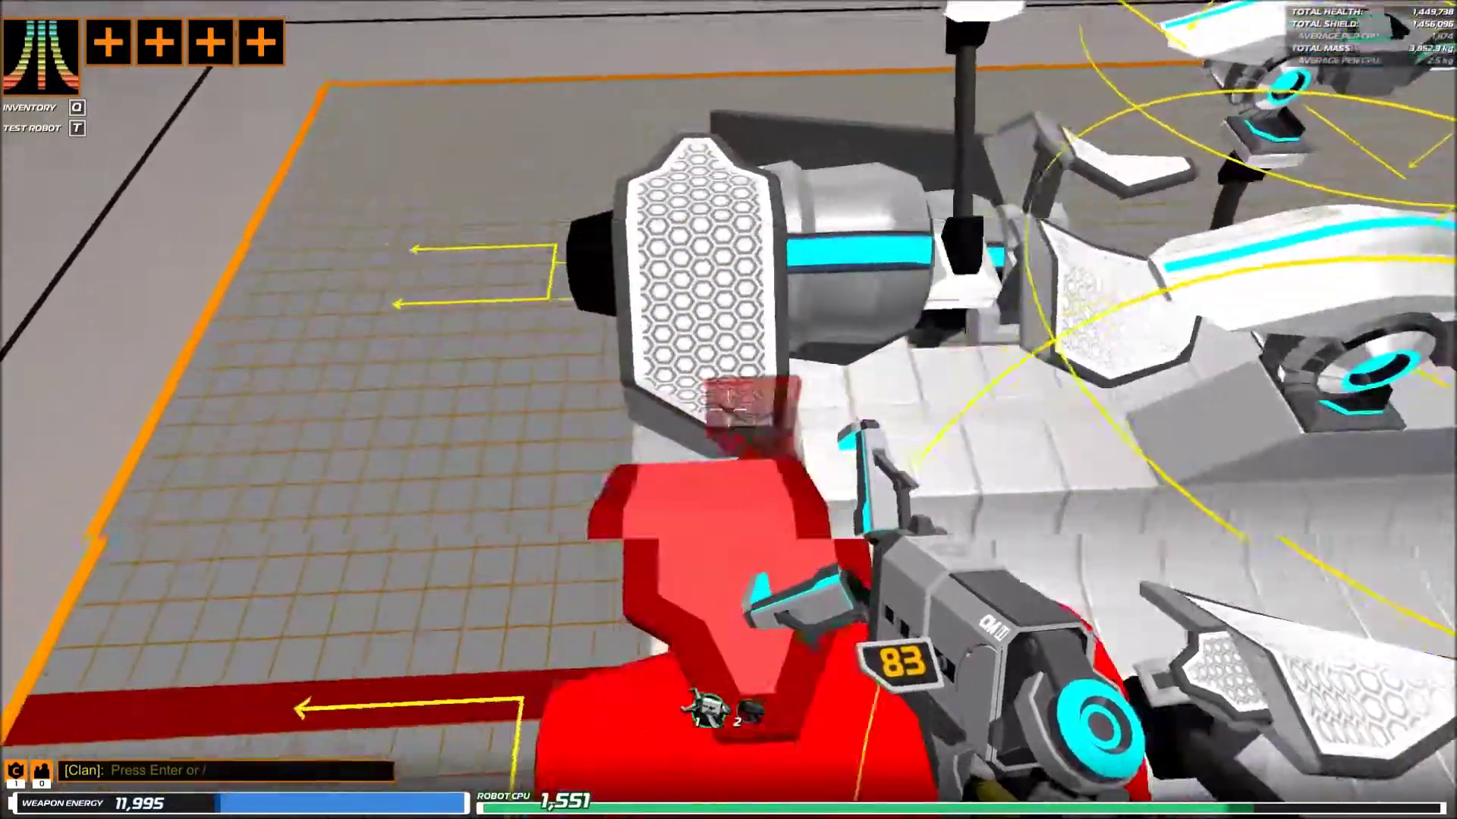
{"action": "right_click", "coordinate": [728, 410]}
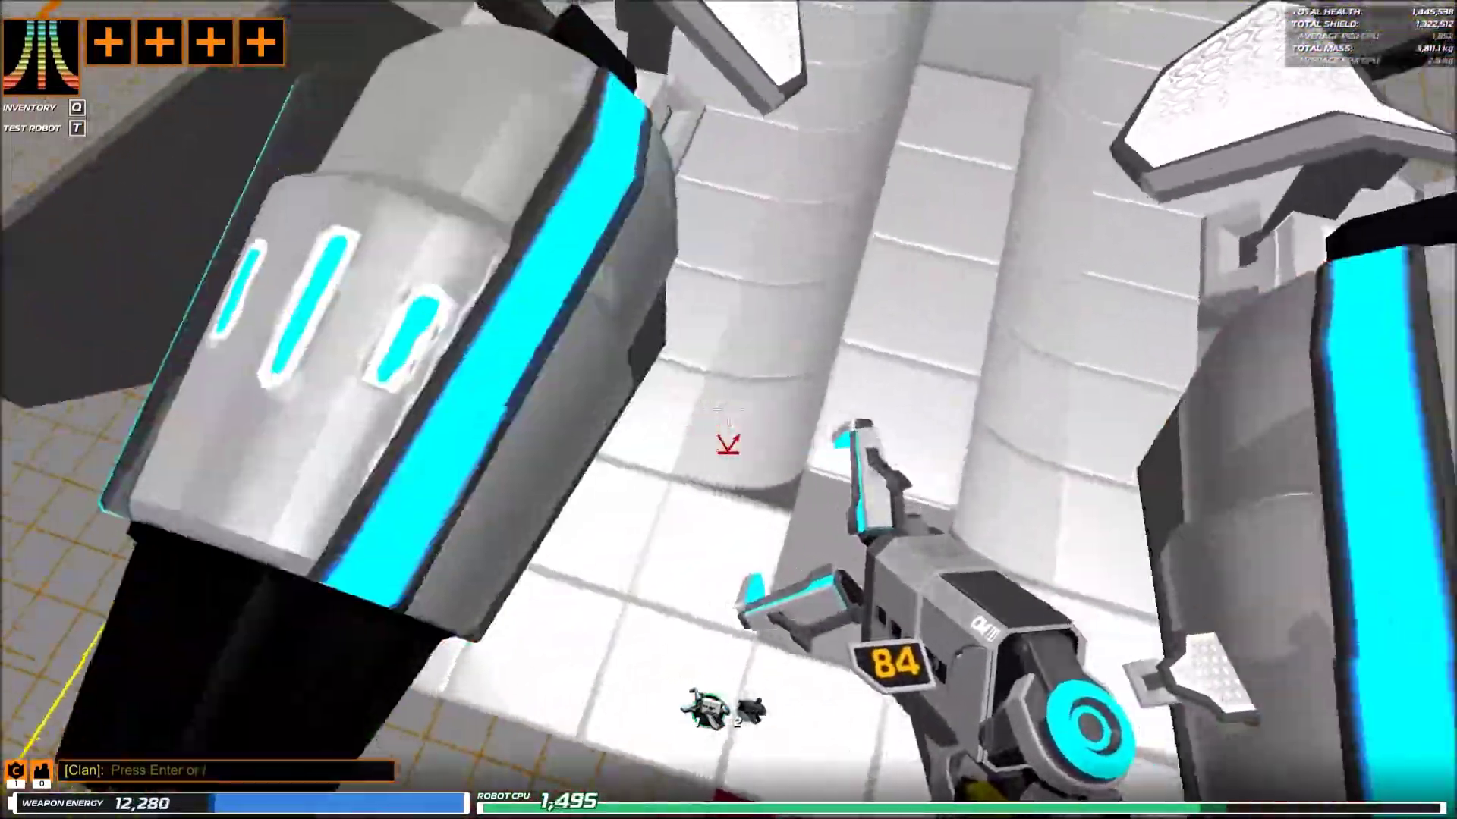
{"action": "right_click", "coordinate": [729, 410]}
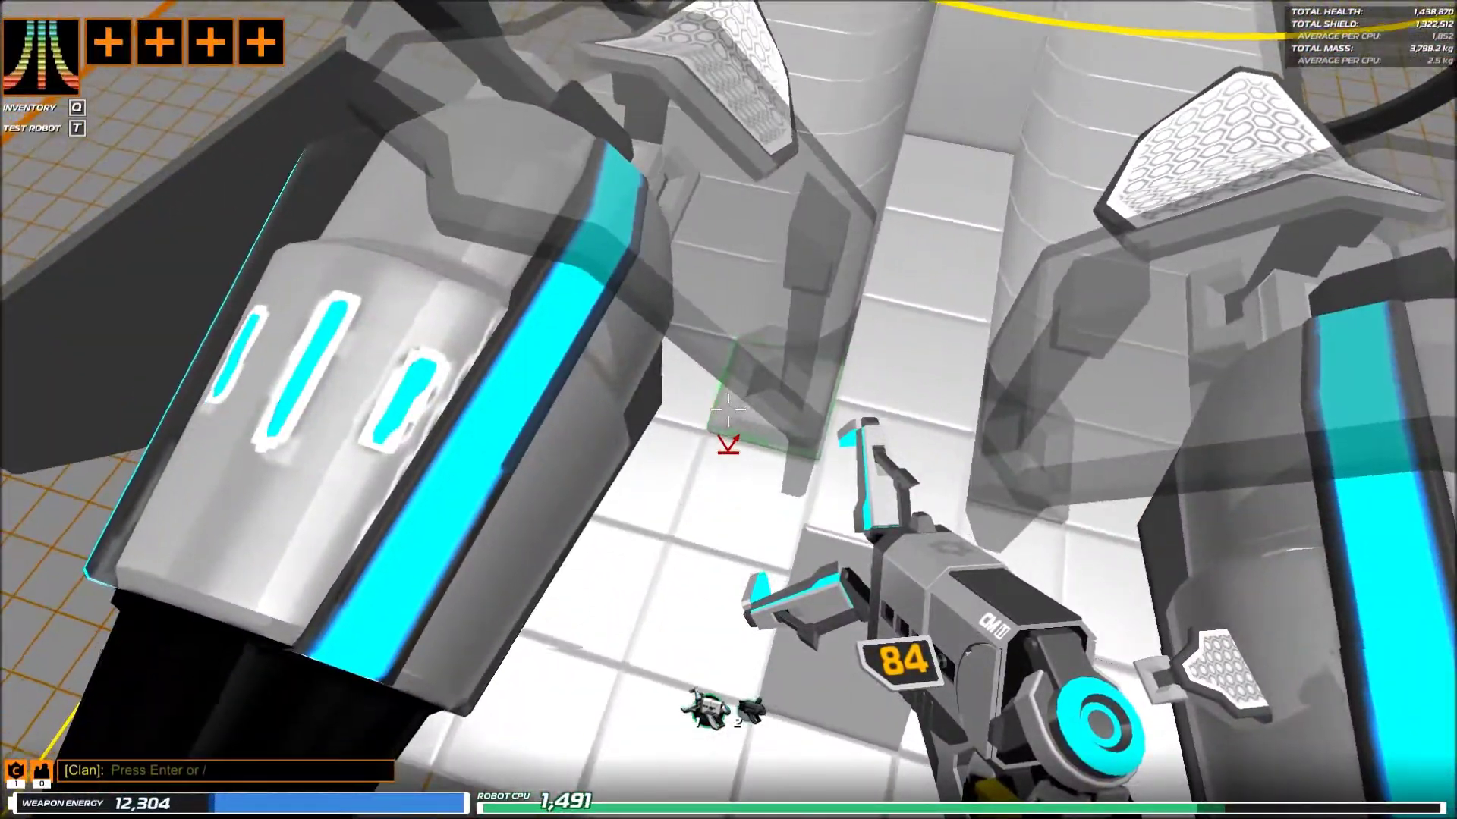
- Place blocks at the rear, under the frame's side, and under the hull
{"action": "left_click", "coordinate": [728, 409]}
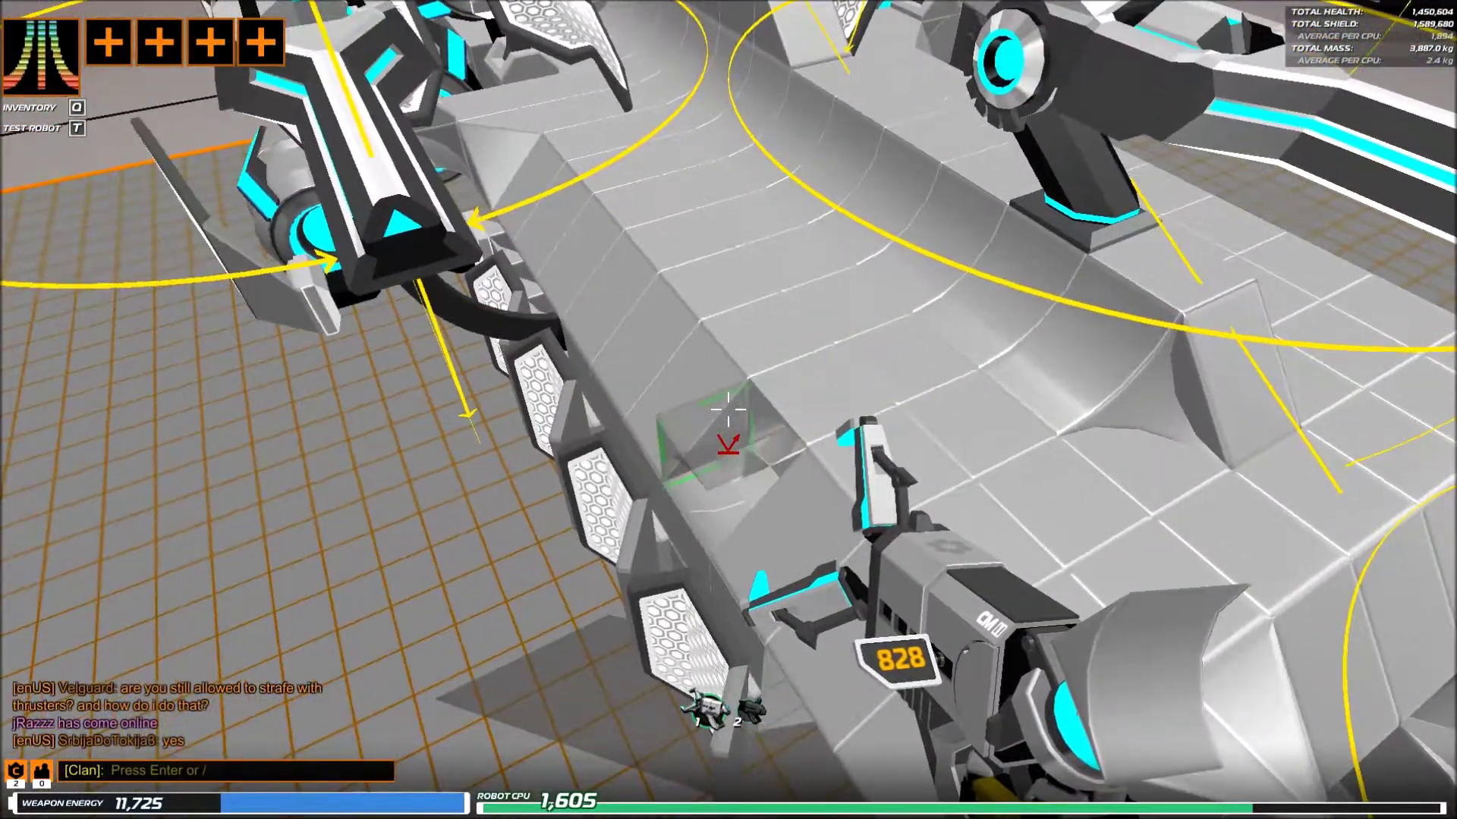
{"action": "key", "text": "2"}
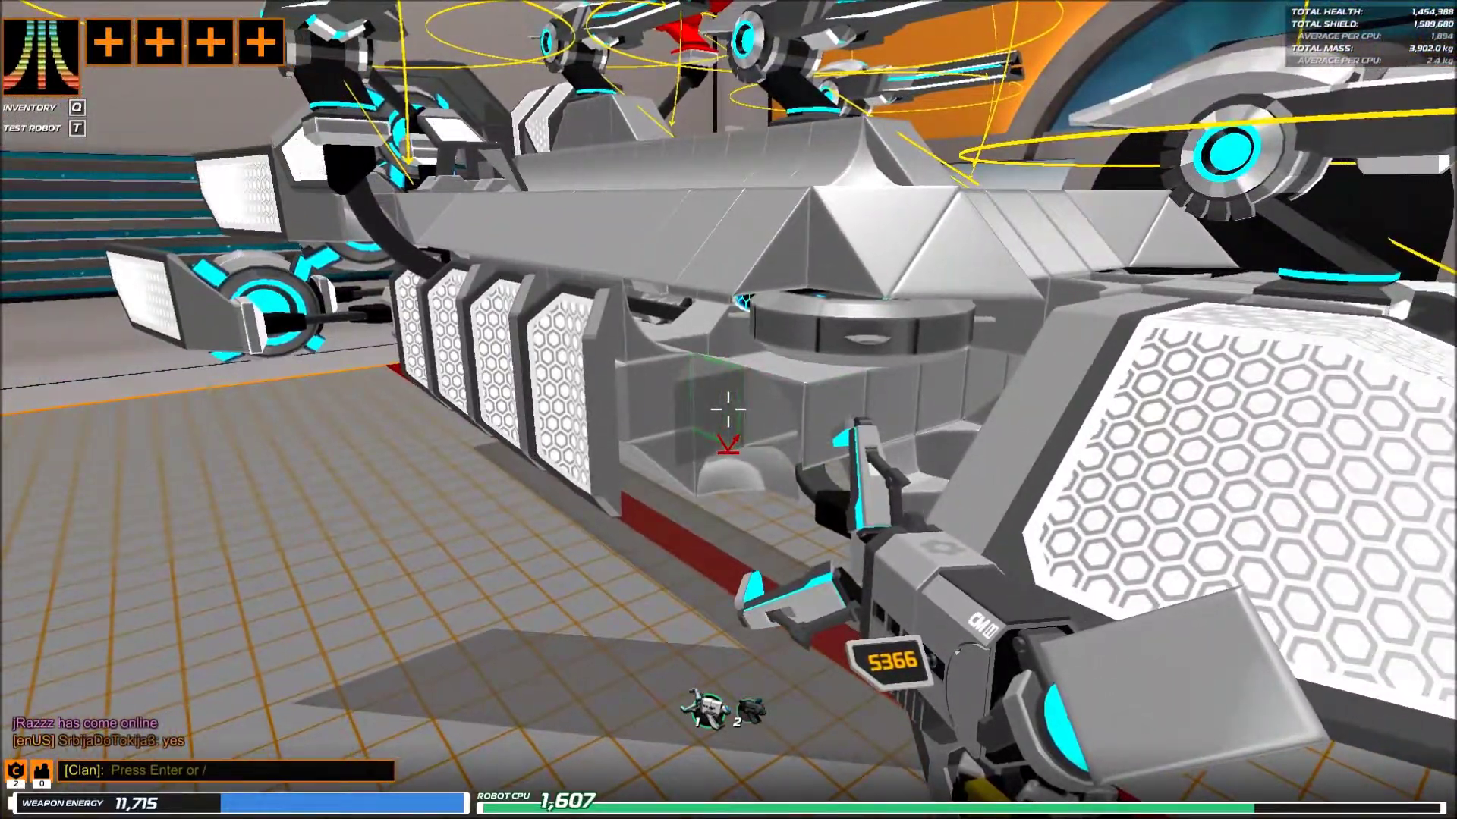
{"action": "left_click", "coordinate": [727, 407]}
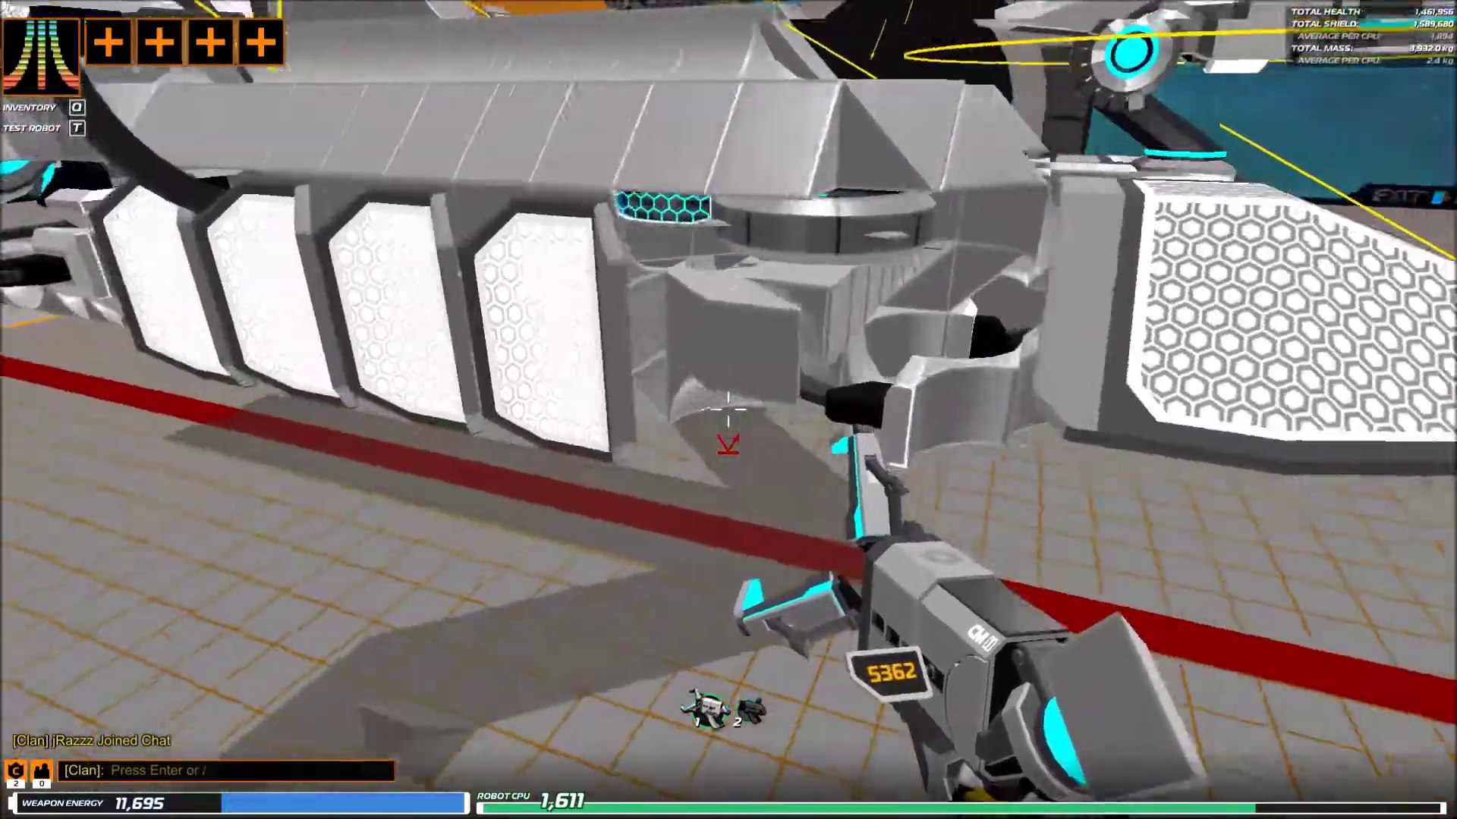
{"action": "key", "text": "2"}
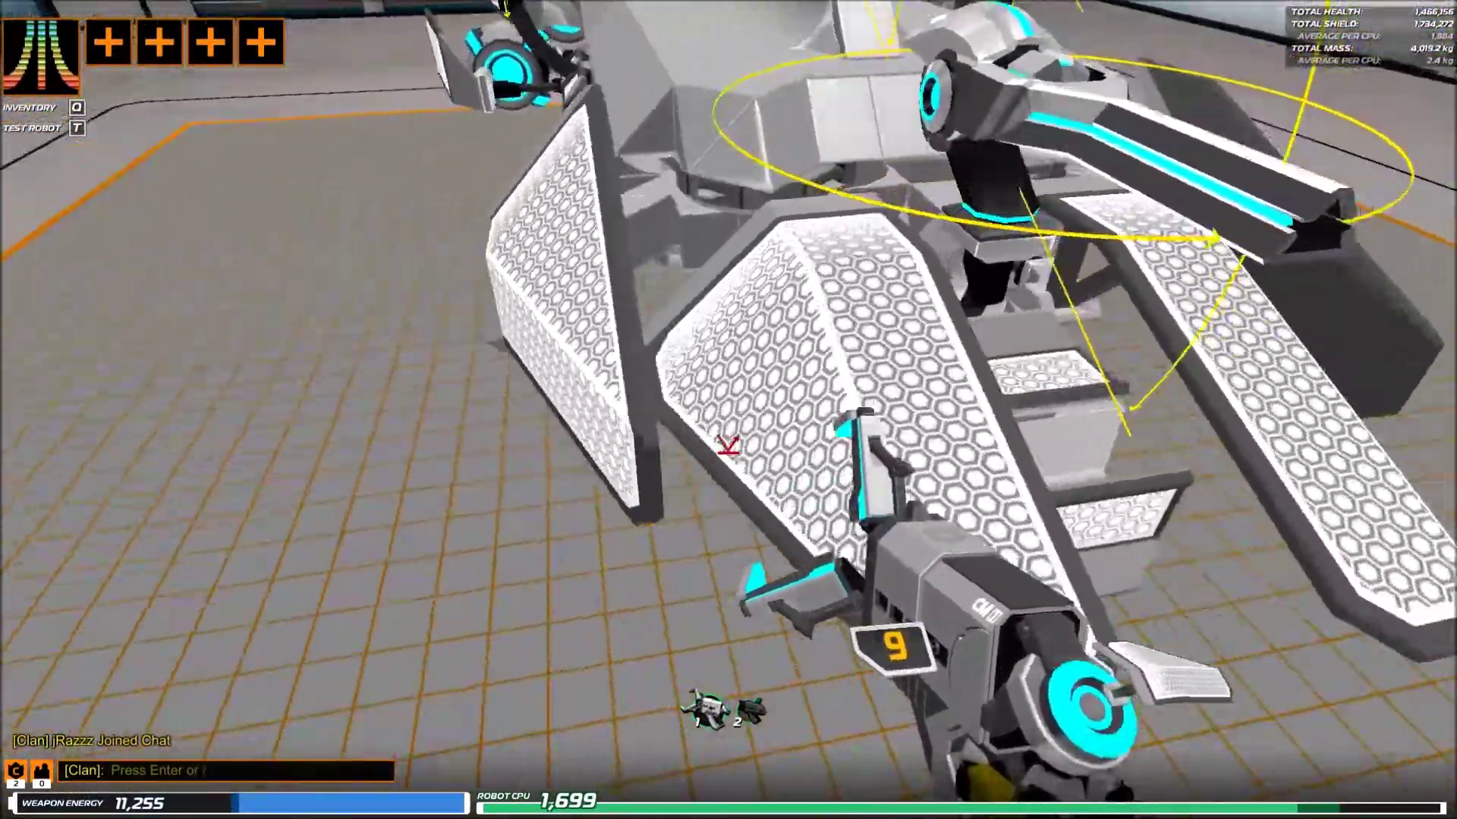
{"action": "key", "text": "1"}
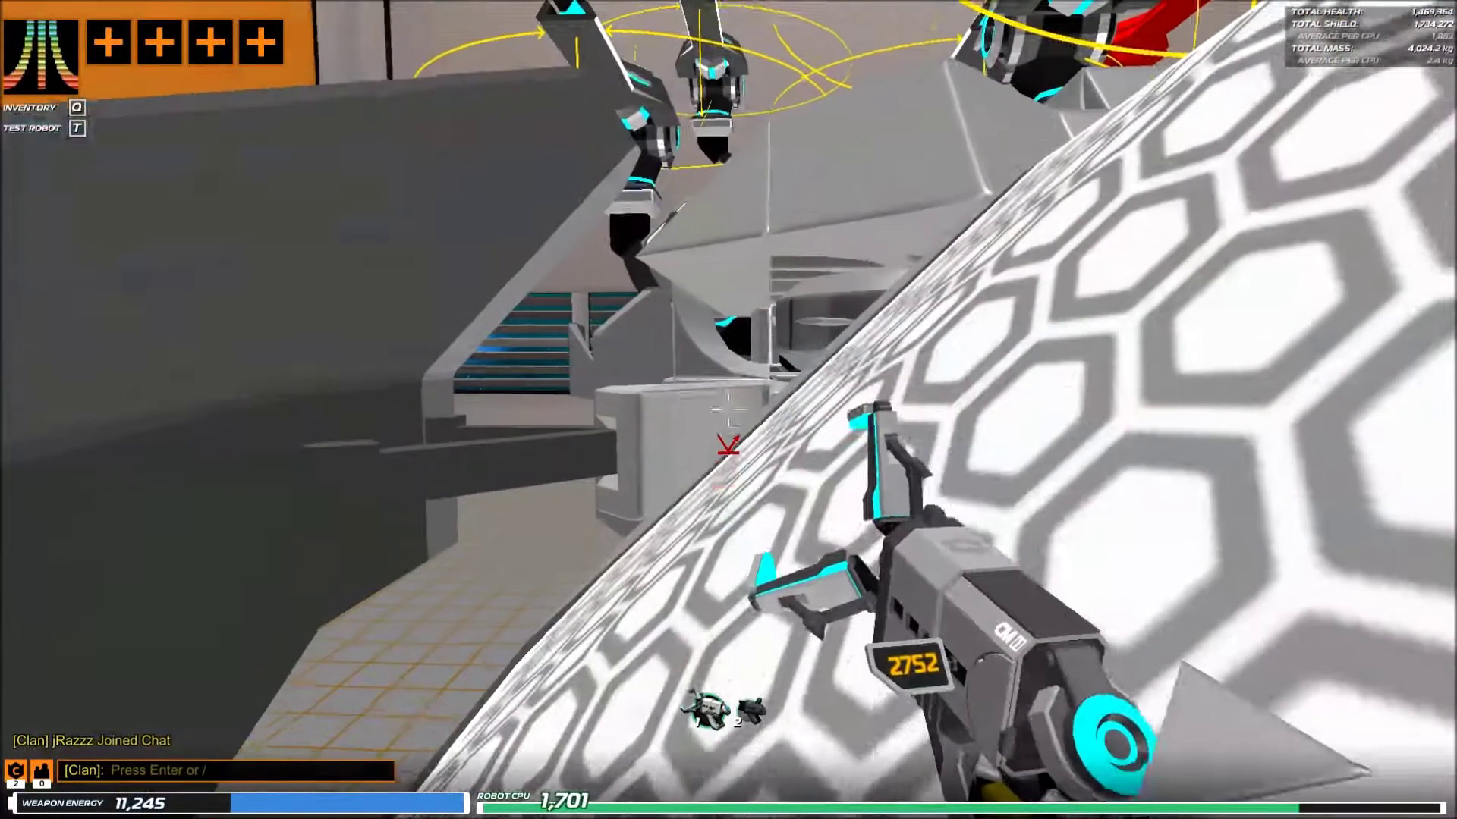
{"action": "scroll", "coordinate": [729, 407], "scroll_direction": "down", "scroll_amount": 1}
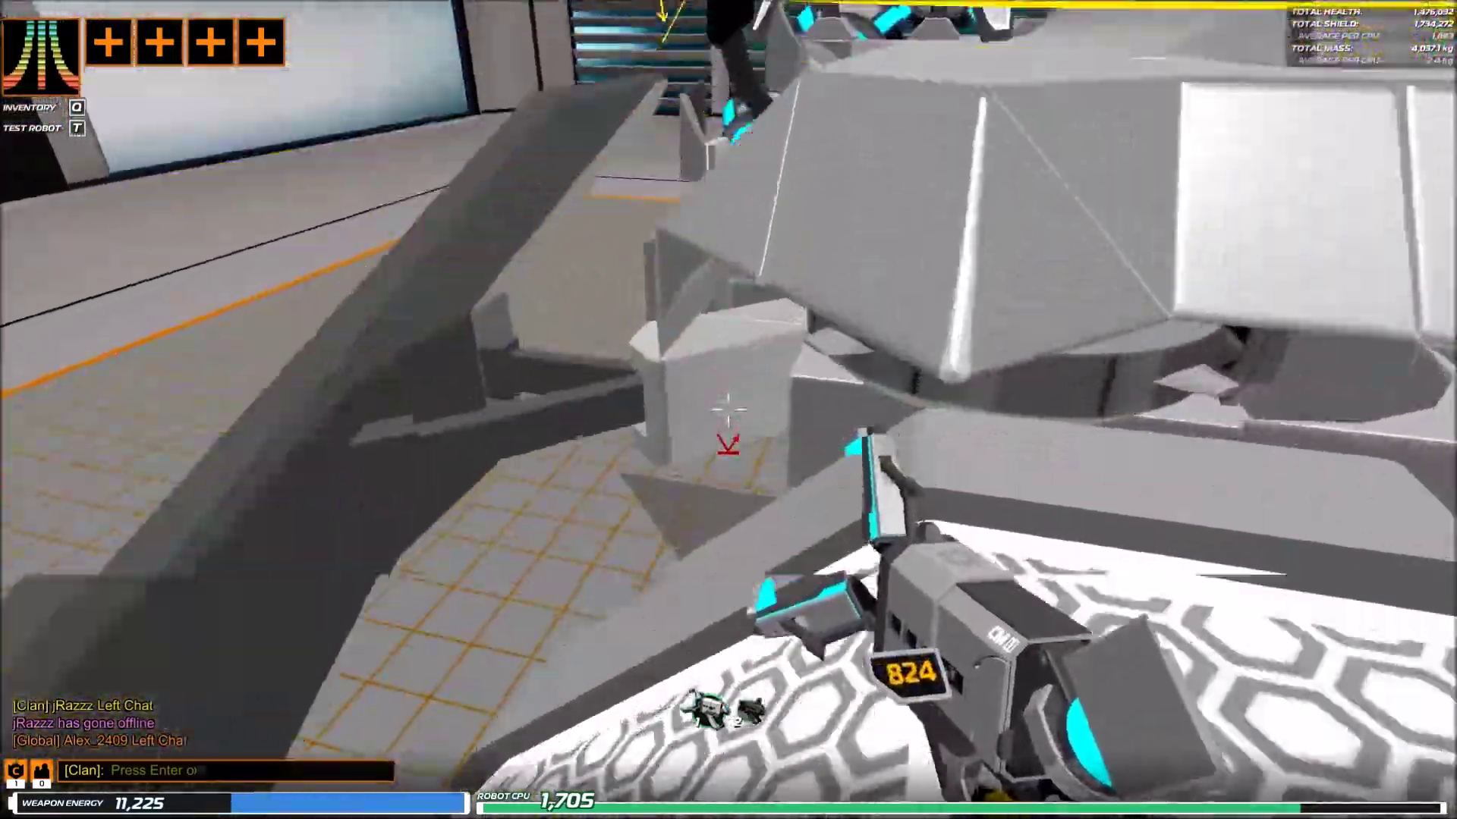
{"action": "key", "text": "1"}
{"action": "left_click", "coordinate": [728, 410]}
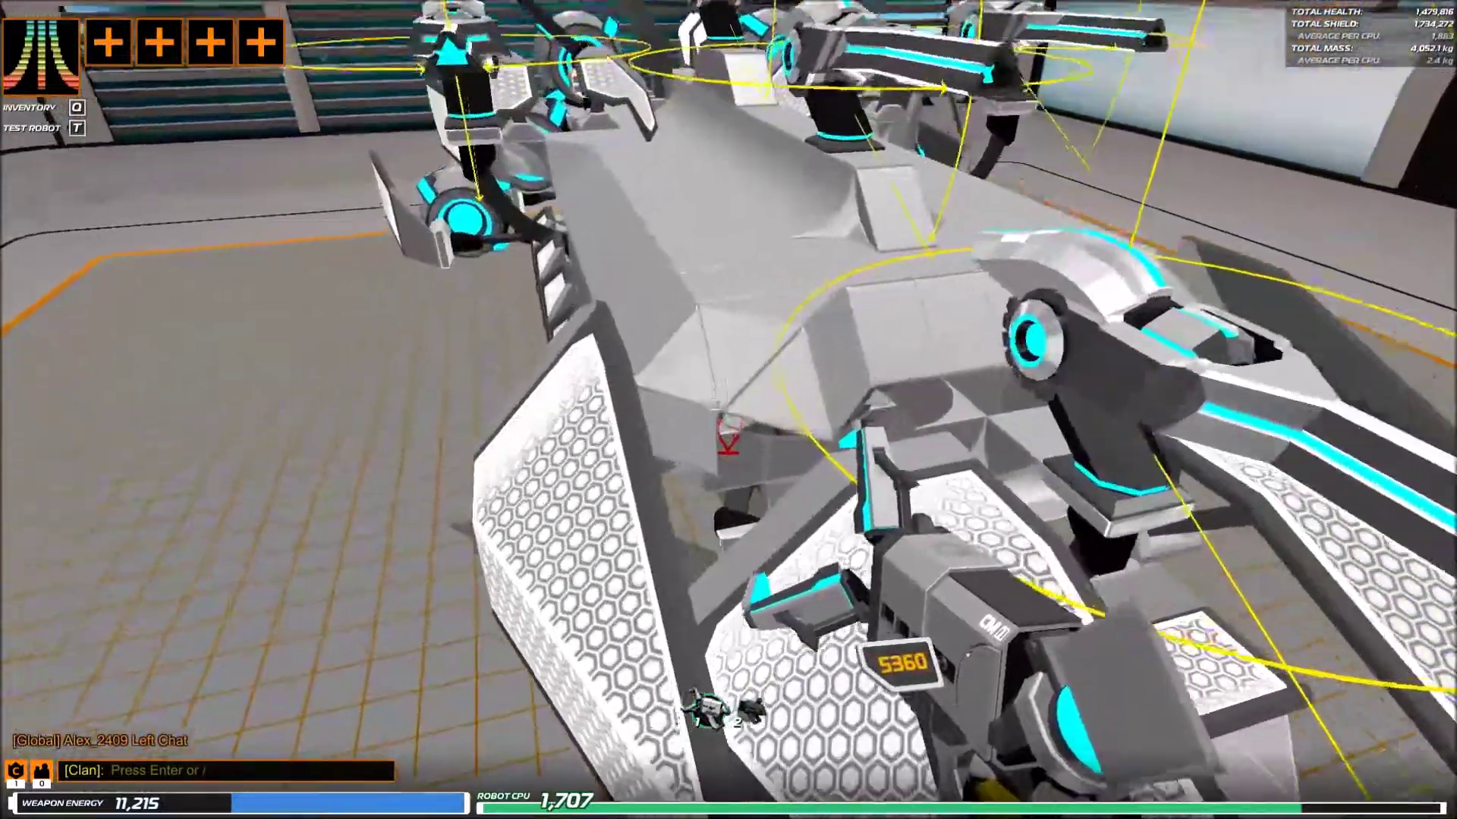
- Place four plain cubes into the gaps at the front of the hull
{"action": "key", "text": "2"}
{"action": "left_click", "coordinate": [729, 410]}
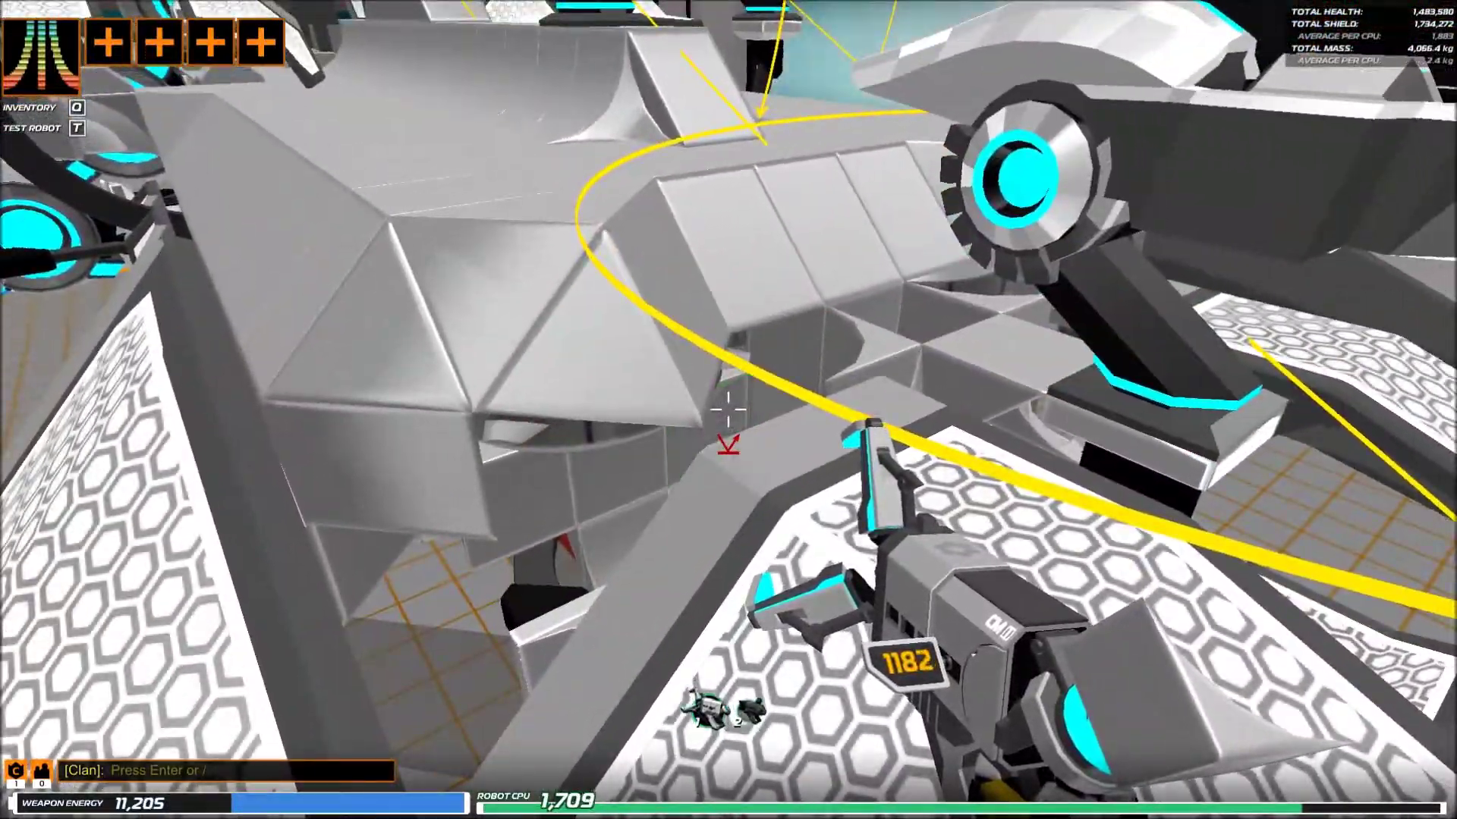
{"action": "left_click", "coordinate": [728, 410]}
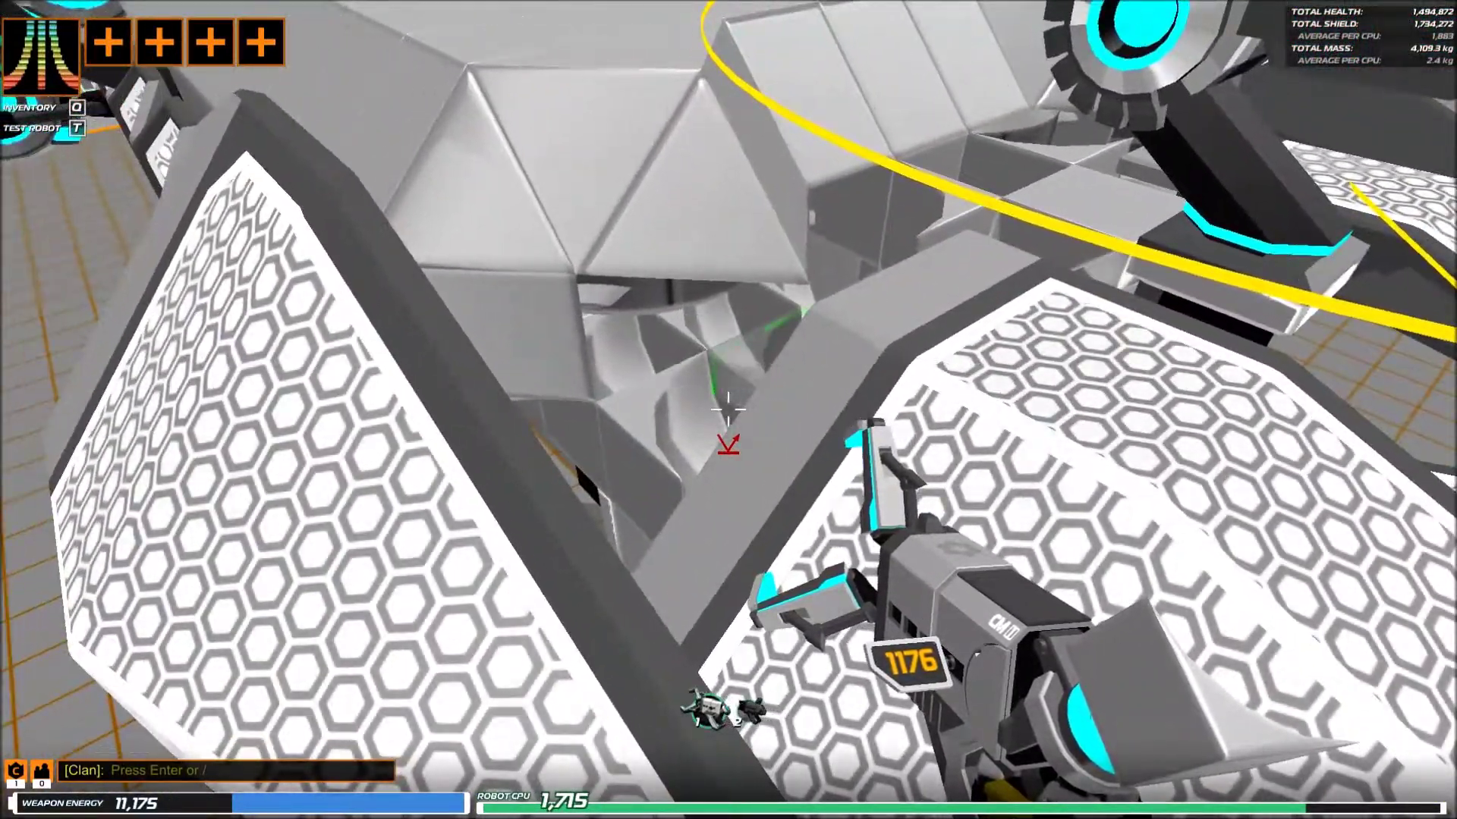
{"action": "left_click", "coordinate": [729, 406]}
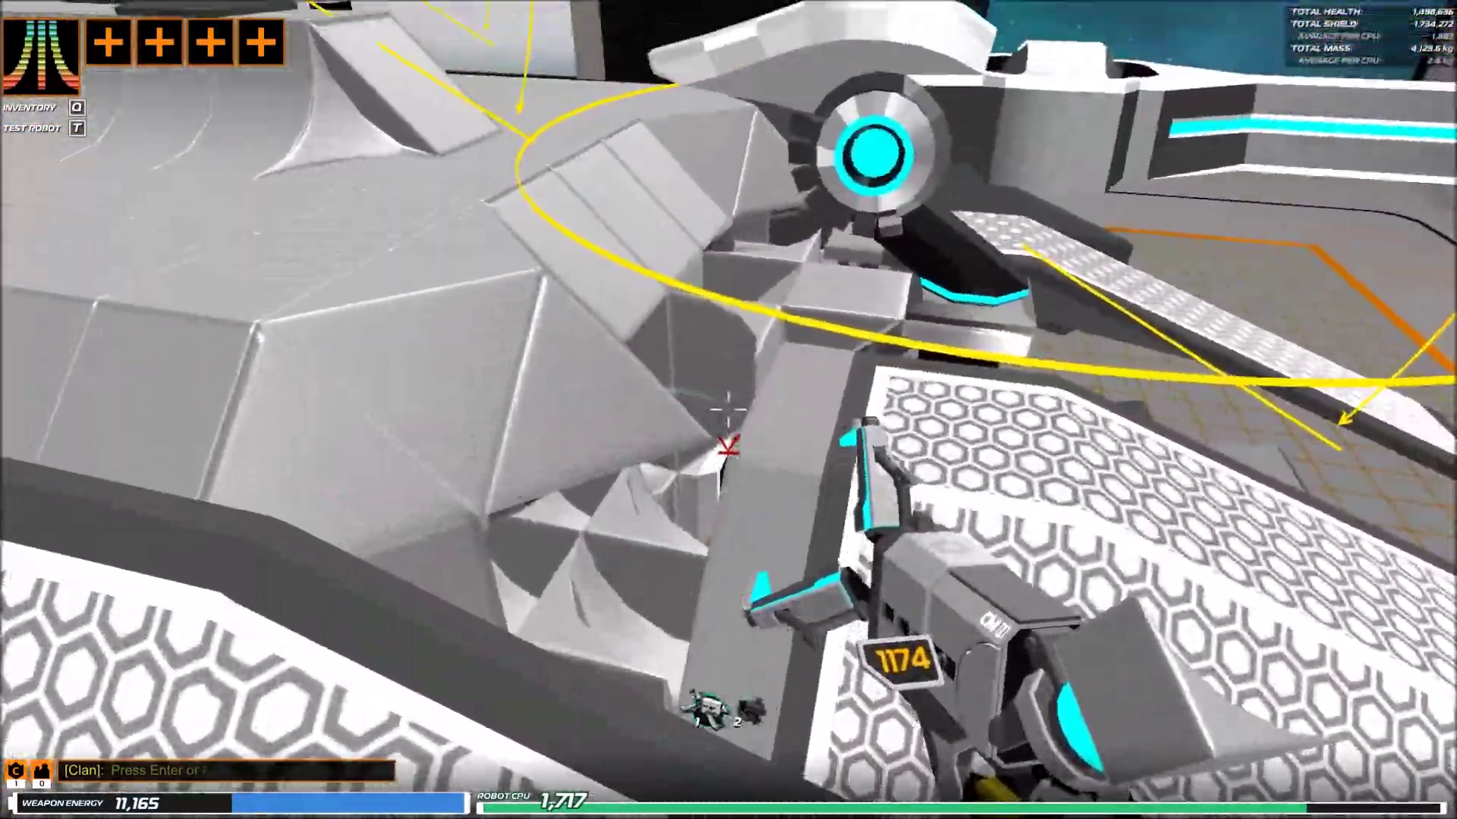
{"action": "left_click", "coordinate": [729, 407]}
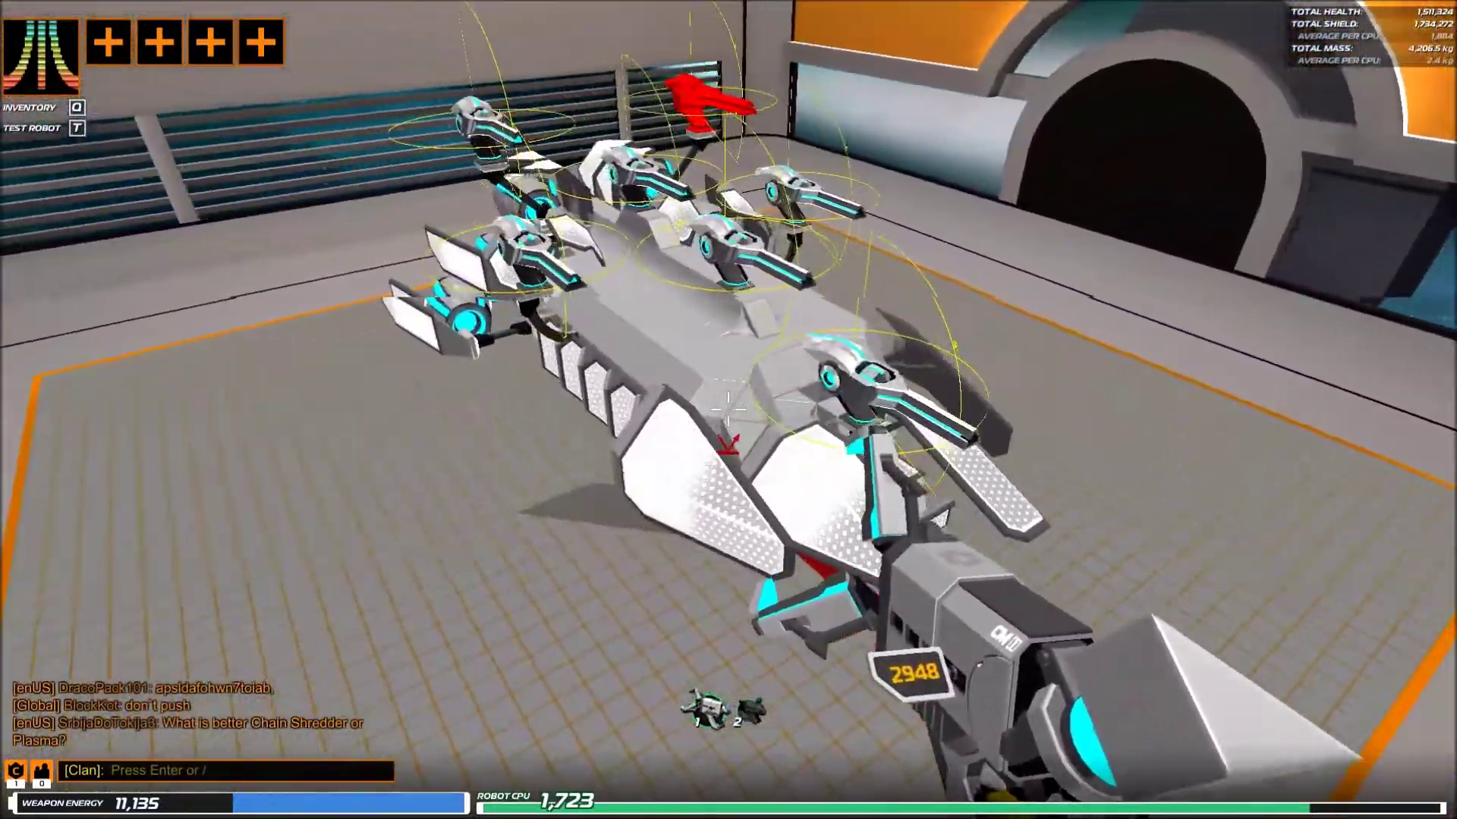
{"action": "key", "text": "2"}
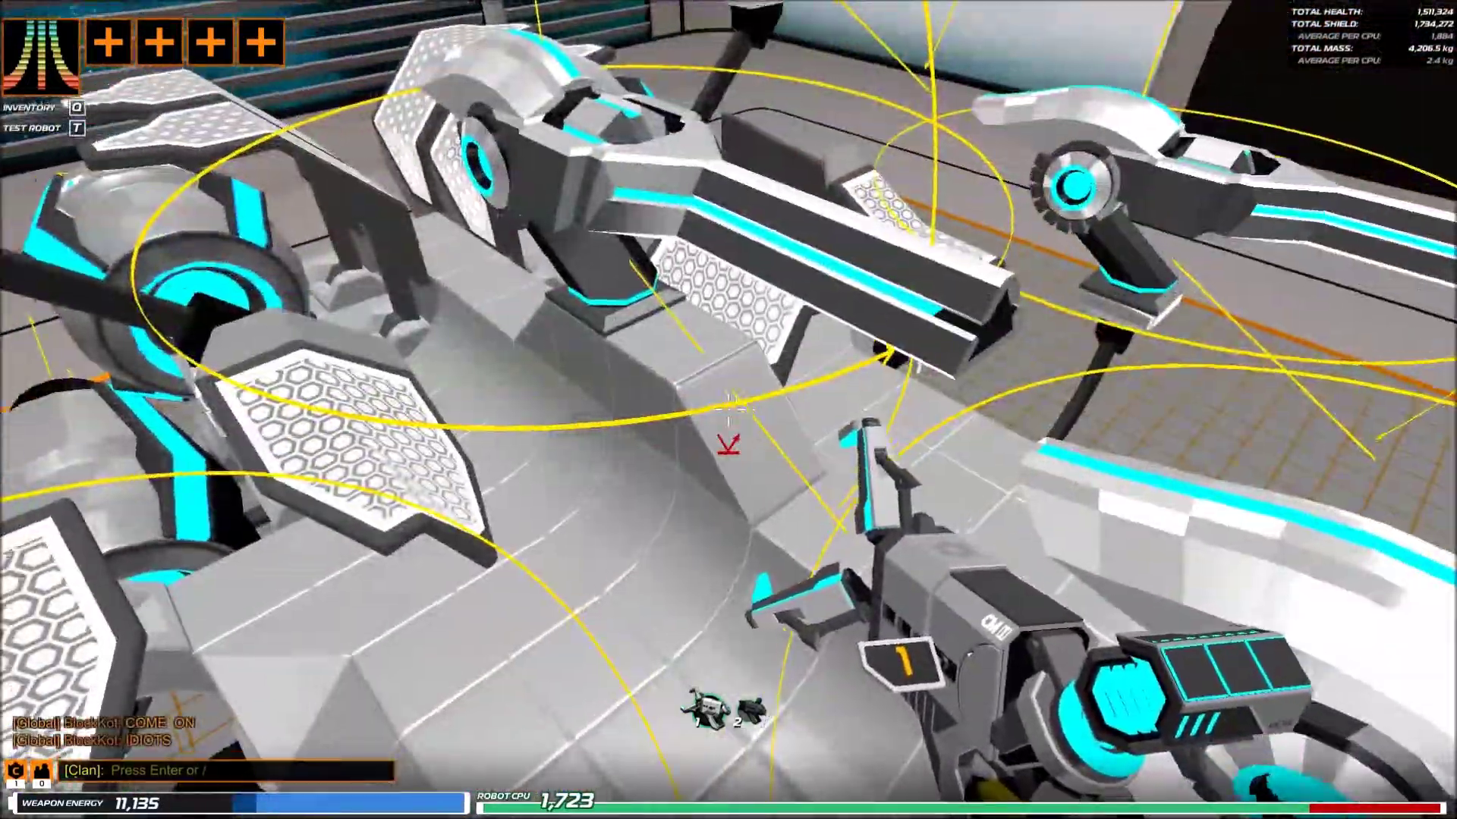
- Clear the interior hull blocks, mount the Blink Module there, and accept the Disintegrator-plus-Blink loadout
{"action": "right_click", "coordinate": [732, 406]}
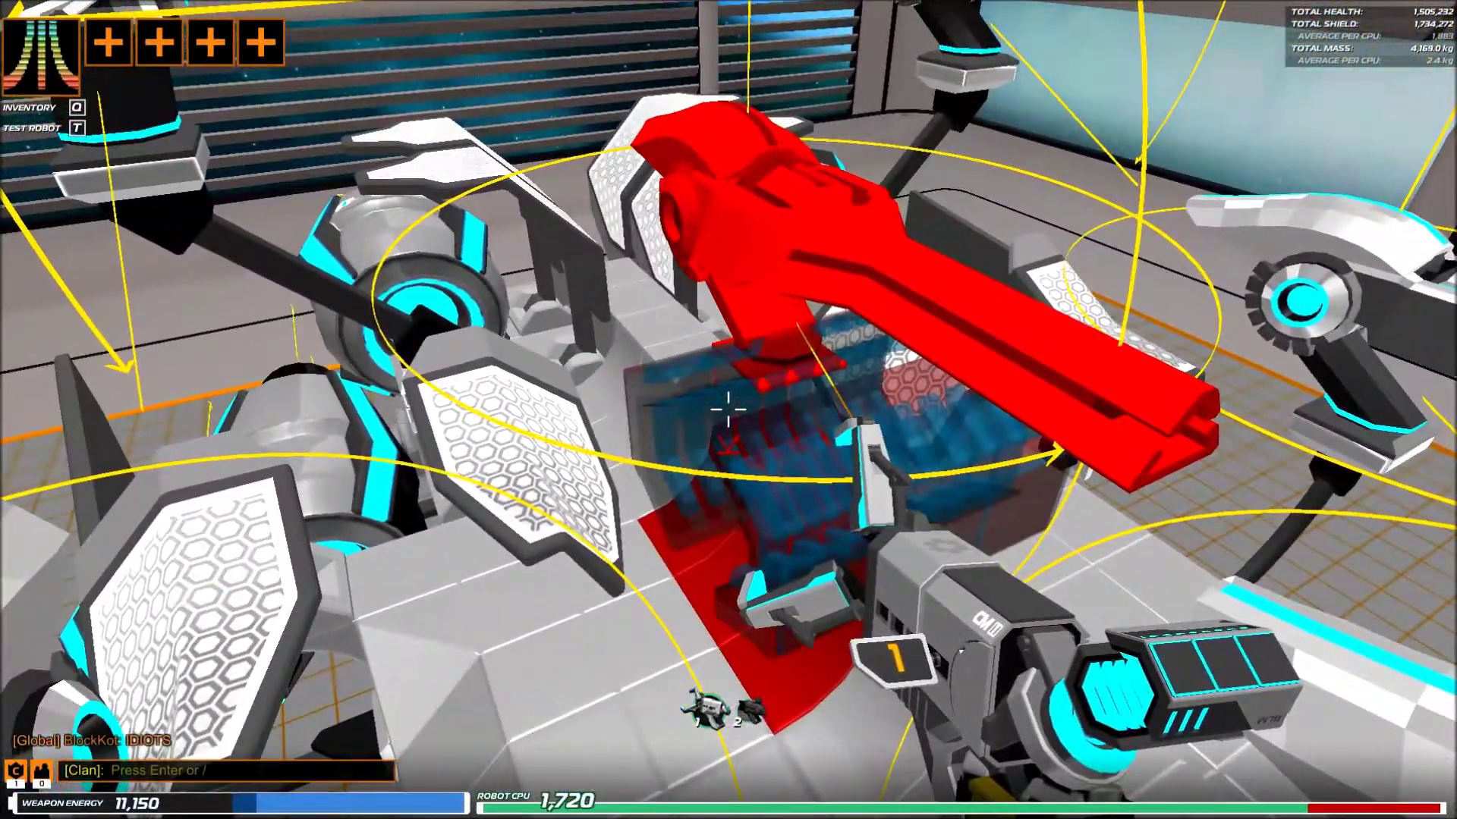
{"action": "right_click", "coordinate": [728, 408]}
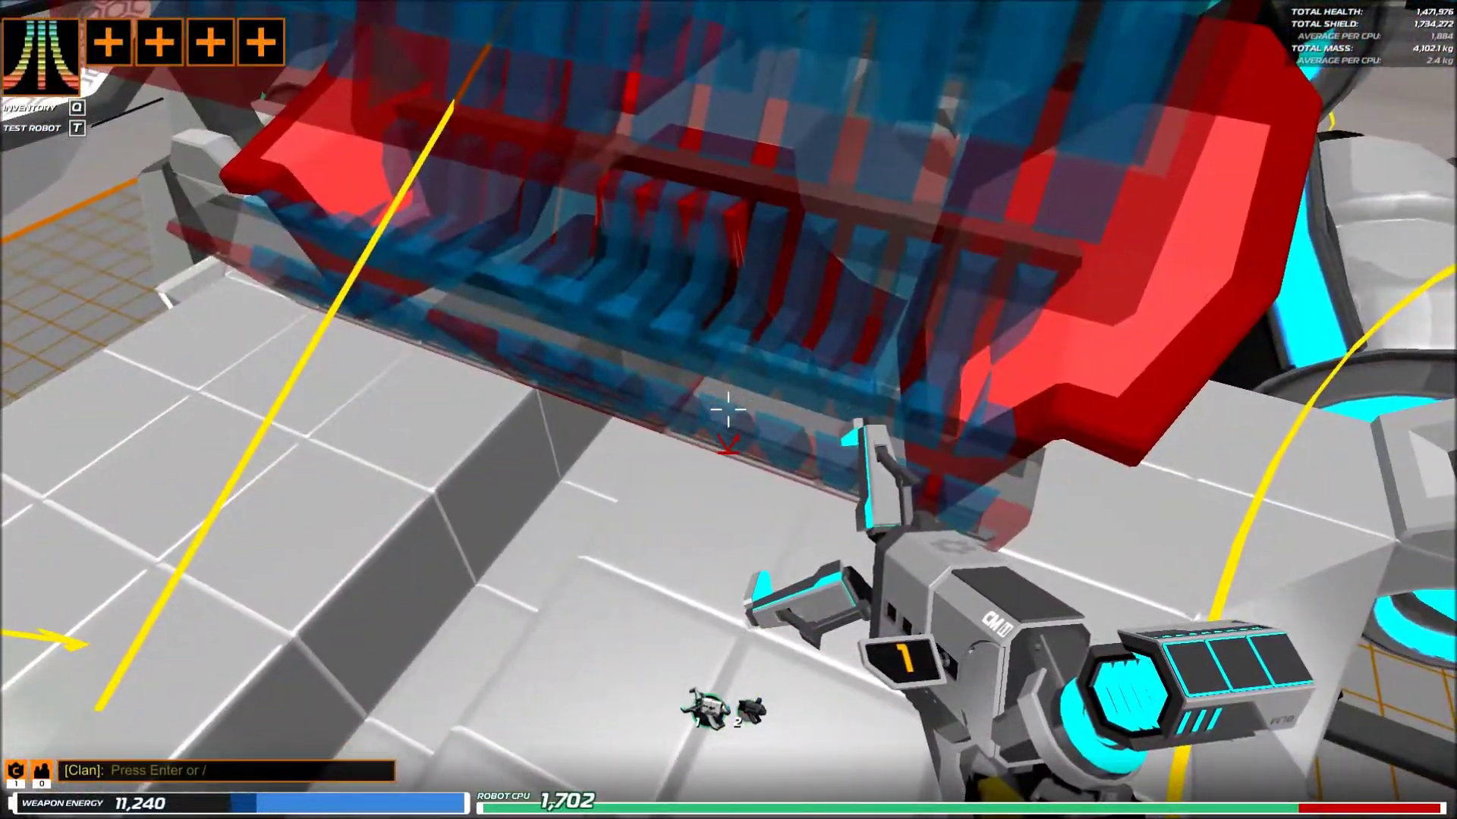
{"action": "right_click", "coordinate": [729, 410]}
{"action": "right_click", "coordinate": [728, 410]}
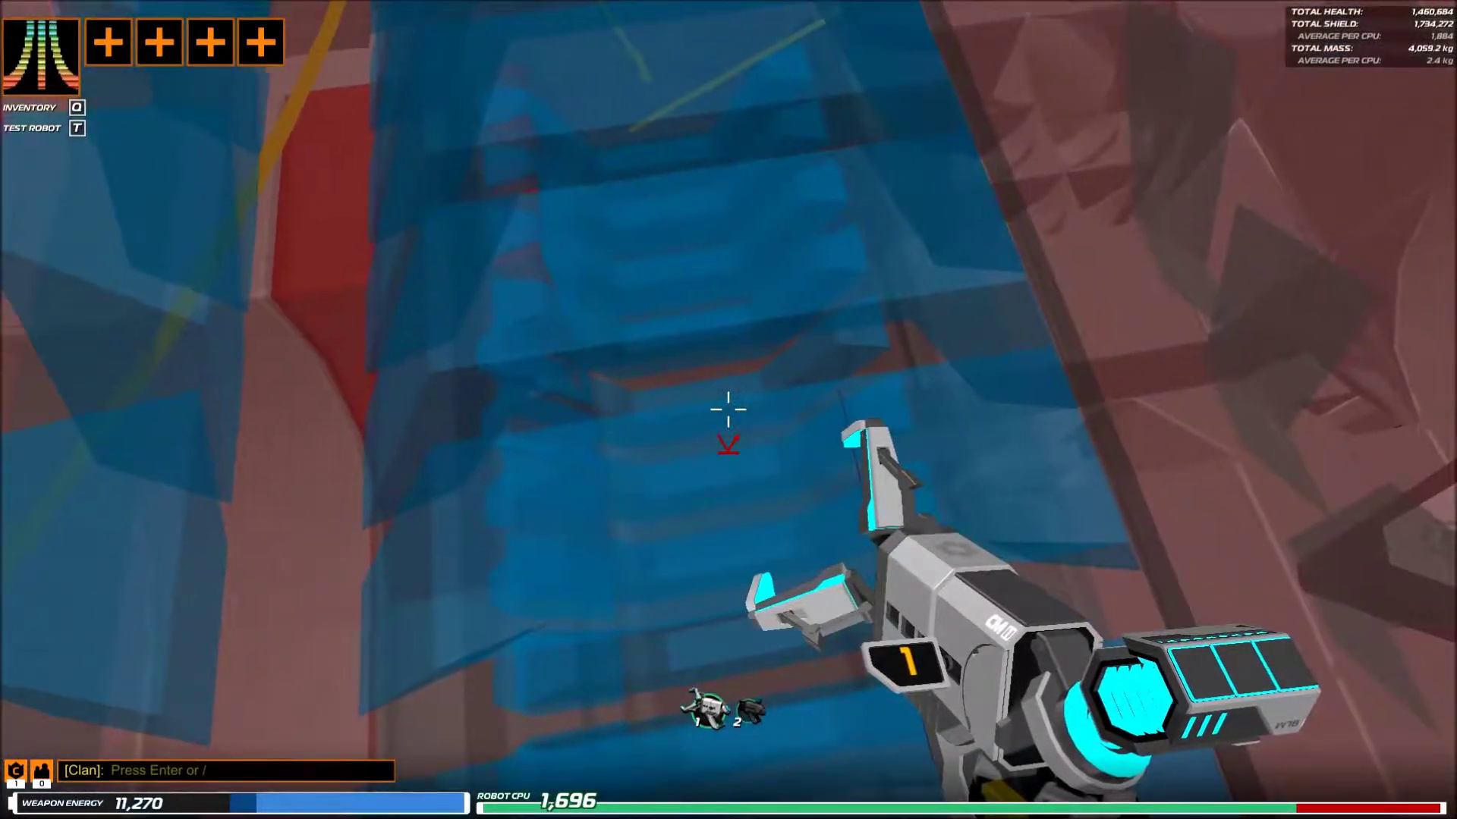
{"action": "right_click", "coordinate": [729, 409]}
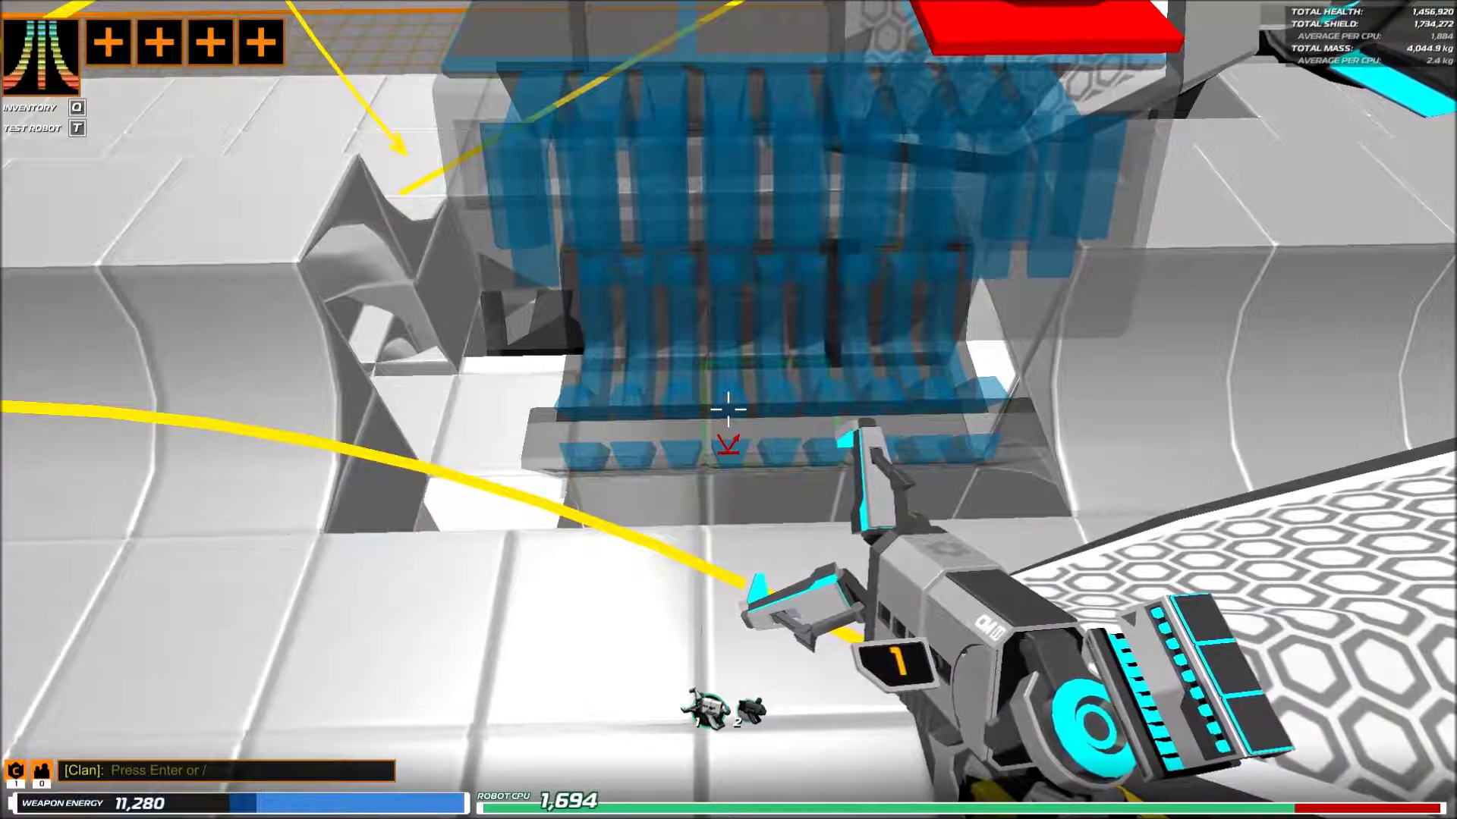
{"action": "left_click", "coordinate": [728, 406]}
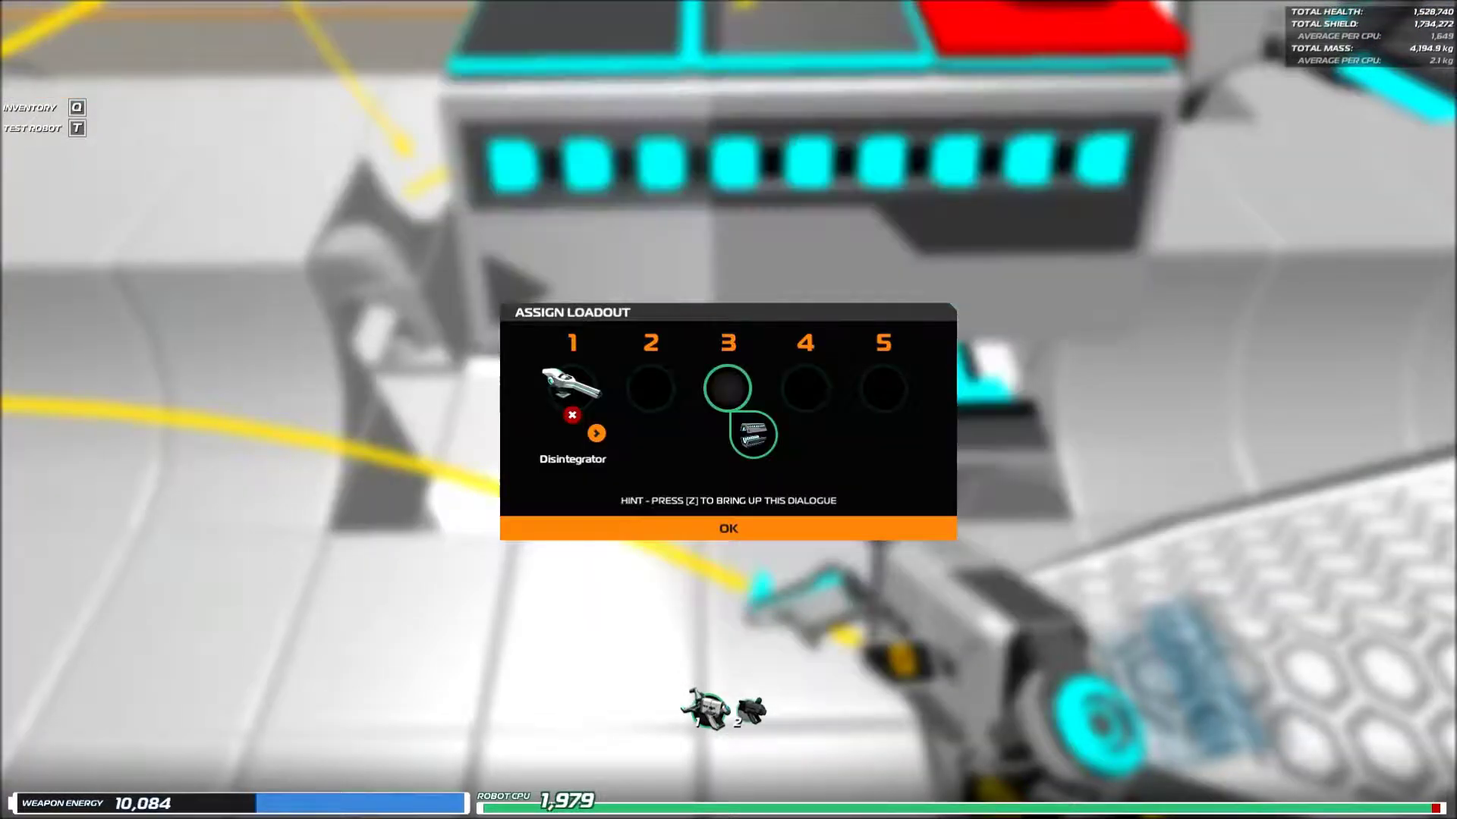
{"action": "left_click", "coordinate": [745, 534]}
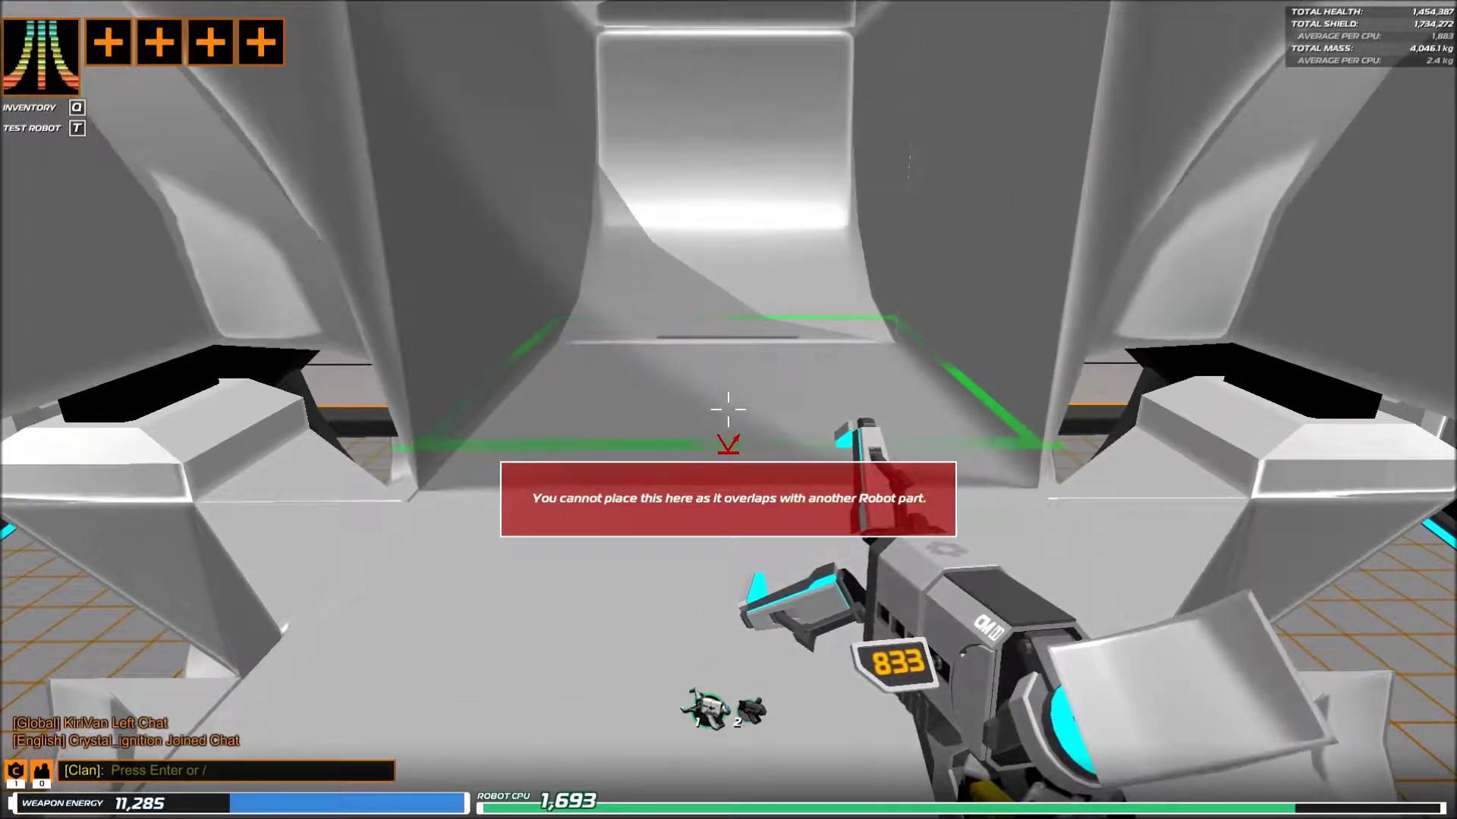
- Place a small block in the hull's interior frame, bringing CPU to 1,695
{"action": "left_click", "coordinate": [728, 407]}
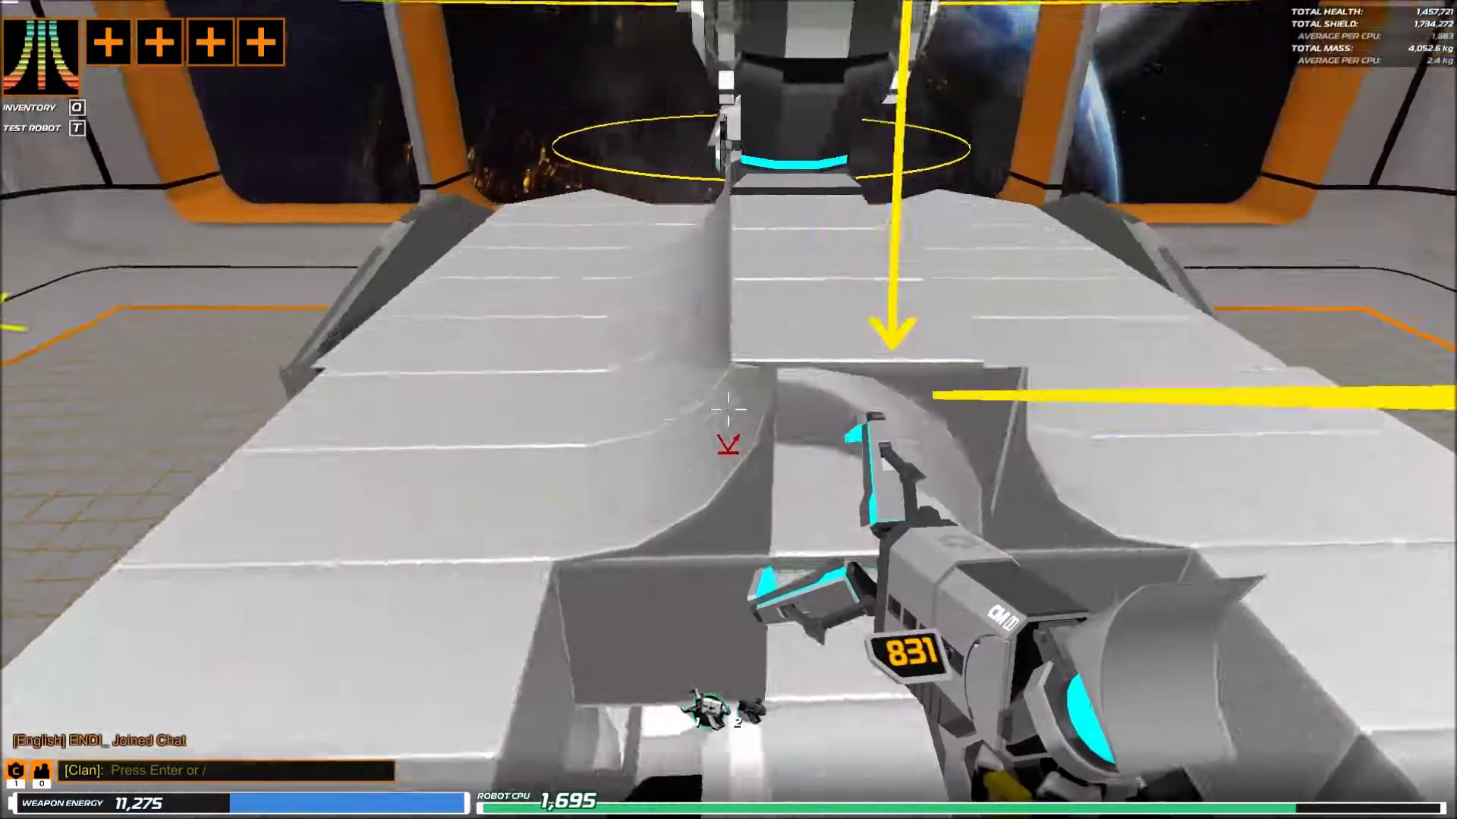
- Remount the Blink Module in the hull, accept the loadout, and clear parts around it
{"action": "key", "text": "2"}
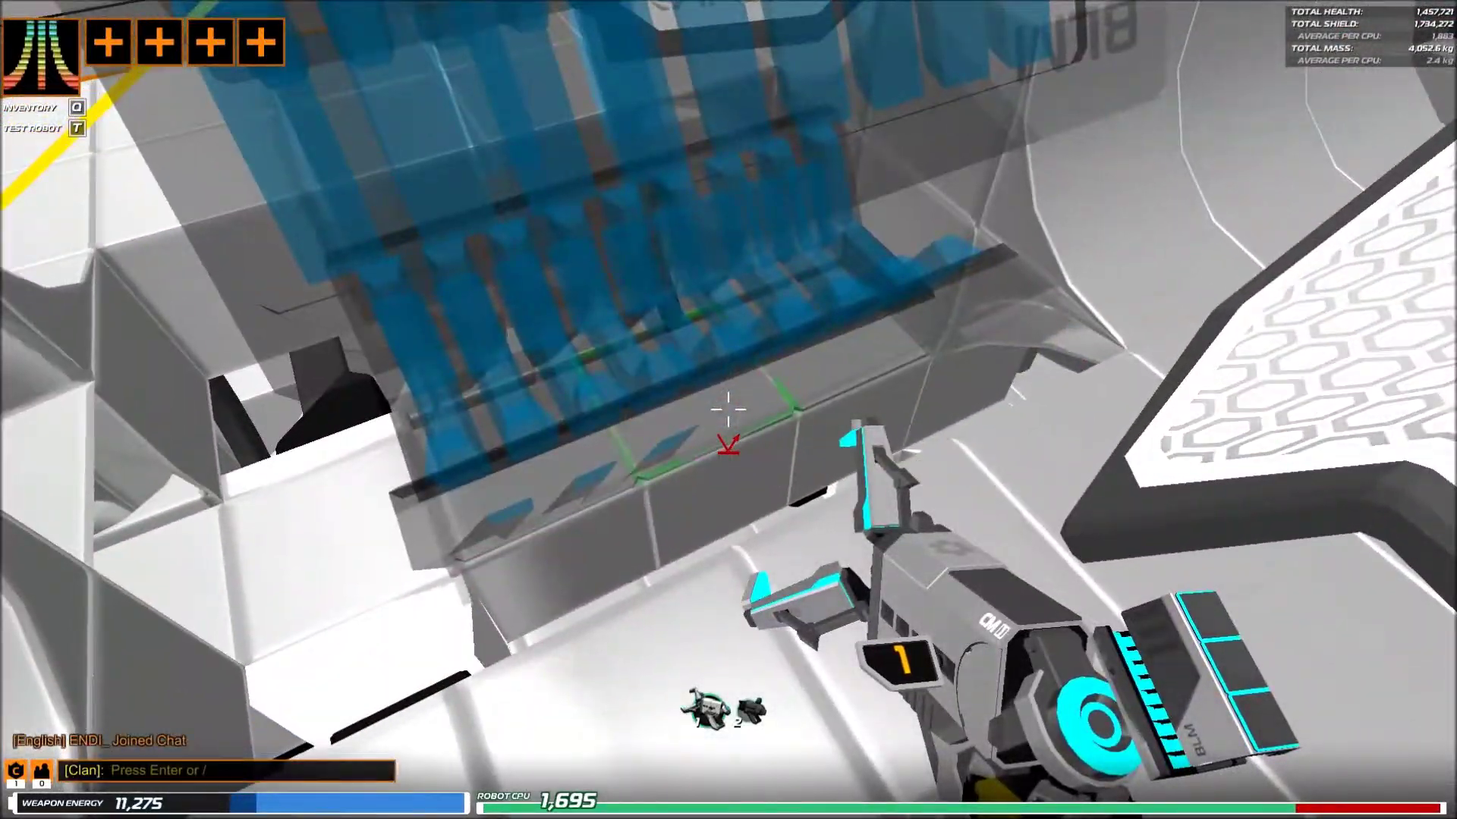
{"action": "left_click", "coordinate": [728, 410]}
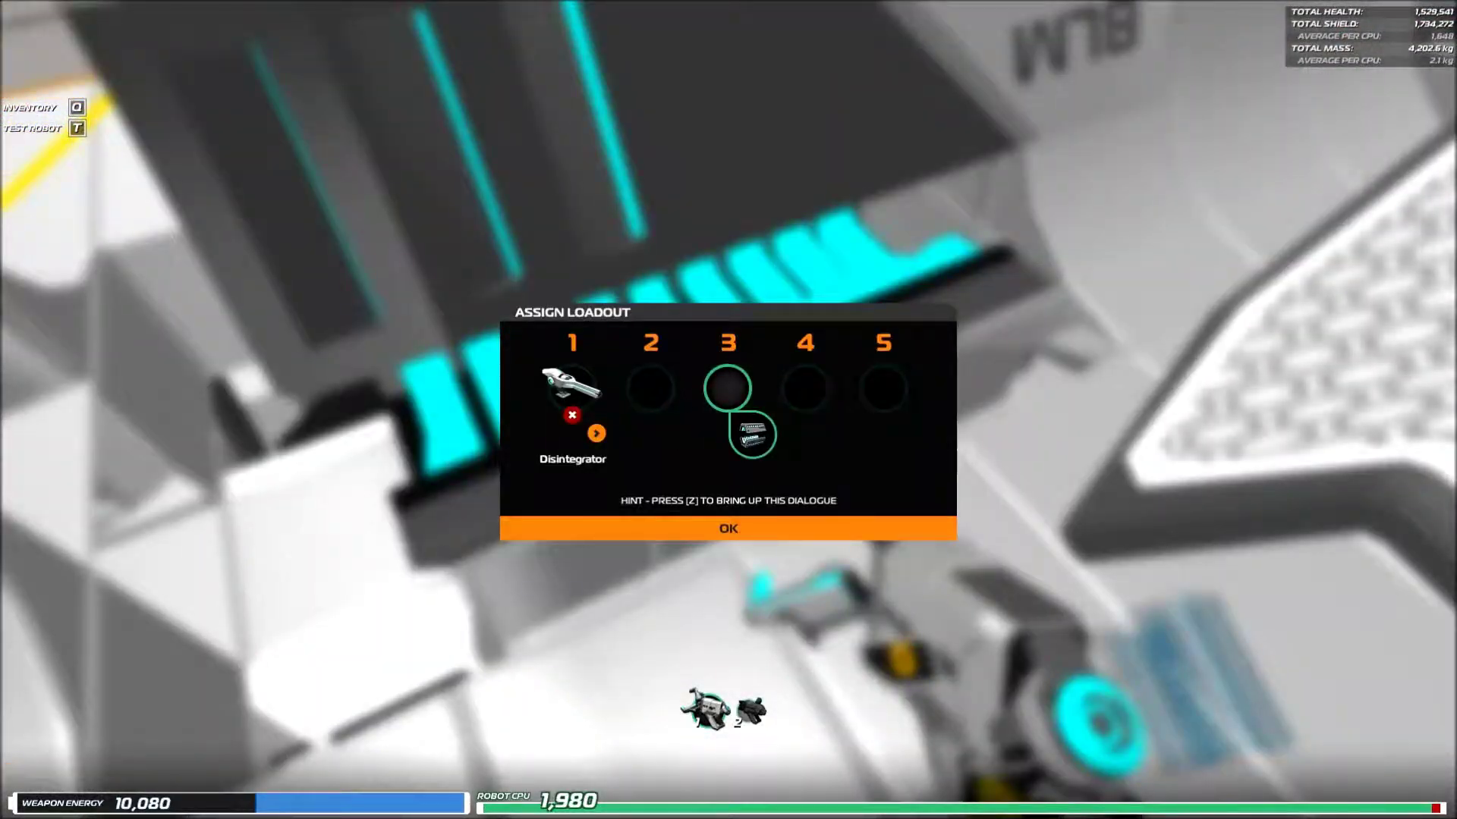
{"action": "left_click", "coordinate": [722, 530]}
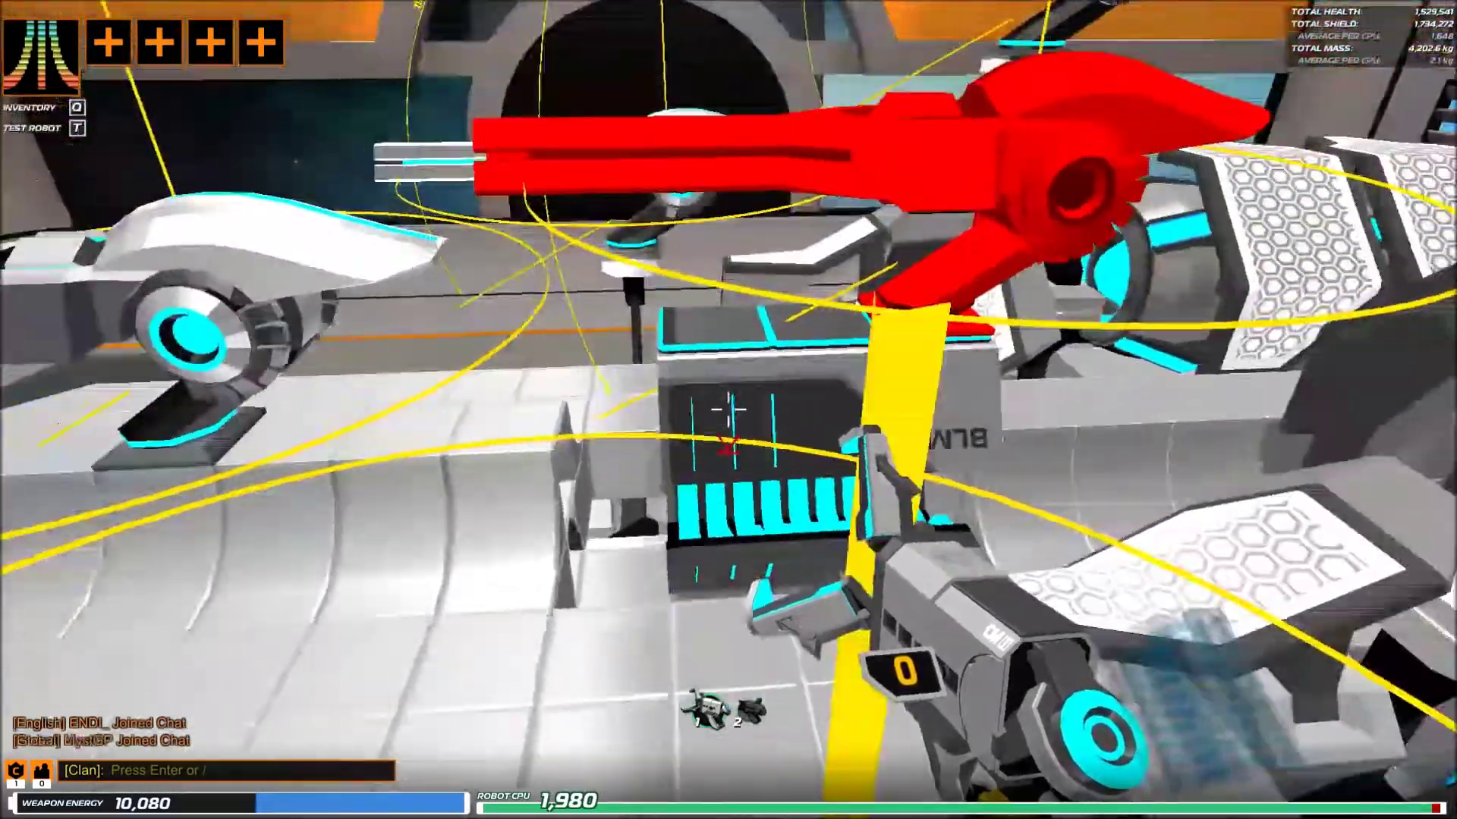
{"action": "right_click", "coordinate": [728, 410]}
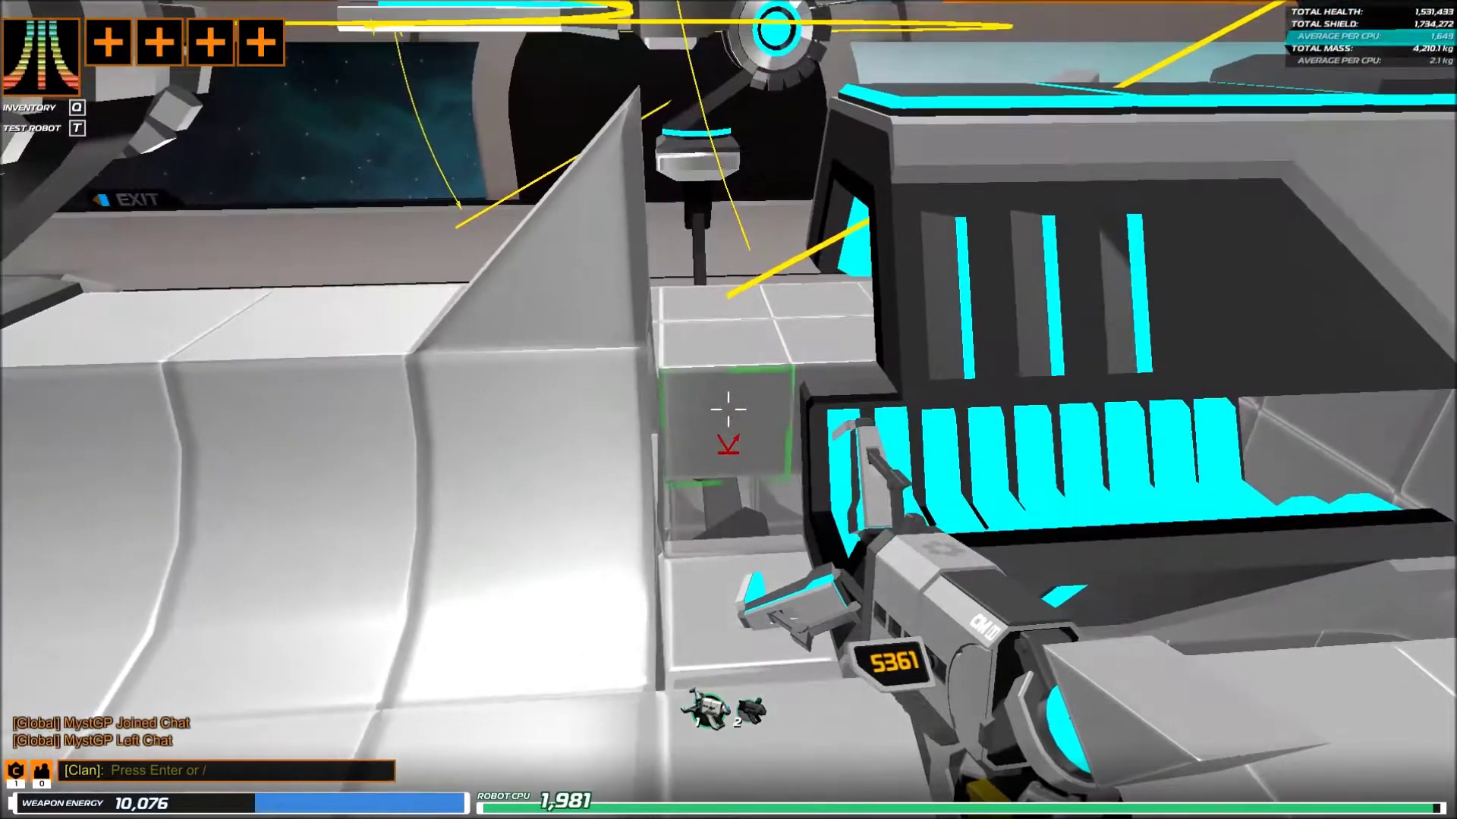
{"action": "scroll", "coordinate": [728, 408], "scroll_direction": "down", "scroll_amount": 1}
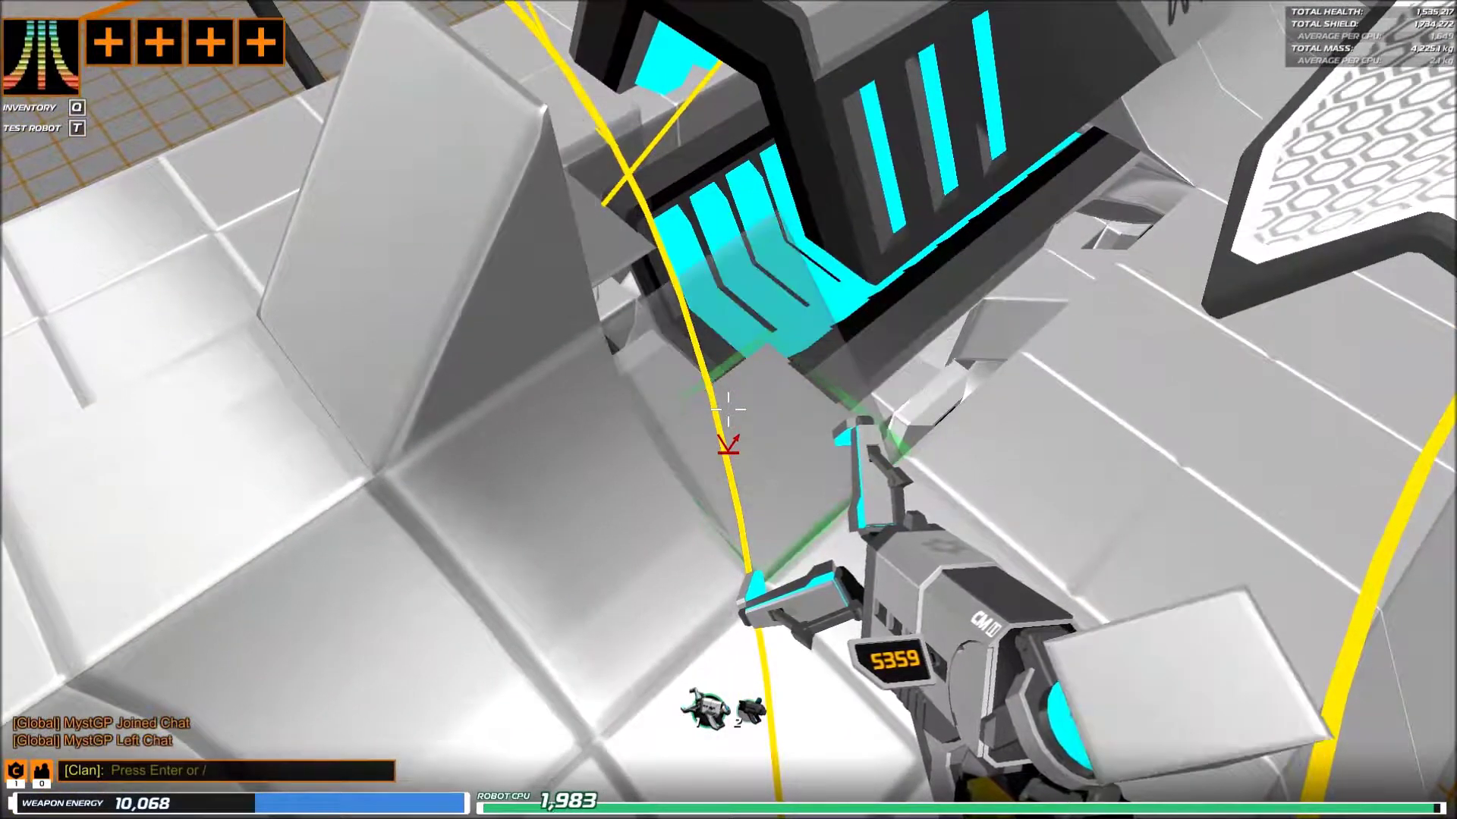
- Enclose the module with a wedge and blocks, and stack cubes under the central column to 2,000 CPU
{"action": "left_click", "coordinate": [728, 407]}
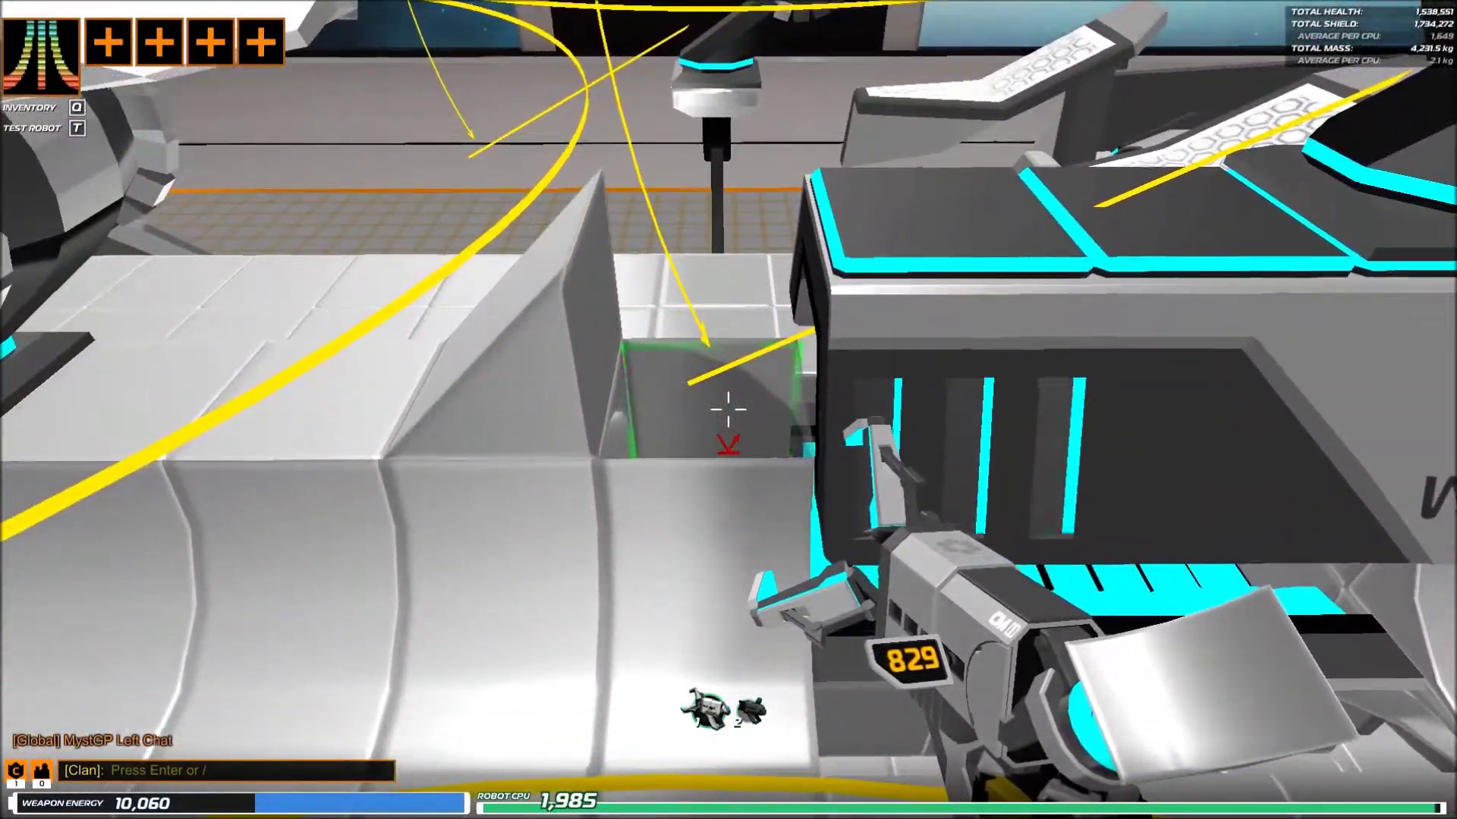
{"action": "scroll", "coordinate": [729, 408], "scroll_direction": "down", "scroll_amount": 1}
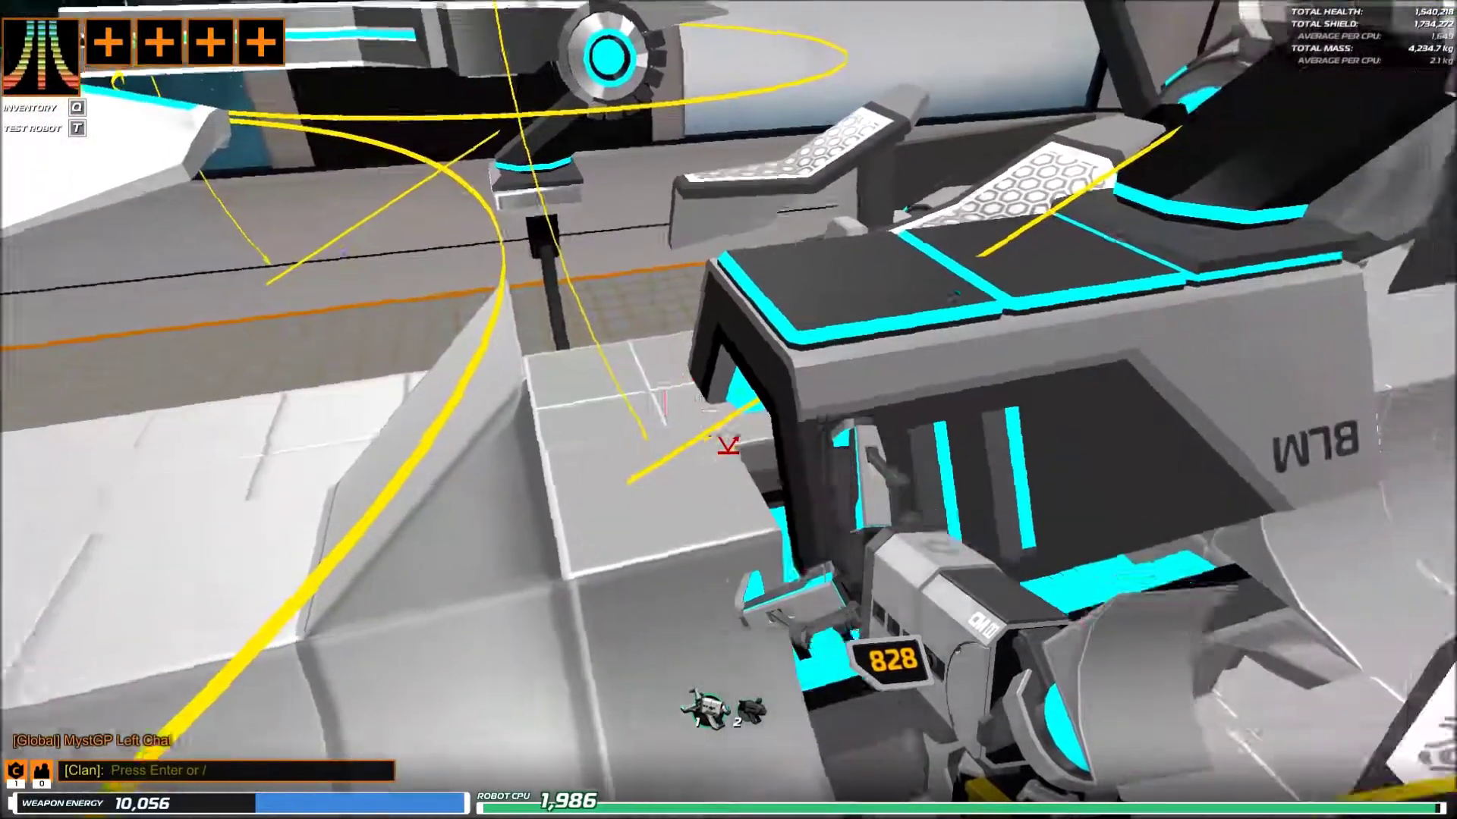
{"action": "left_click", "coordinate": [728, 408]}
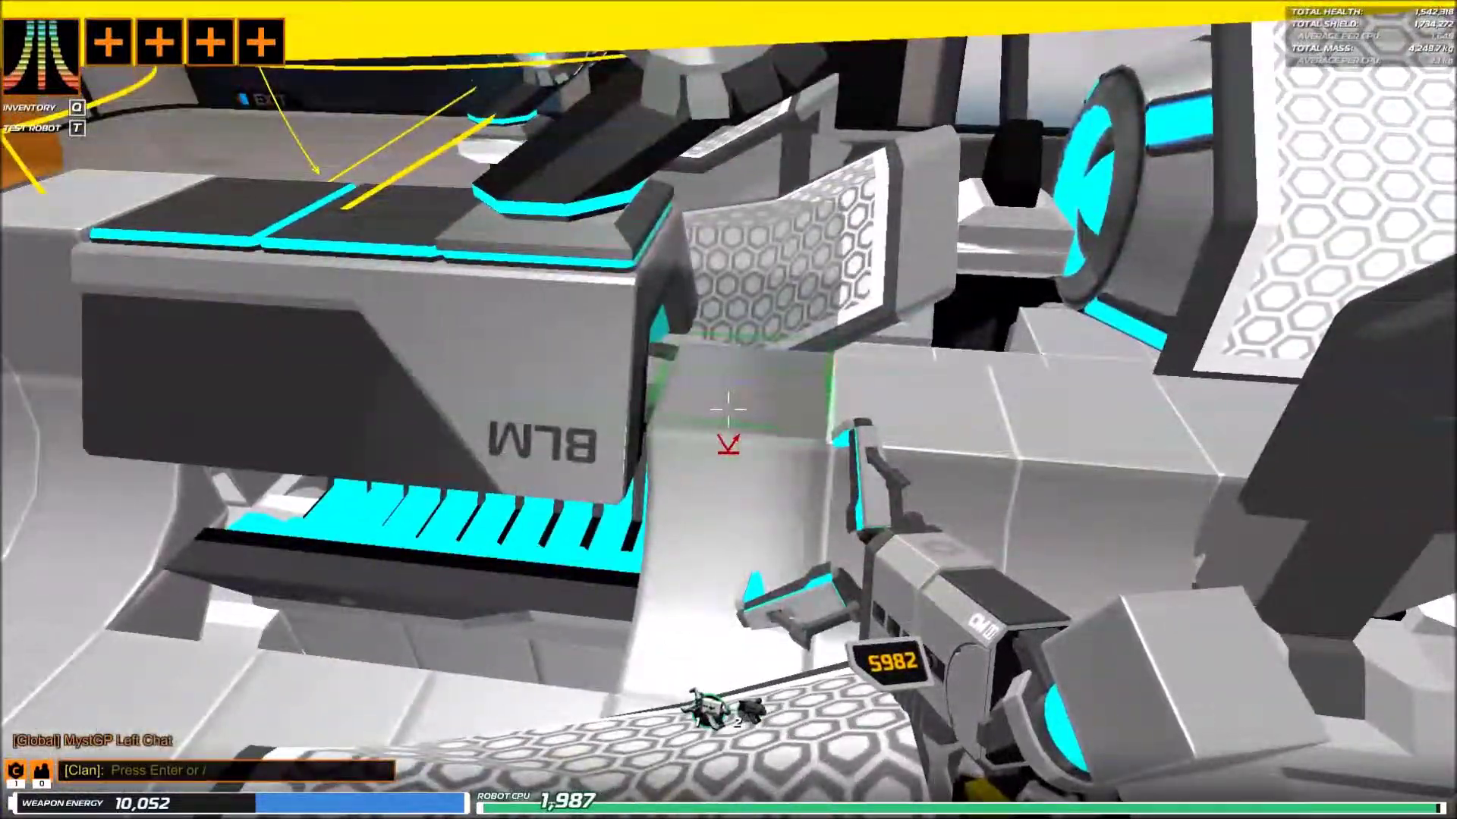
{"action": "left_click", "coordinate": [729, 407]}
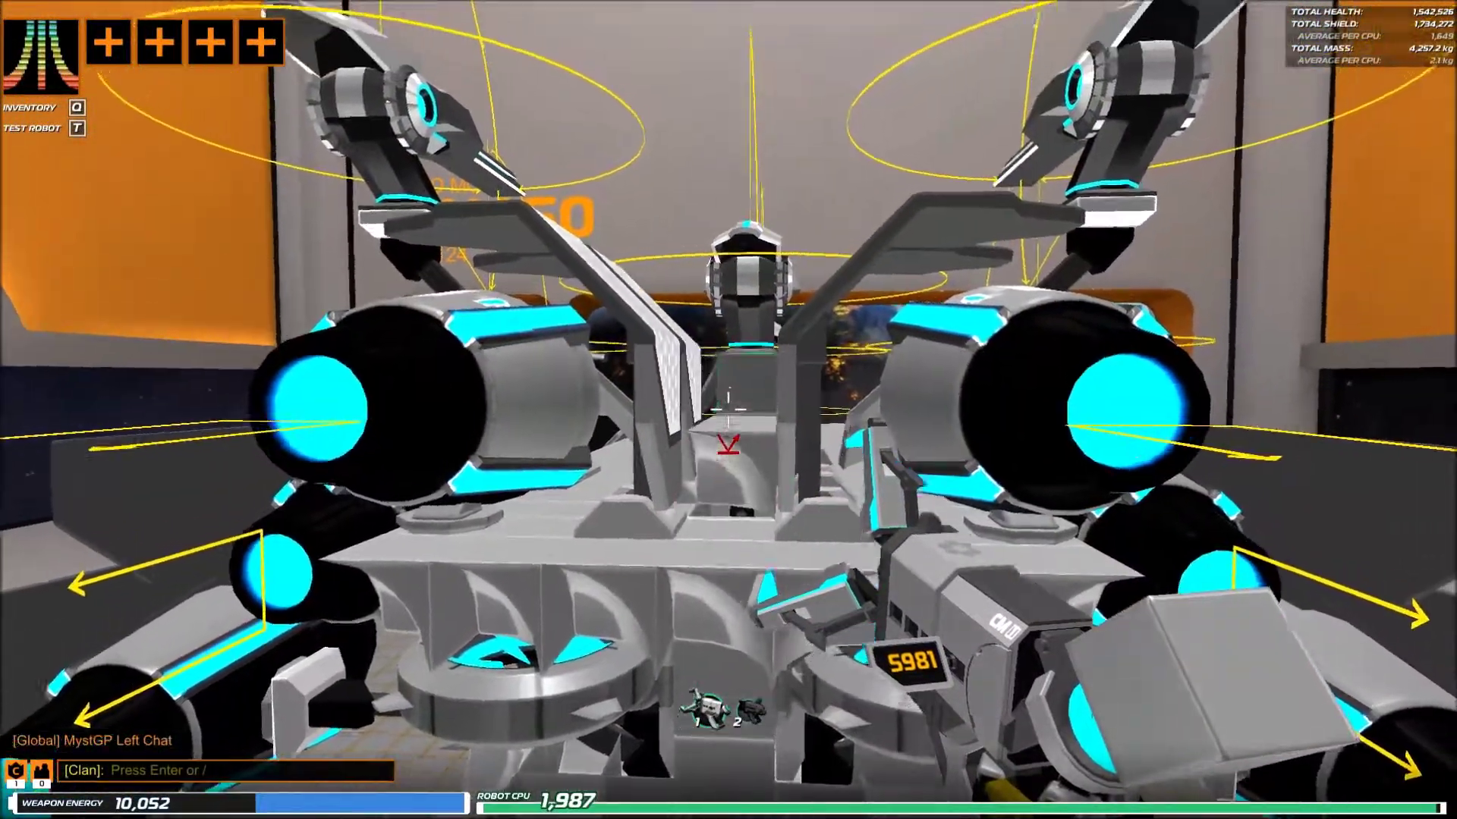
{"action": "left_click", "coordinate": [729, 407]}
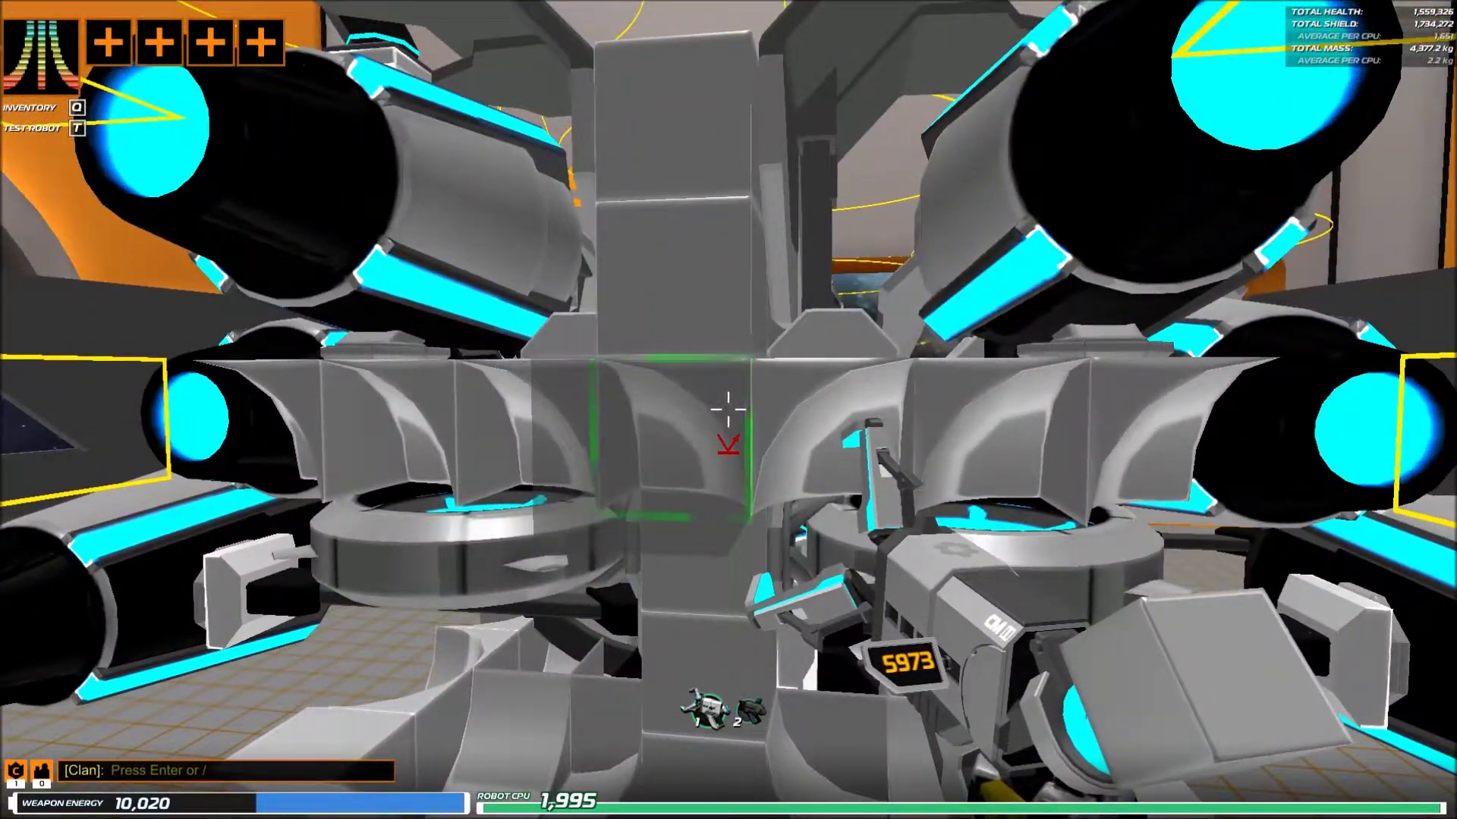
{"action": "left_click", "coordinate": [728, 411]}
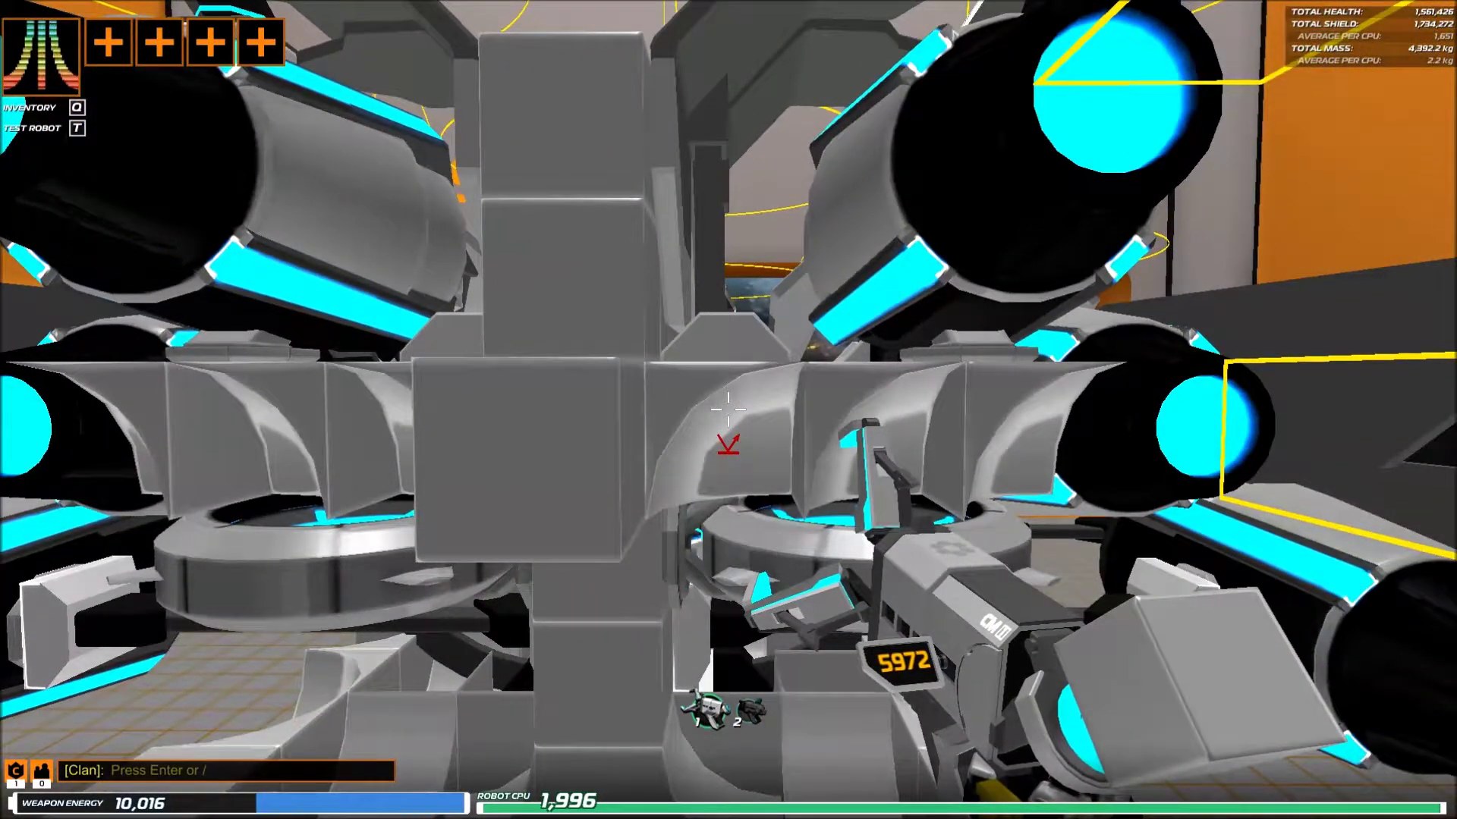
{"action": "left_click", "coordinate": [728, 410]}
{"action": "left_click", "coordinate": [729, 410]}
{"action": "left_click", "coordinate": [728, 410]}
{"action": "left_click", "coordinate": [728, 410]}
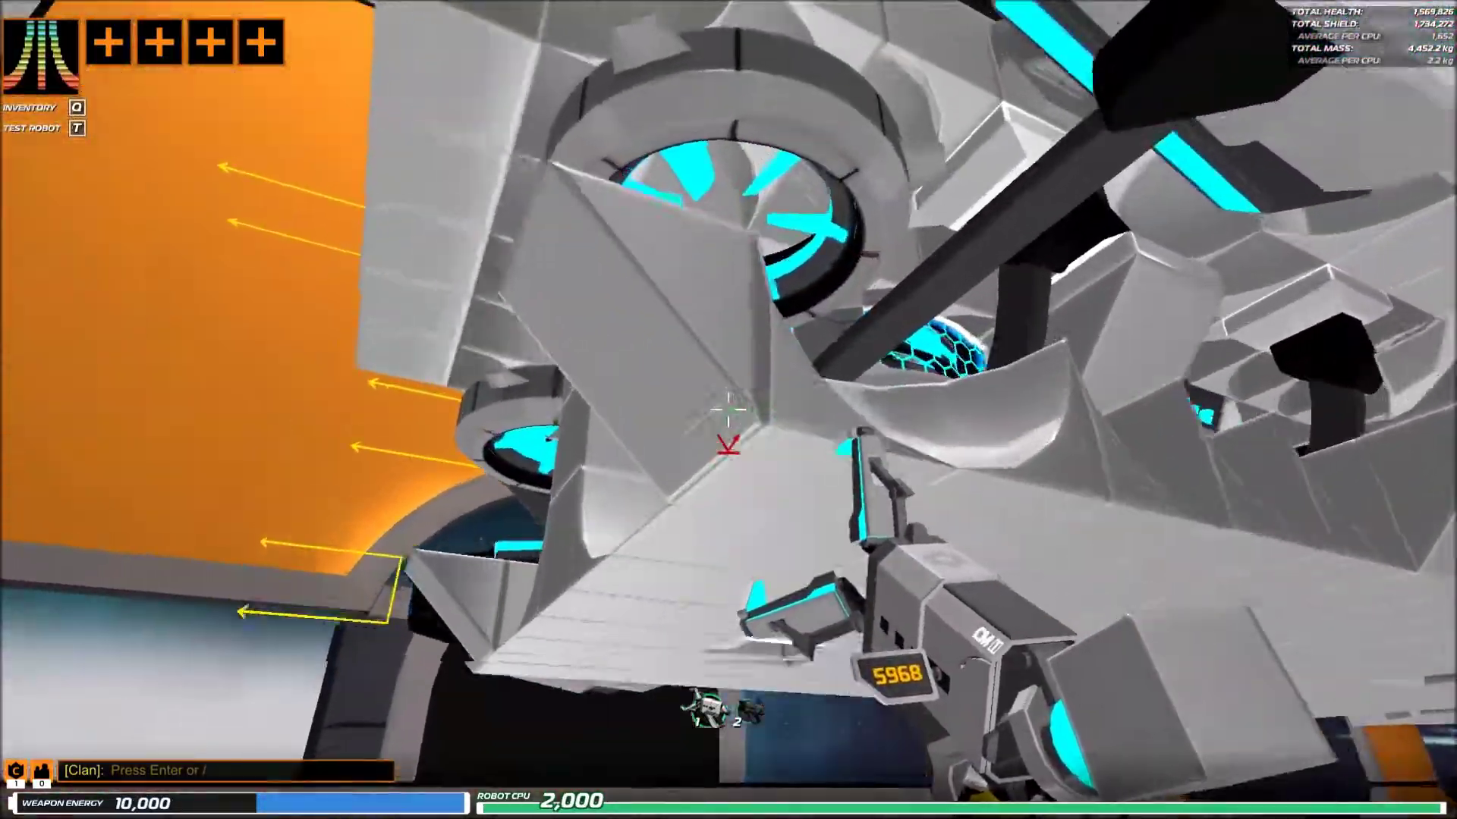
- Swap two underside blocks for new frame cubes, bringing the robot to 1,996 CPU
{"action": "right_click", "coordinate": [728, 411]}
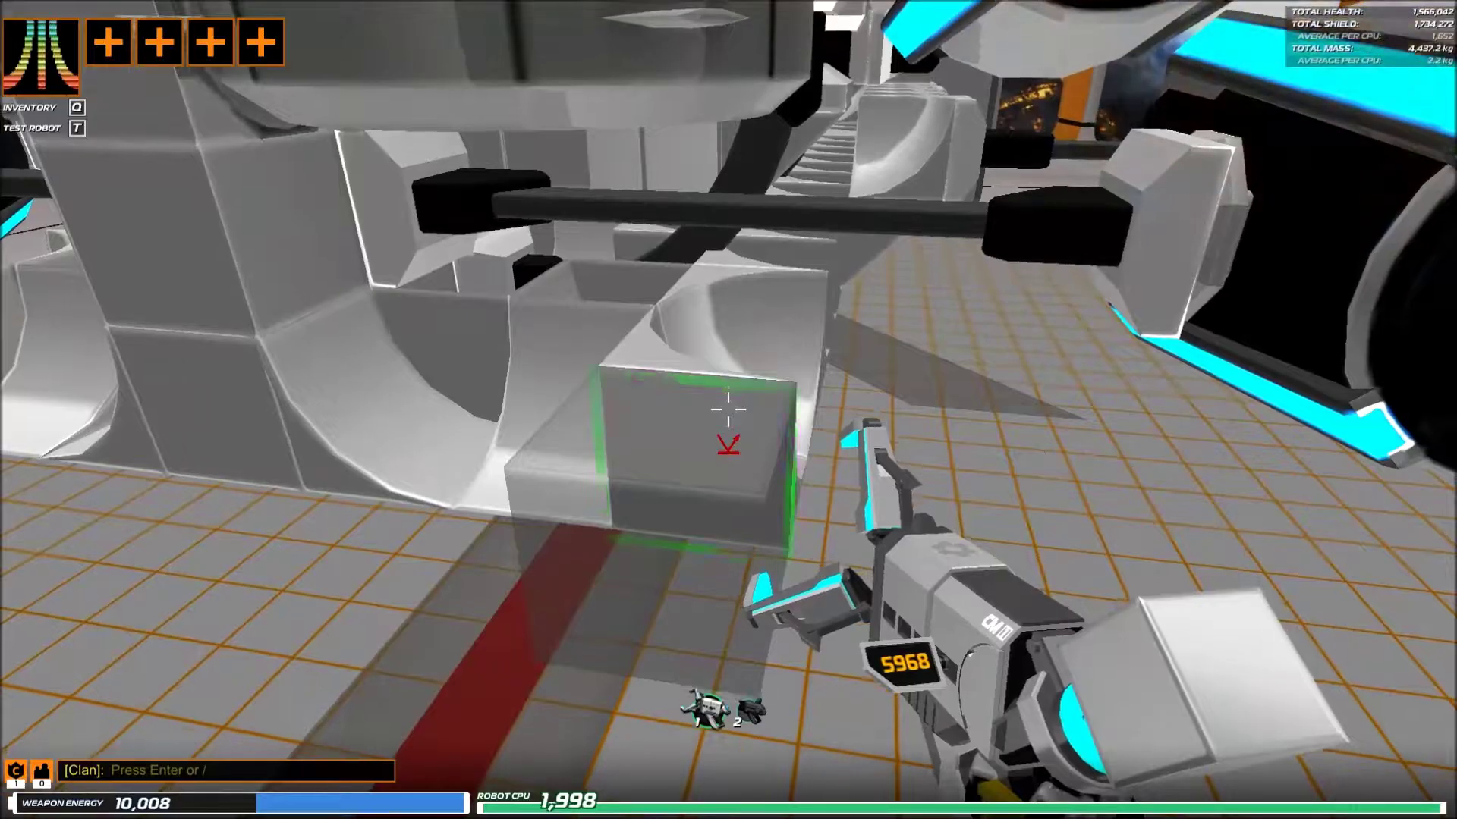
{"action": "right_click", "coordinate": [728, 410]}
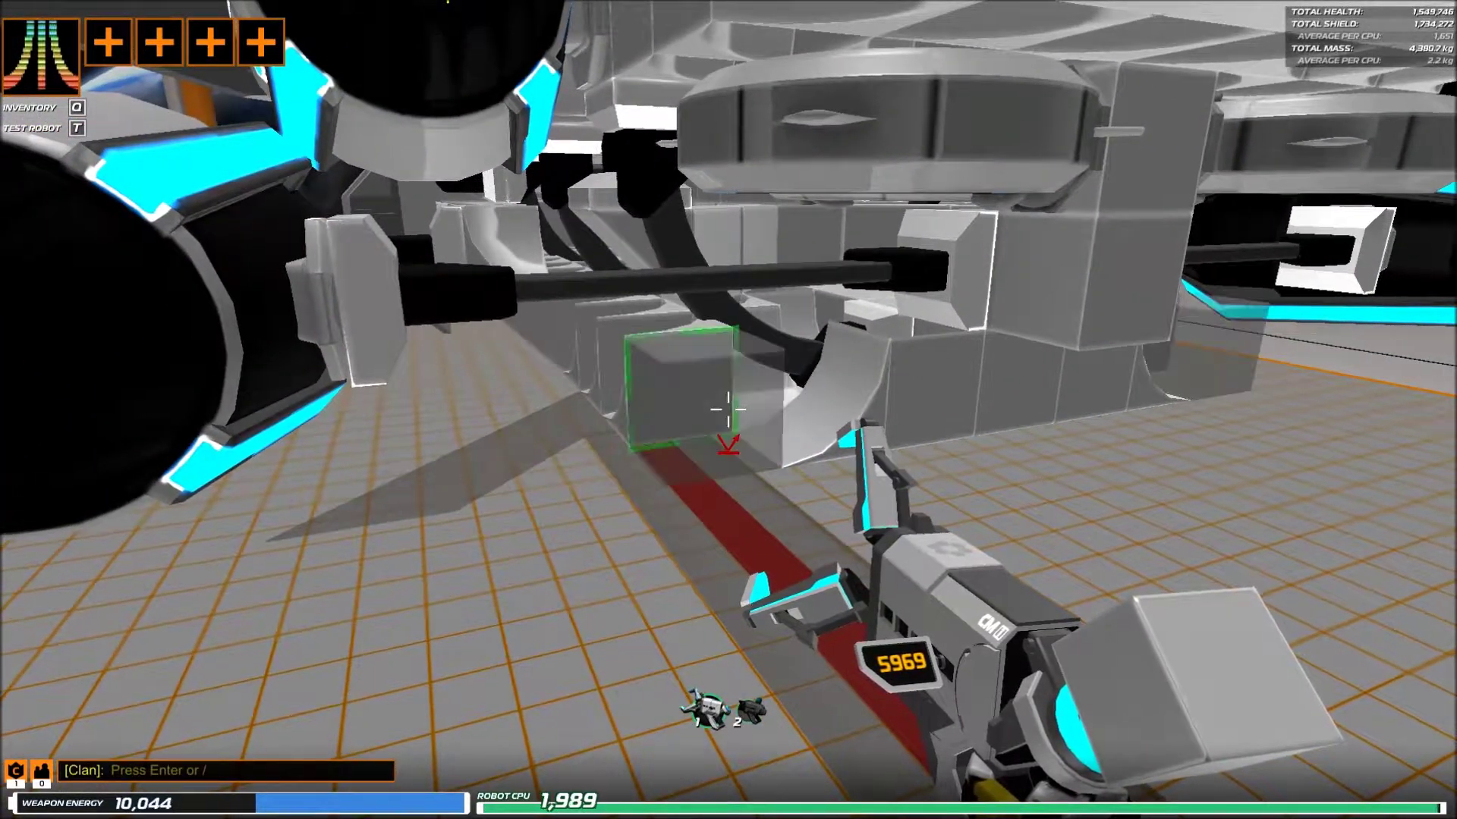
{"action": "left_click", "coordinate": [728, 410]}
{"action": "left_click", "coordinate": [728, 409]}
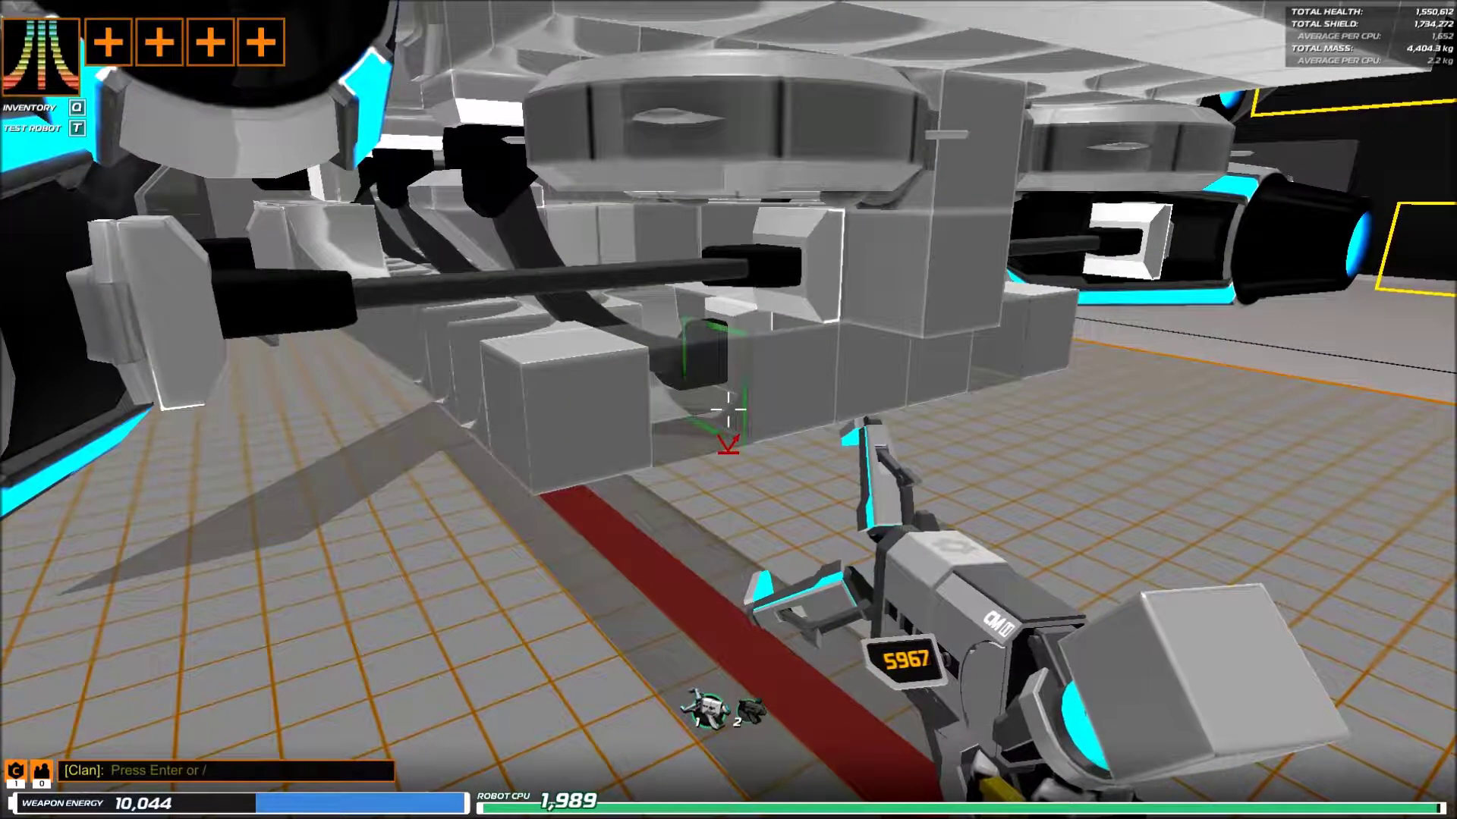
{"action": "left_click", "coordinate": [729, 410]}
{"action": "left_click", "coordinate": [729, 410]}
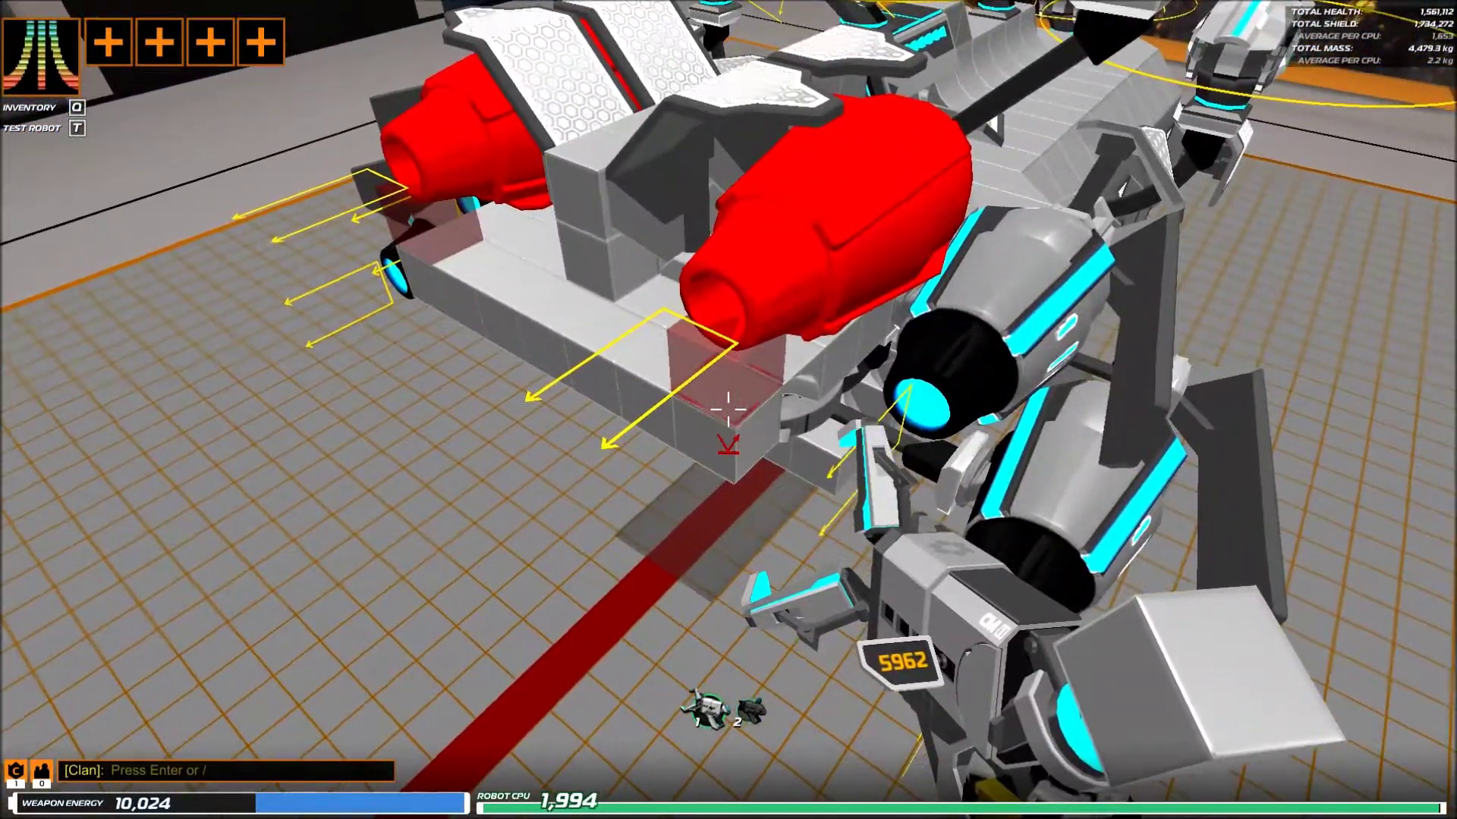
{"action": "key", "text": "2"}
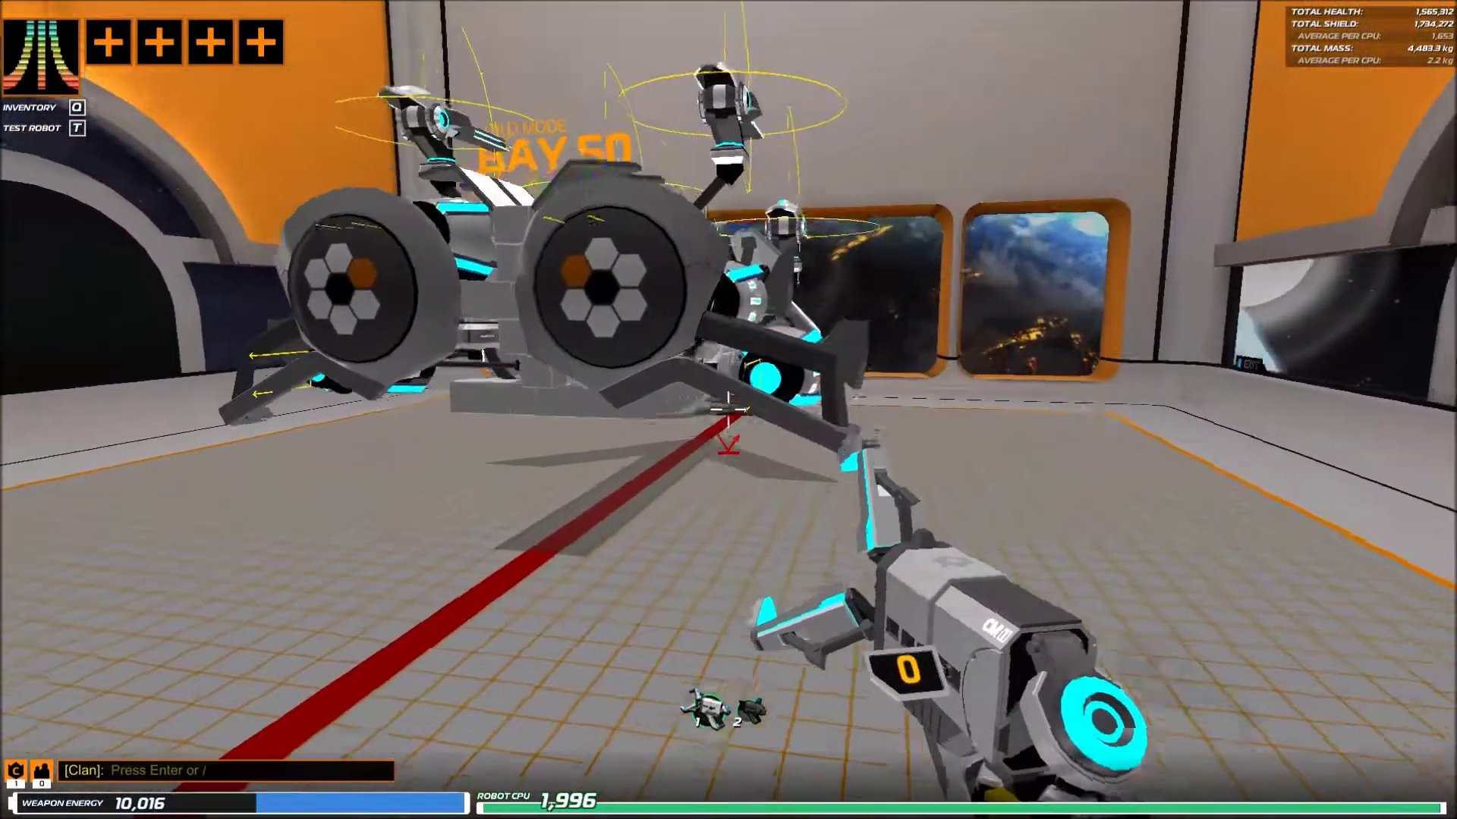
- Add cubes under the robot's frame
{"action": "key", "text": "1"}
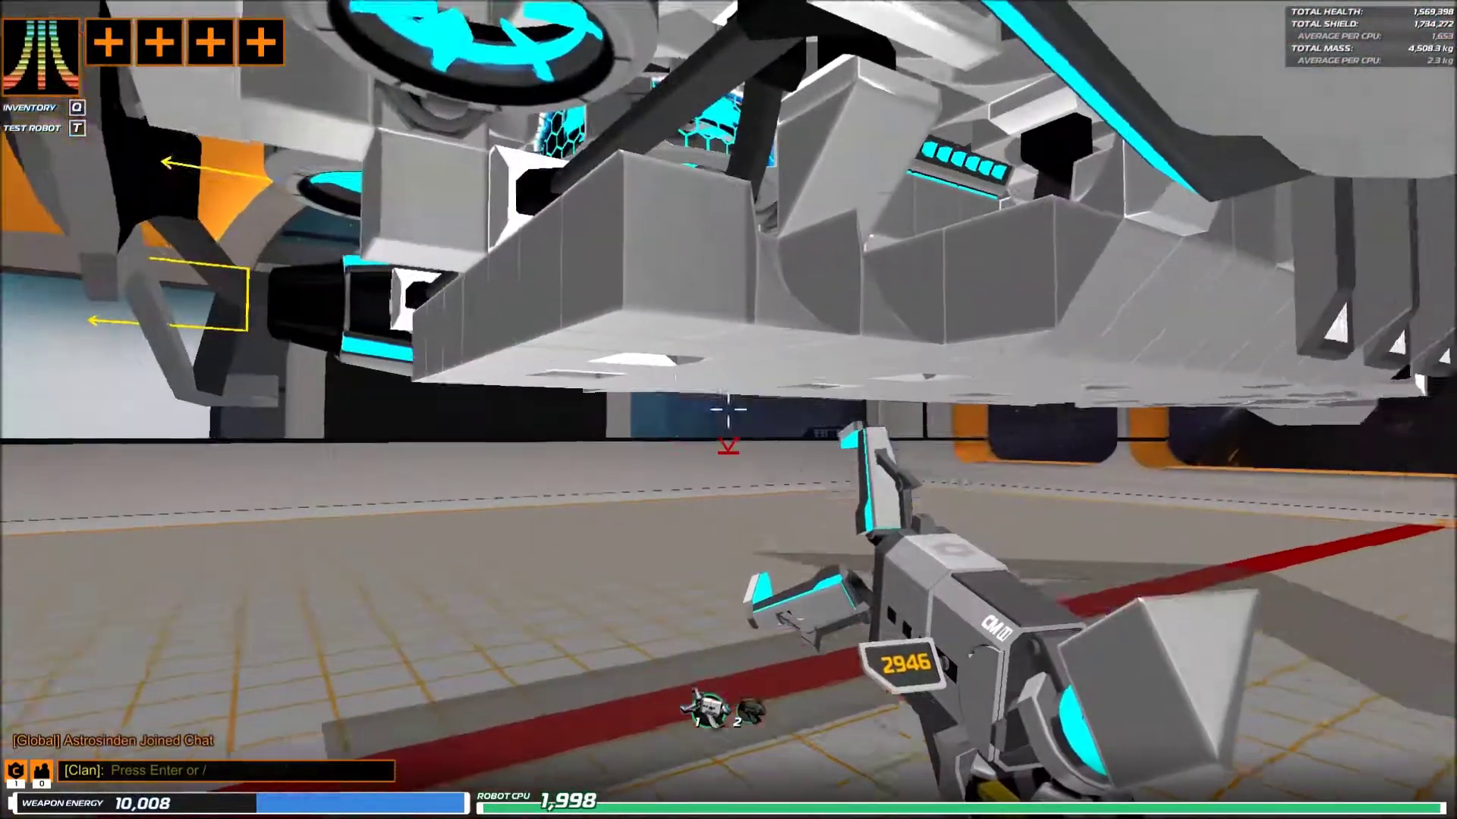
{"action": "key", "text": "2"}
{"action": "left_click", "coordinate": [729, 410]}
{"action": "left_click", "coordinate": [728, 410]}
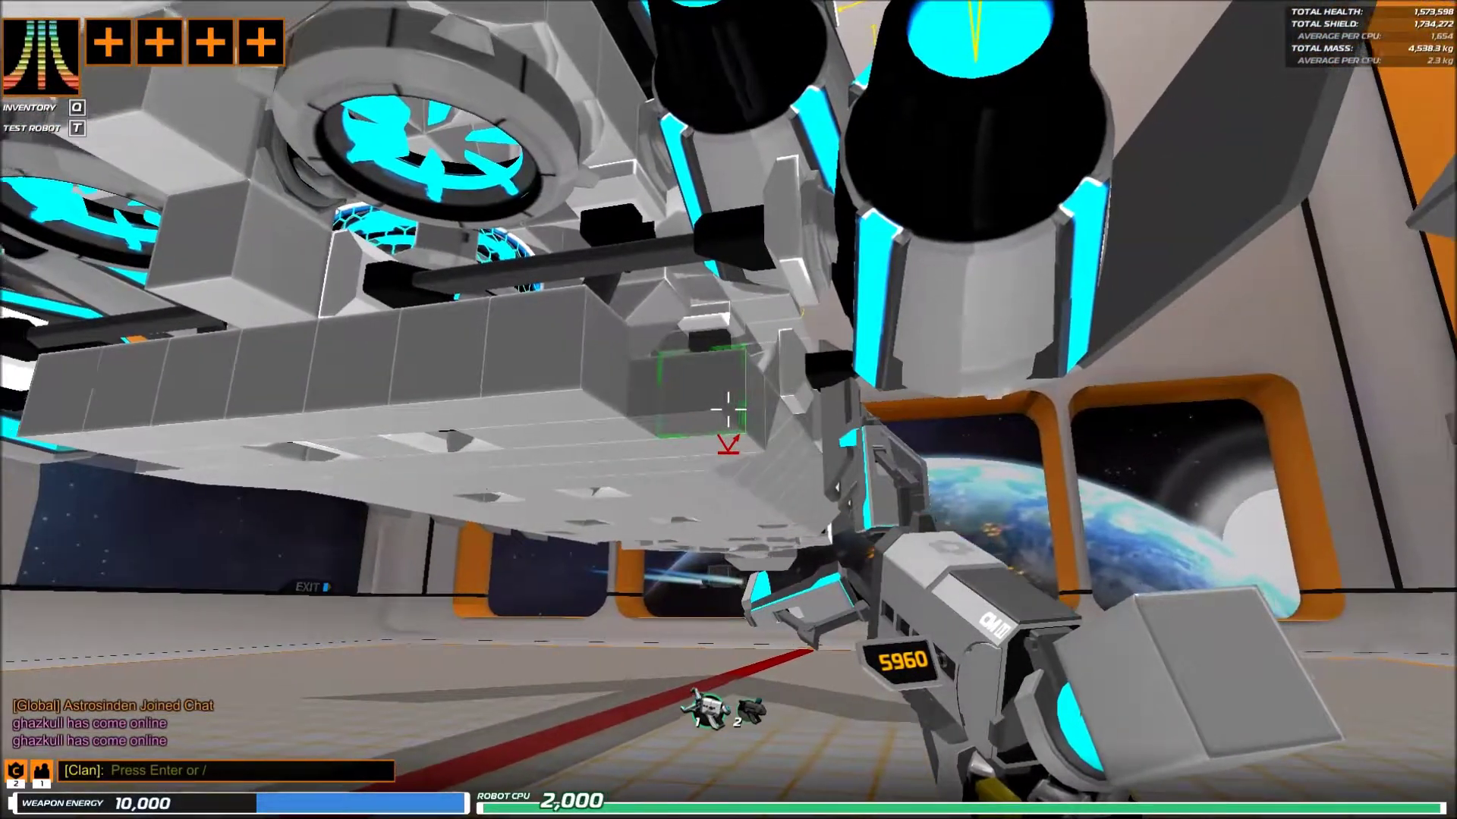
{"action": "left_click", "coordinate": [729, 408]}
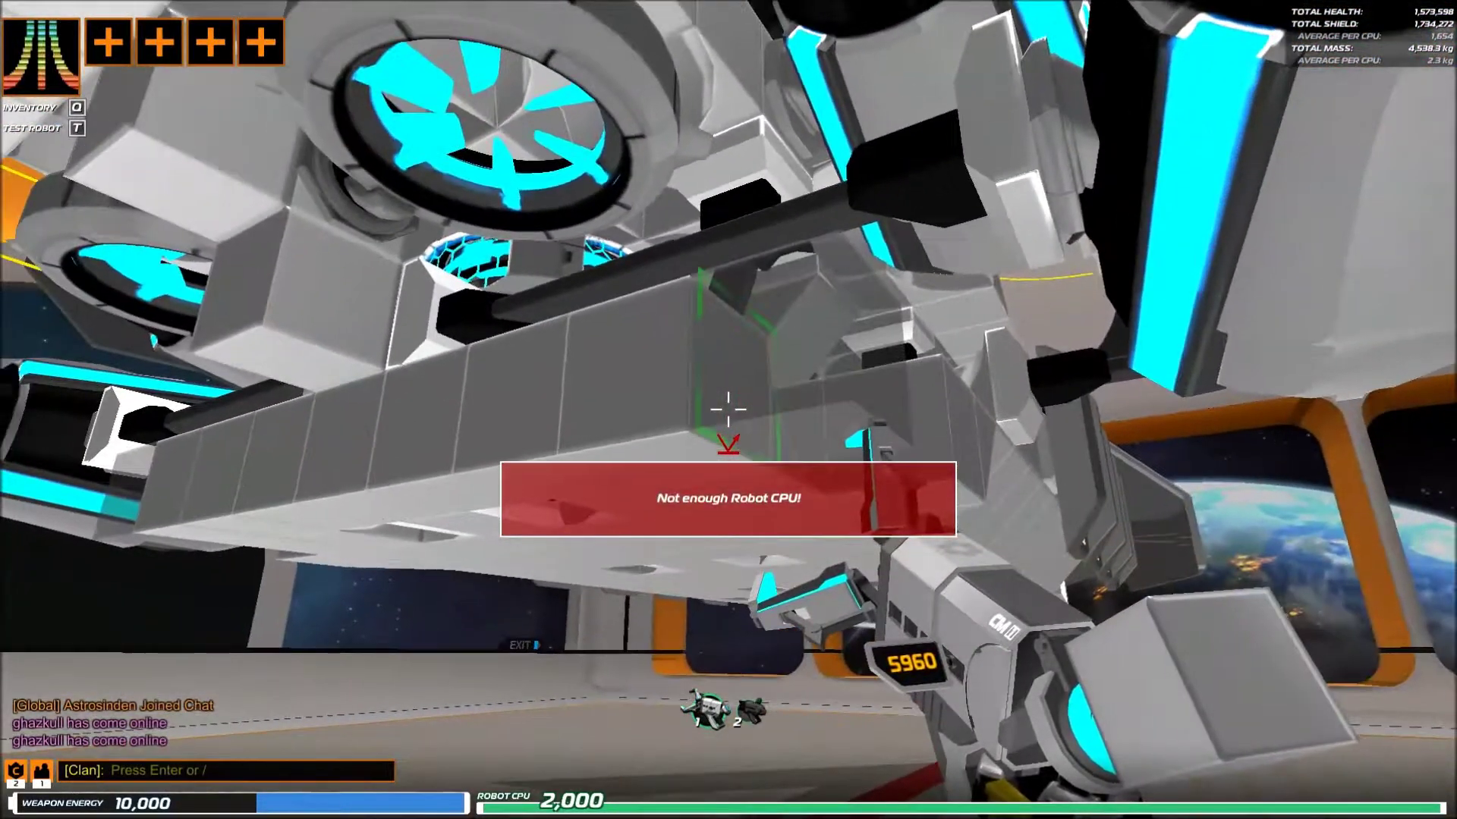
- Trim underside blocks to settle at 1,999 CPU, then paint the hull dark grey
{"action": "right_click", "coordinate": [729, 408]}
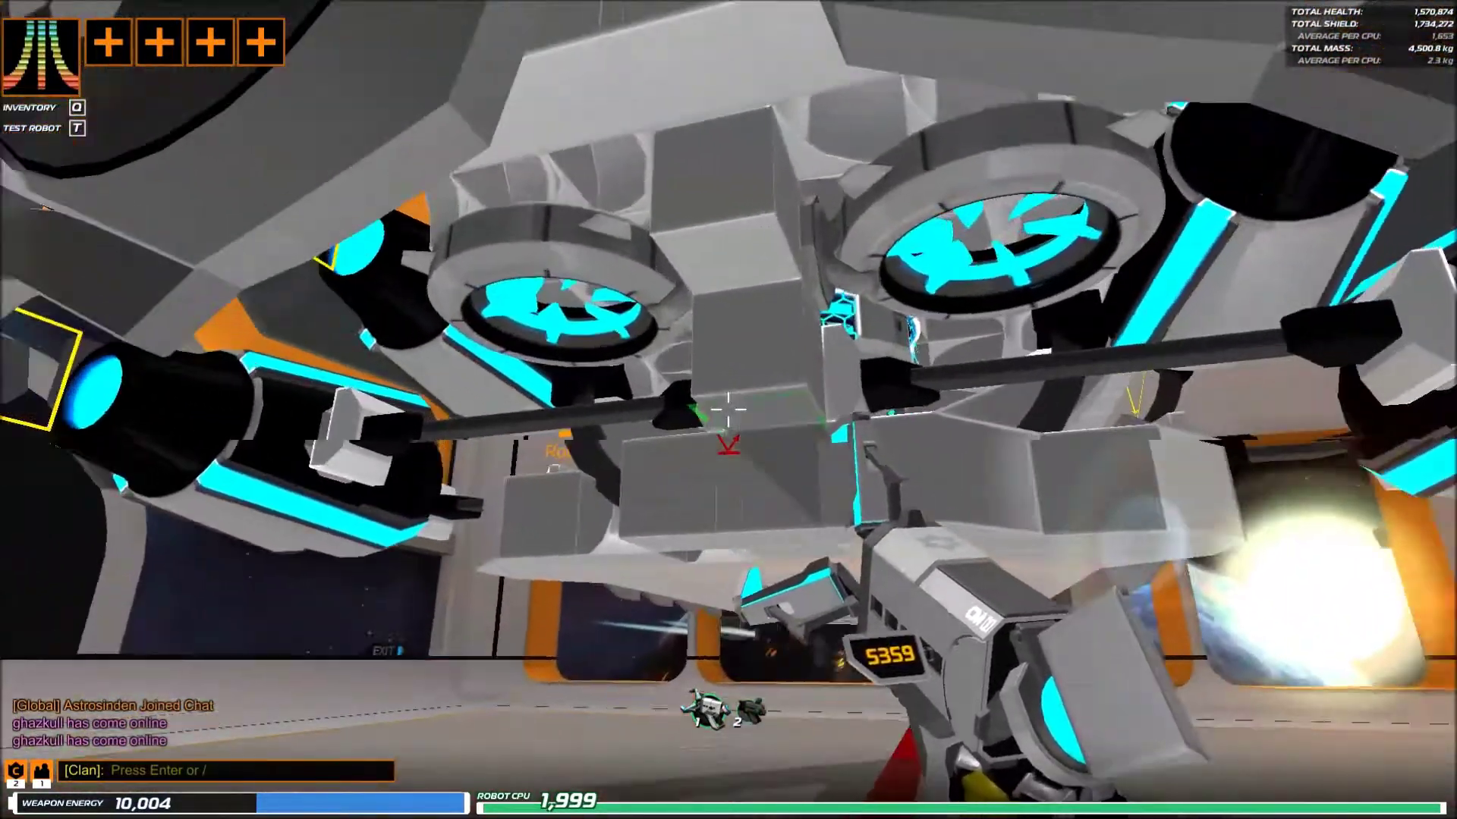
{"action": "right_click", "coordinate": [728, 410]}
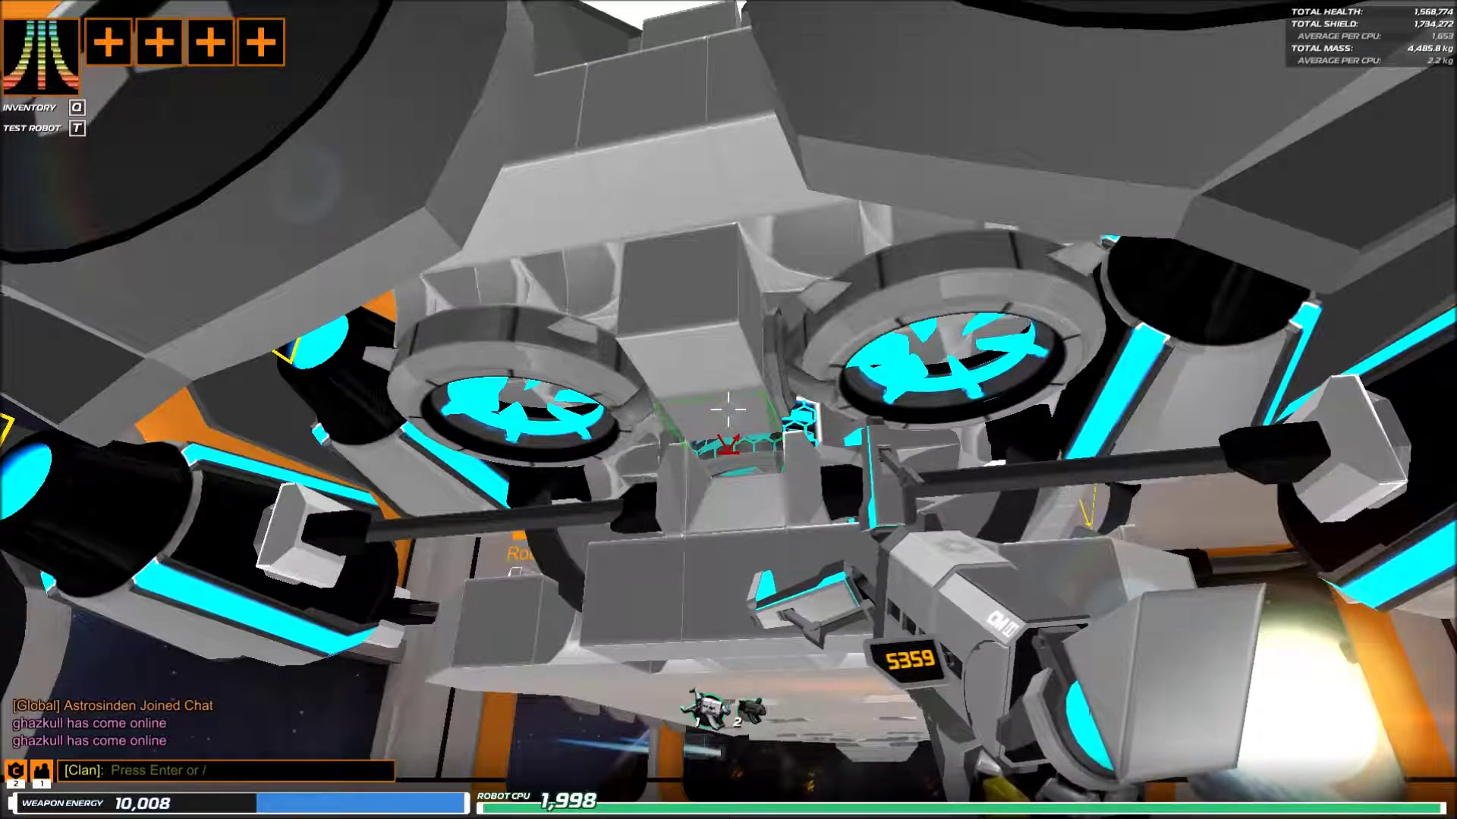
{"action": "left_click", "coordinate": [728, 410]}
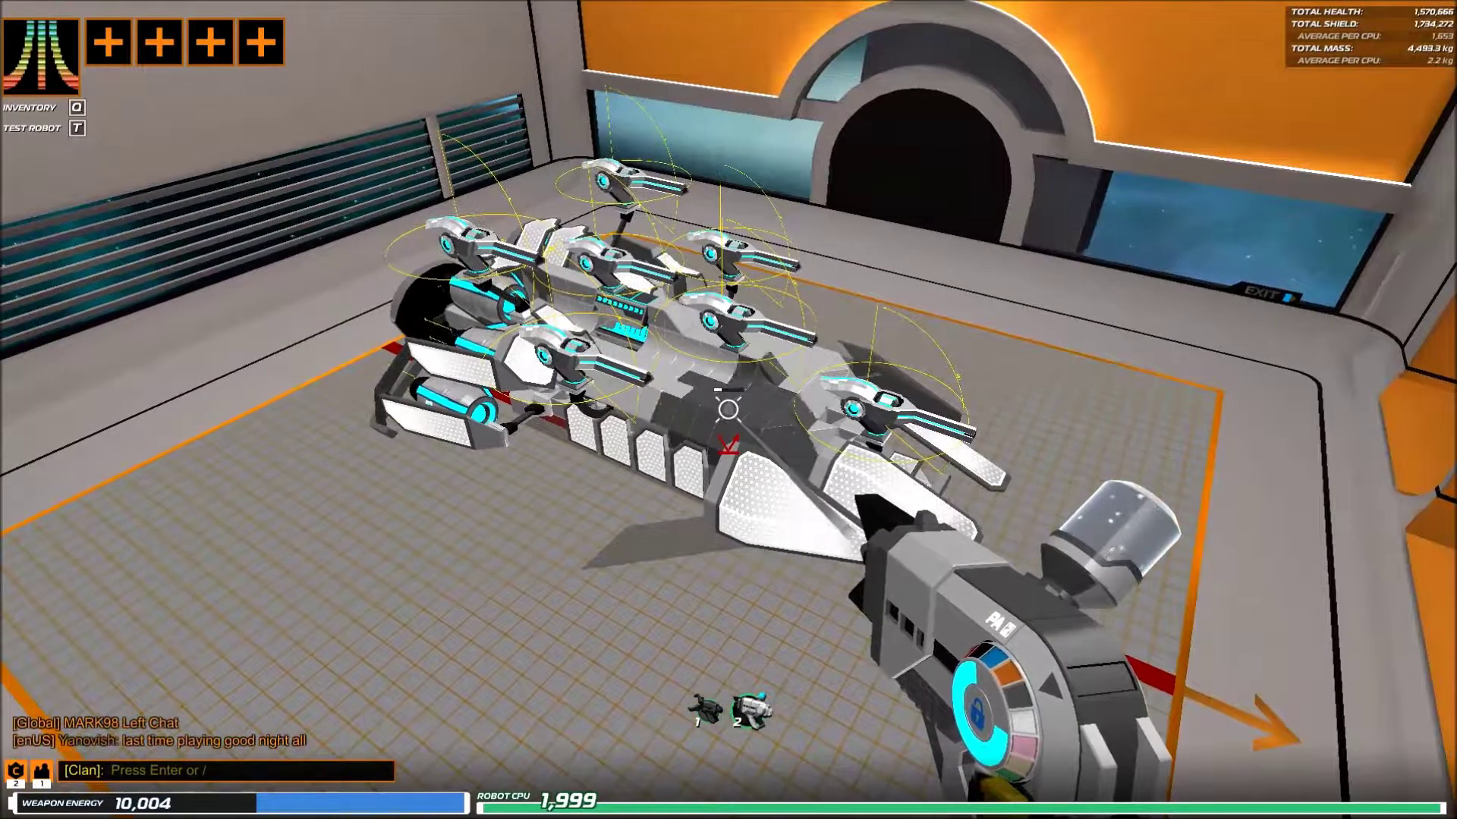
{"action": "left_click", "coordinate": [729, 410]}
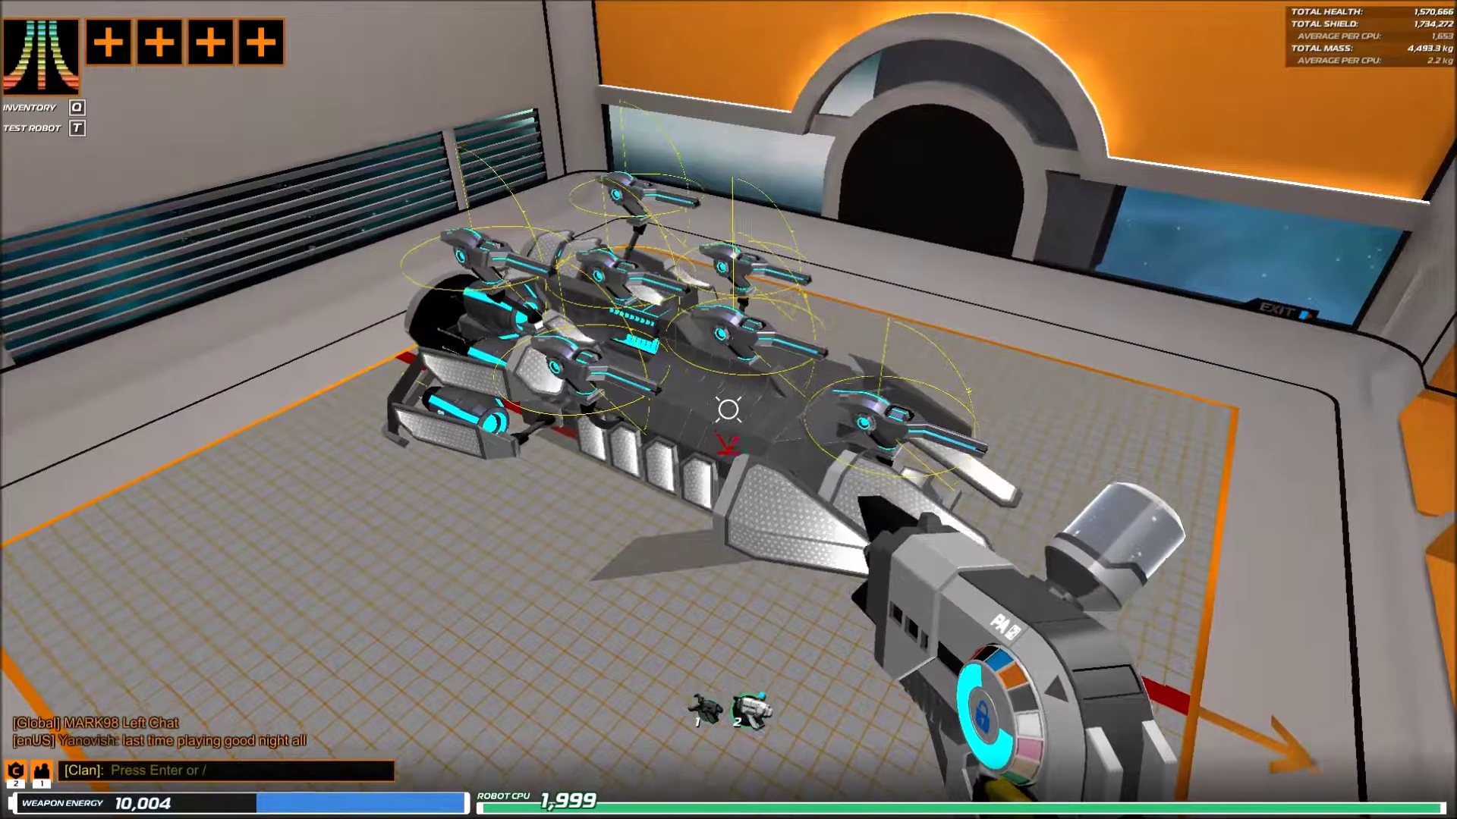
- Line up on the hull's top deck and paint an orange stripe along it
{"action": "key", "text": "a"}
{"action": "key", "text": "d"}
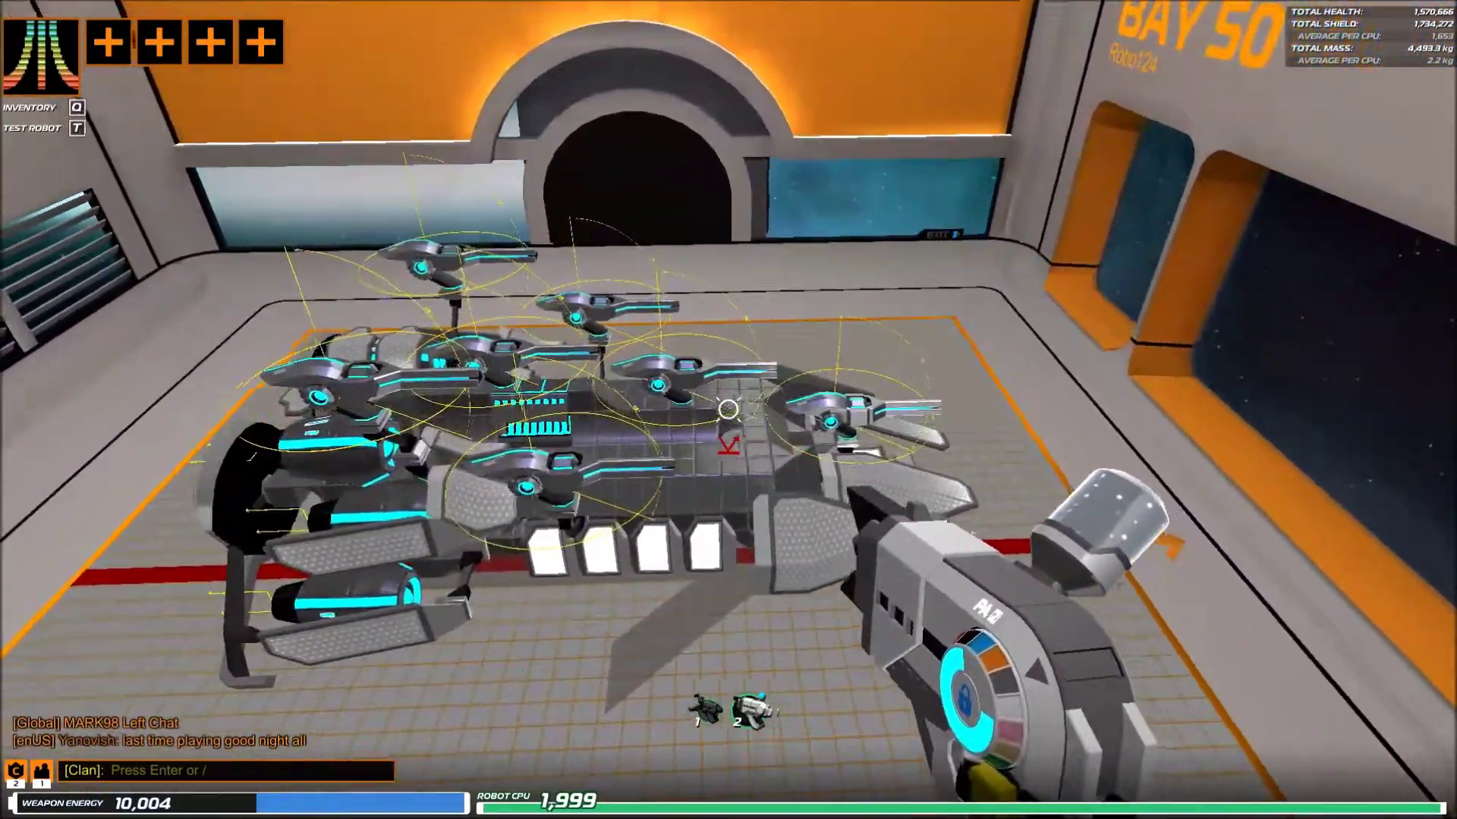
{"action": "key", "text": "w"}
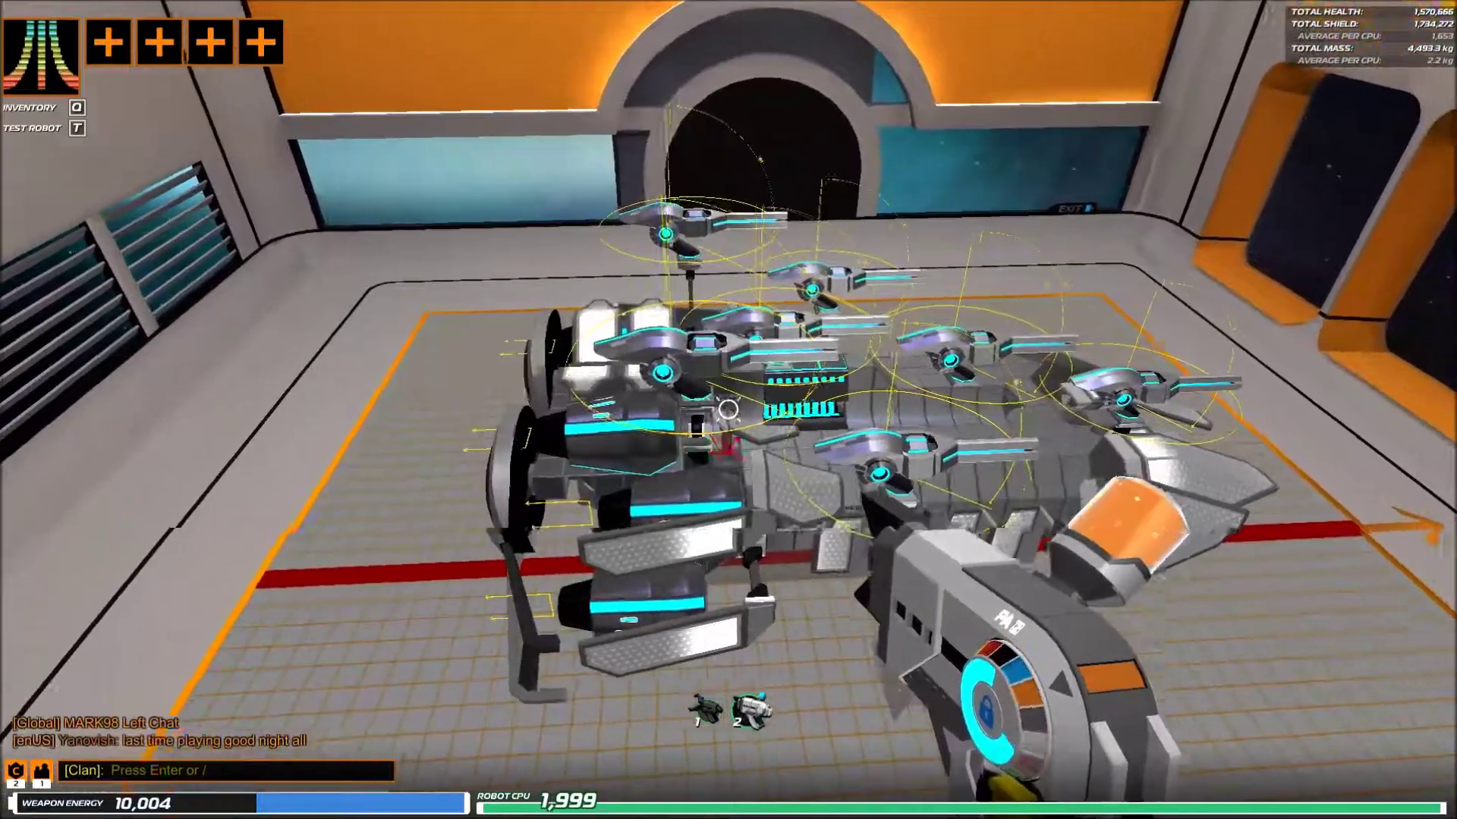
{"action": "key", "text": "a"}
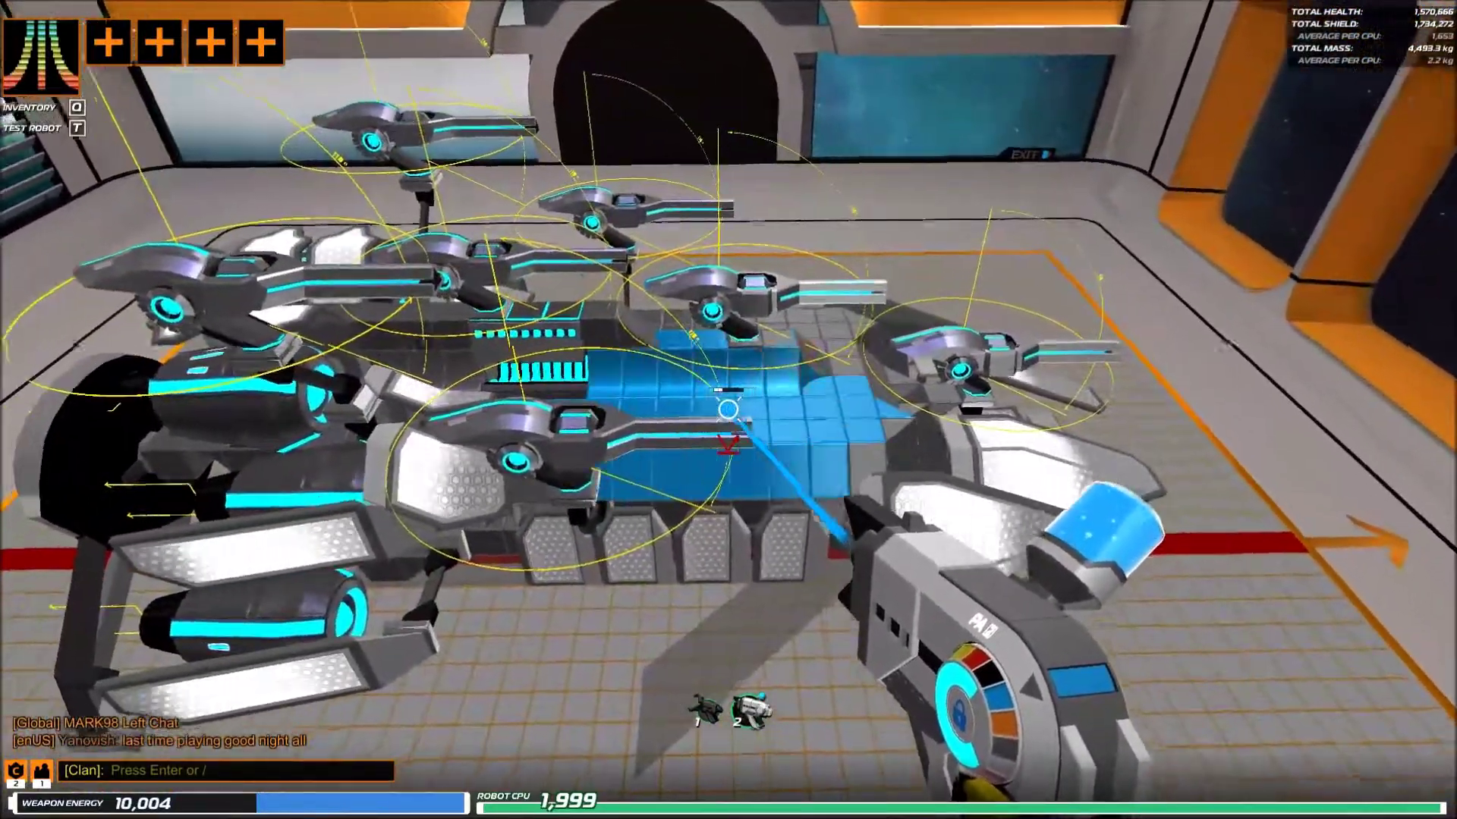
{"action": "key", "text": "d"}
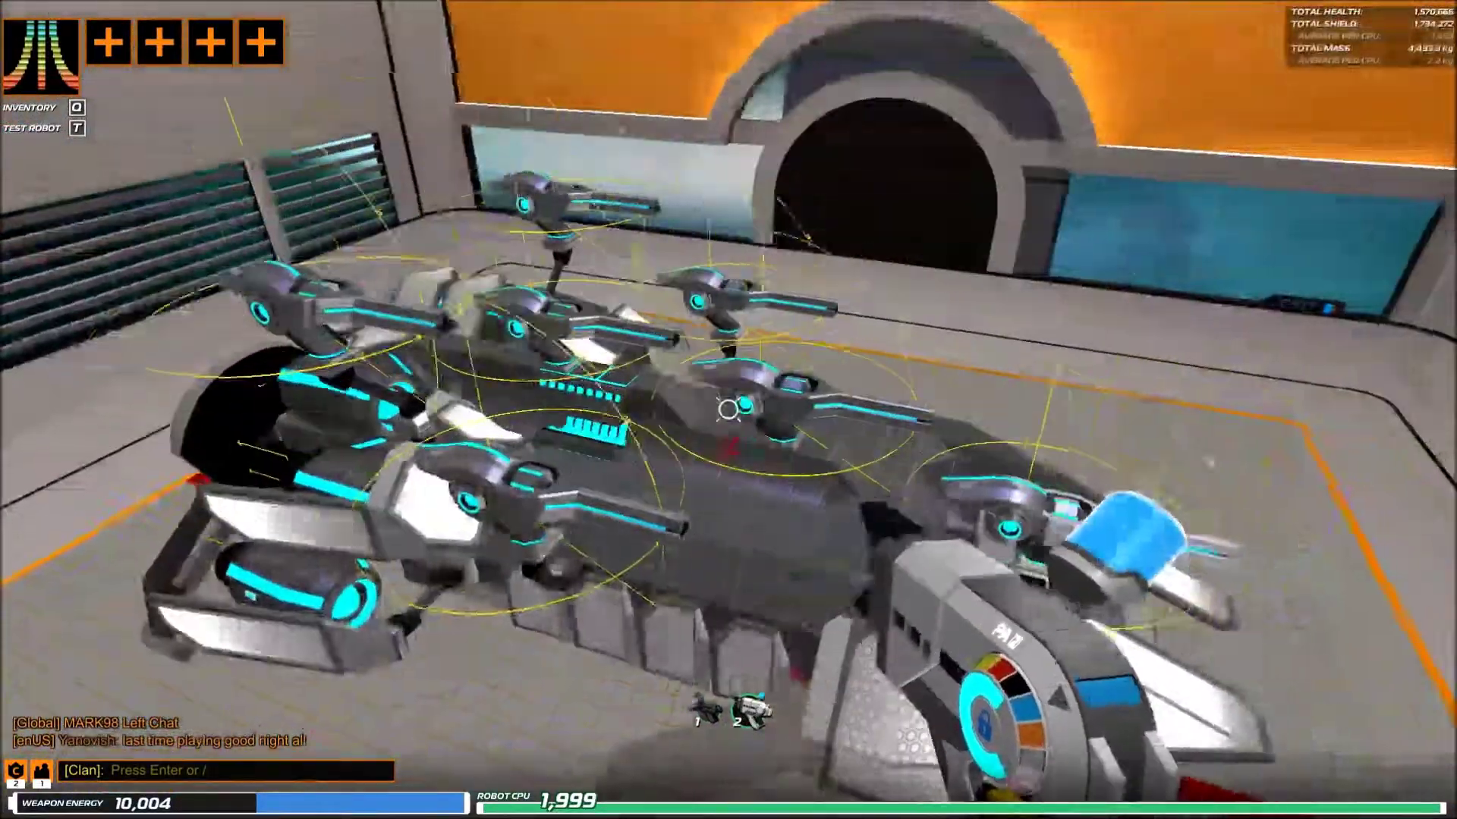
{"action": "key", "text": "w"}
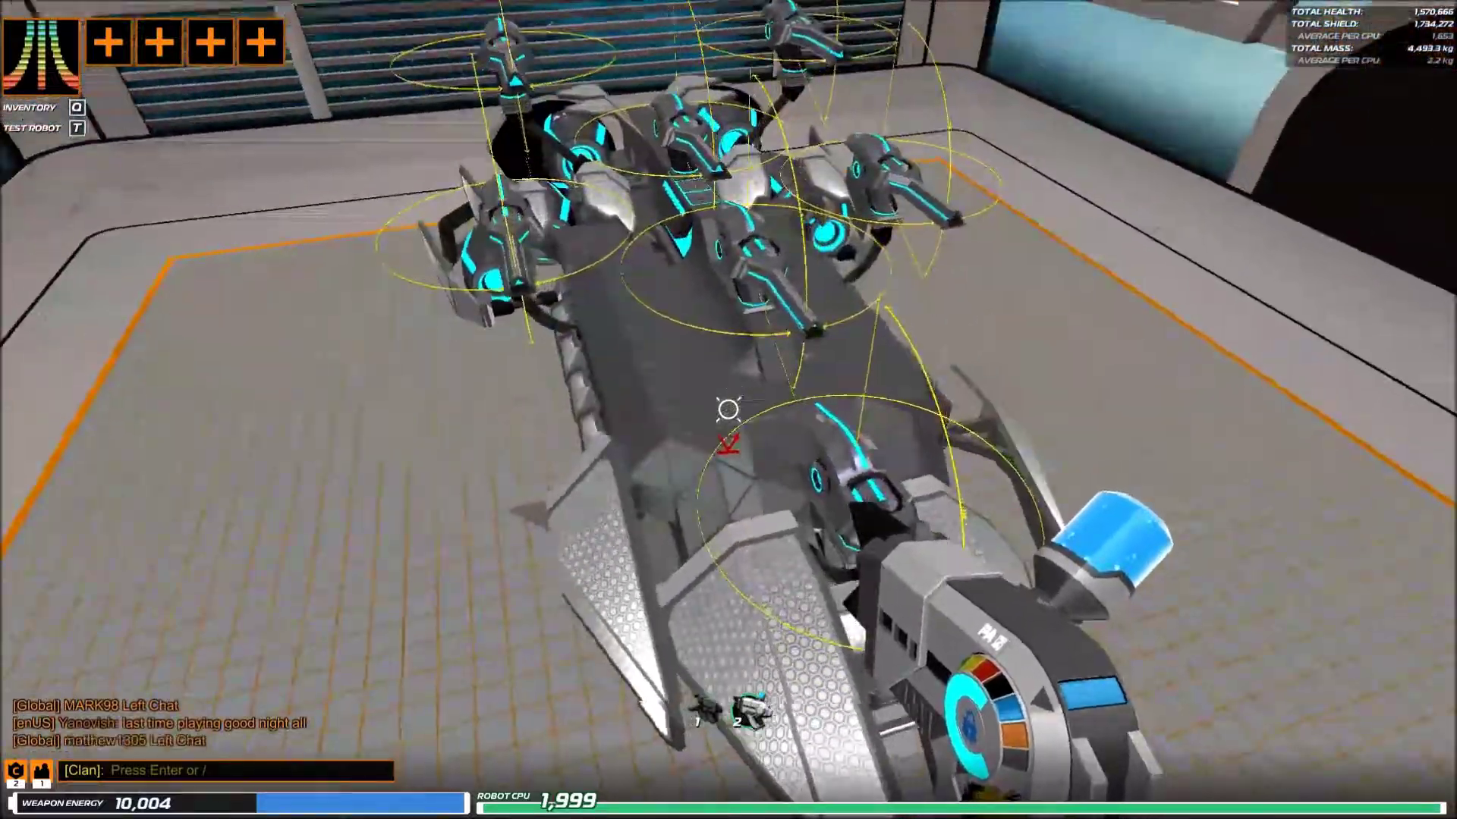
{"action": "key", "text": "s"}
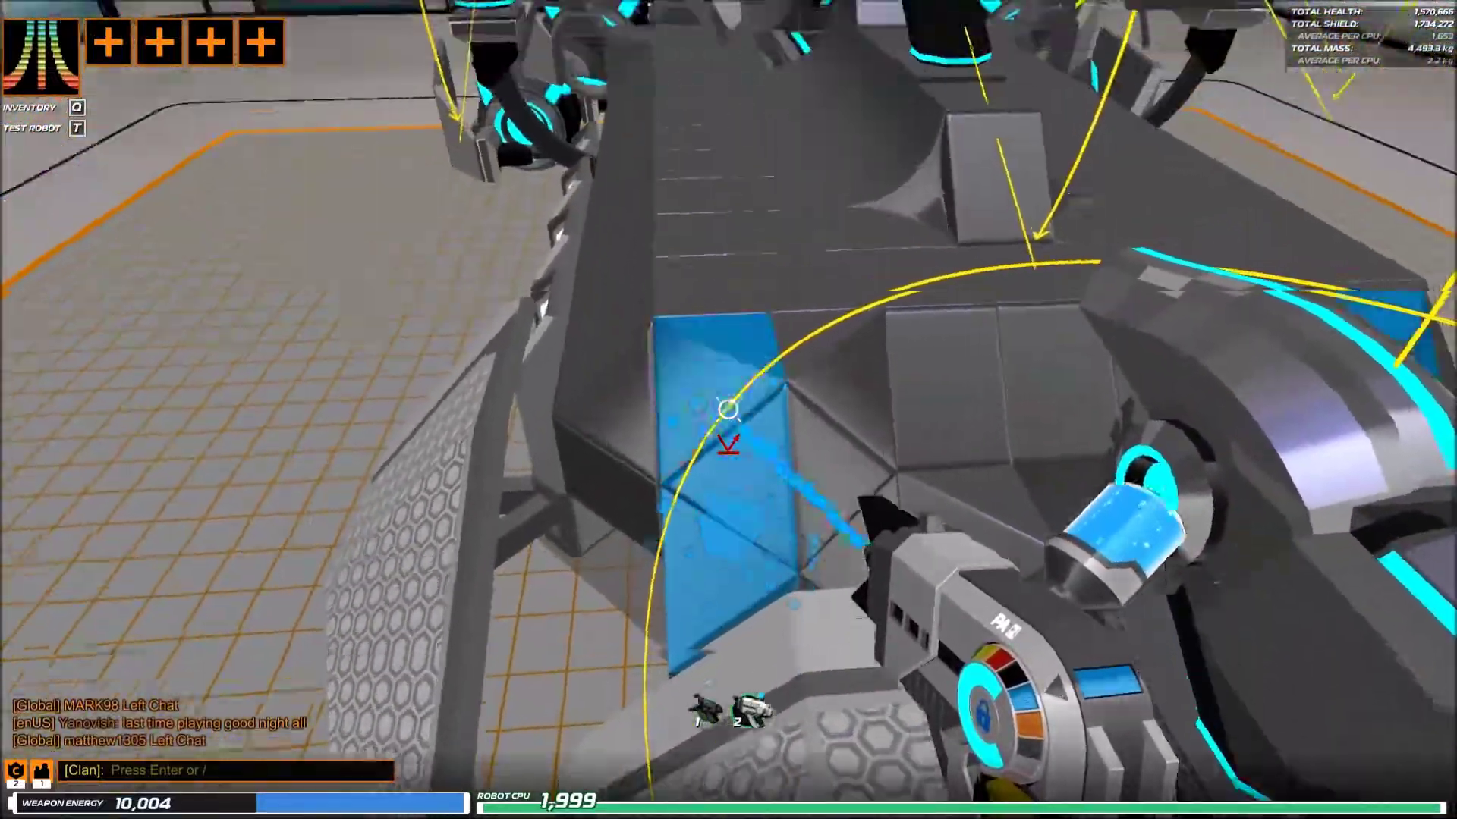
{"action": "key", "text": "s"}
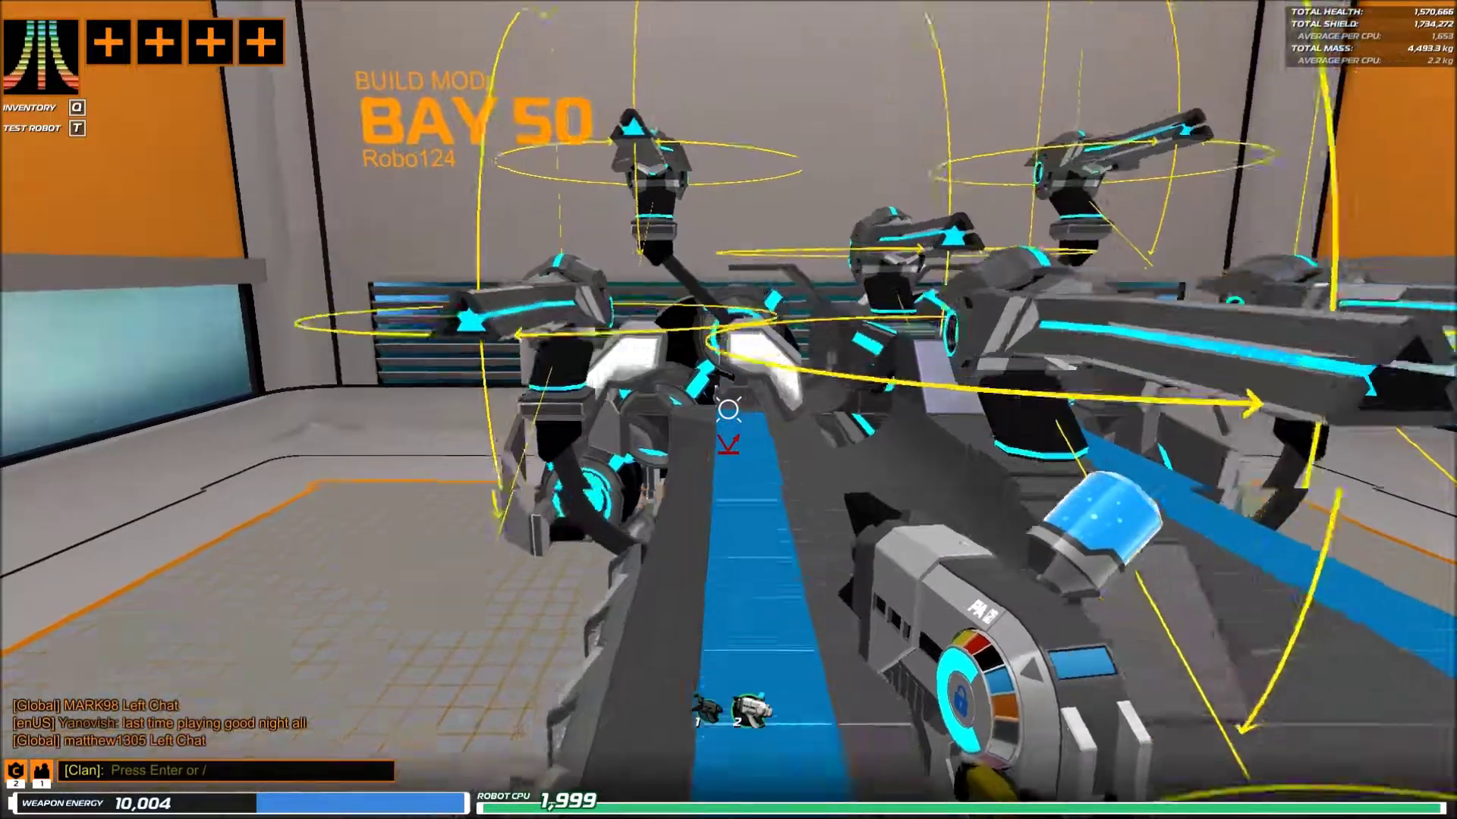
{"action": "key", "text": "w"}
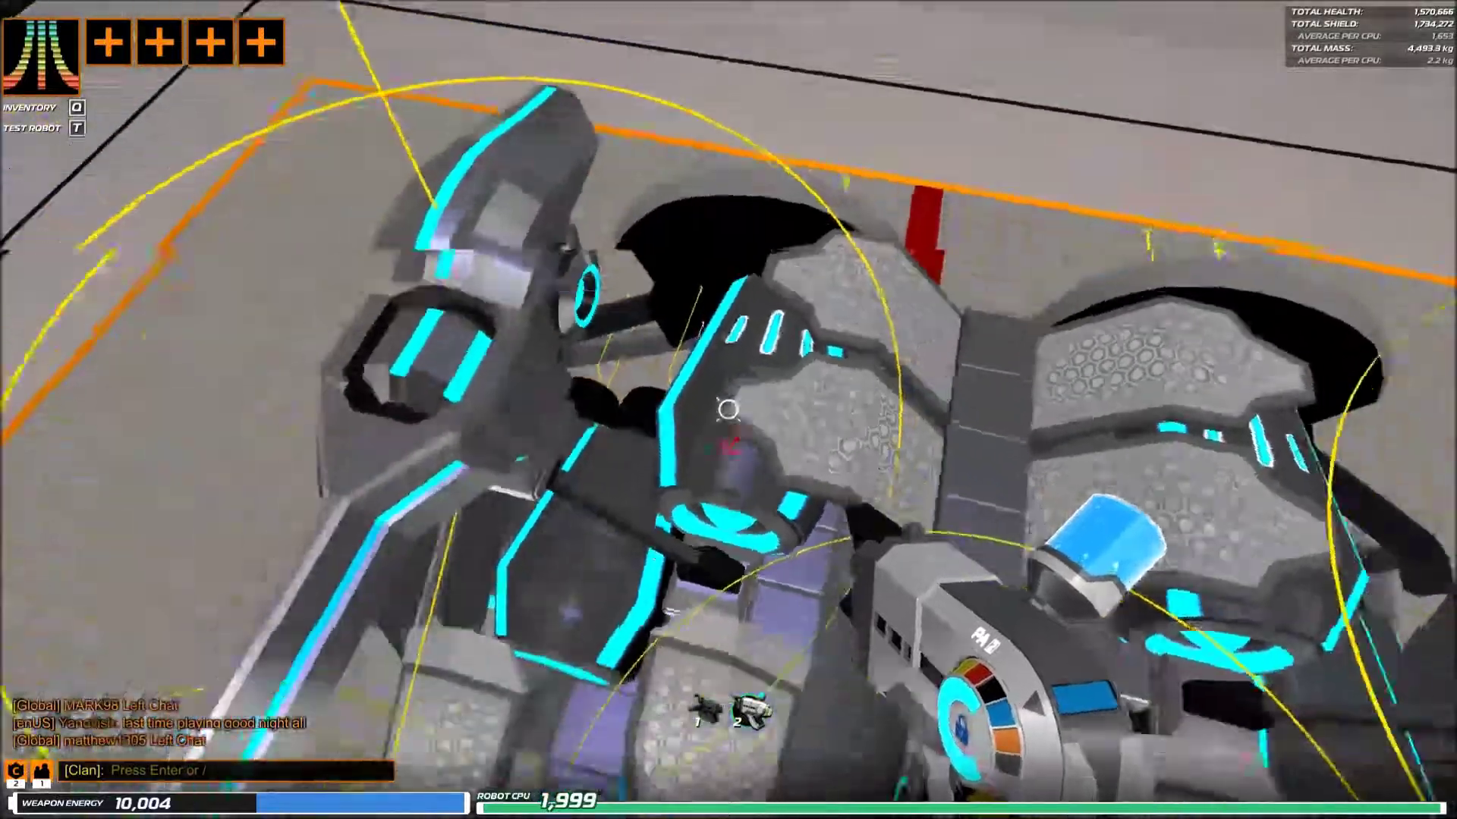
{"action": "key", "text": "s"}
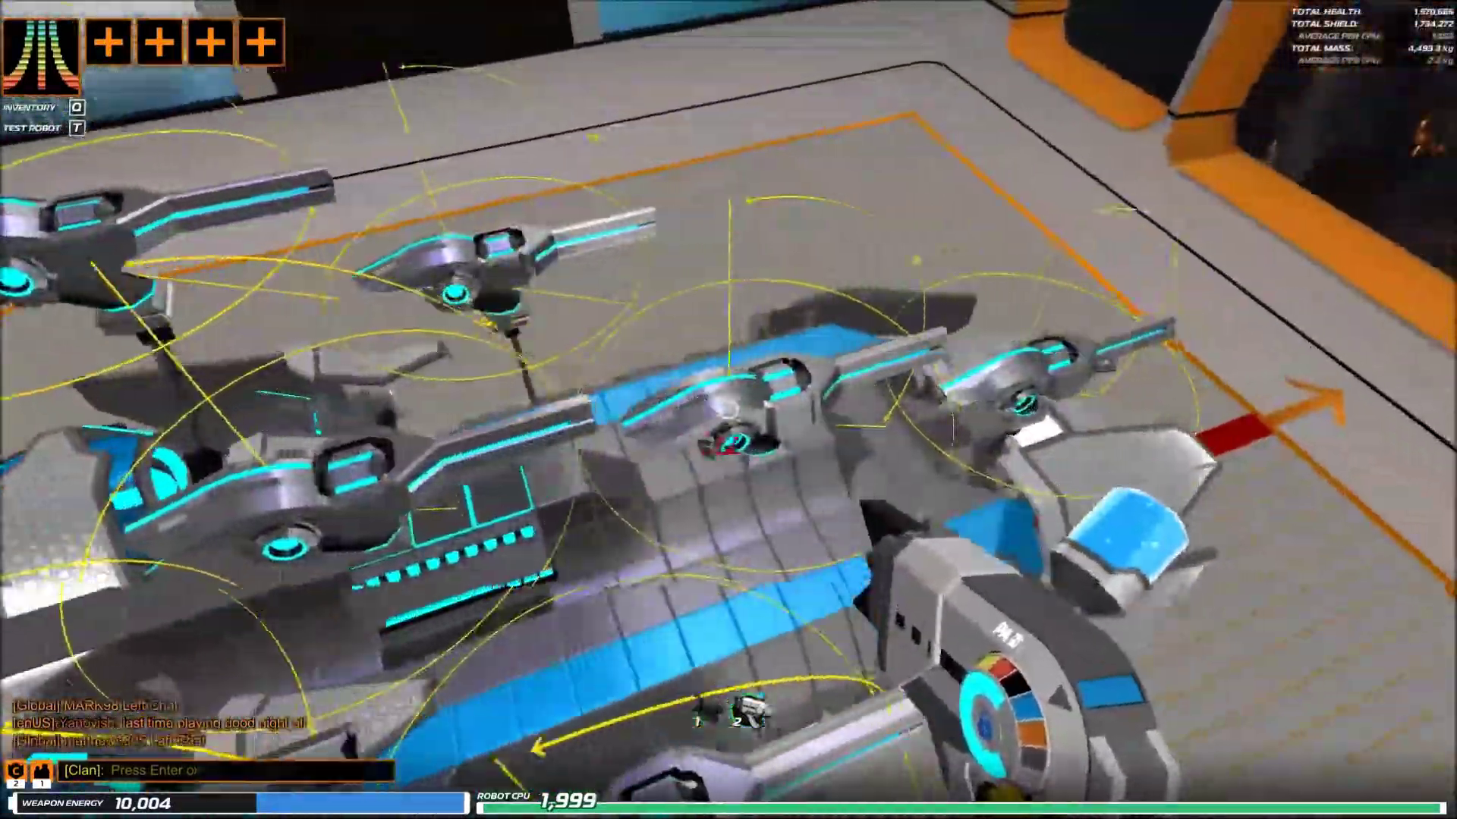
{"action": "key", "text": "d"}
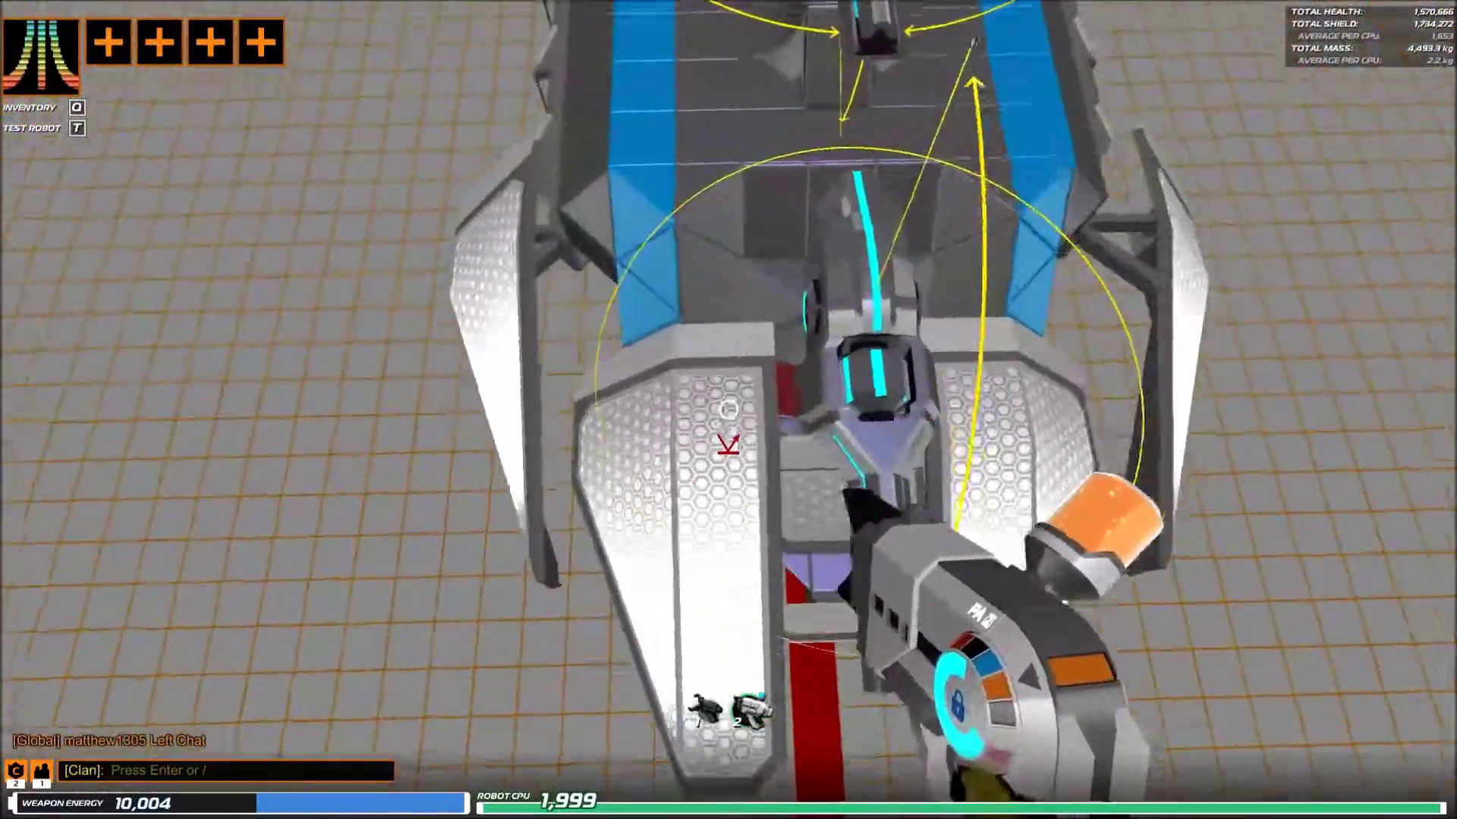
{"action": "left_click", "coordinate": [729, 411]}
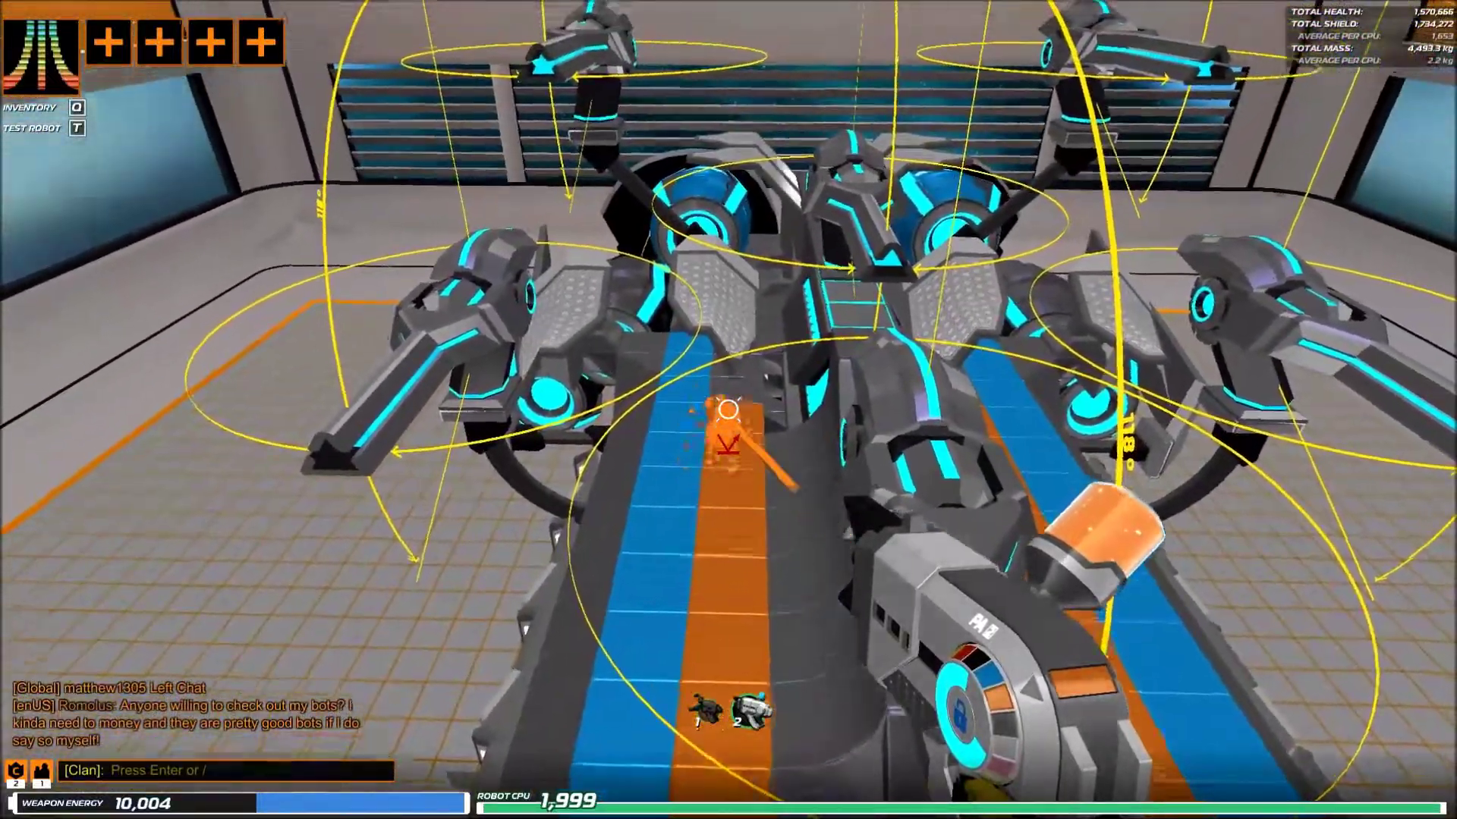
- Paint more of the centre deck strip and another hull block orange
{"action": "key", "text": "w"}
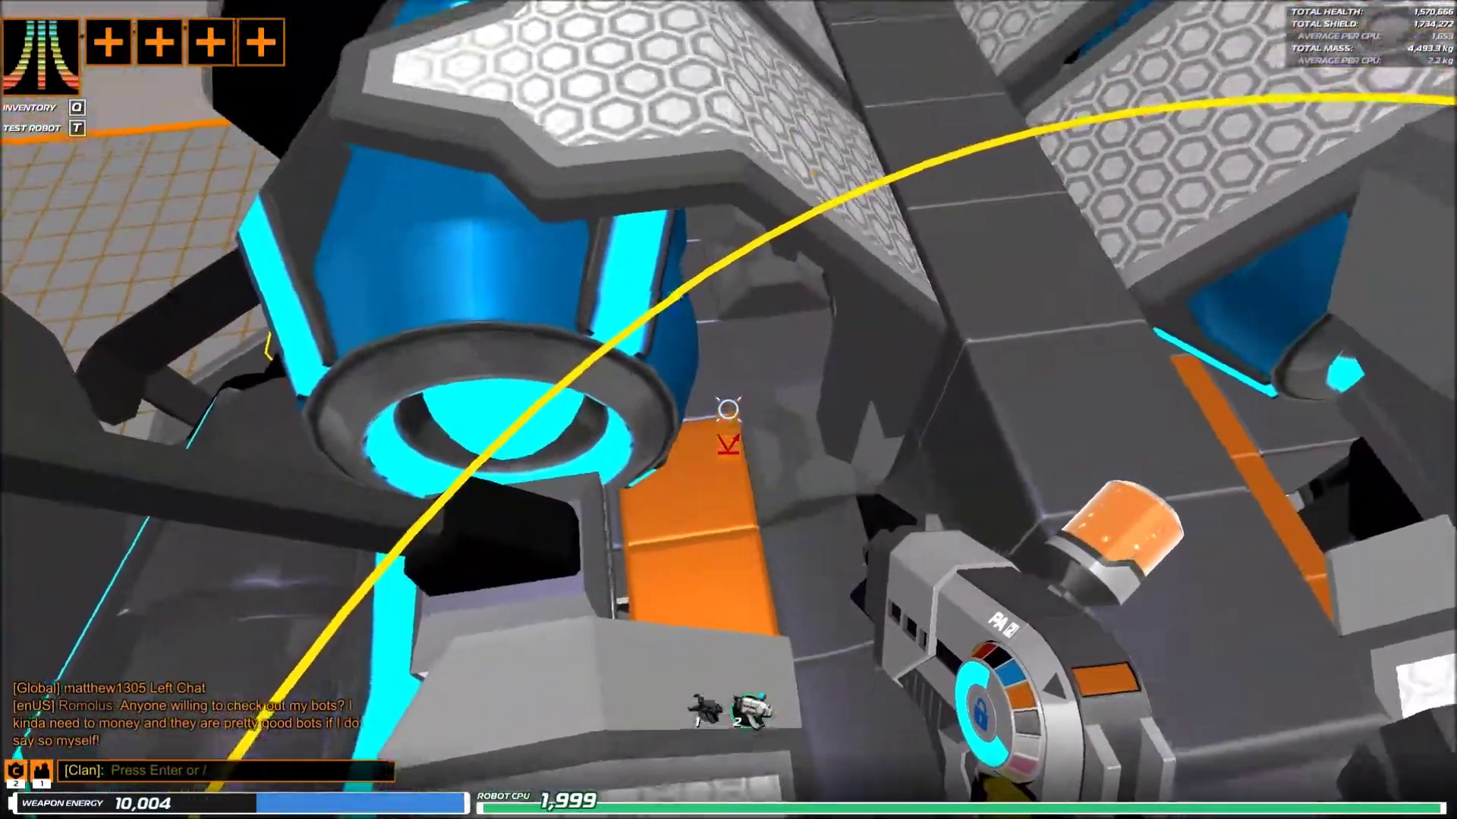
{"action": "left_click", "coordinate": [729, 410]}
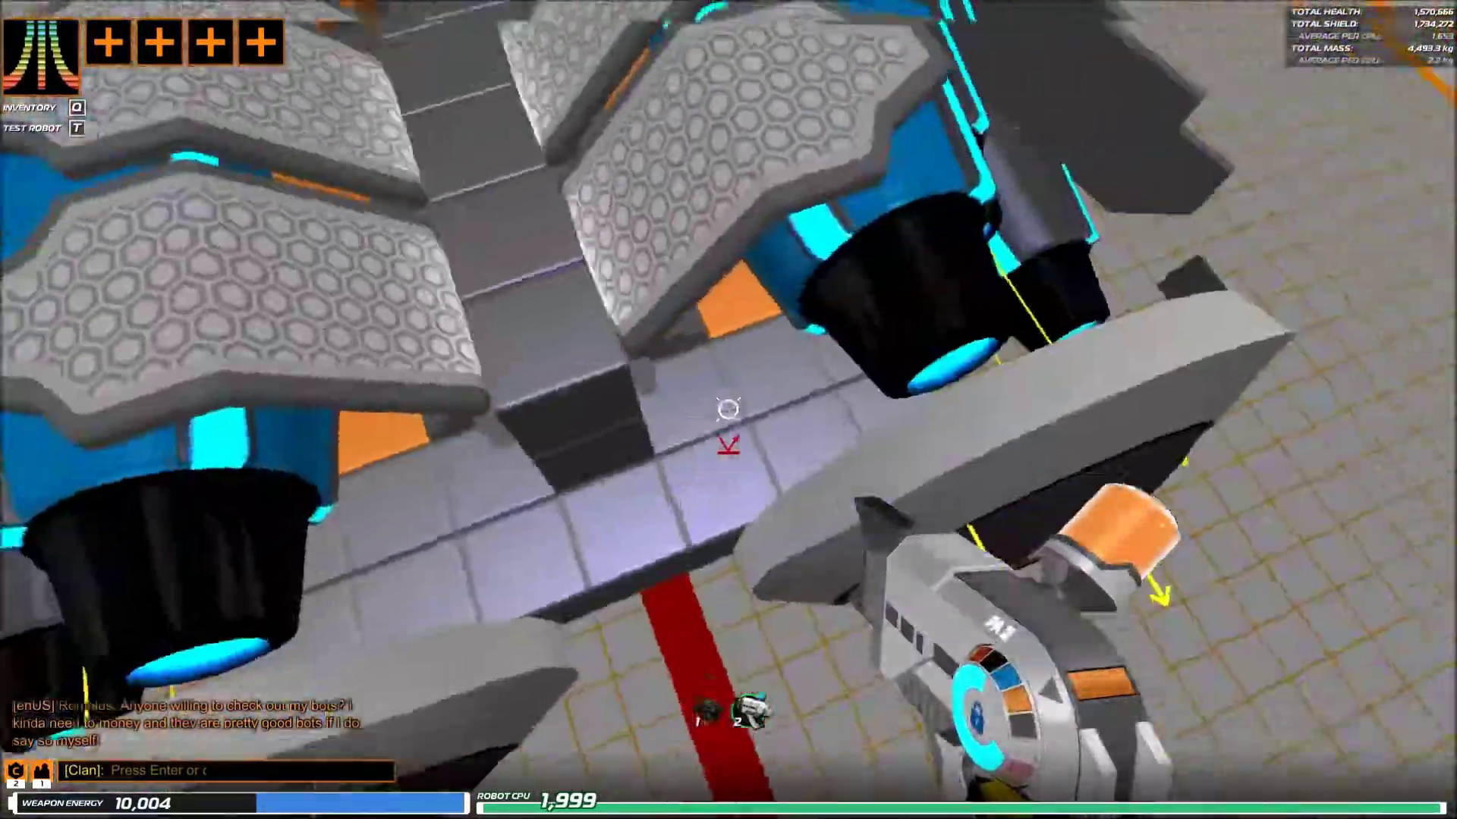
{"action": "left_click", "coordinate": [728, 410]}
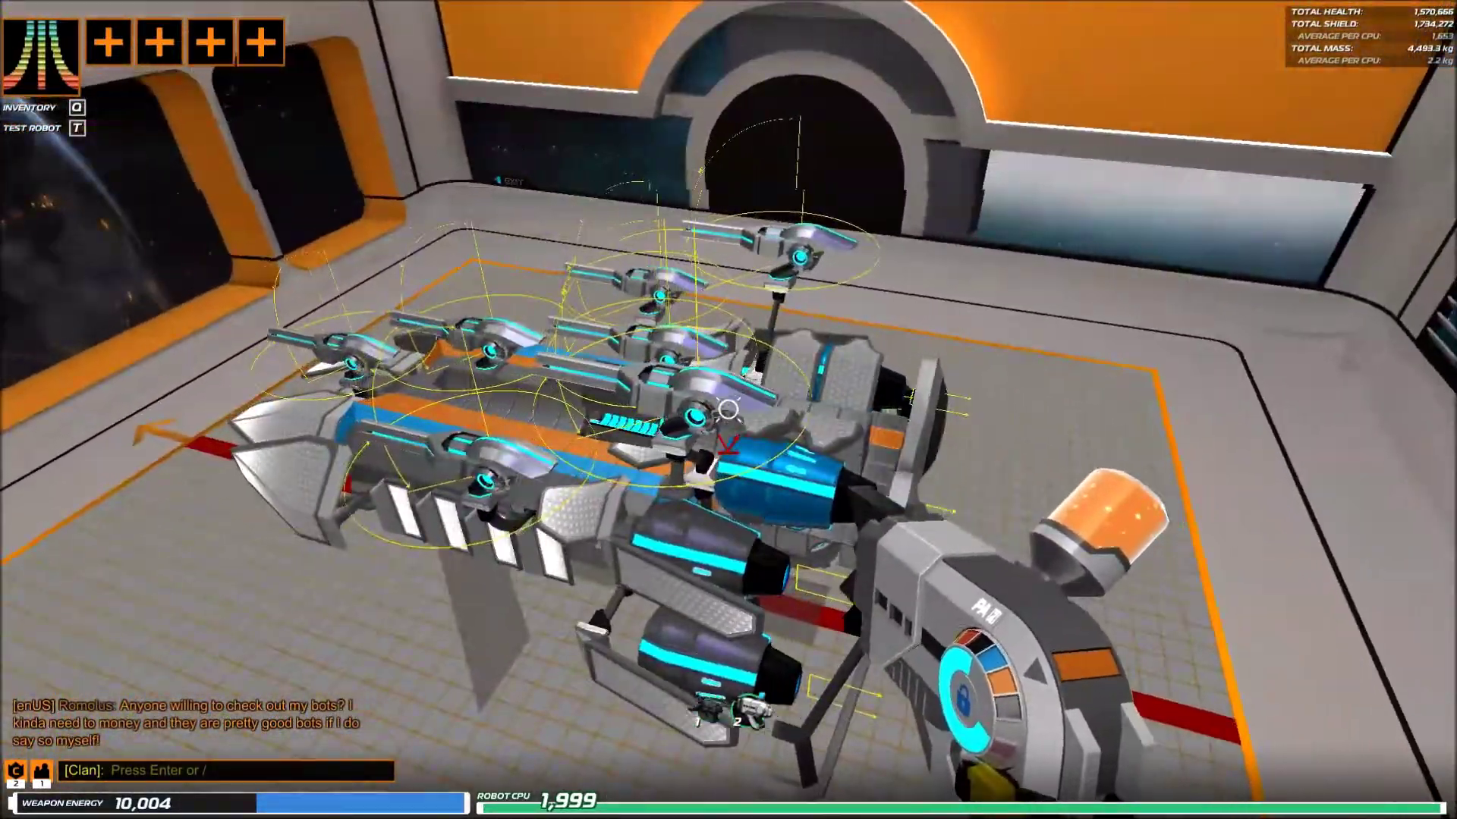
{"action": "key", "text": "w"}
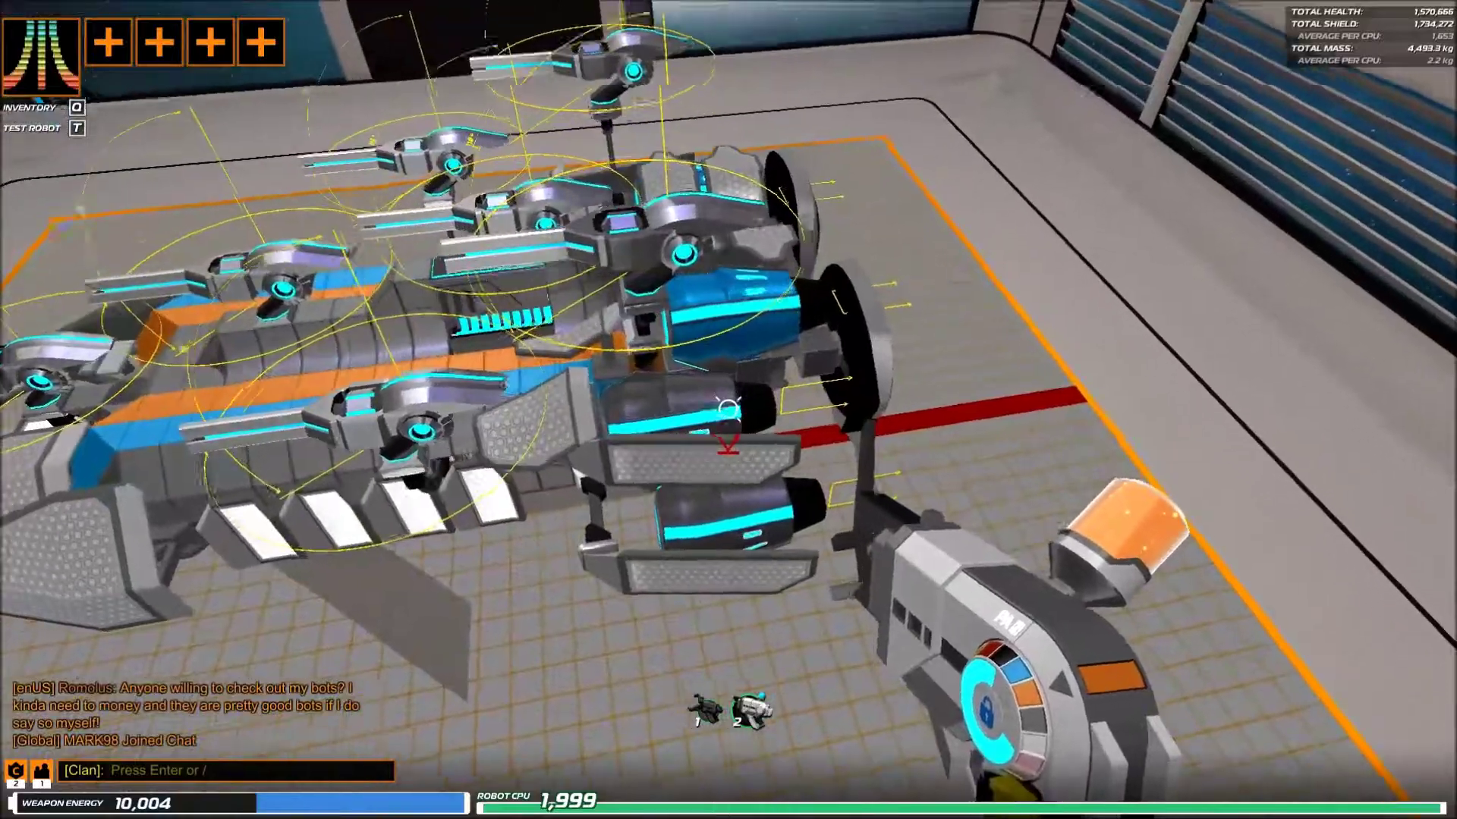
{"action": "key", "text": "d"}
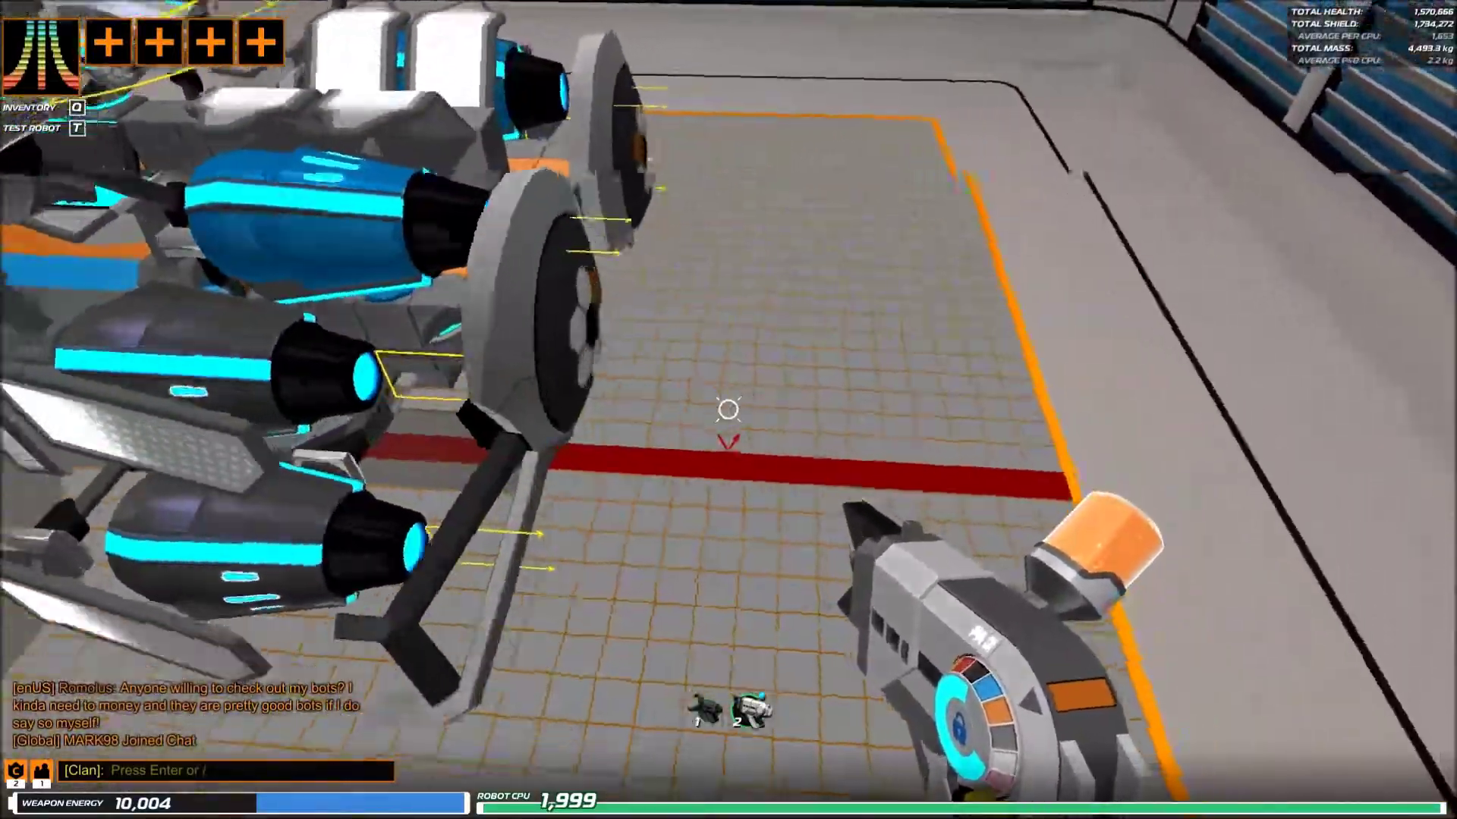
{"action": "key", "text": "s"}
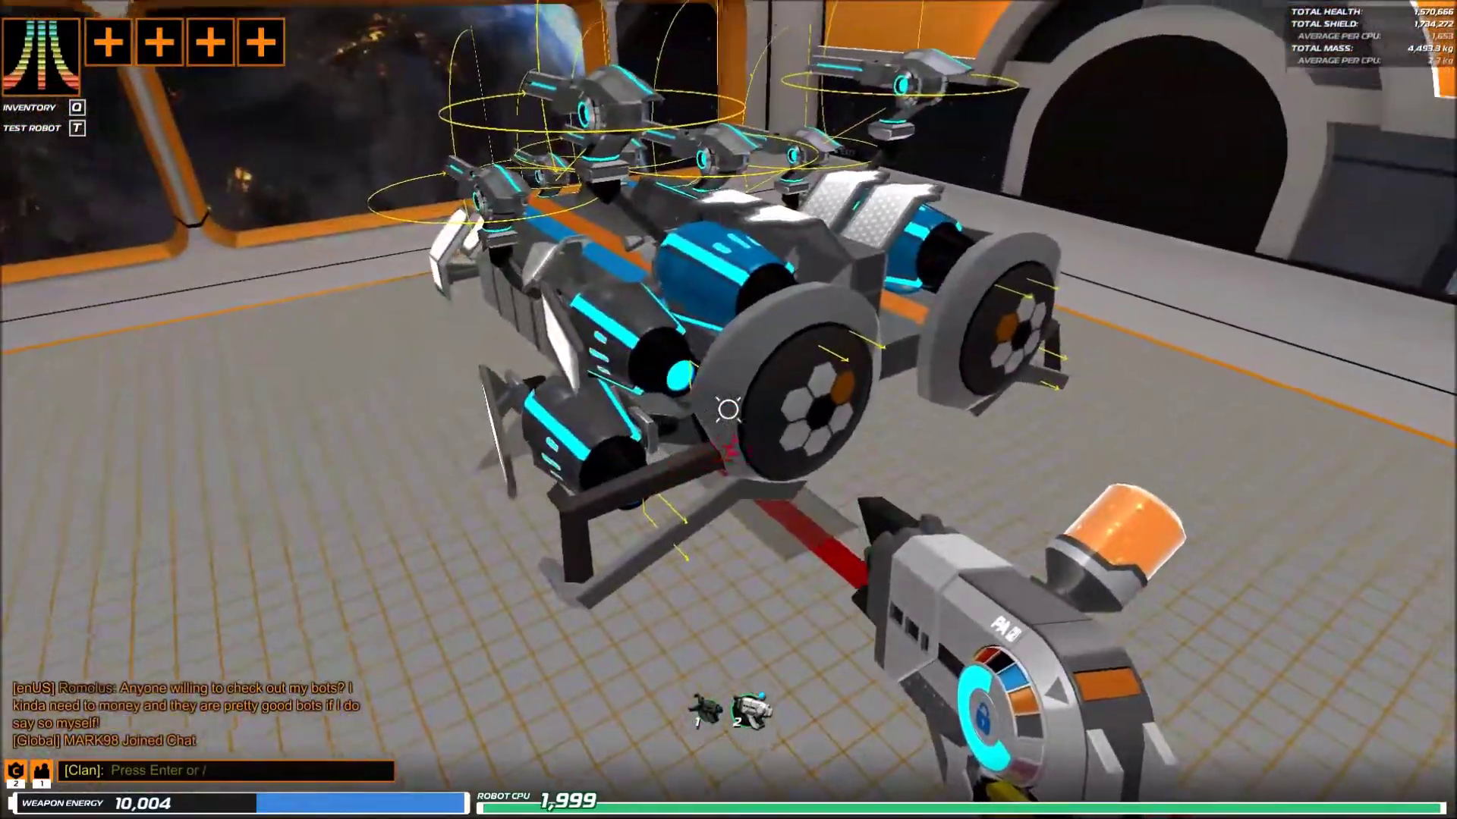
{"action": "key", "text": "a"}
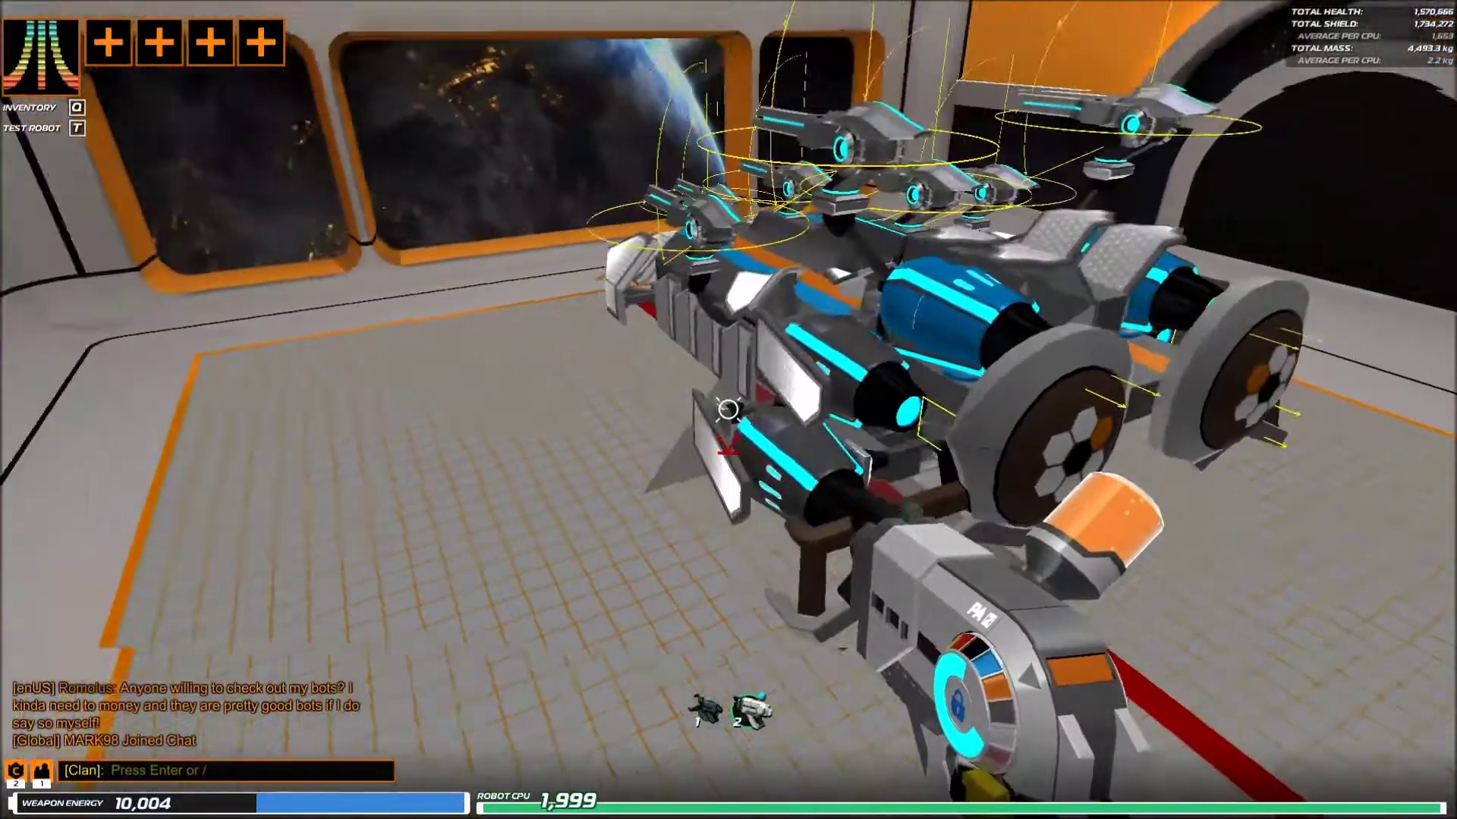
{"action": "key", "text": "a"}
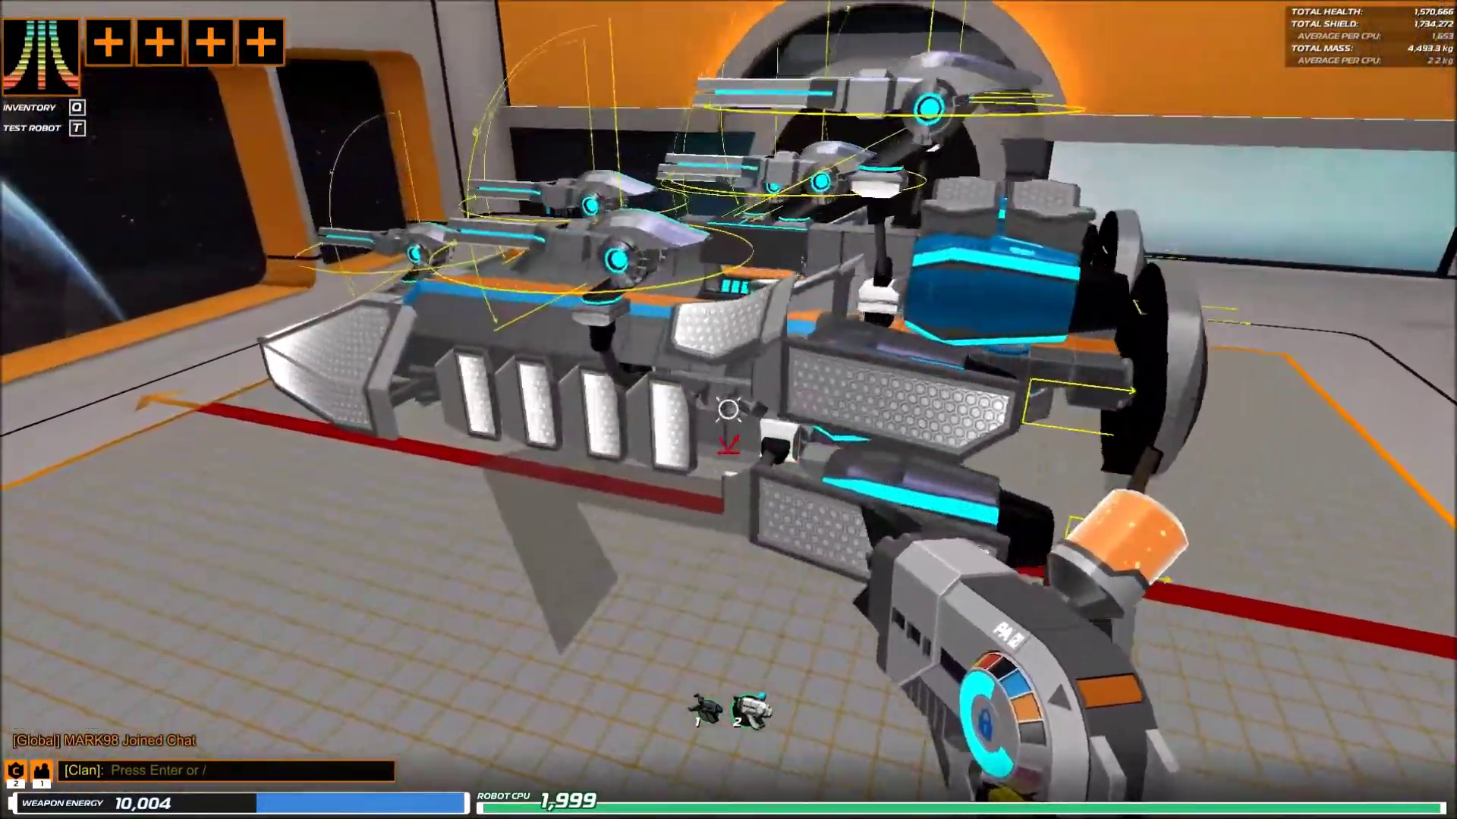
{"action": "key", "text": "a"}
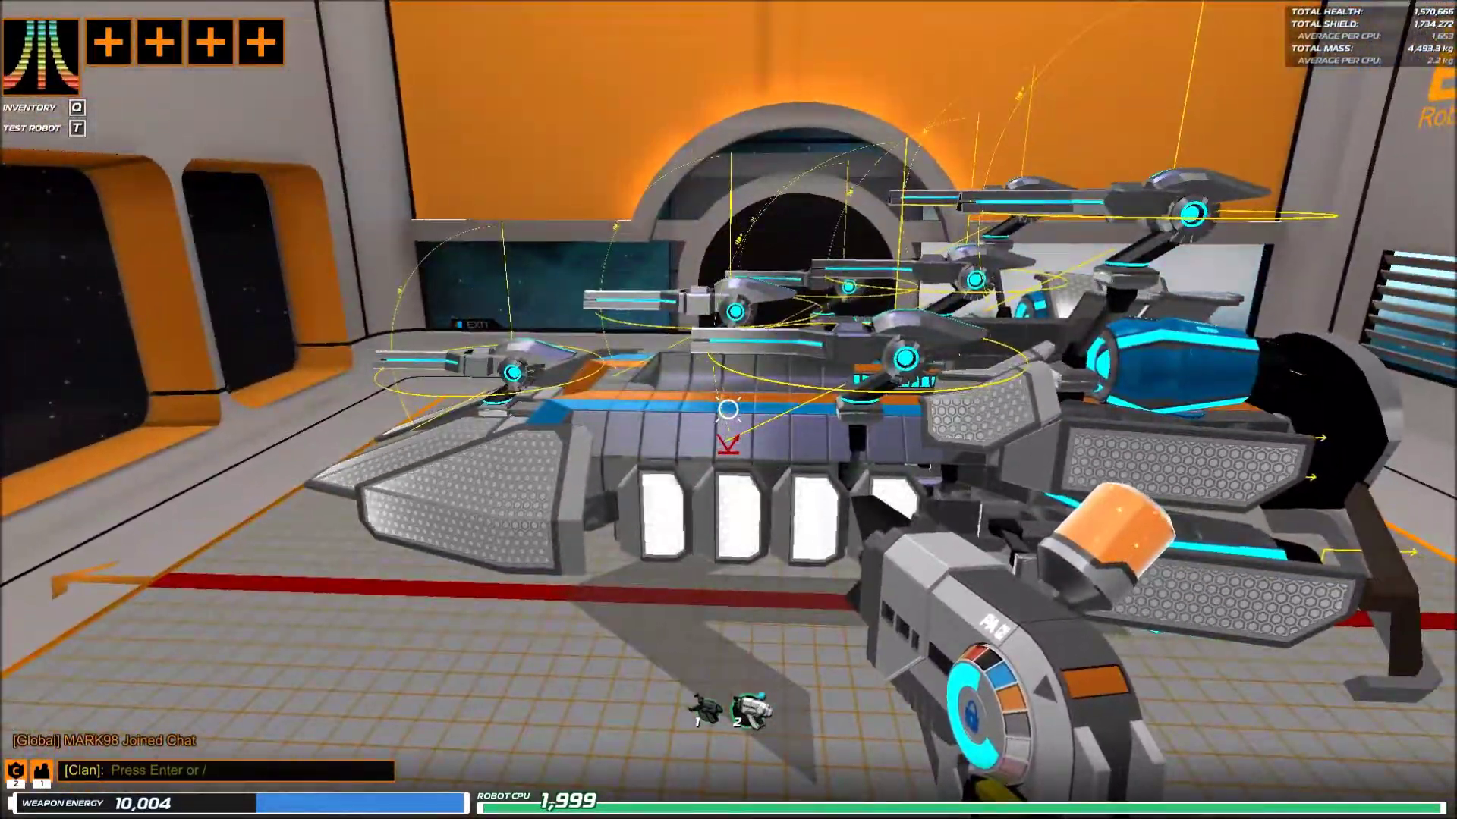
{"action": "key", "text": "a"}
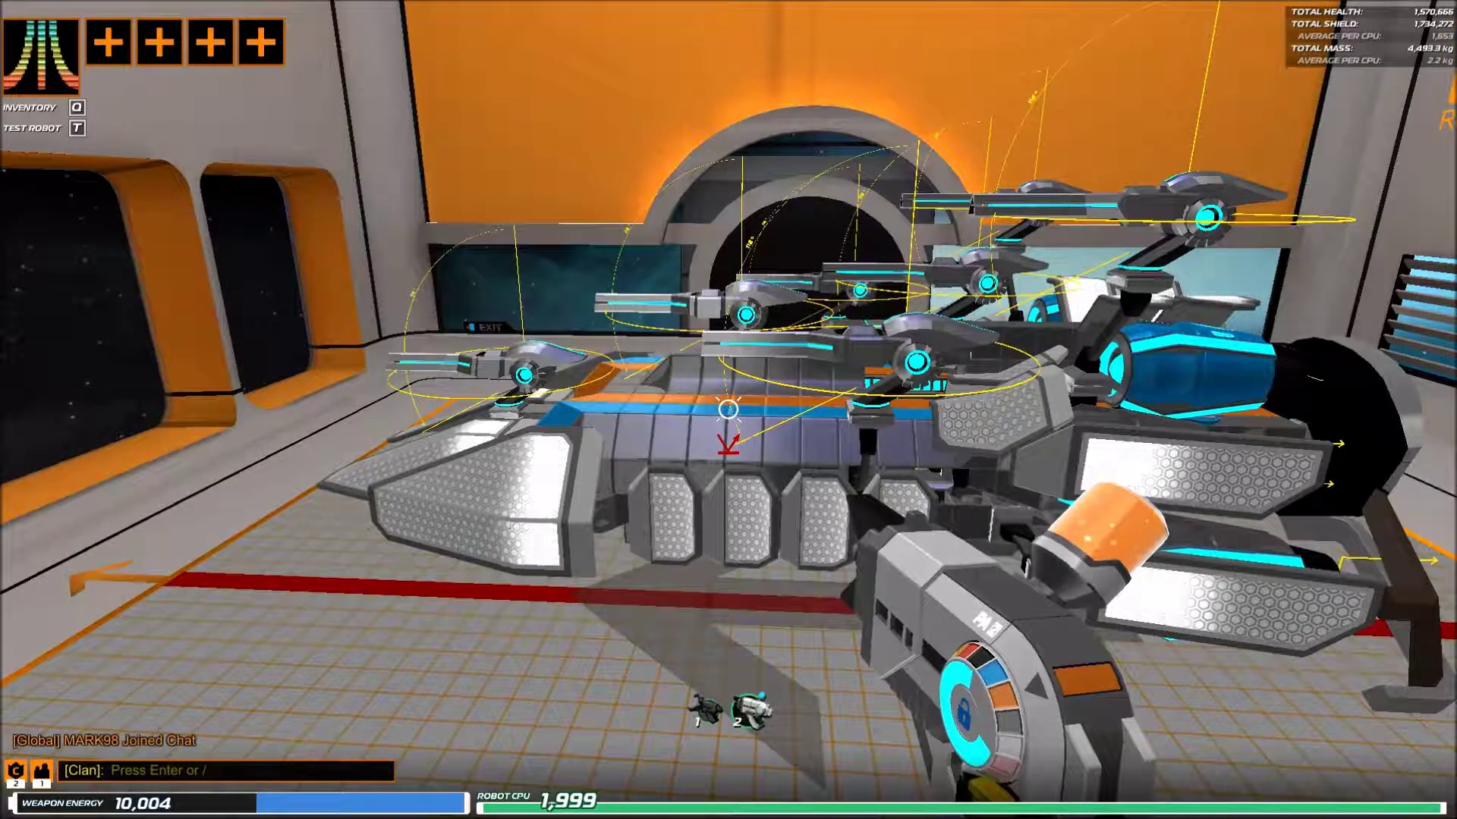